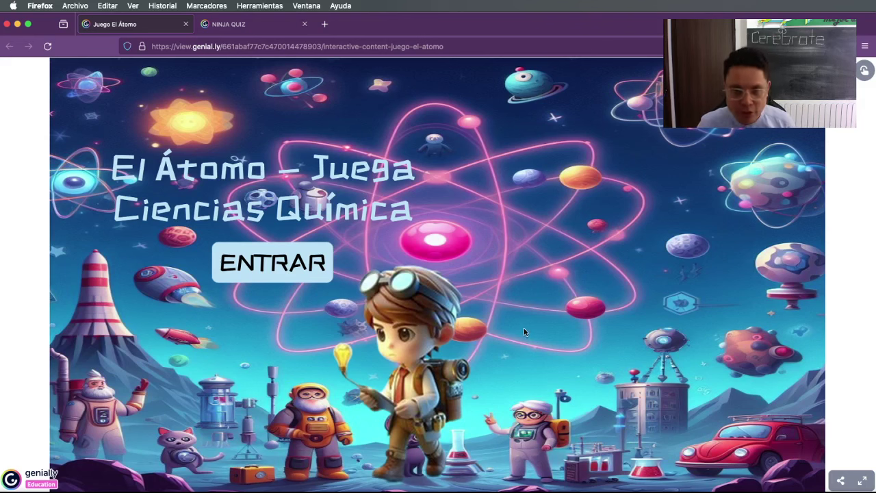
# Switch from OBS to Chrome to bring up the Genially 'Mi espacio' dashboard.
pyautogui.press('super+Tab')
pyautogui.press('super+Tab')
pyautogui.press('super+Tab')
pyautogui.press('super+Tab')
pyautogui.press('super+Tab')
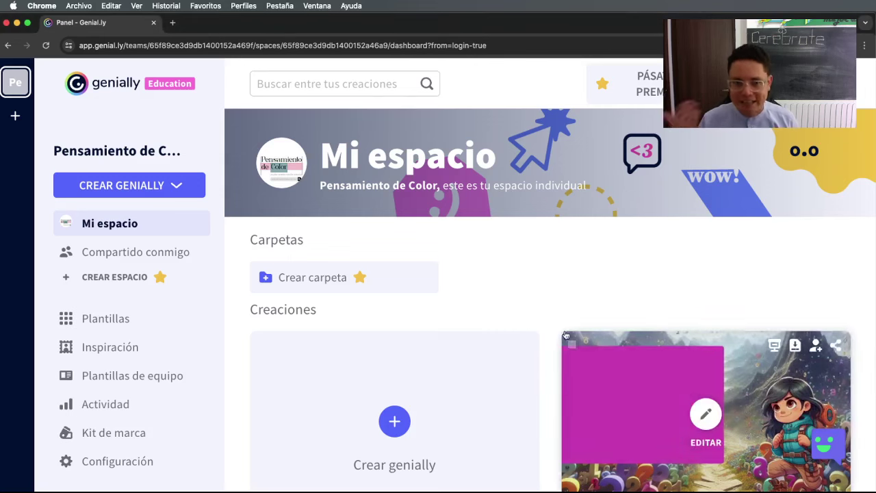
# Open the 'Portada juego' creation from Creaciones in the Genially editor.
pyautogui.scroll(-2, 542, 329)
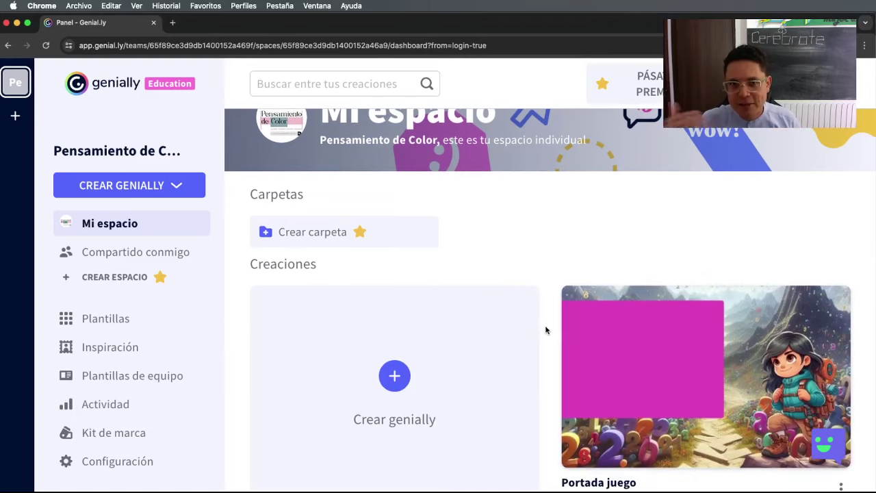
pyautogui.click(775, 354)
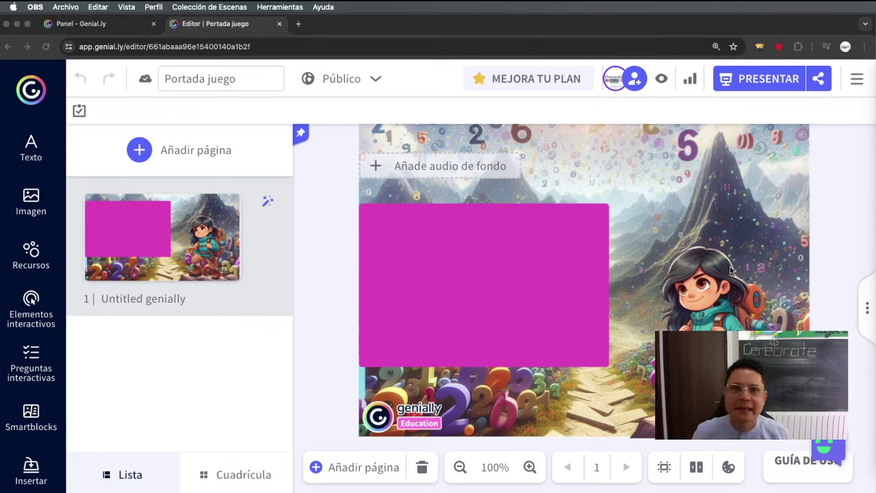
# Outline the tool sidebar and the slide canvas with lime-green annotation rectangles.
pyautogui.click(728, 32)
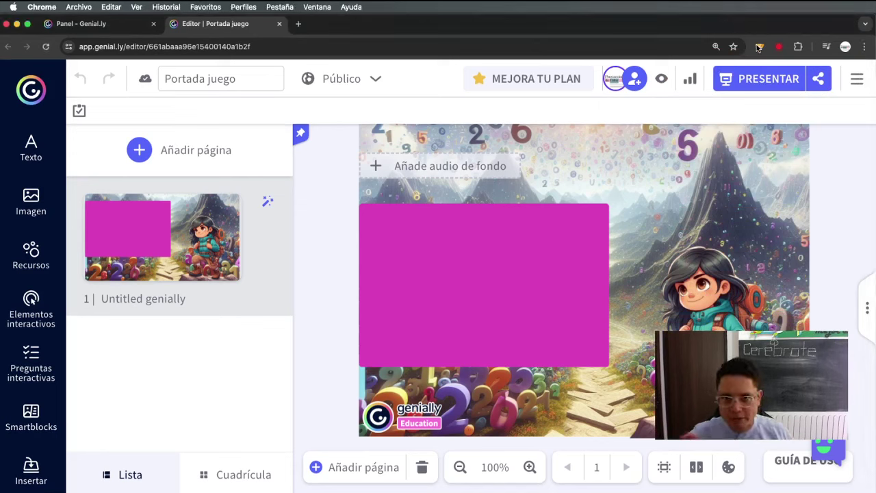
pyautogui.click(760, 47)
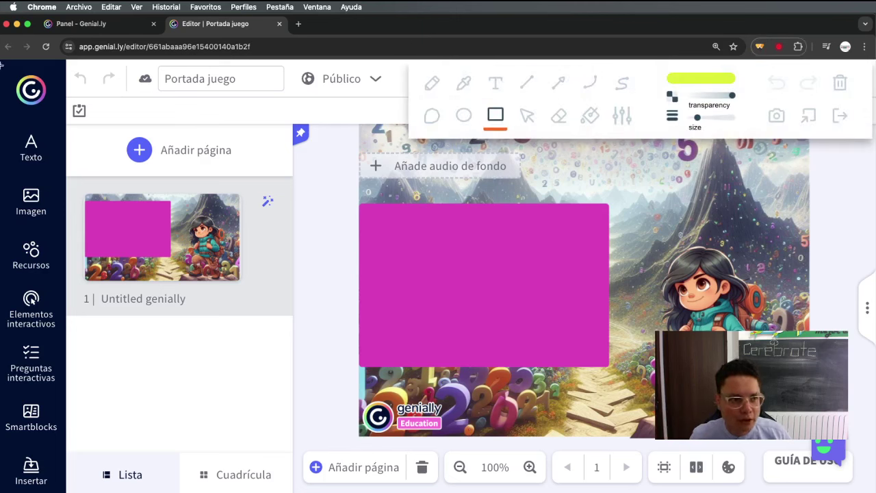
pyautogui.moveTo(2, 64)
pyautogui.mouseDown()
pyautogui.moveTo(87, 427)
pyautogui.moveTo(75, 489)
pyautogui.moveTo(67, 490)
pyautogui.mouseUp()
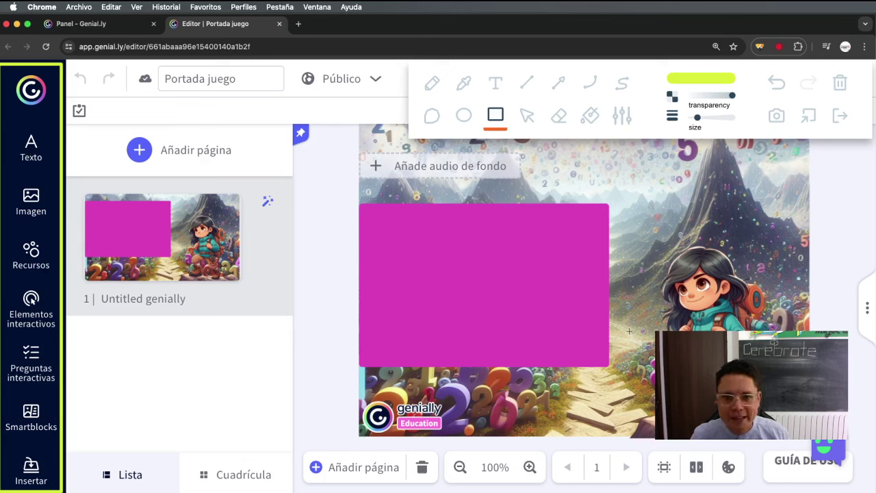
pyautogui.moveTo(350, 117)
pyautogui.mouseDown()
pyautogui.moveTo(611, 346)
pyautogui.moveTo(763, 453)
pyautogui.moveTo(844, 453)
pyautogui.moveTo(832, 442)
pyautogui.mouseUp()
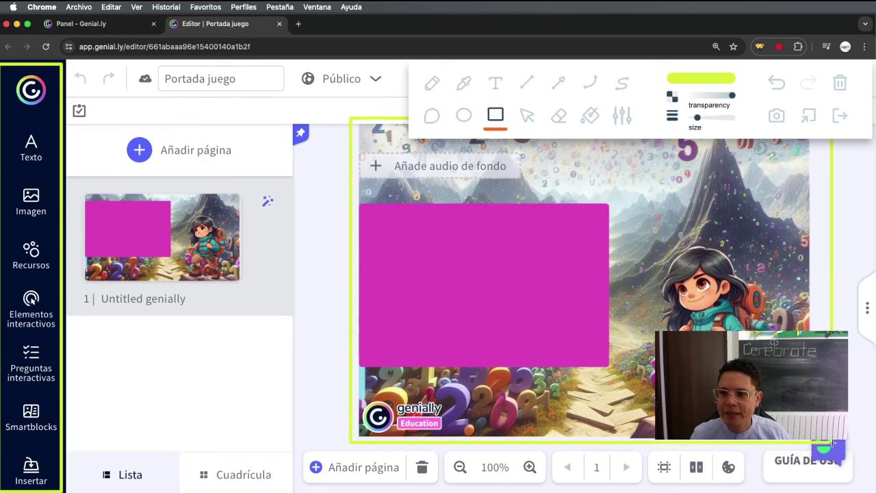
# Circle the pages panel with a magenta annotation oval, then switch to the Reto 1 document.
pyautogui.click(464, 116)
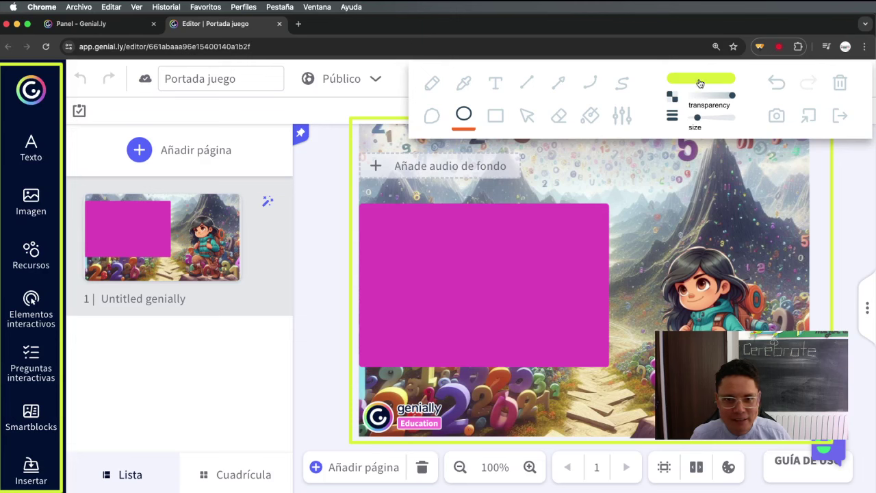
pyautogui.click(700, 84)
pyautogui.click(745, 211)
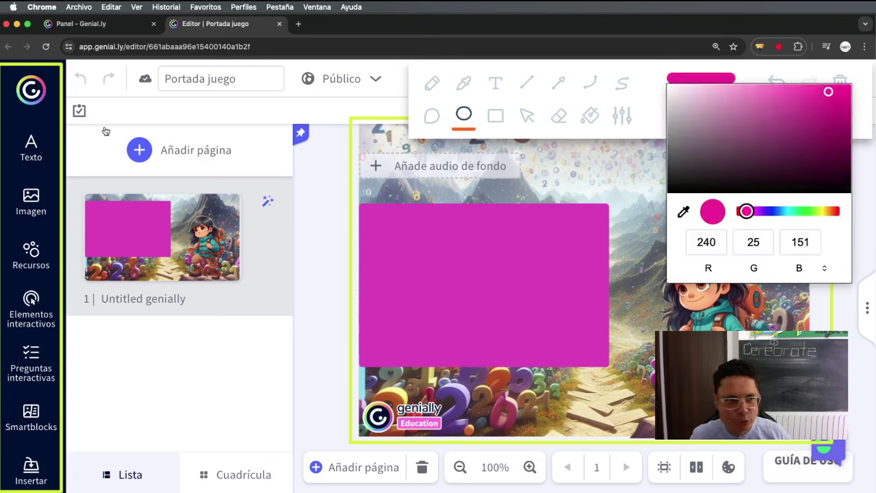
pyautogui.moveTo(72, 86); pyautogui.dragTo(294, 447)
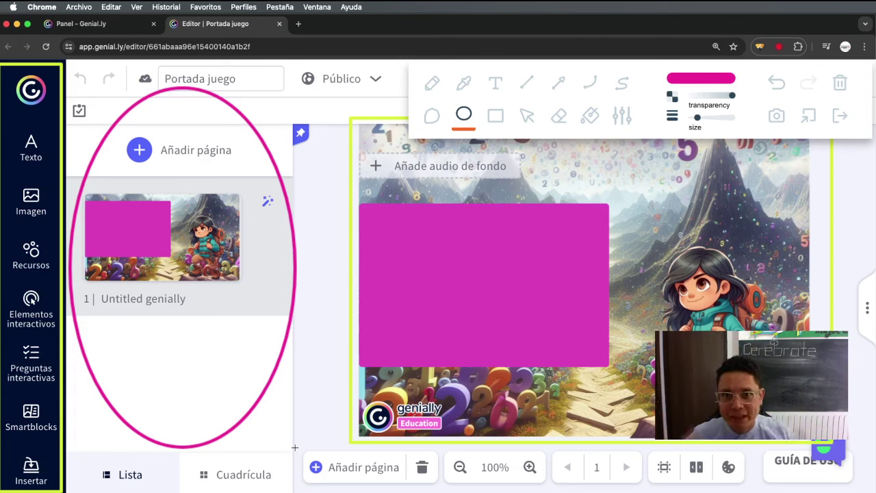
pyautogui.press('super+Tab')
pyautogui.press('super+Tab')
pyautogui.press('super+Tab')
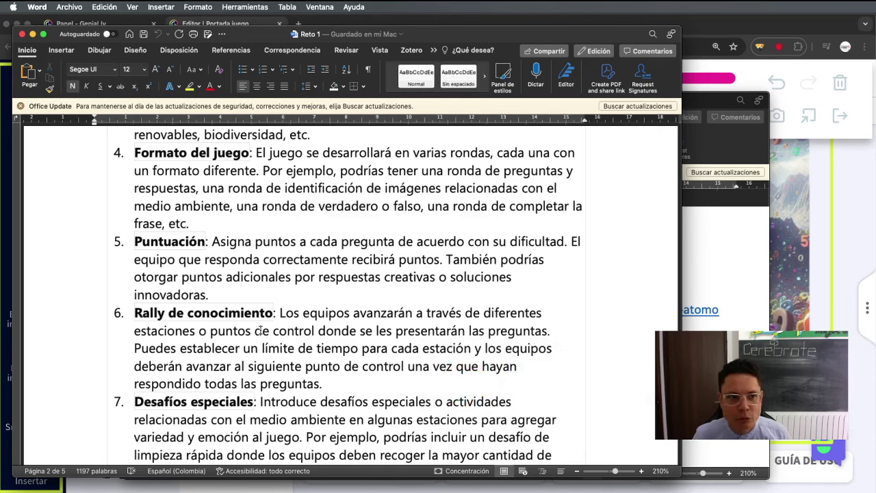
# Review the Reto 1 game plan in Word, then return to the Genially editor in Chrome.
pyautogui.scroll(2, 260, 331)
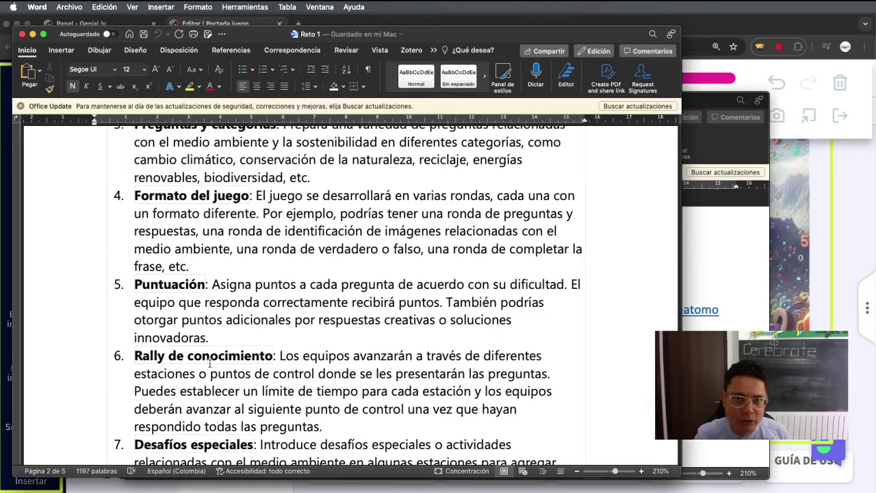
pyautogui.scroll(10, 210, 364)
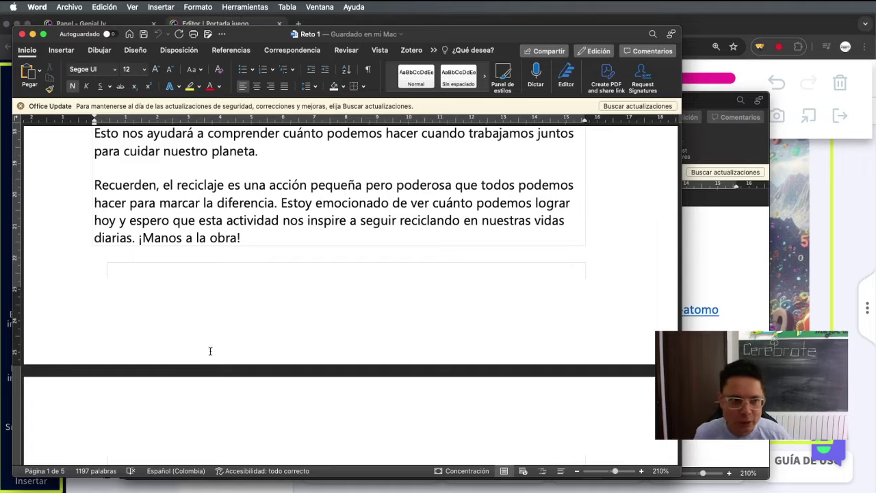
pyautogui.scroll(12, 220, 324)
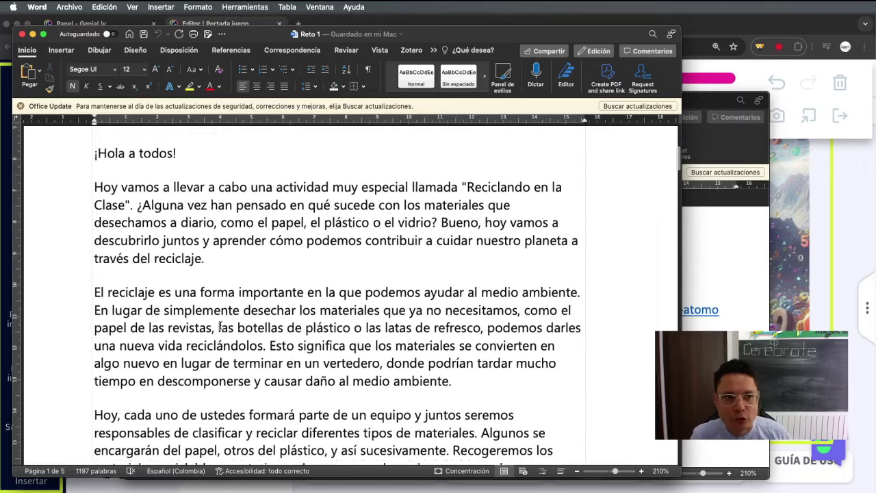
pyautogui.scroll(-20, 221, 325)
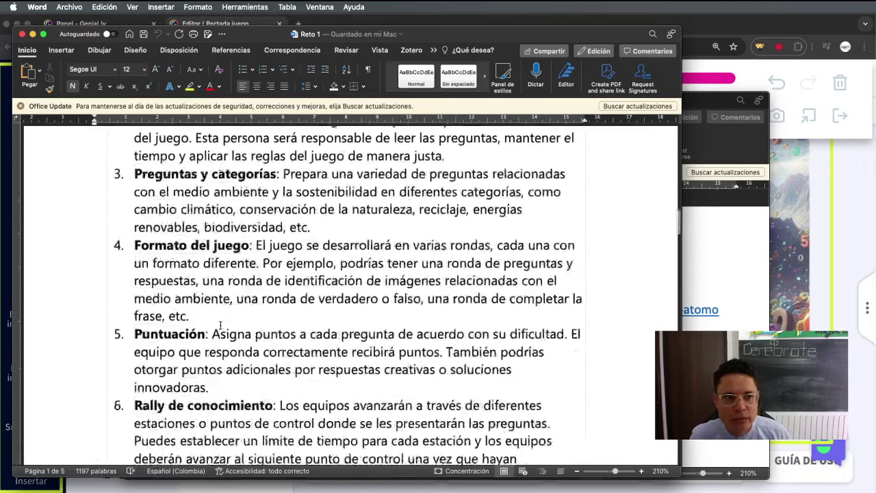
pyautogui.scroll(-8, 221, 324)
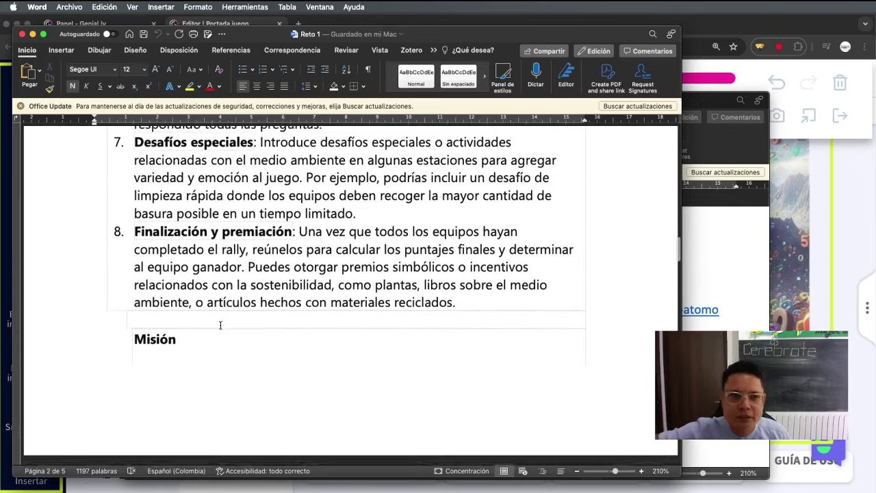
pyautogui.scroll(-8, 220, 325)
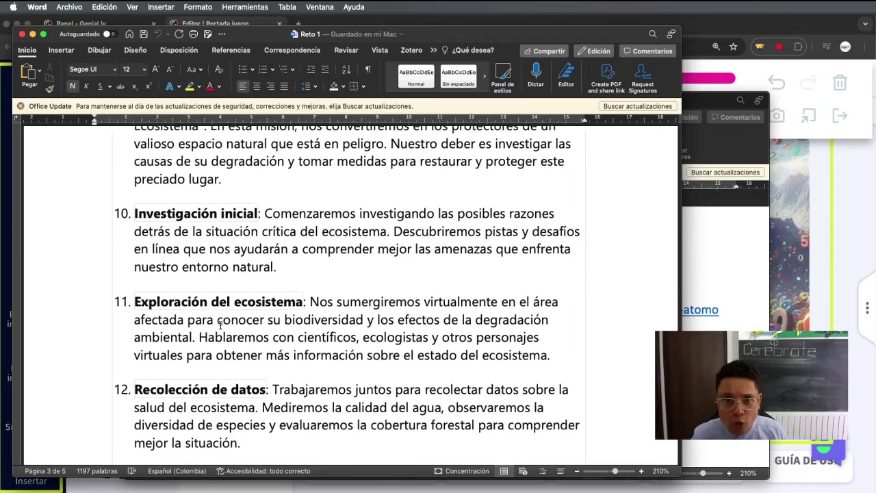
pyautogui.press('super+Tab')
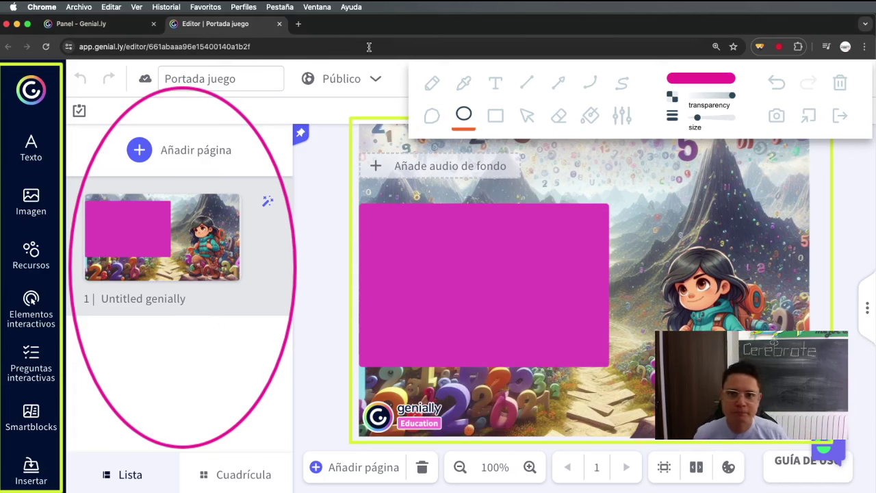
# Clear the on-screen annotations from the Genially 'Portada juego' editor.
pyautogui.click(839, 116)
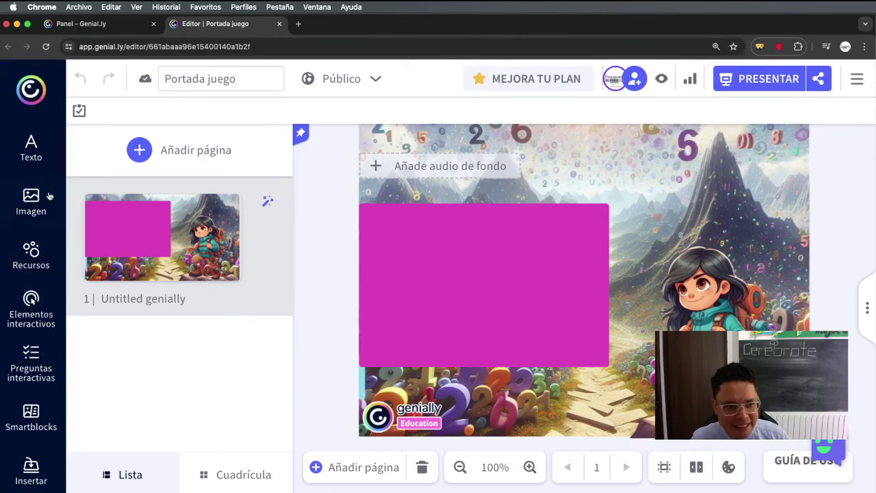
pyautogui.scroll(-4, 31, 253)
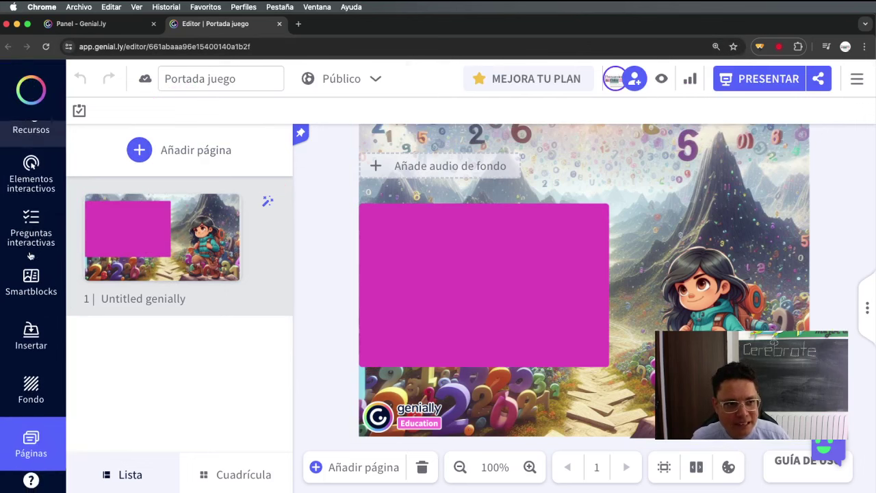
pyautogui.scroll(-1, 30, 255)
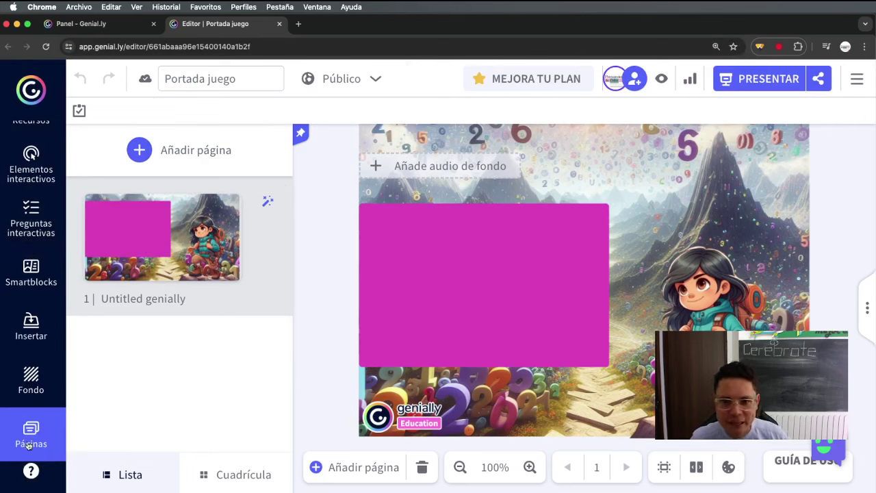
pyautogui.scroll(4, 21, 322)
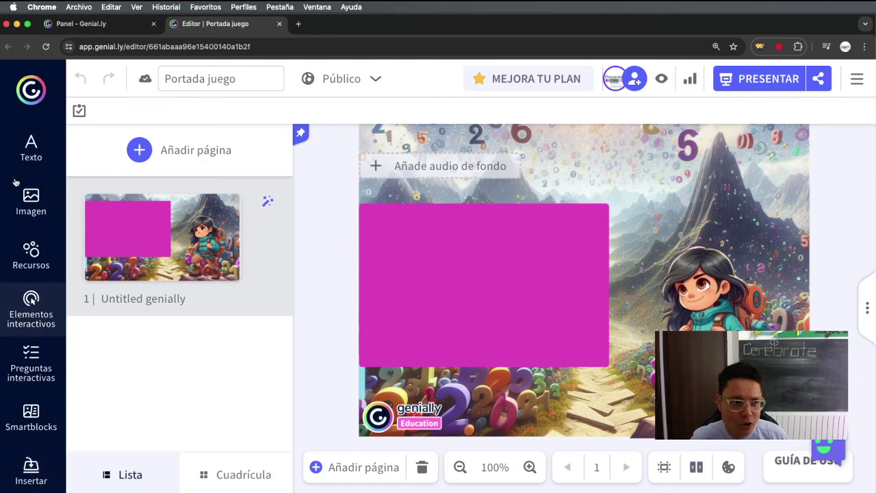
pyautogui.scroll(-4, 30, 298)
pyautogui.scroll(4, 33, 290)
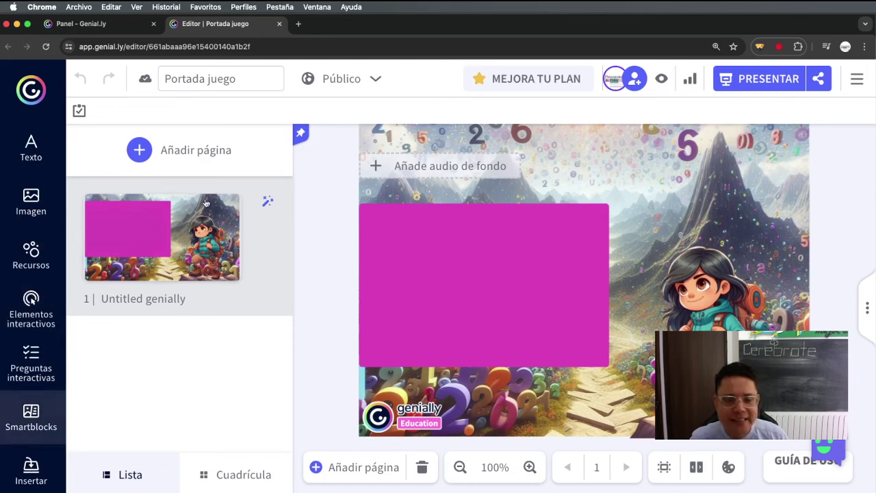
# Try the browser zoom at 125%, then return it to 150%.
pyautogui.click(865, 45)
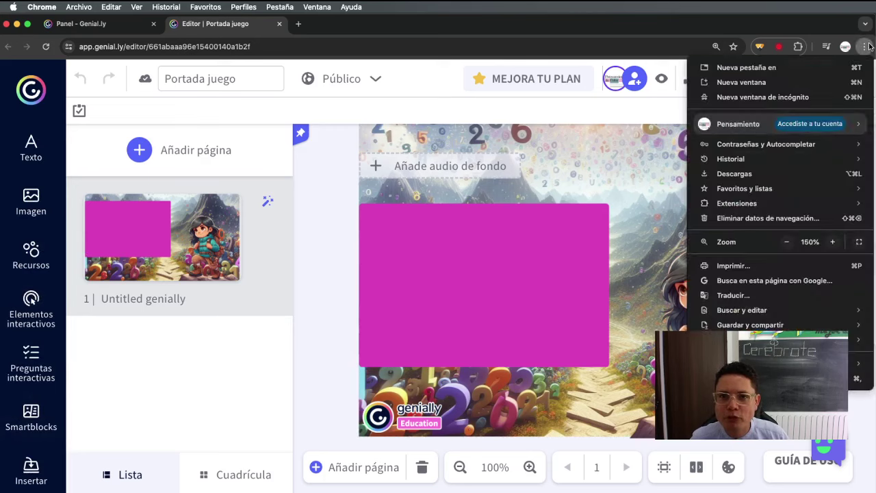
pyautogui.click(787, 243)
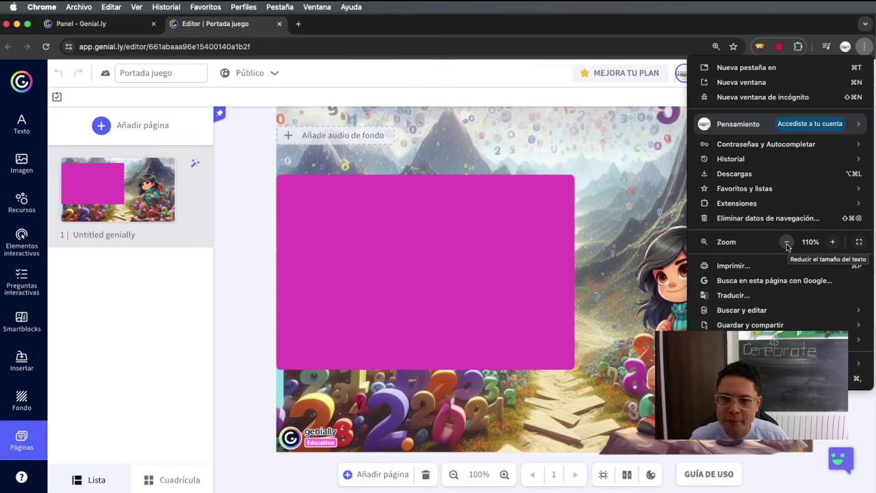
pyautogui.click(832, 242)
pyautogui.click(832, 241)
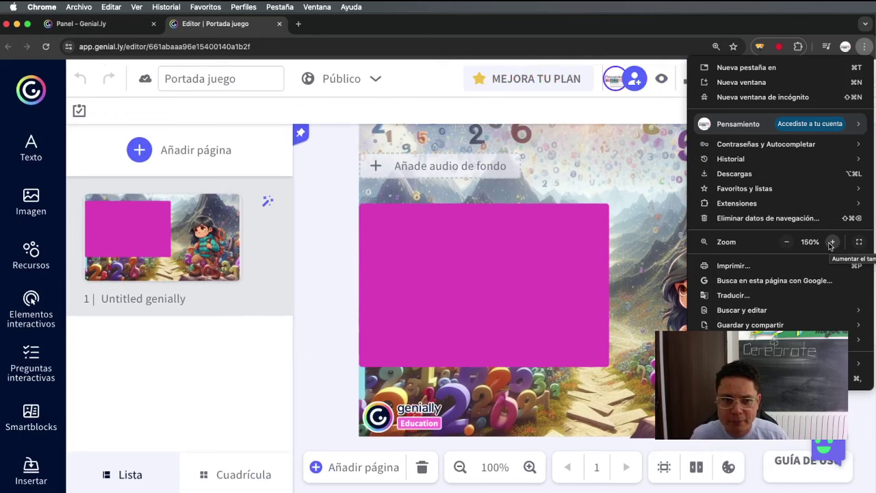
pyautogui.click(350, 231)
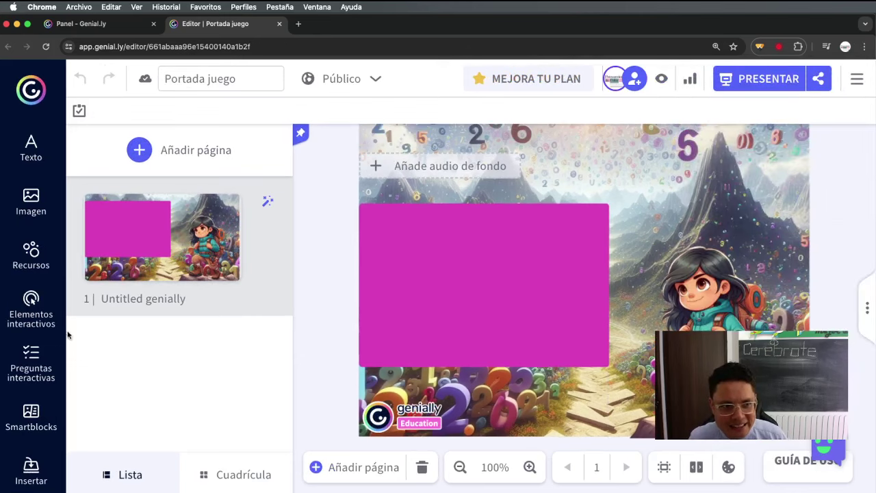
pyautogui.scroll(-4, 39, 365)
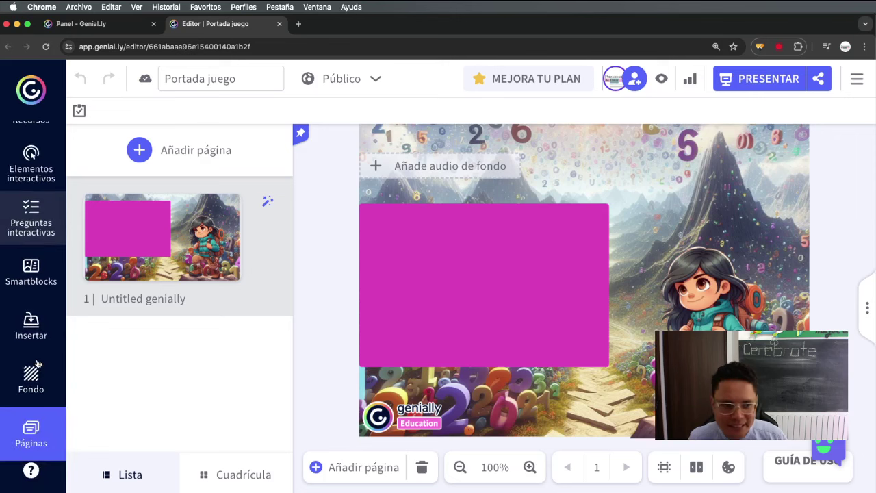
pyautogui.scroll(4, 38, 364)
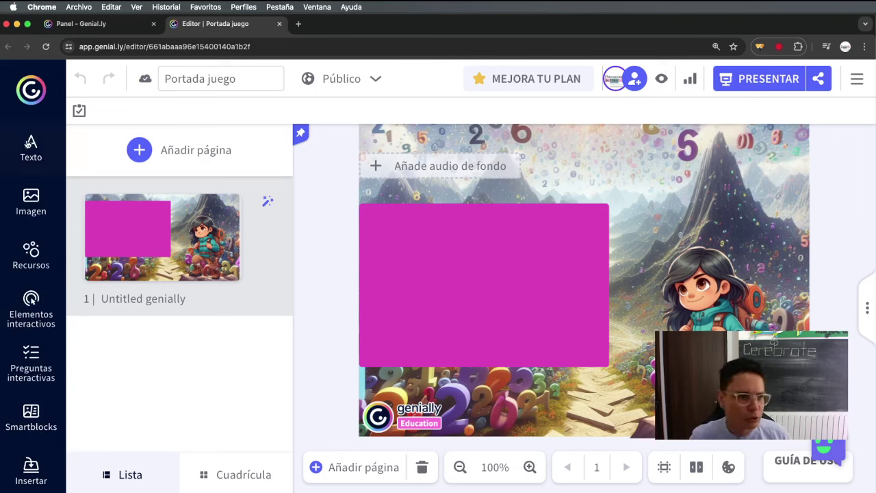
# Insert the 'Un título genial' text template and place it on the magenta panel.
pyautogui.click(26, 161)
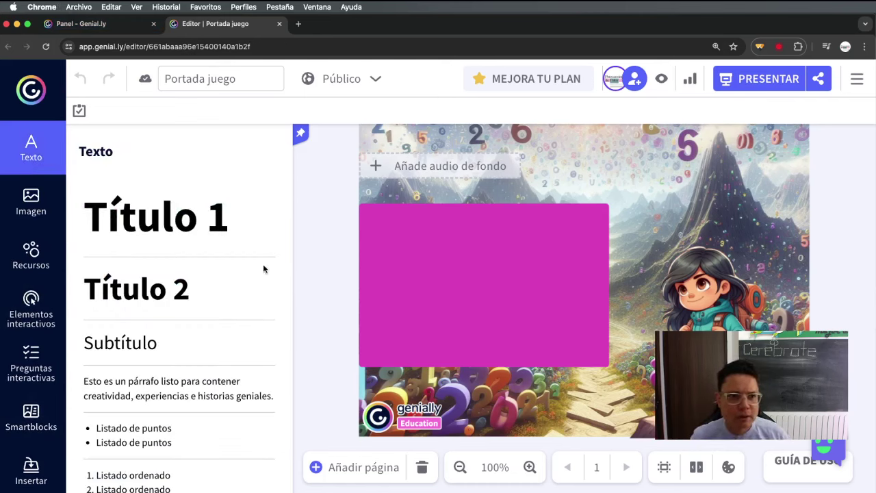
pyautogui.scroll(-5, 227, 290)
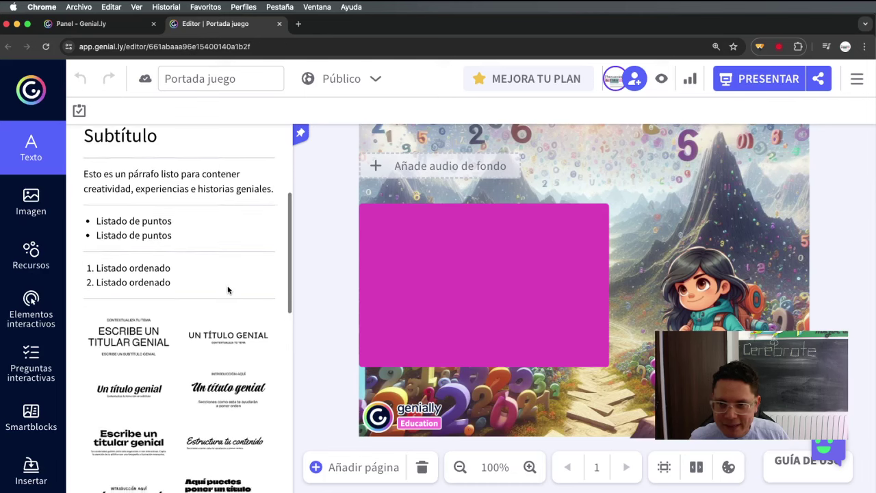
pyautogui.scroll(-3, 228, 290)
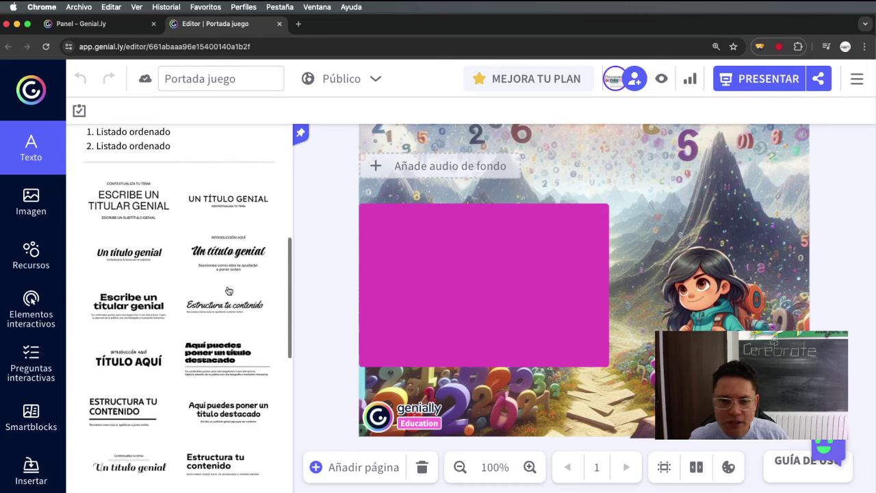
pyautogui.scroll(2, 229, 291)
pyautogui.scroll(1, 229, 290)
pyautogui.click(227, 305)
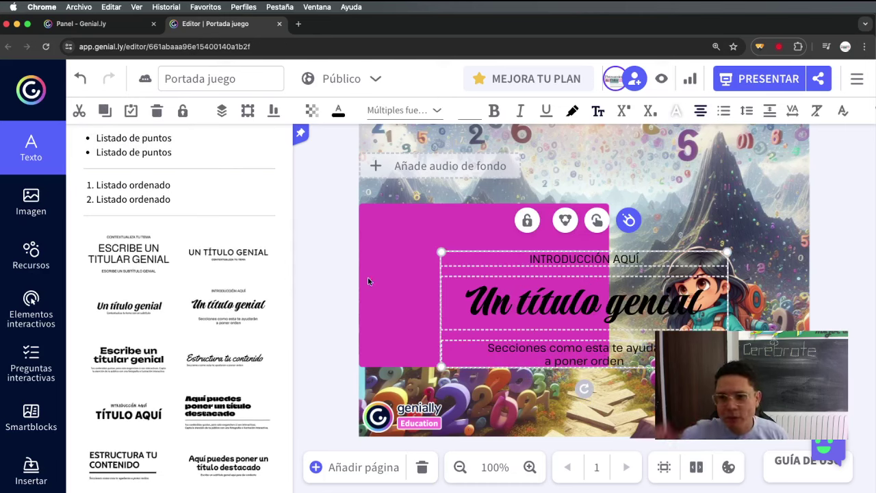
pyautogui.moveTo(584, 242); pyautogui.dragTo(526, 227)
# Replace the template's top line with 'BIENVENIDOS' and its title with 'Batalla numérica'.
pyautogui.doubleClick(496, 232)
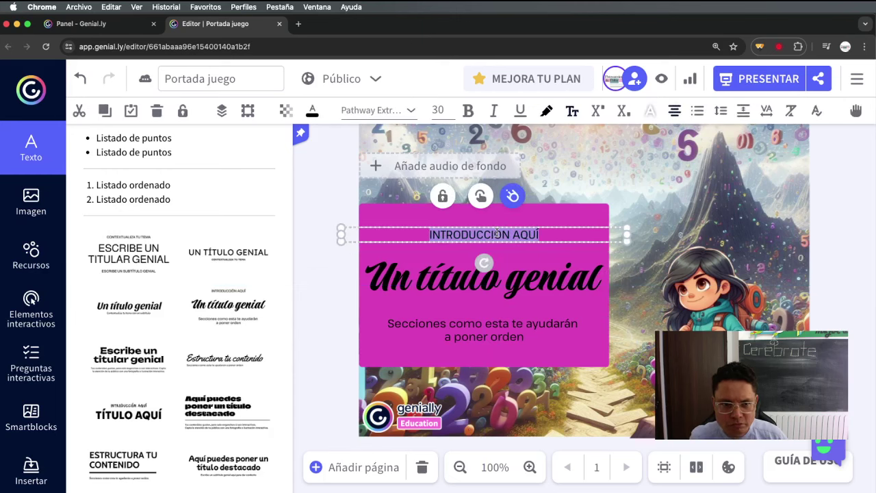
pyautogui.write('BIENVE')
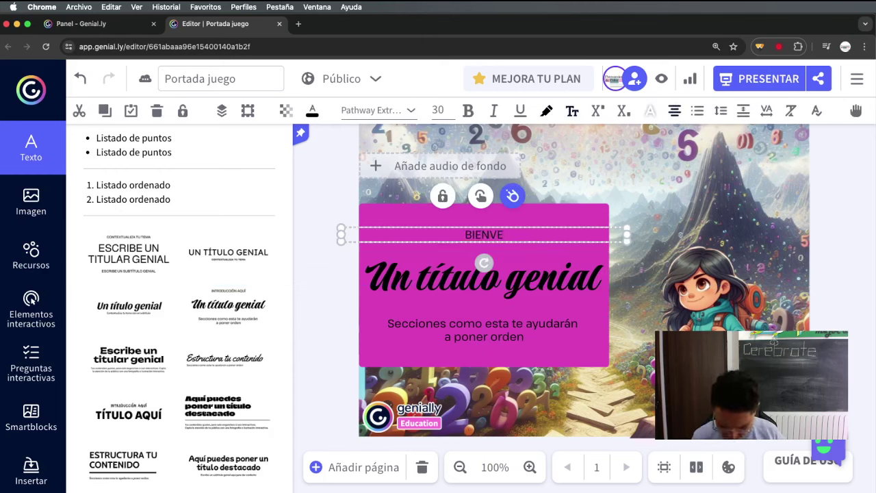
pyautogui.write('NIDOS')
pyautogui.click(489, 282)
pyautogui.doubleClick(489, 283)
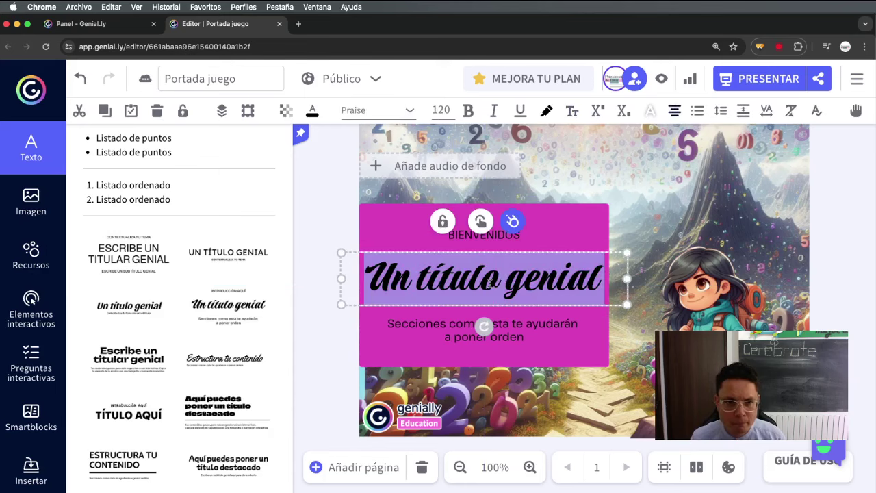
pyautogui.write('Bat')
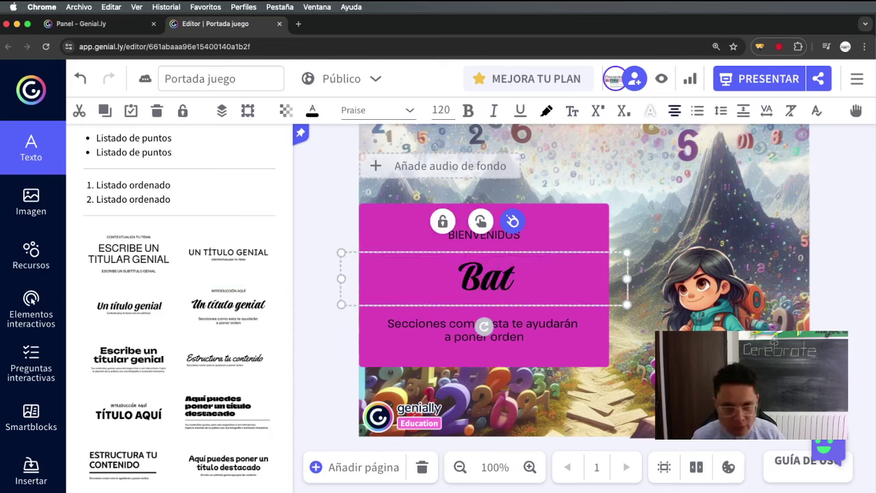
pyautogui.write('alla nu,')
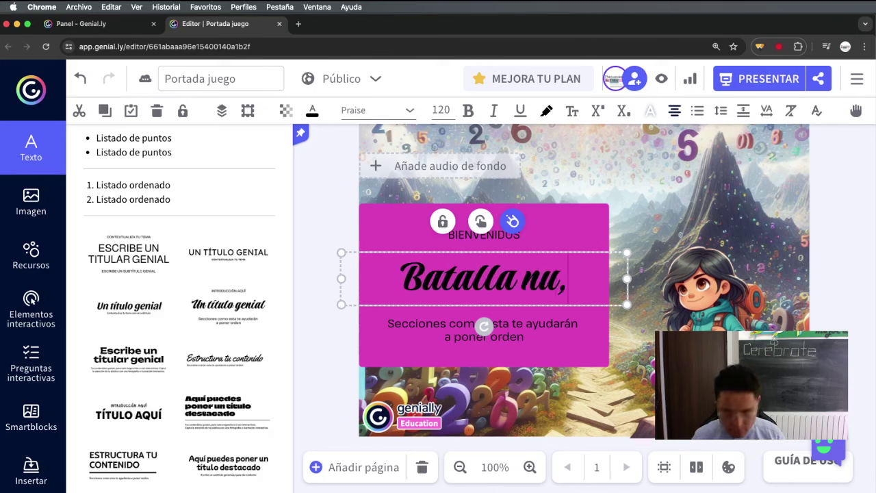
pyautogui.press('BackSpace')
pyautogui.write('mérci')
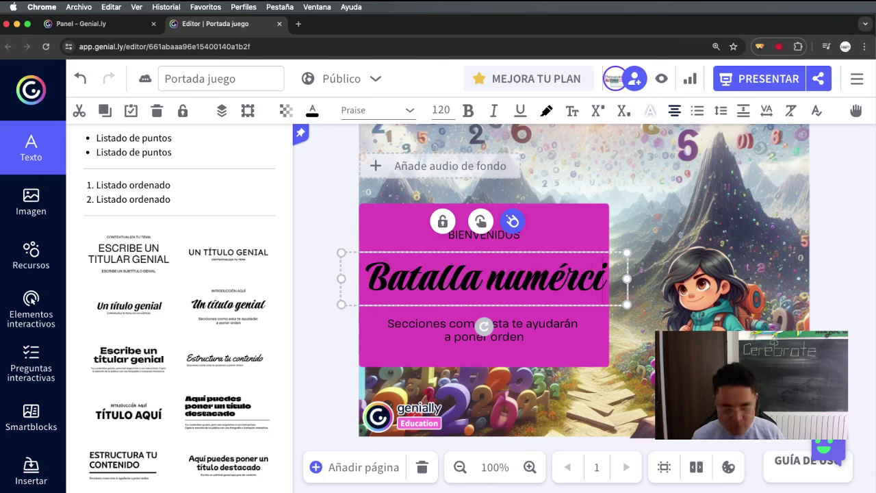
pyautogui.press('BackSpace')
pyautogui.press('BackSpace')
pyautogui.write('ica')
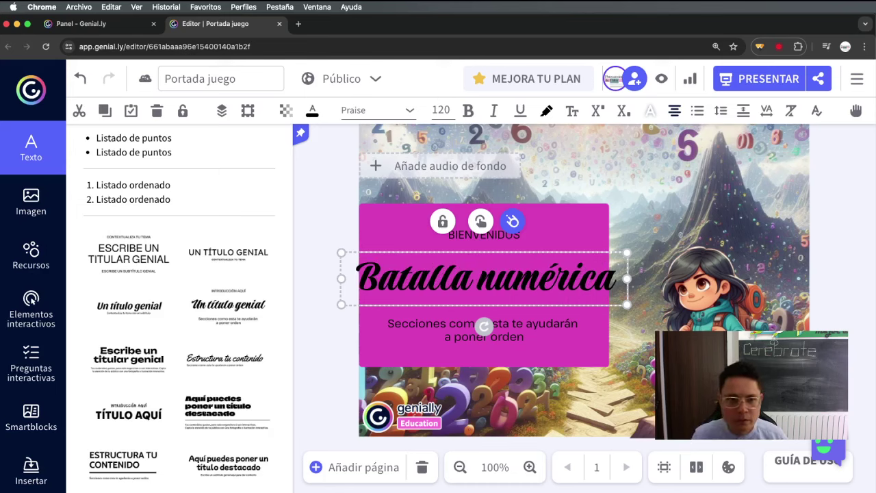
# Replace the subtitle with 'Sexto grado matamáticas'.
pyautogui.click(456, 323)
pyautogui.tripleClick(456, 323)
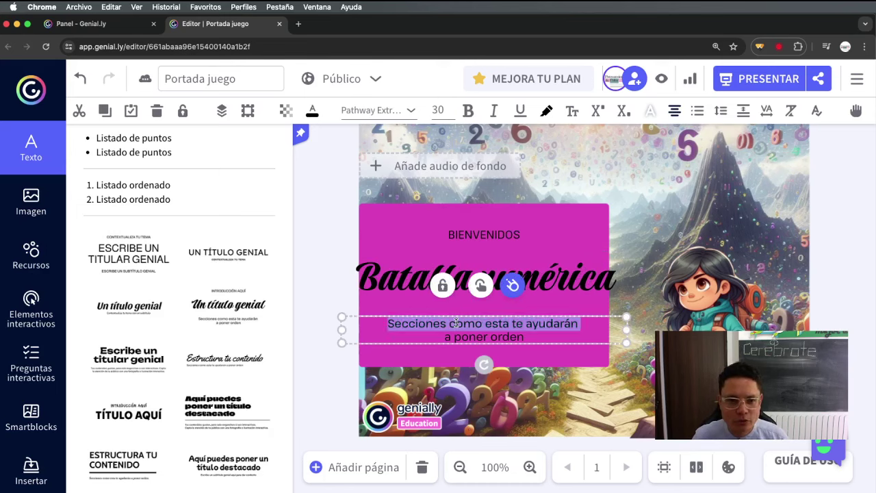
pyautogui.press('super+a')
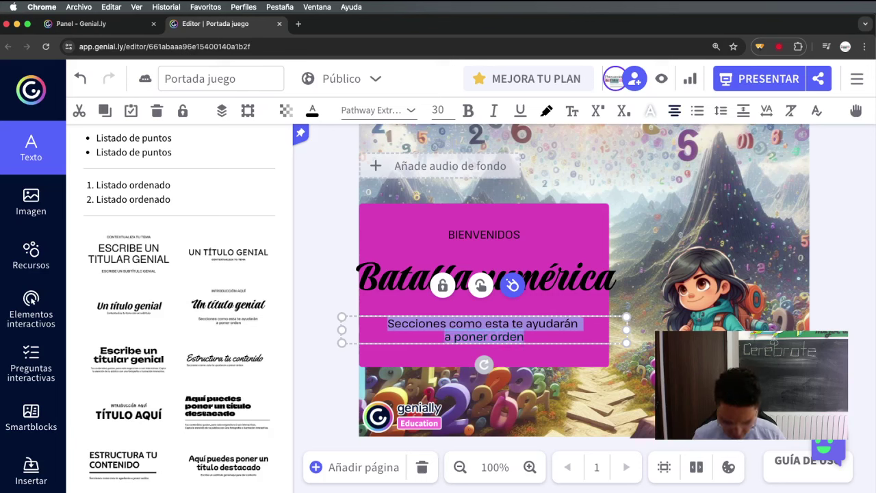
pyautogui.write('Sexto grado')
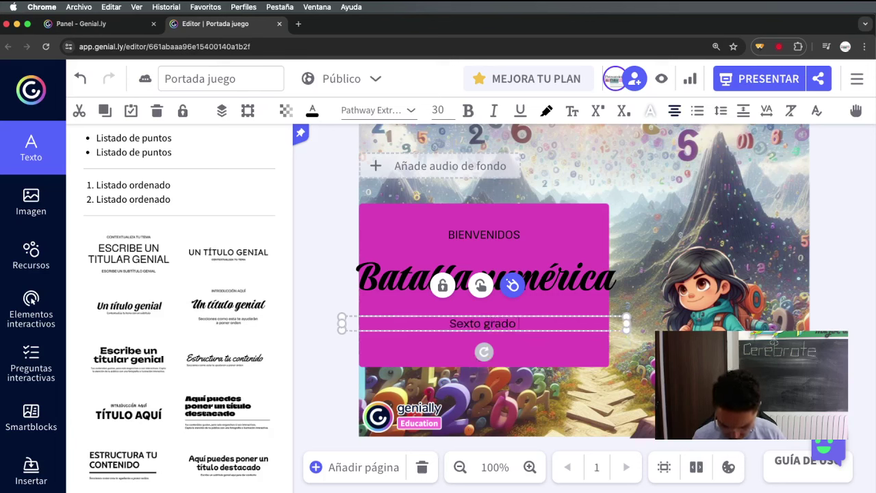
pyautogui.write(' matamé" + "ticas')
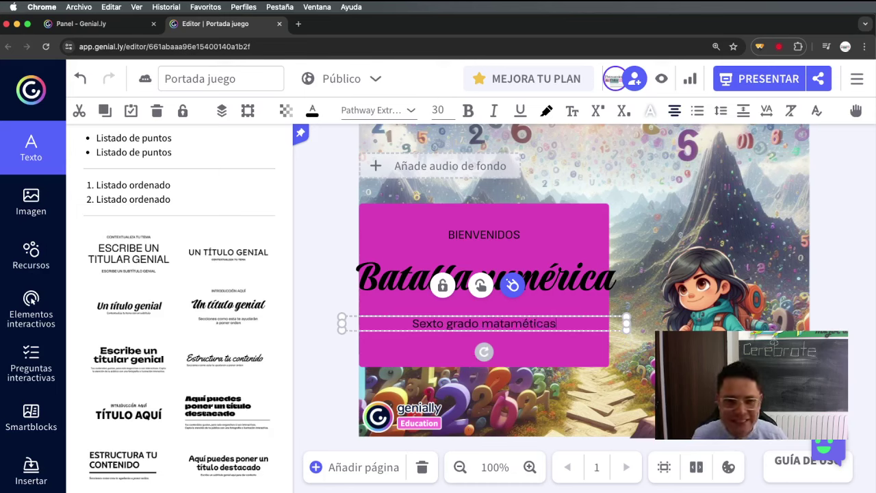
pyautogui.click(311, 284)
# Set the 'Batalla numérica' title to font size 80 and move it slightly lower.
pyautogui.click(404, 260)
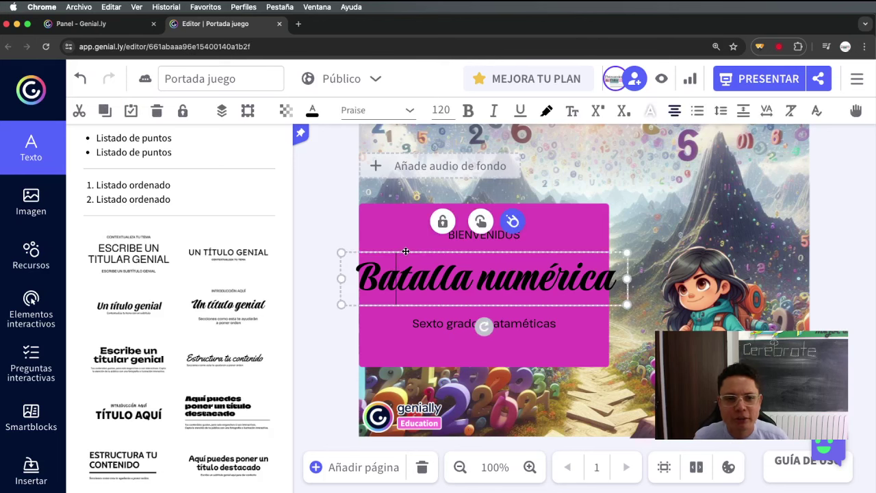
pyautogui.click(441, 110)
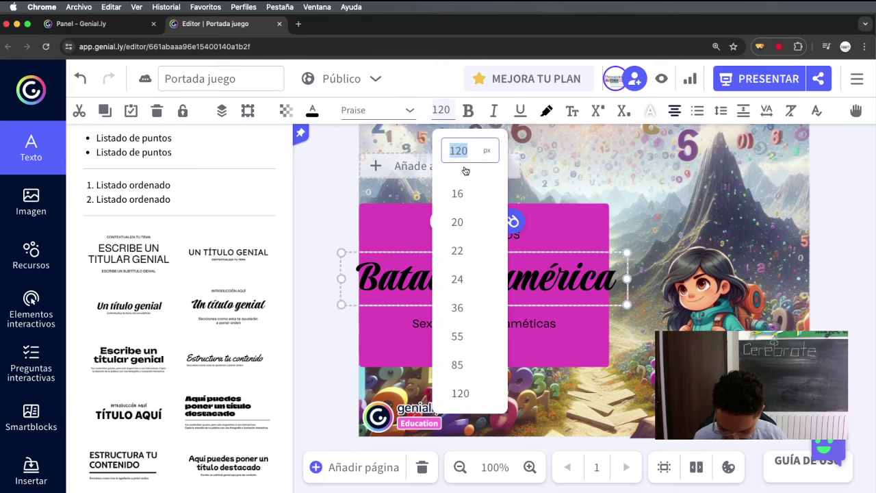
pyautogui.write('80')
pyautogui.press('Return')
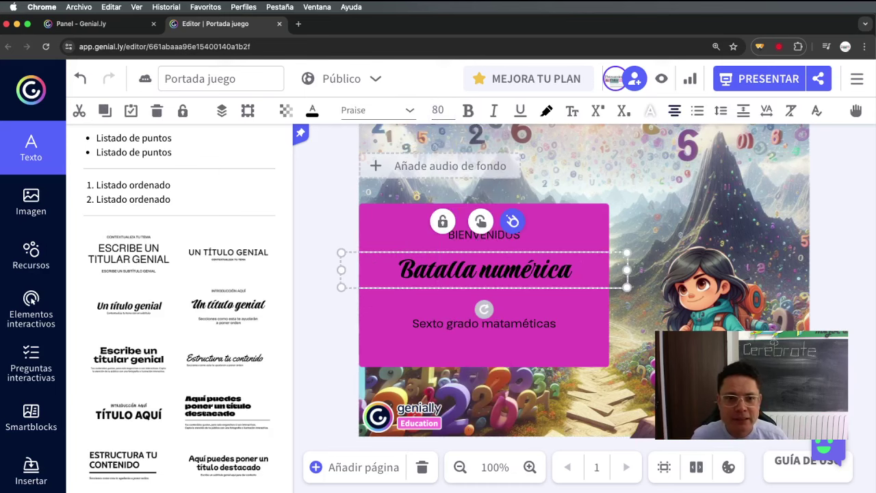
pyautogui.moveTo(542, 252); pyautogui.dragTo(539, 263)
pyautogui.click(310, 215)
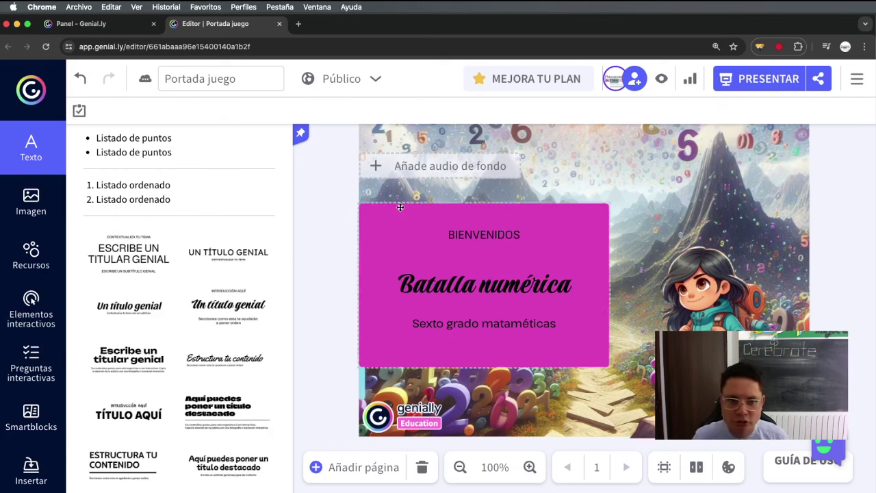
# Shrink the magenta panel into a shorter band and move the subtitle up inside it.
pyautogui.click(485, 205)
pyautogui.moveTo(485, 203); pyautogui.dragTo(490, 262)
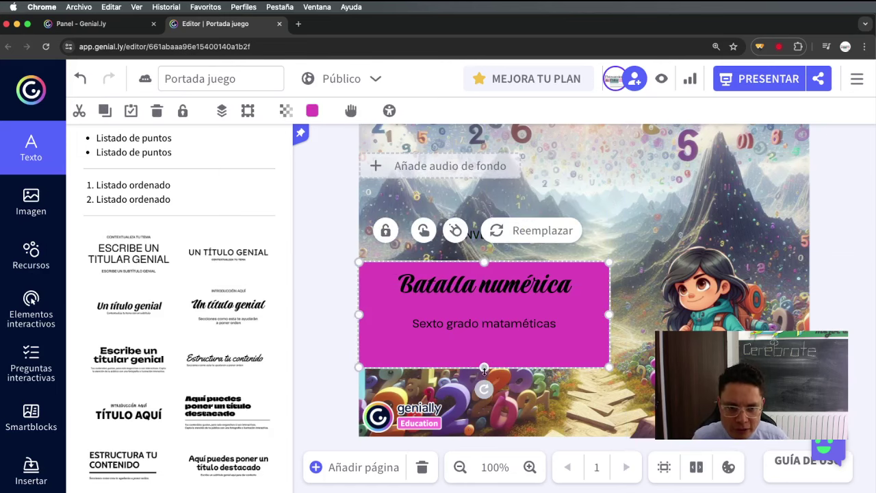
pyautogui.moveTo(484, 365); pyautogui.dragTo(482, 340)
pyautogui.moveTo(483, 262)
pyautogui.mouseDown()
pyautogui.moveTo(481, 250)
pyautogui.moveTo(481, 268)
pyautogui.mouseUp()
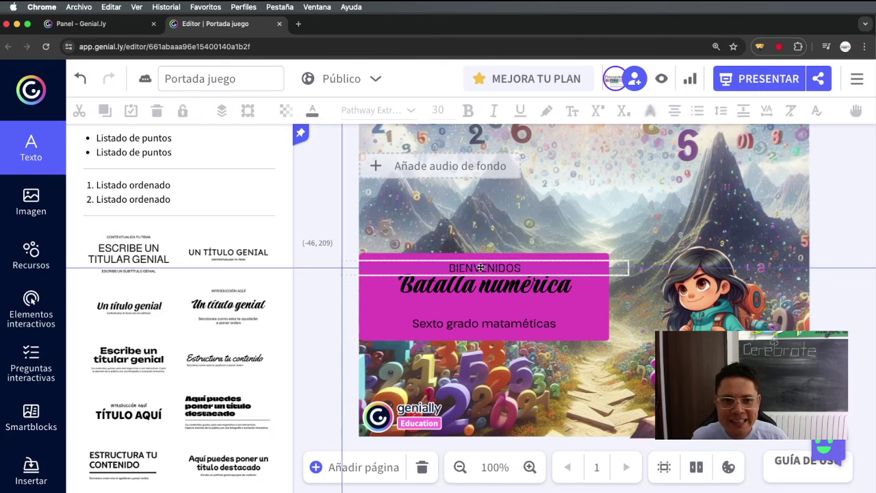
pyautogui.moveTo(494, 323)
pyautogui.mouseDown()
pyautogui.moveTo(494, 309)
pyautogui.moveTo(483, 331)
pyautogui.mouseUp()
pyautogui.click(502, 336)
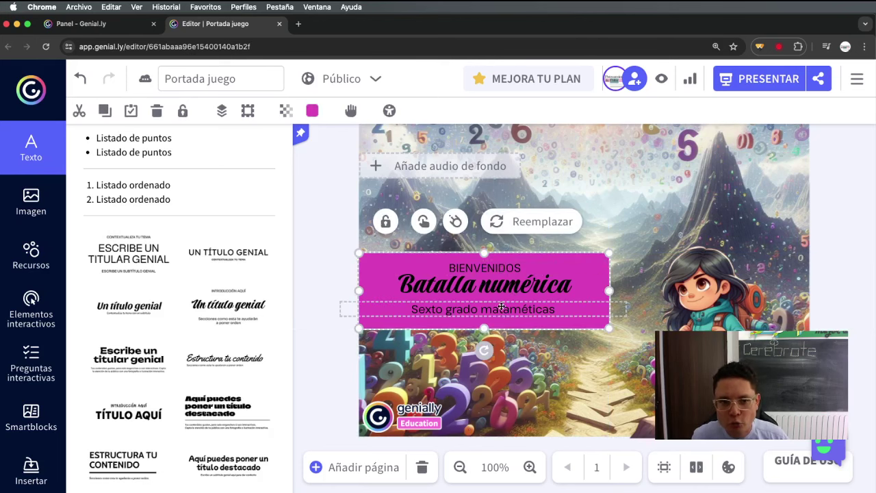
# Fix the subtitle's spelling, then select all three text boxes together.
pyautogui.click(499, 283)
pyautogui.keyDown('shift'); pyautogui.click(520, 313); pyautogui.keyUp('shift')
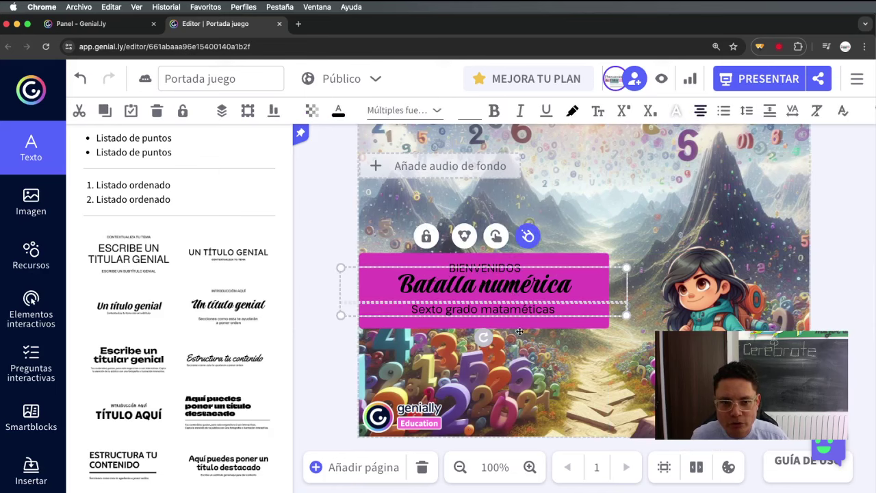
pyautogui.click(509, 311)
pyautogui.click(523, 310)
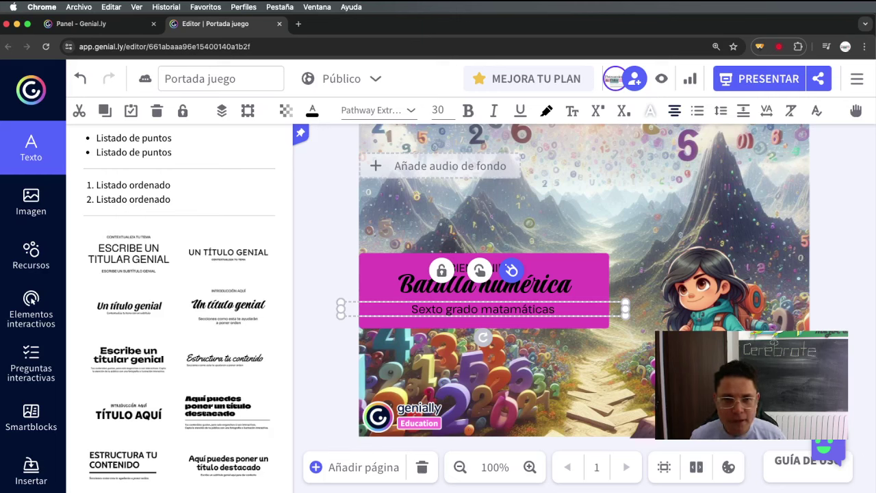
pyautogui.click(332, 275)
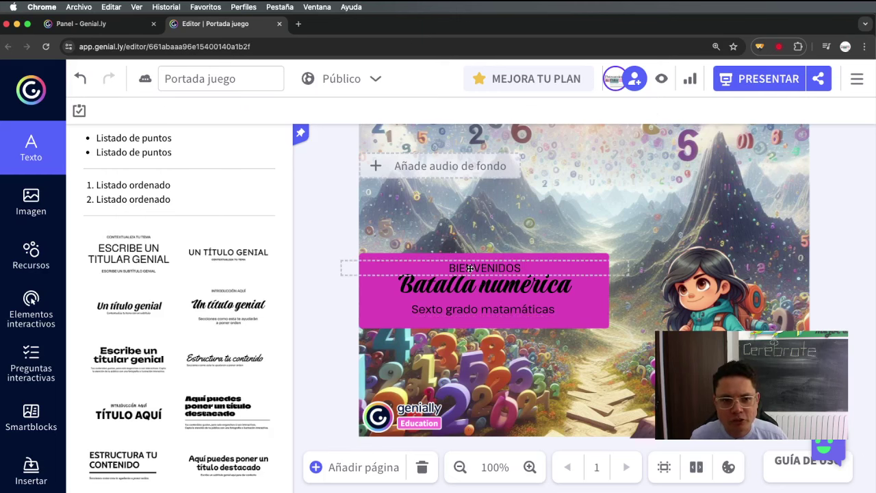
pyautogui.click(470, 268)
pyautogui.keyDown('shift'); pyautogui.click(466, 290); pyautogui.keyUp('shift')
pyautogui.keyDown('shift'); pyautogui.click(463, 312); pyautogui.keyUp('shift')
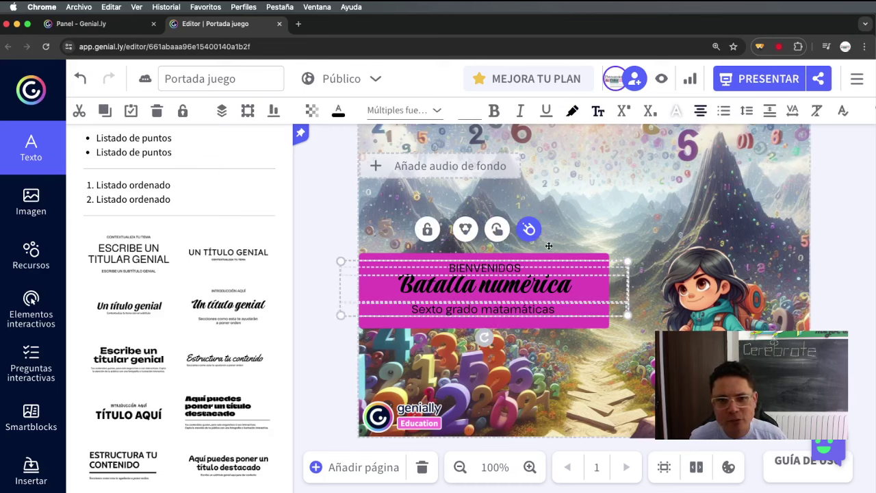
pyautogui.click(338, 113)
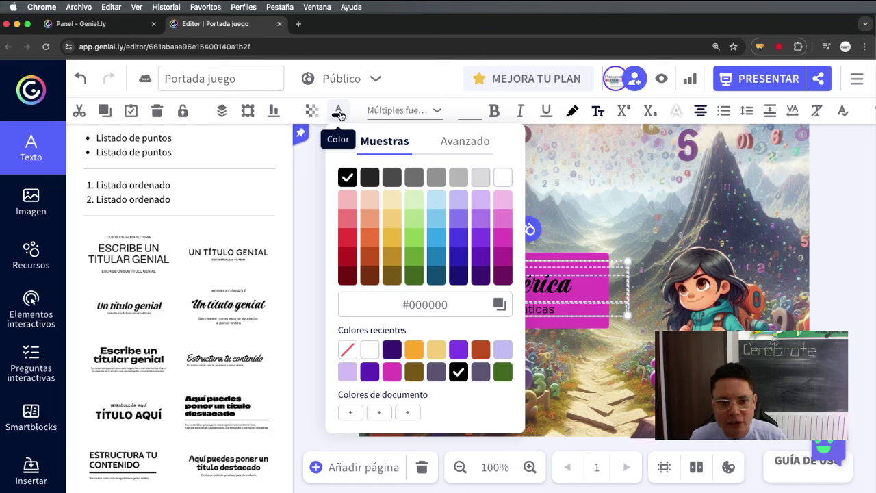
pyautogui.click(501, 258)
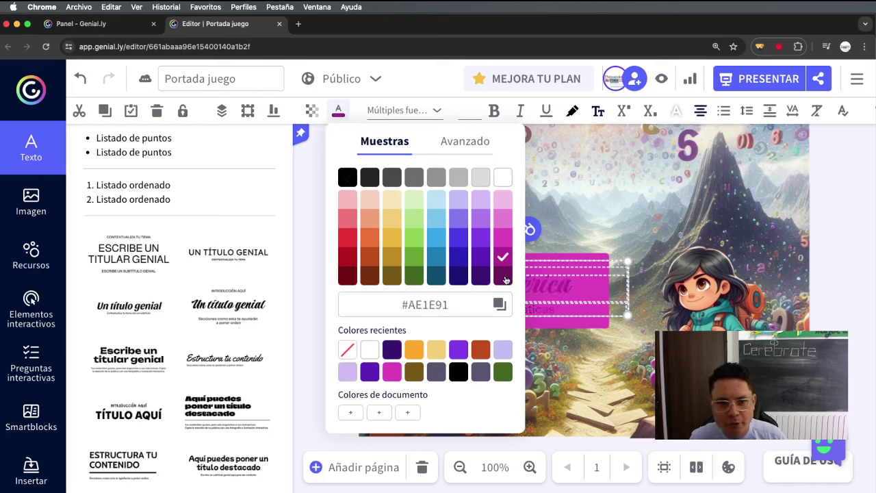
pyautogui.click(504, 276)
pyautogui.click(307, 266)
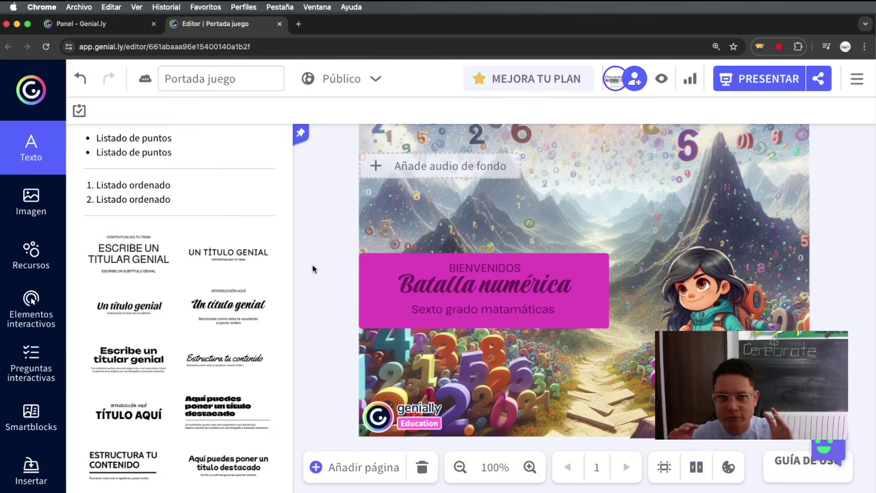
# Try moving the background and character images, undoing both moves.
pyautogui.moveTo(452, 213); pyautogui.dragTo(370, 234)
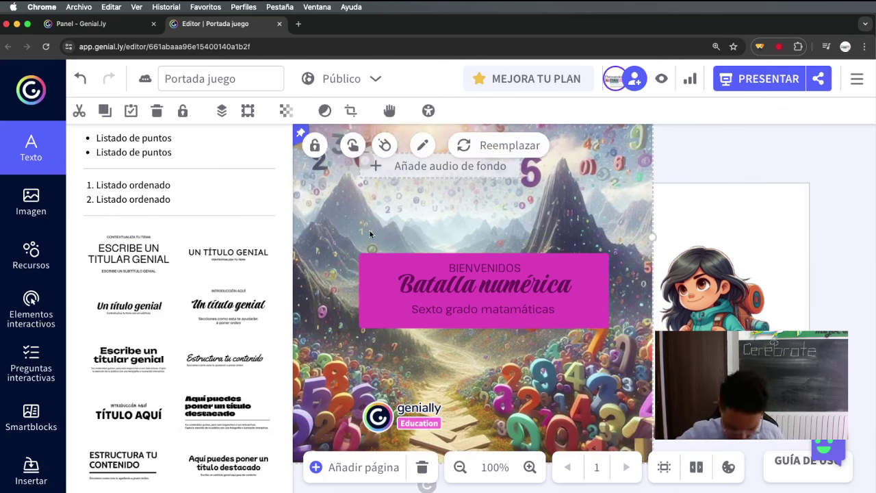
pyautogui.press('super+z')
pyautogui.moveTo(723, 301); pyautogui.dragTo(618, 227)
pyautogui.press('super+z')
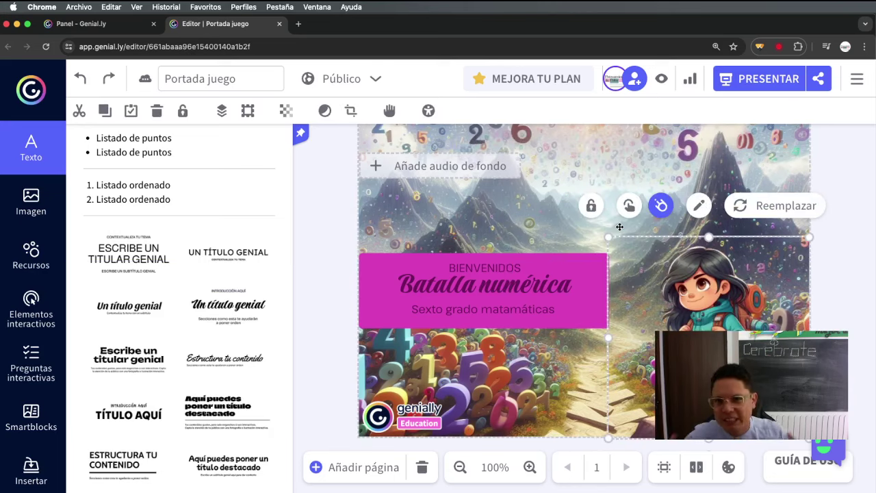
# Browse the image, resource and interactive element panels, ending on the single-page Páginas list.
pyautogui.scroll(-4, 21, 431)
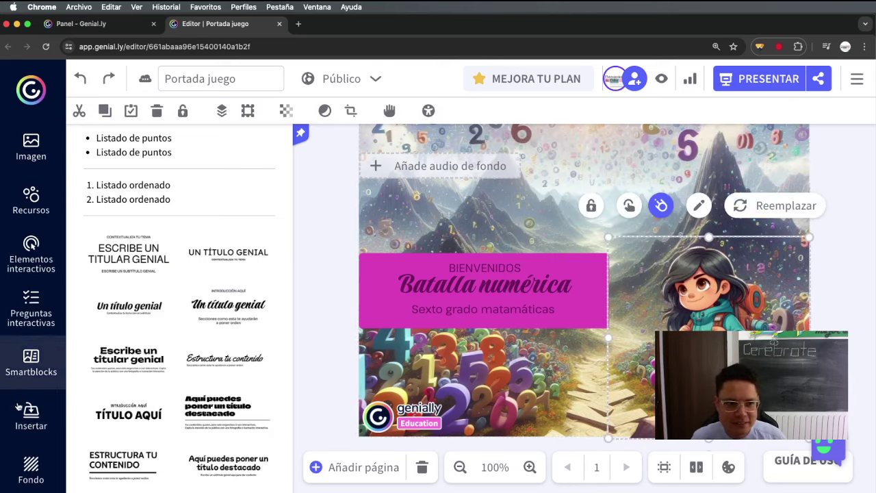
pyautogui.click(21, 440)
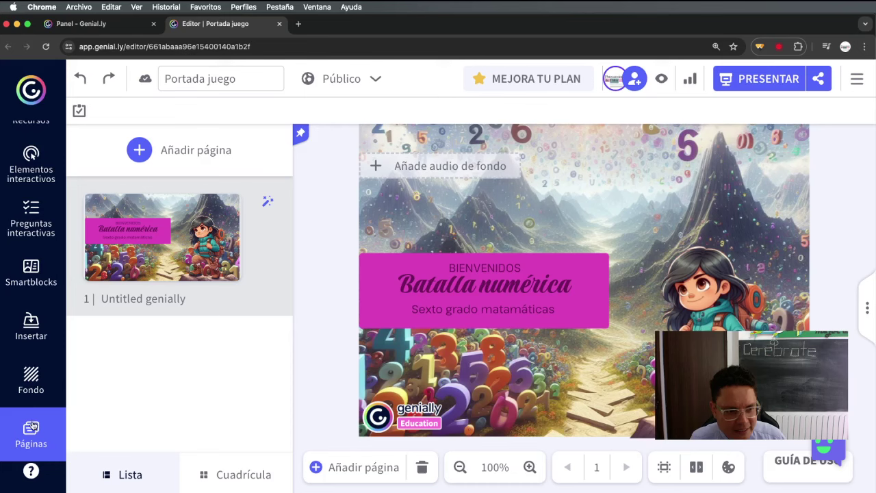
pyautogui.scroll(4, 32, 410)
pyautogui.click(33, 204)
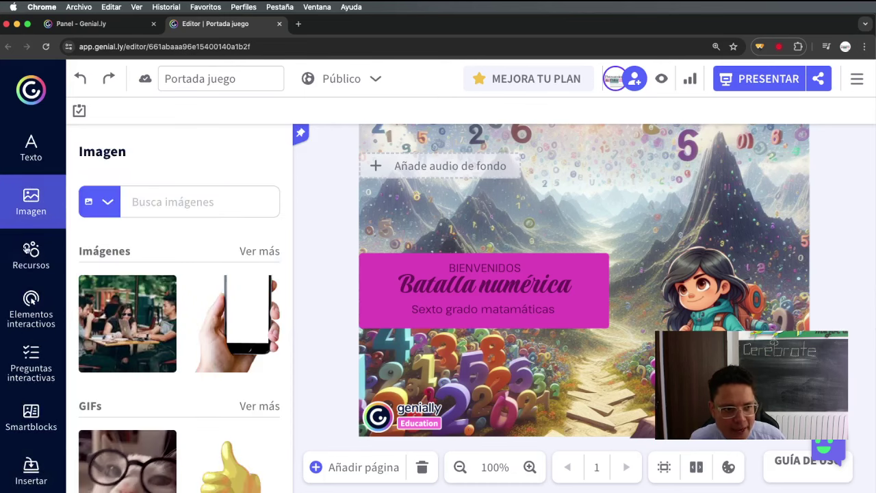
pyautogui.click(30, 255)
pyautogui.click(19, 308)
pyautogui.scroll(-3, 19, 309)
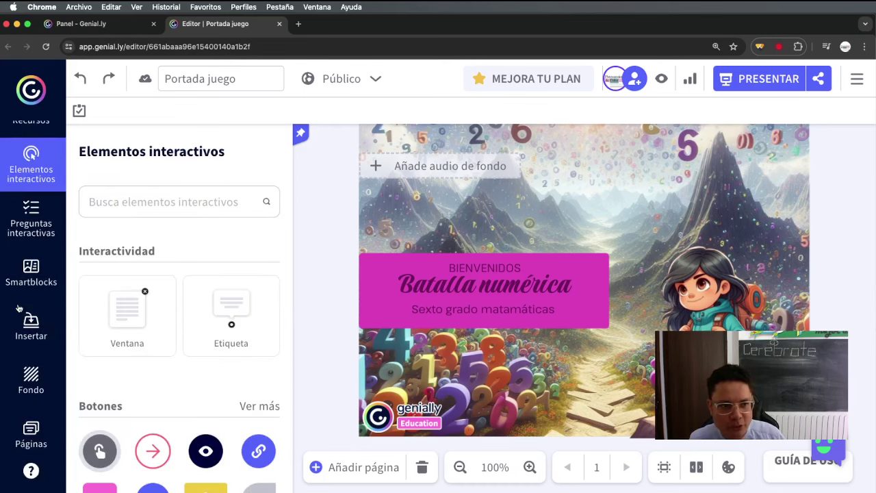
pyautogui.click(33, 435)
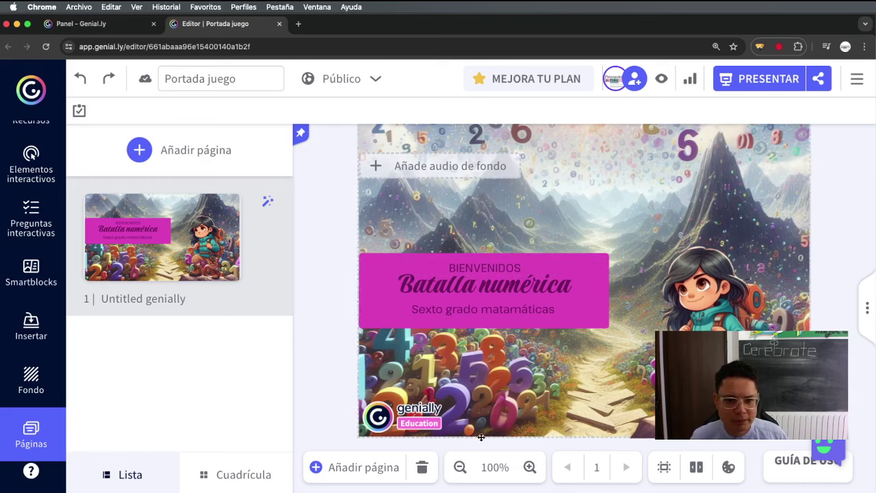
# At 60% zoom, crop the background image so its sunny top with falling numbers fills the slide.
pyautogui.click(460, 467)
pyautogui.click(459, 467)
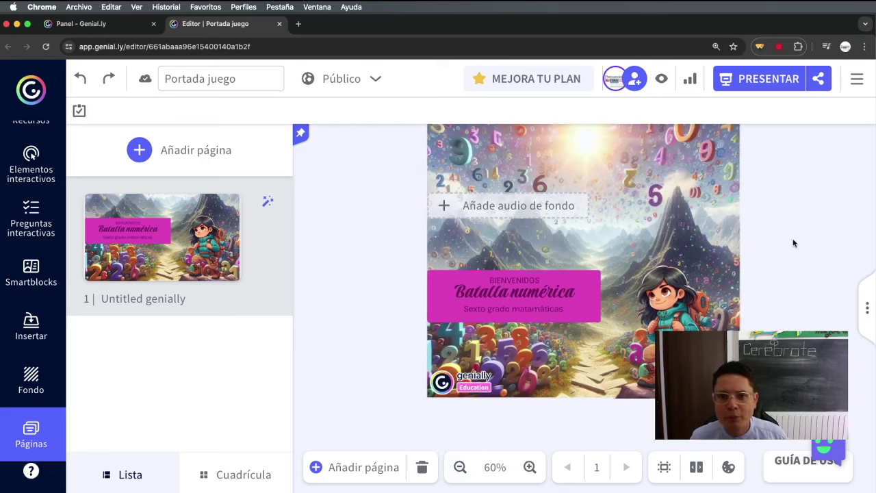
pyautogui.doubleClick(645, 245)
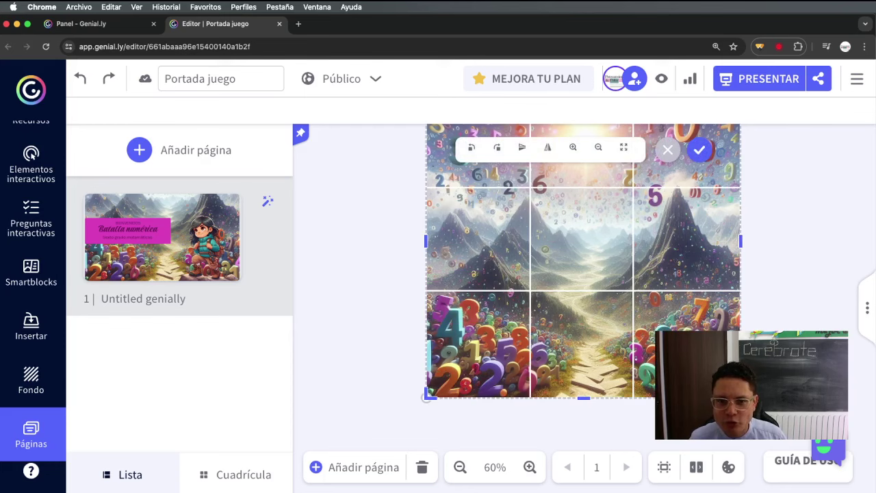
pyautogui.moveTo(585, 395); pyautogui.dragTo(585, 307)
pyautogui.moveTo(610, 228); pyautogui.dragTo(611, 302)
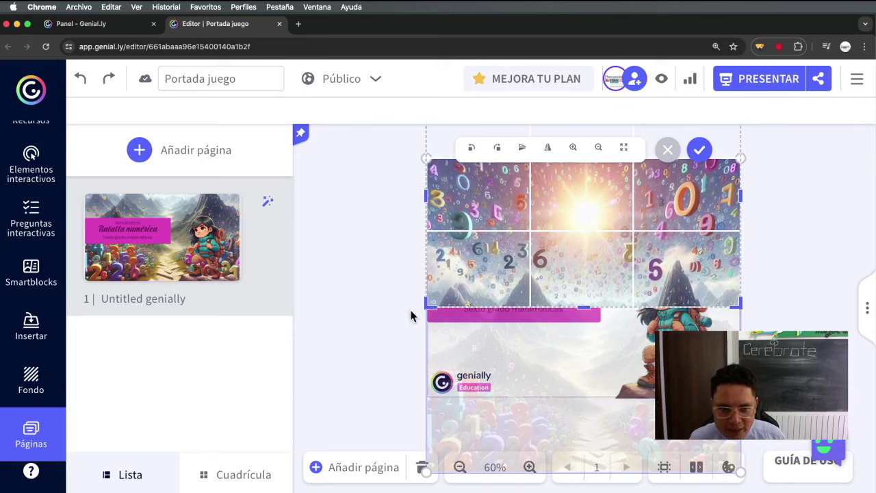
pyautogui.moveTo(587, 306); pyautogui.dragTo(587, 396)
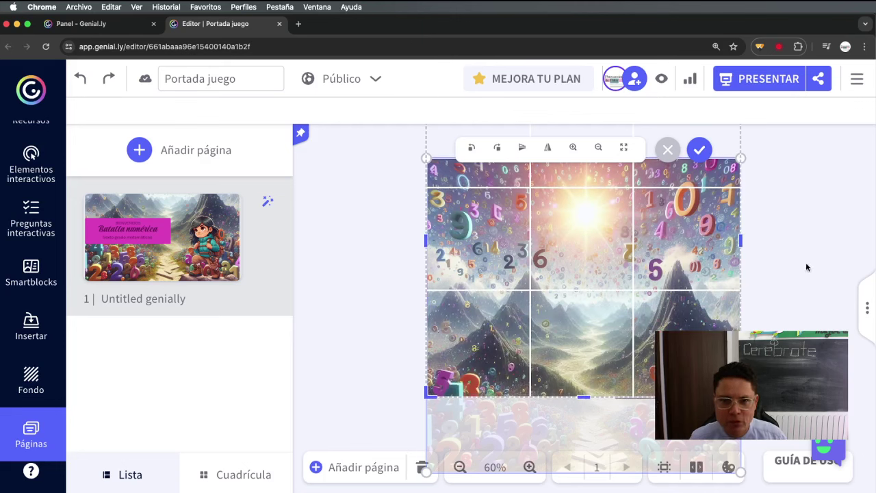
pyautogui.click(774, 258)
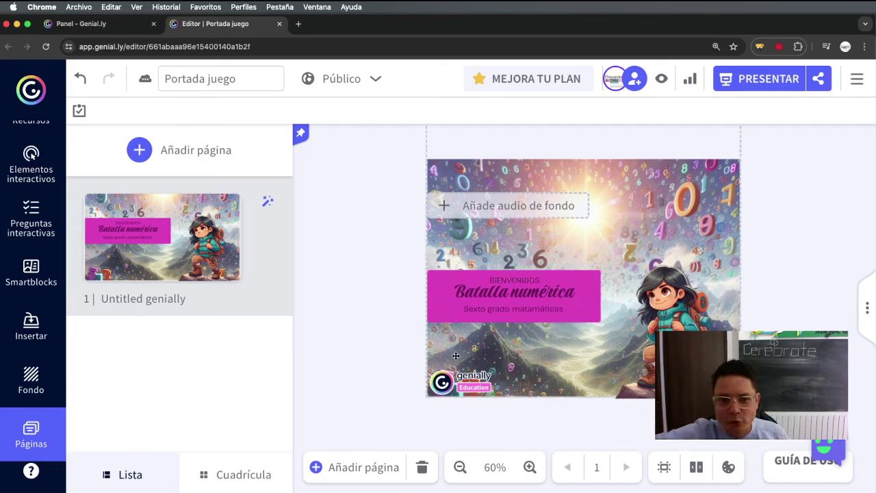
# Nudge the 'Batalla numérica' title slightly lower in the banner.
pyautogui.click(566, 274)
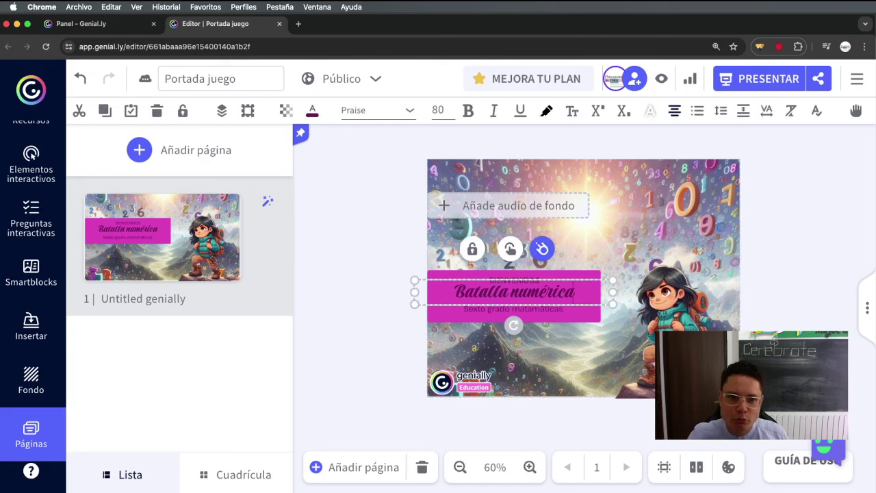
pyautogui.click(571, 280)
pyautogui.moveTo(571, 280); pyautogui.dragTo(572, 282)
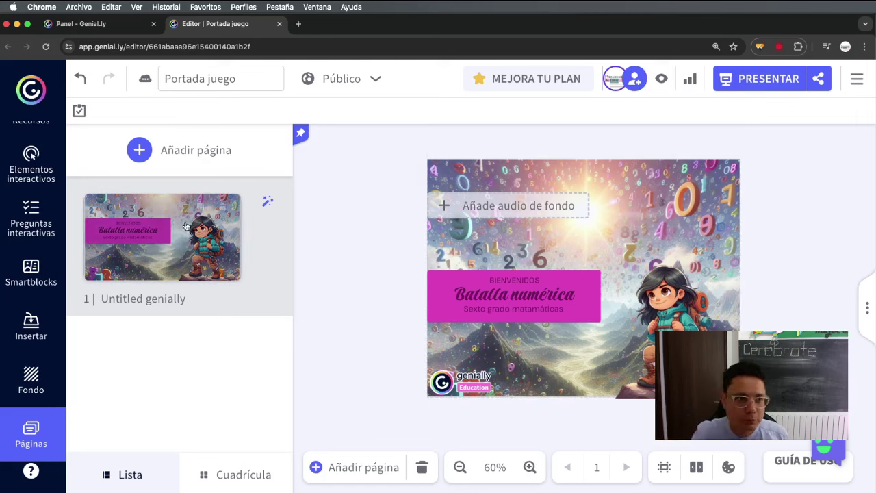
# Add an arrow button at the subtitle line's right end and colour it light peach #F9E1B9.
pyautogui.click(28, 168)
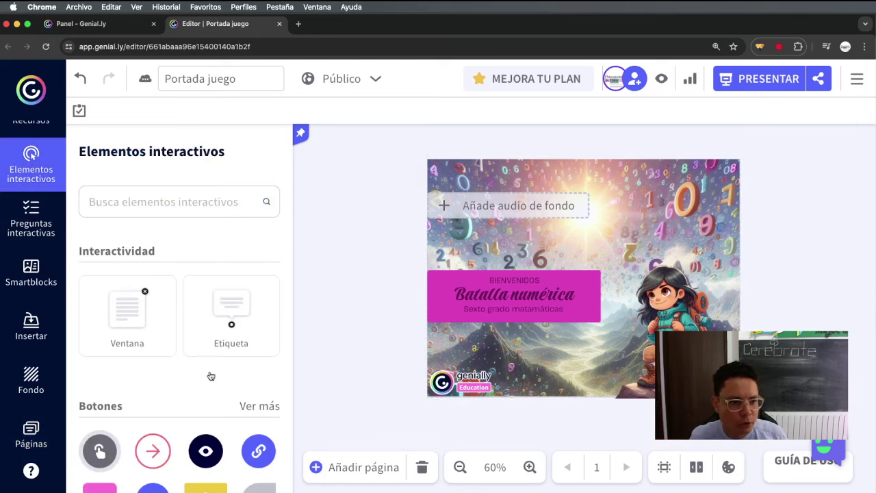
pyautogui.scroll(-3, 209, 377)
pyautogui.scroll(-1, 146, 387)
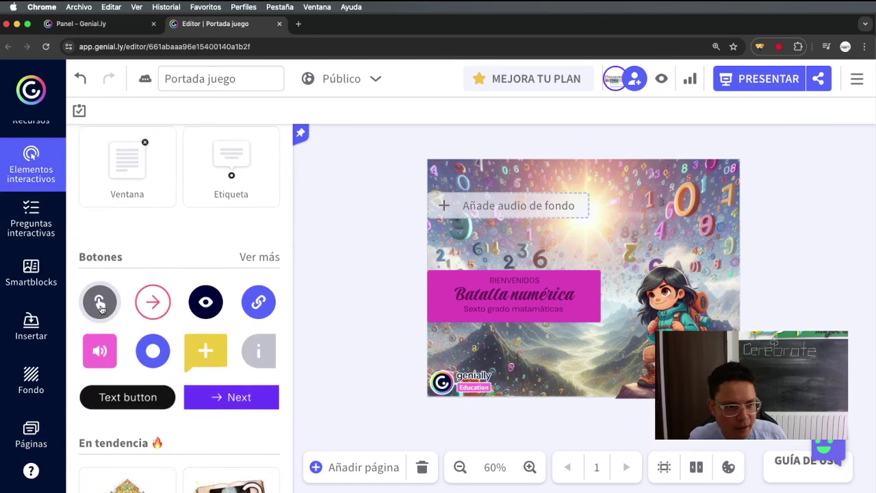
pyautogui.click(145, 304)
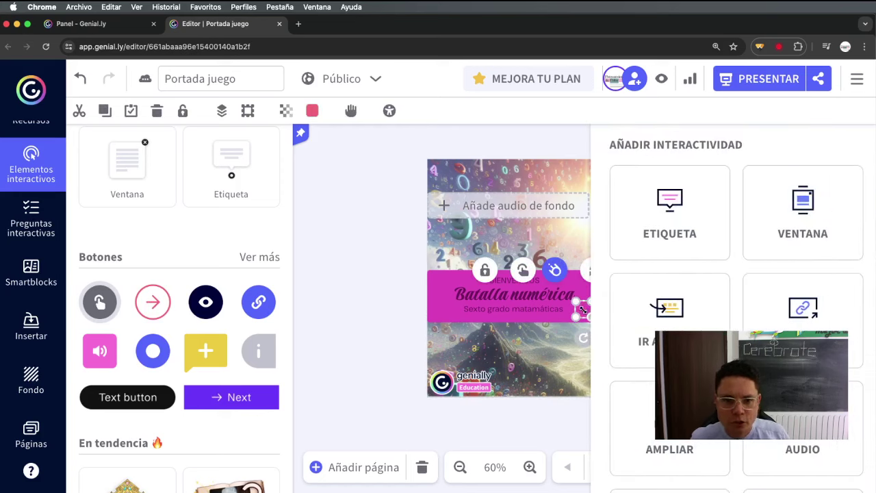
pyautogui.click(356, 353)
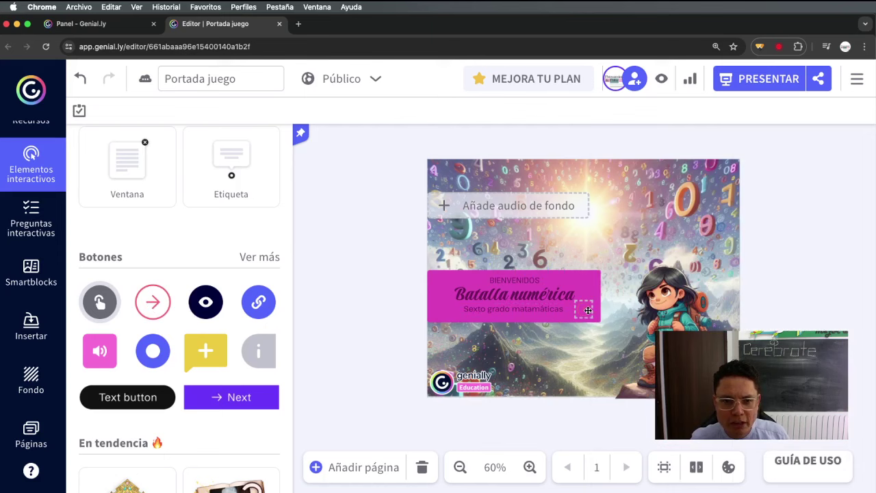
pyautogui.moveTo(584, 317); pyautogui.dragTo(585, 309)
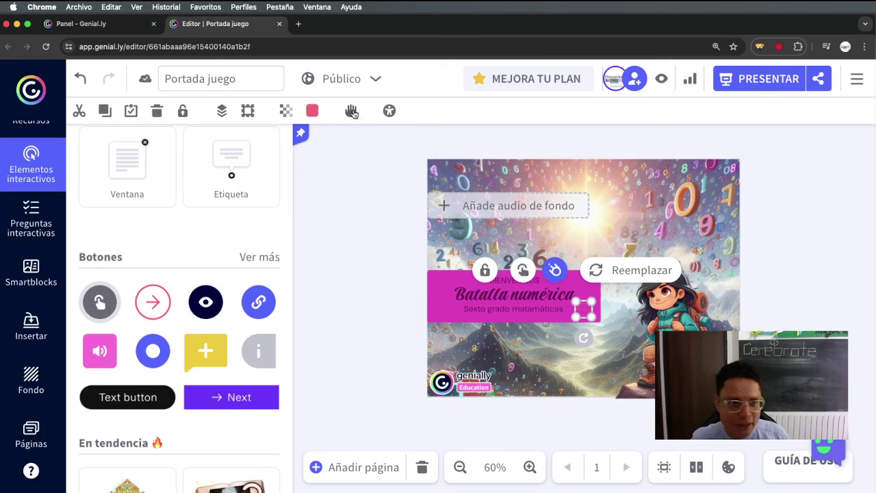
pyautogui.click(313, 111)
pyautogui.click(366, 203)
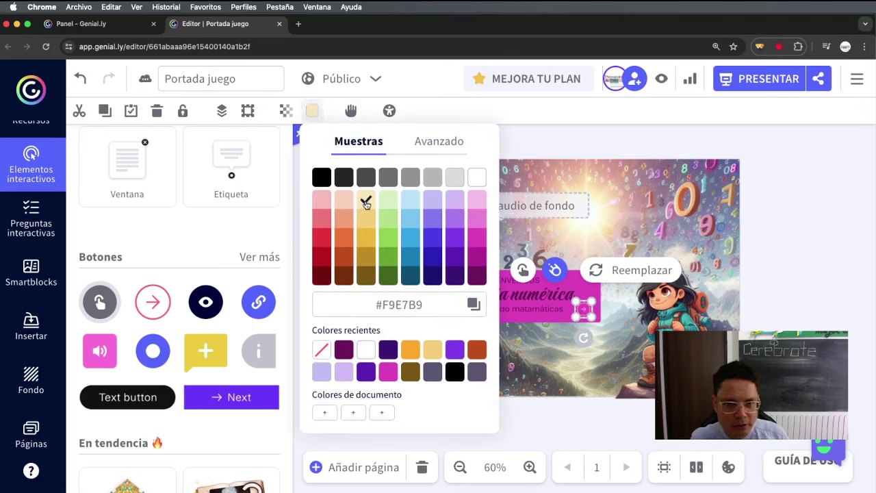
pyautogui.click(766, 279)
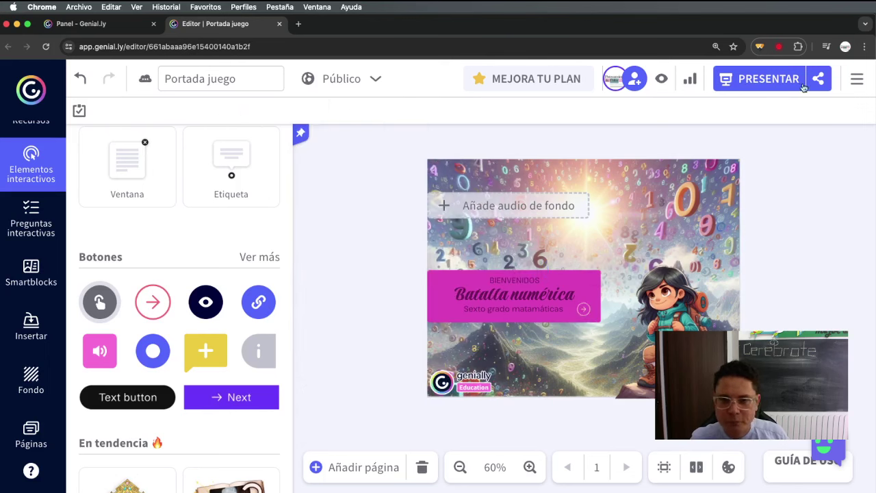
pyautogui.click(529, 467)
# Zoom the cover to 140% and inspect its arrow button, subtitle and background image.
pyautogui.click(529, 467)
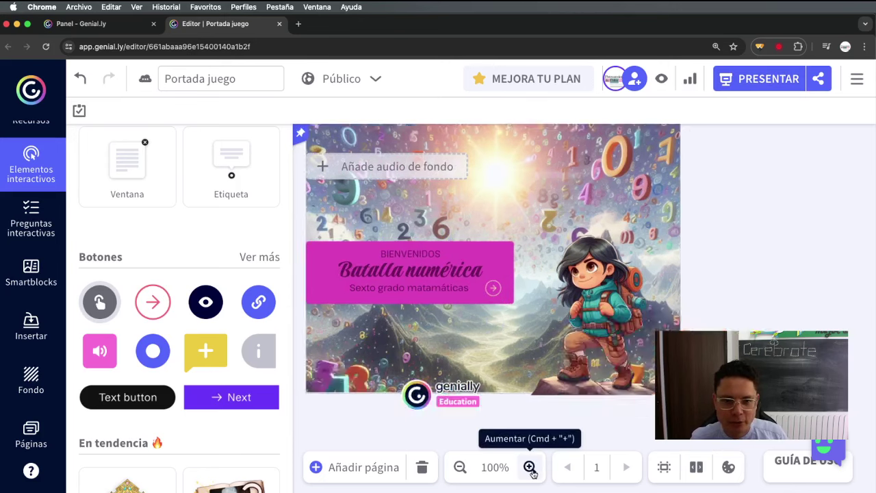
pyautogui.click(528, 466)
pyautogui.click(528, 466)
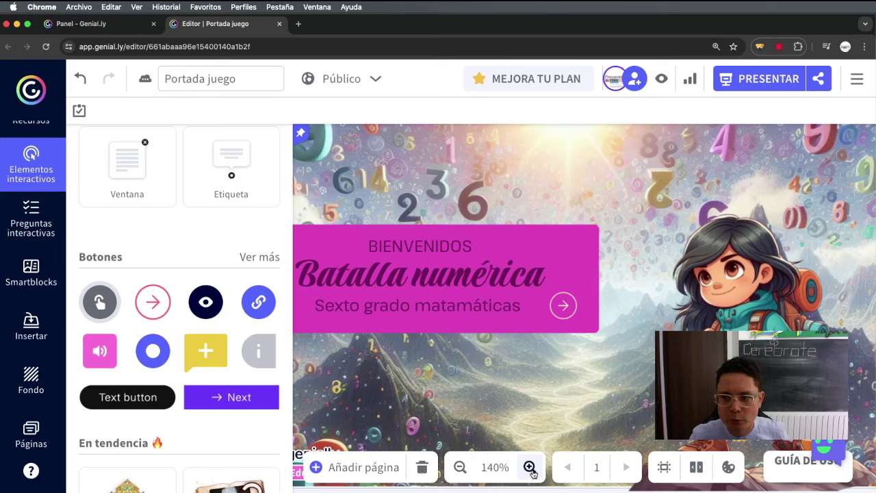
pyautogui.hscroll(-3, 319, 260)
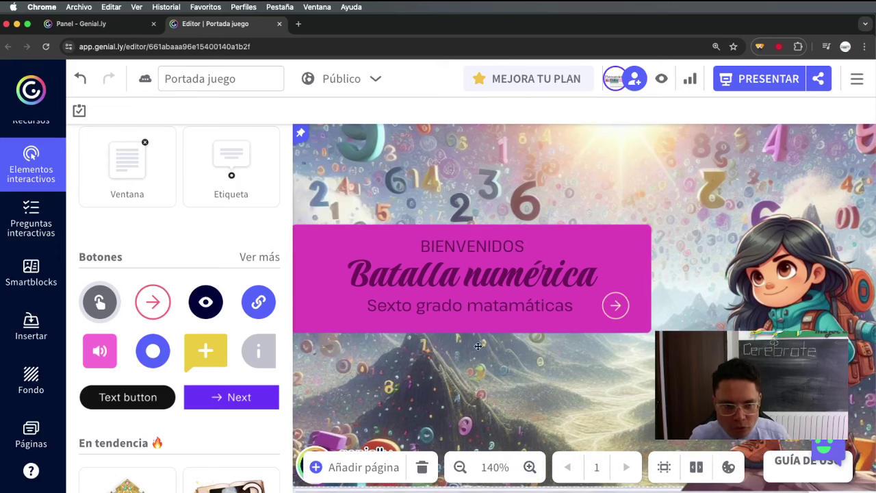
pyautogui.click(612, 309)
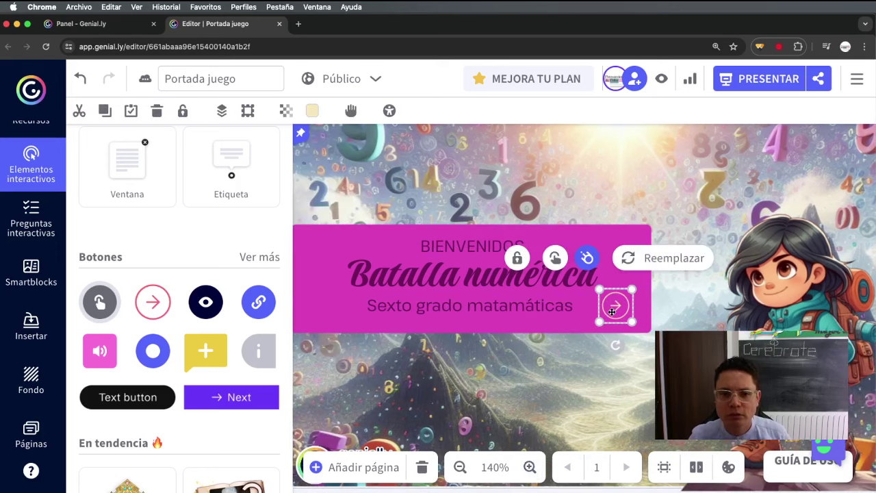
pyautogui.click(503, 304)
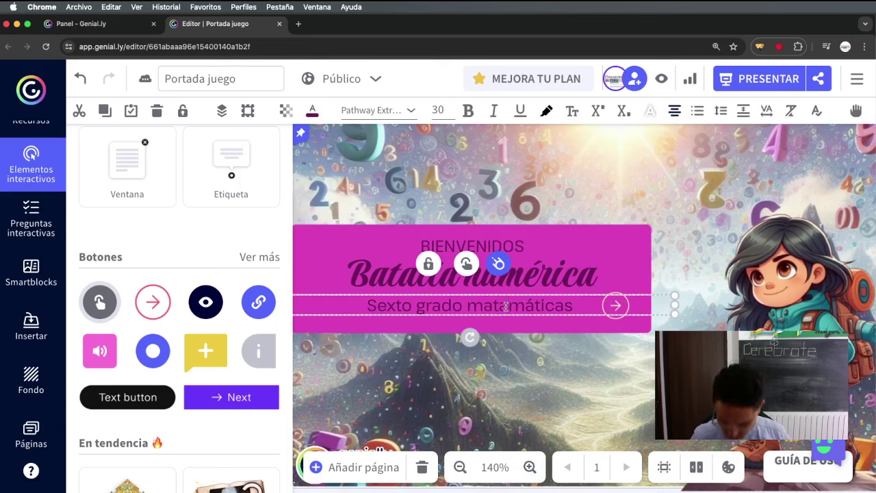
pyautogui.click(506, 305)
pyautogui.click(508, 351)
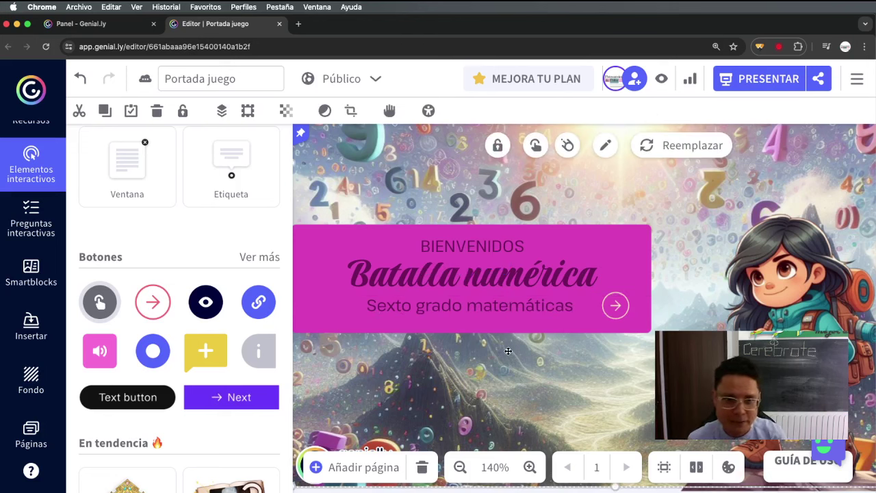
# Return the zoom to 100%, deselect everything and show the page list.
pyautogui.click(460, 467)
pyautogui.click(459, 467)
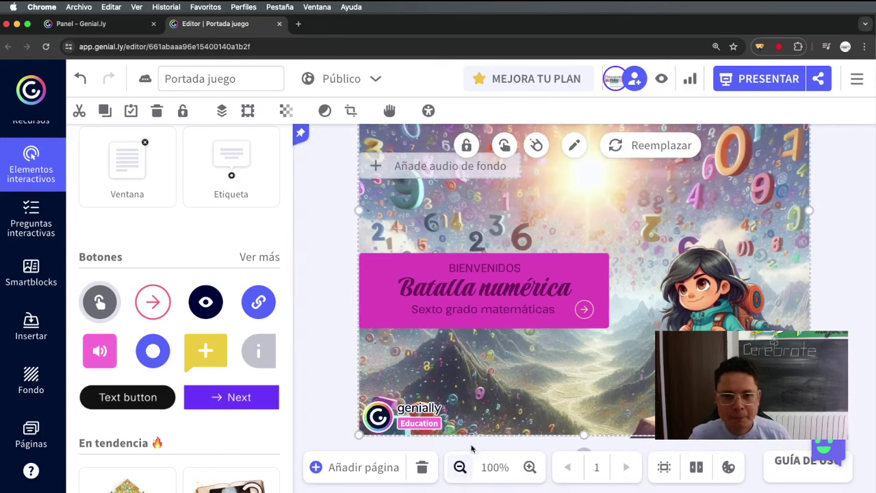
pyautogui.click(848, 314)
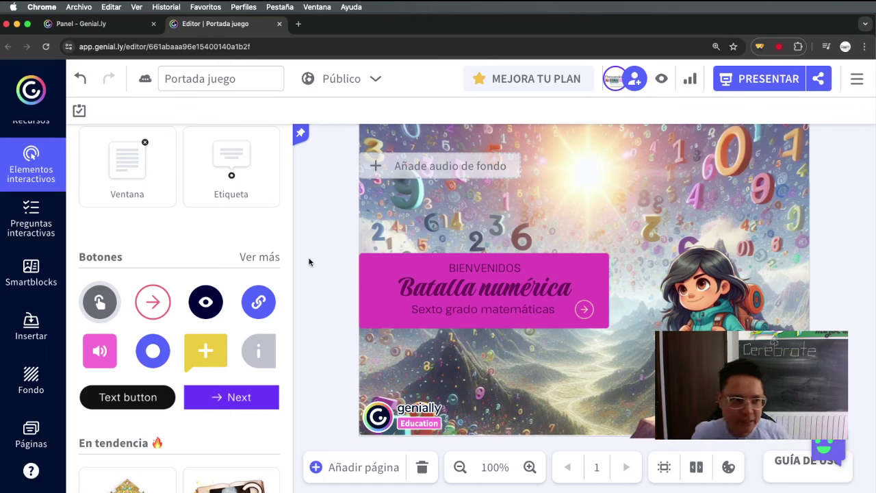
pyautogui.click(19, 438)
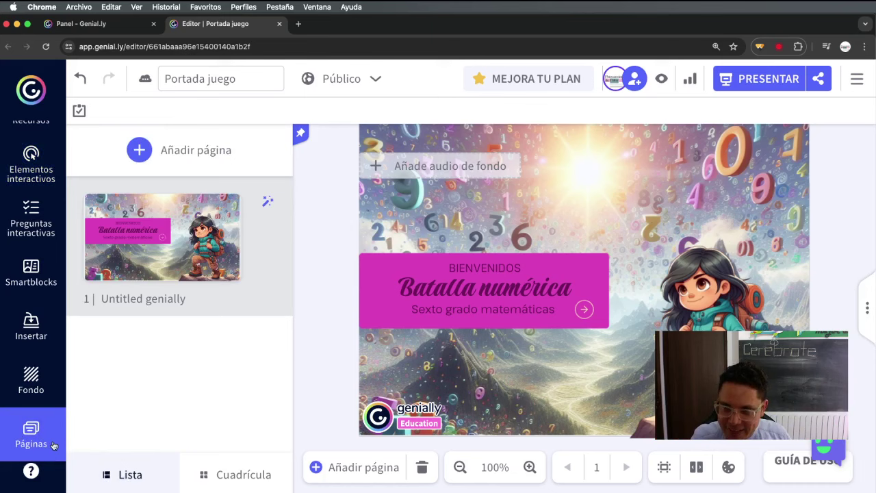
# Add one Blank-template page after the Batalla numérica cover.
pyautogui.click(143, 152)
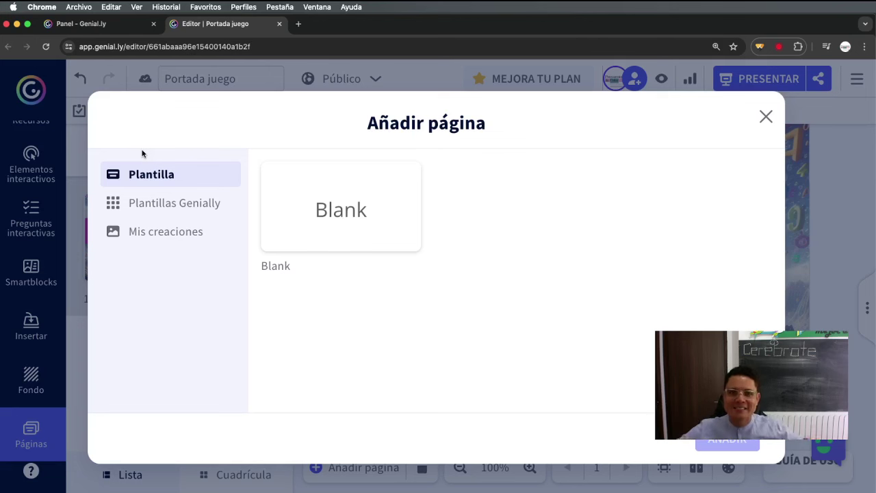
pyautogui.click(336, 200)
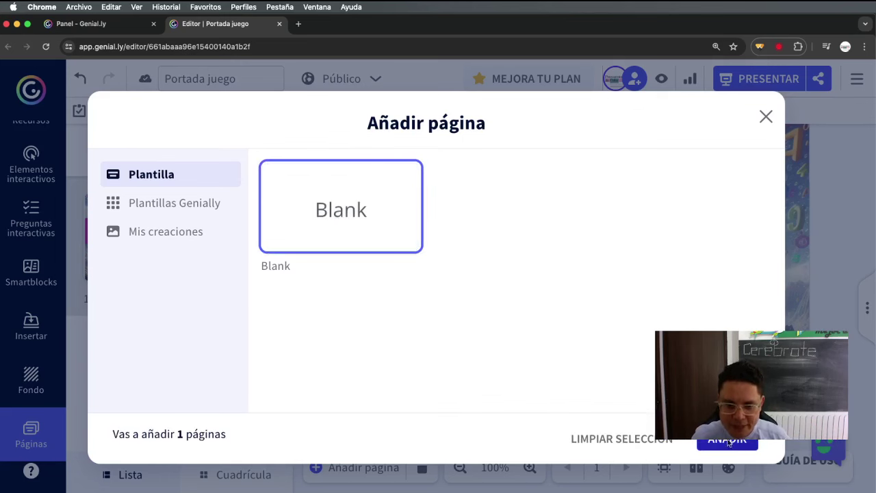
pyautogui.click(728, 442)
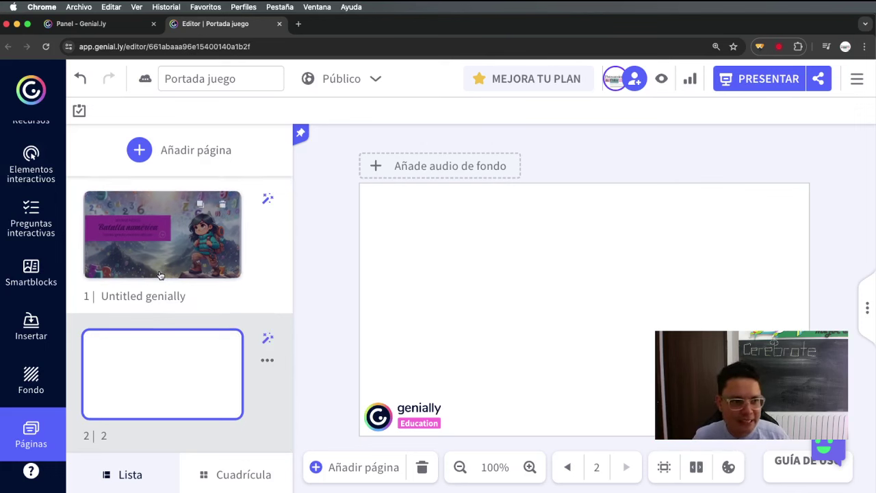
# Insert the 'Un título genial' text template on page 2 and move it up near the top.
pyautogui.scroll(5, 31, 205)
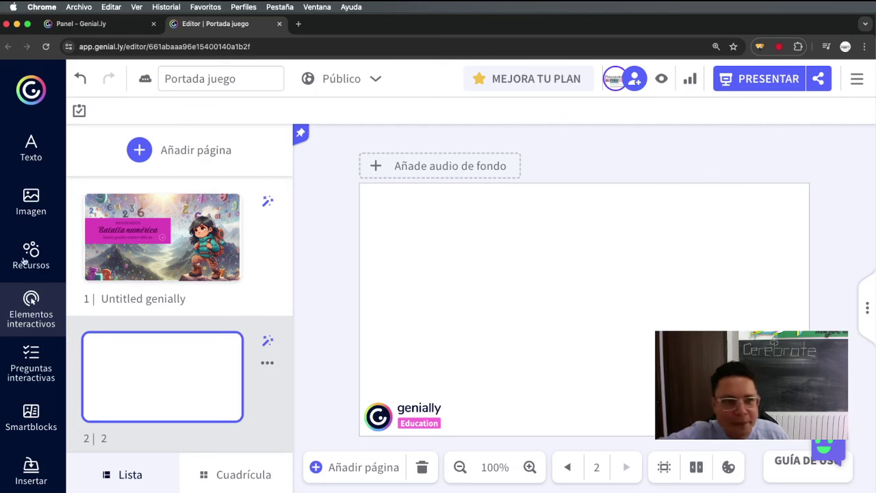
pyautogui.click(35, 156)
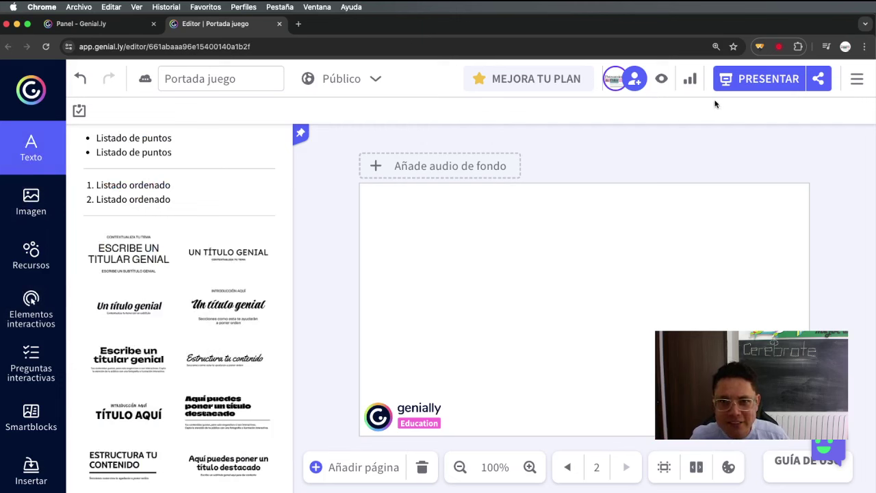
pyautogui.click(760, 46)
pyautogui.moveTo(170, 282); pyautogui.dragTo(290, 338)
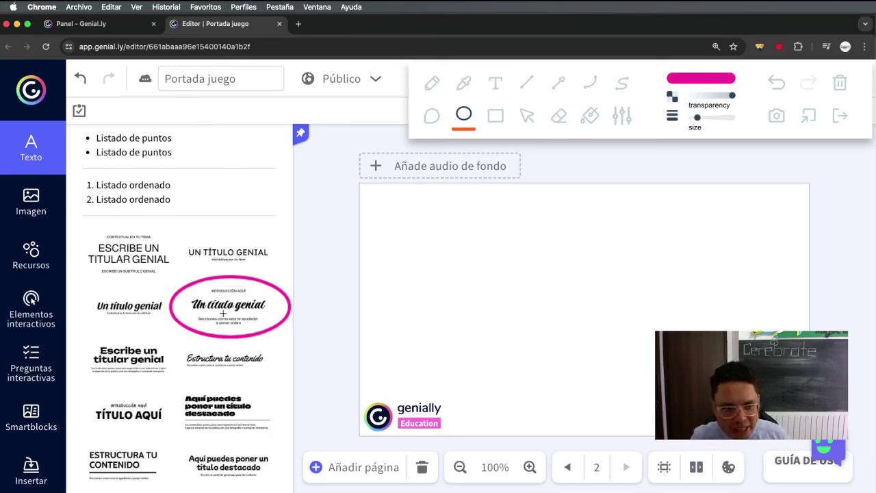
pyautogui.click(840, 115)
pyautogui.click(227, 312)
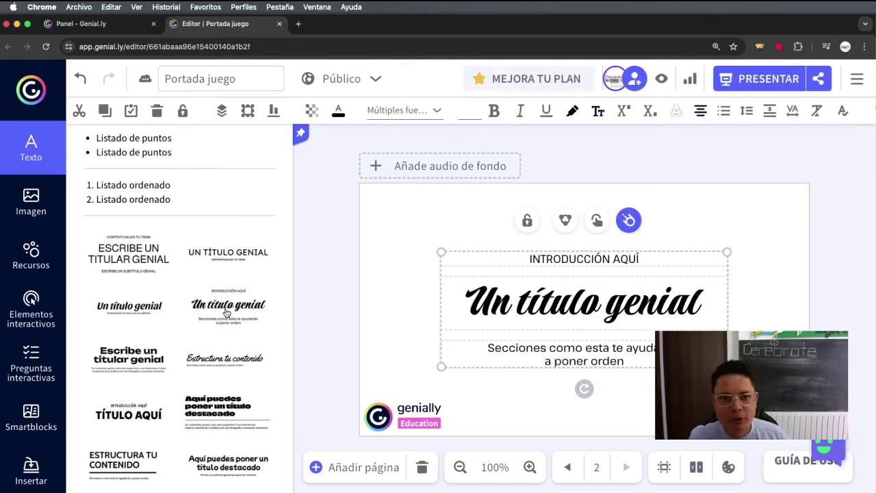
pyautogui.moveTo(664, 228); pyautogui.dragTo(662, 201)
pyautogui.click(748, 329)
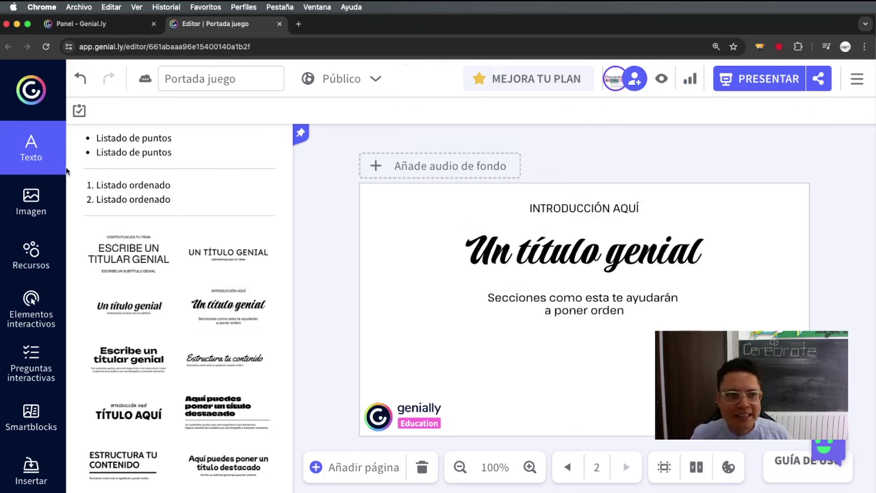
pyautogui.scroll(-3, 48, 435)
pyautogui.click(46, 432)
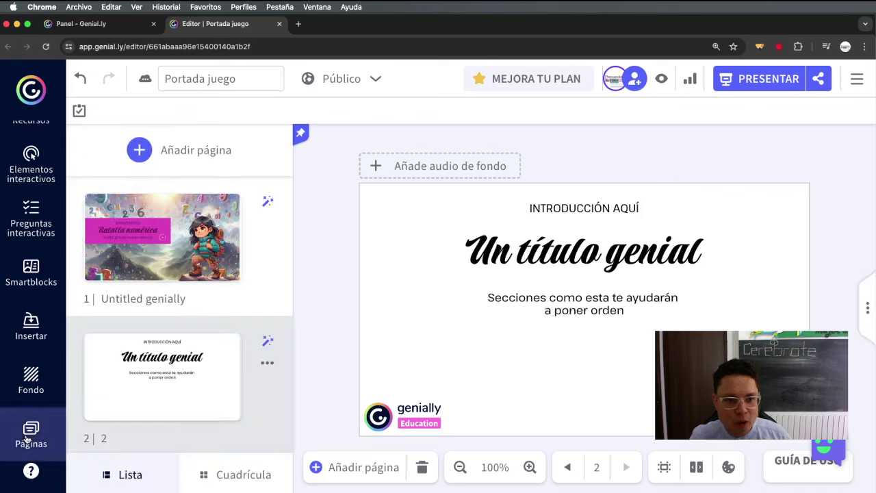
pyautogui.click(162, 238)
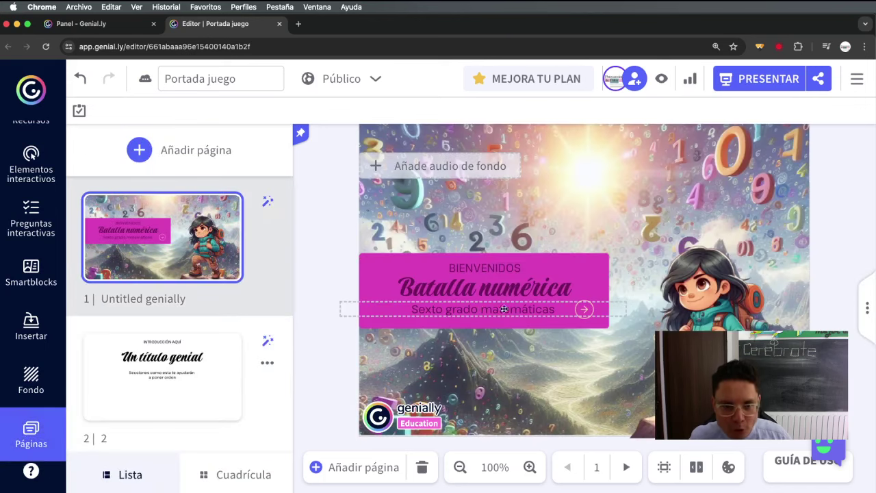
pyautogui.click(188, 383)
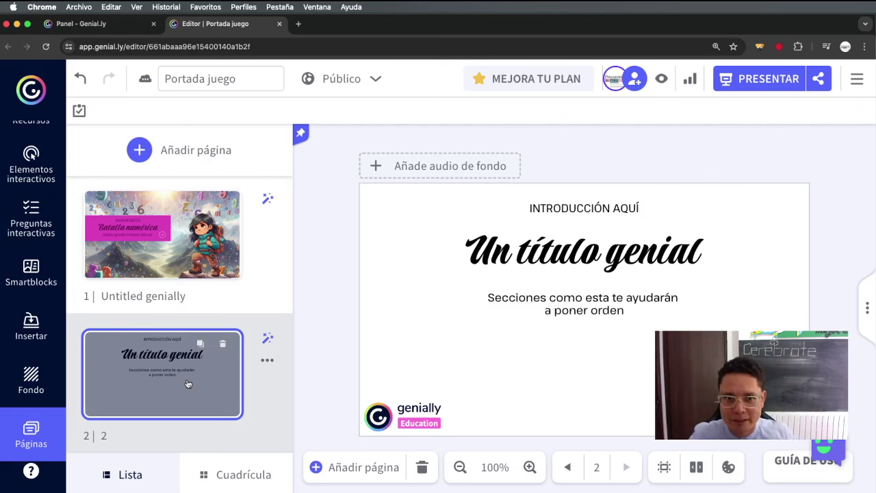
# Replace the placeholder header and title with 'SECCIÓN' and 'Reglas del juego'.
pyautogui.doubleClick(558, 210)
pyautogui.press('super+a')
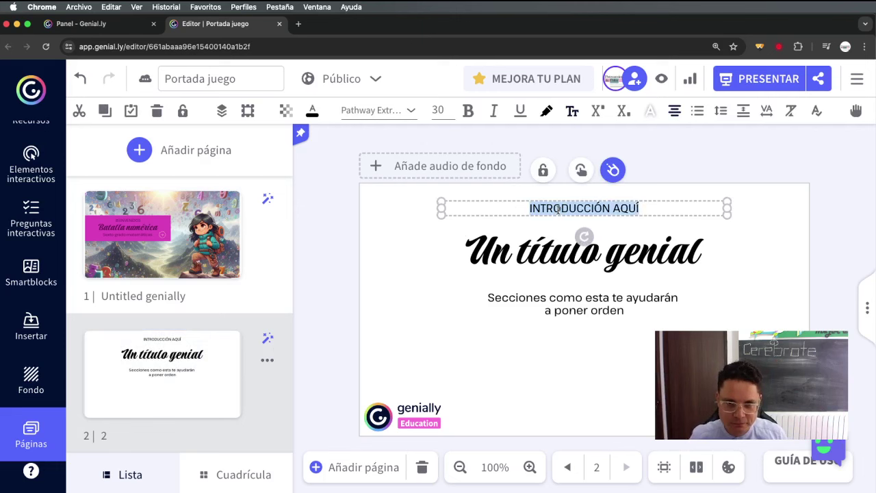
pyautogui.write('SECCIÓN')
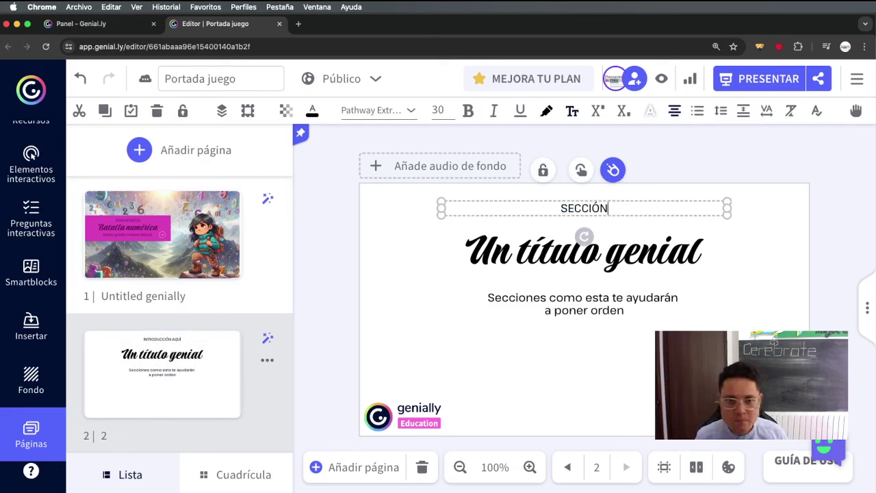
pyautogui.click(542, 241)
pyautogui.doubleClick(541, 253)
pyautogui.press('super+a')
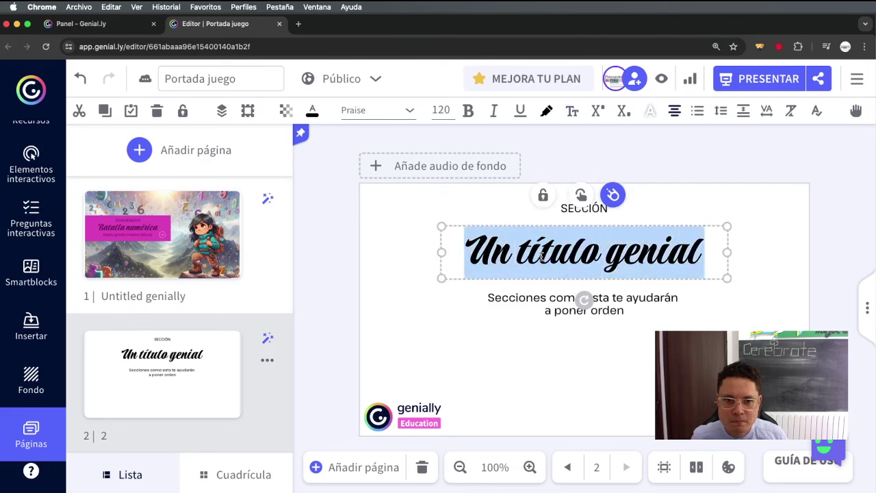
pyautogui.write('Reglas')
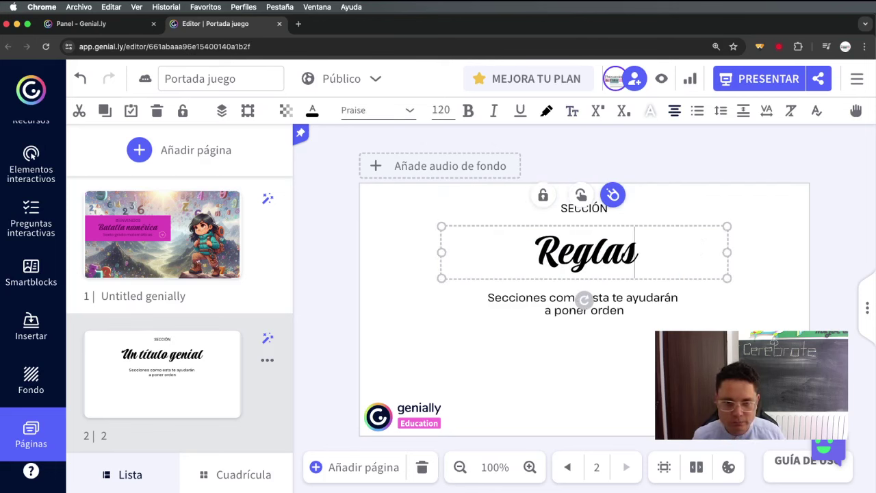
pyautogui.write(' del juego')
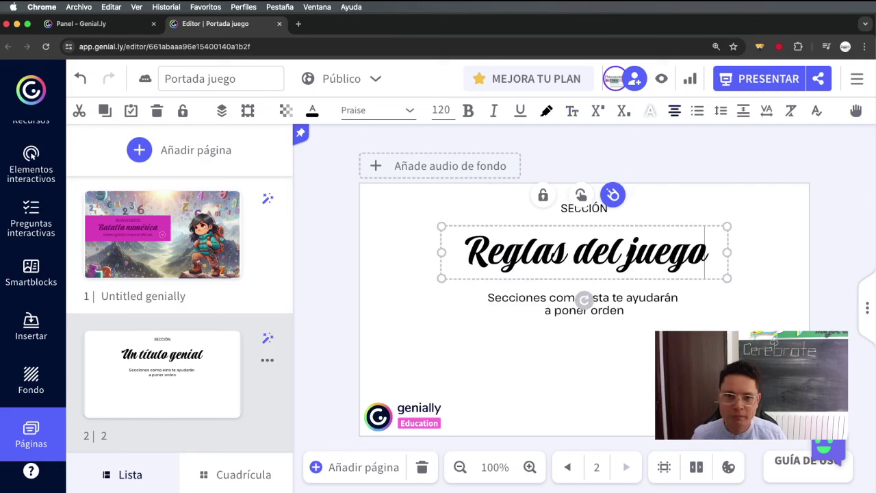
# Change the subtitle to 'Por favor leer a detalle:' and check the three texts together.
pyautogui.click(549, 315)
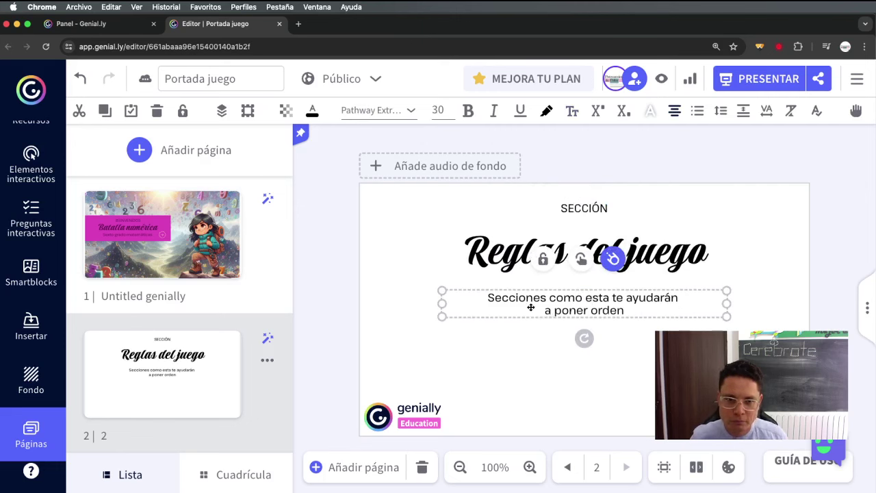
pyautogui.tripleClick(530, 307)
pyautogui.moveTo(487, 298); pyautogui.dragTo(679, 315)
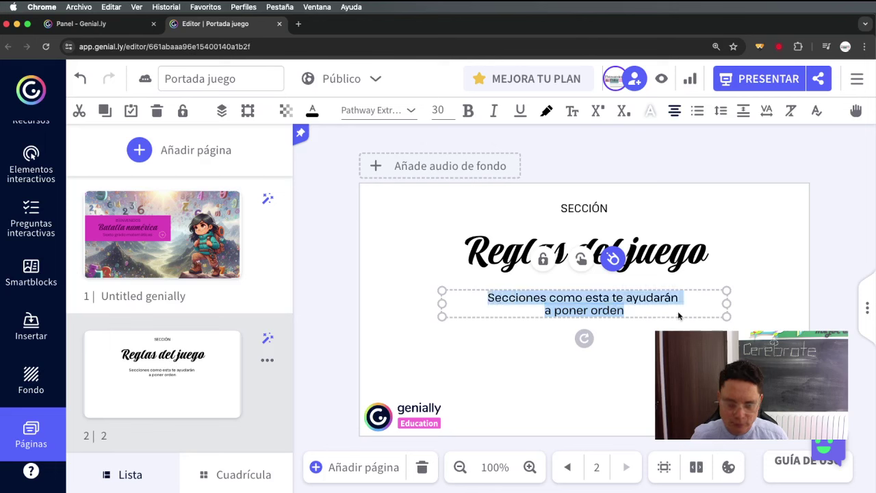
pyautogui.write('Por favor lee')
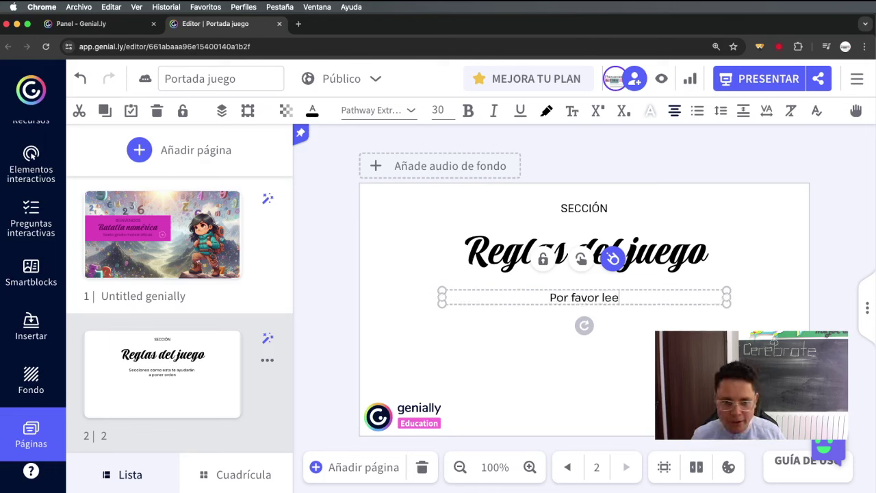
pyautogui.write('r a detalle')
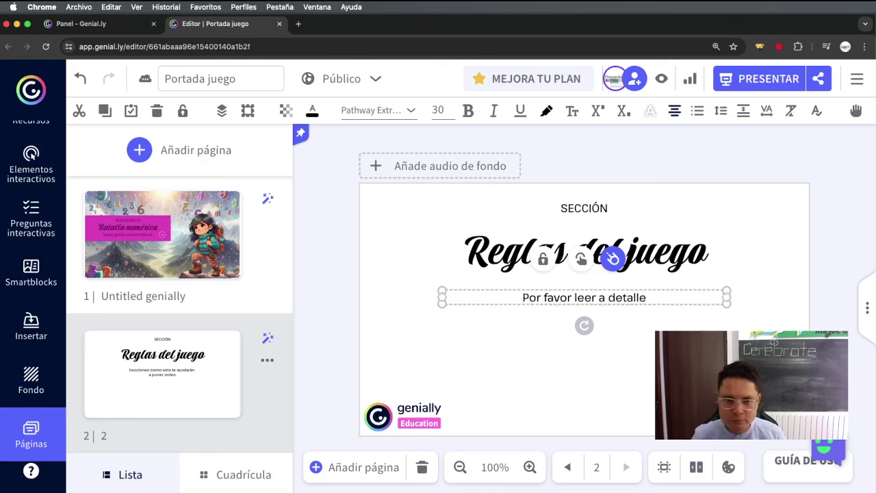
pyautogui.write(':')
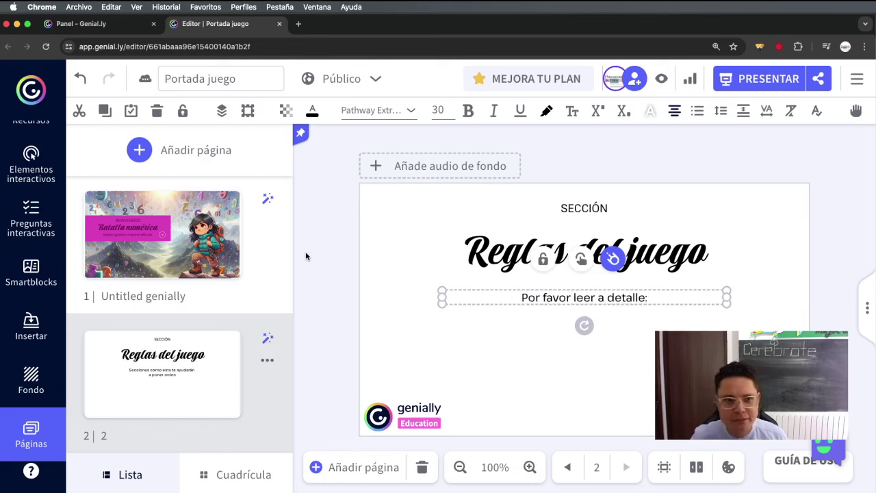
pyautogui.click(307, 255)
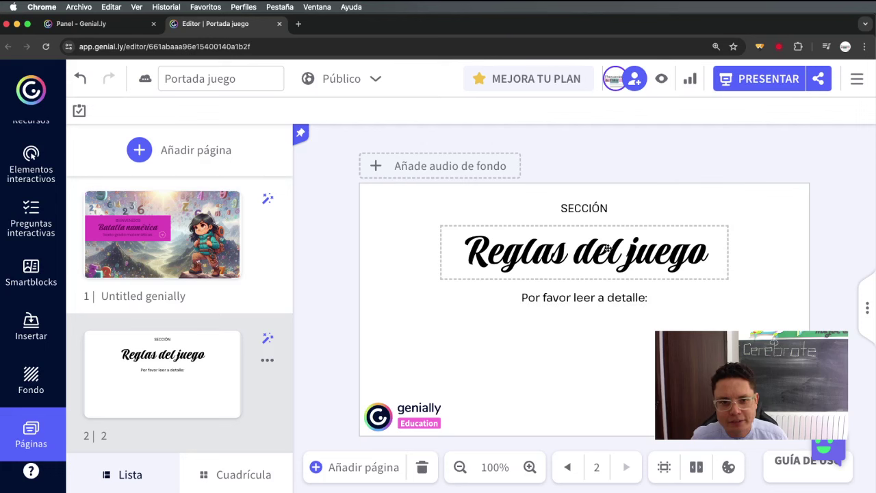
pyautogui.click(615, 271)
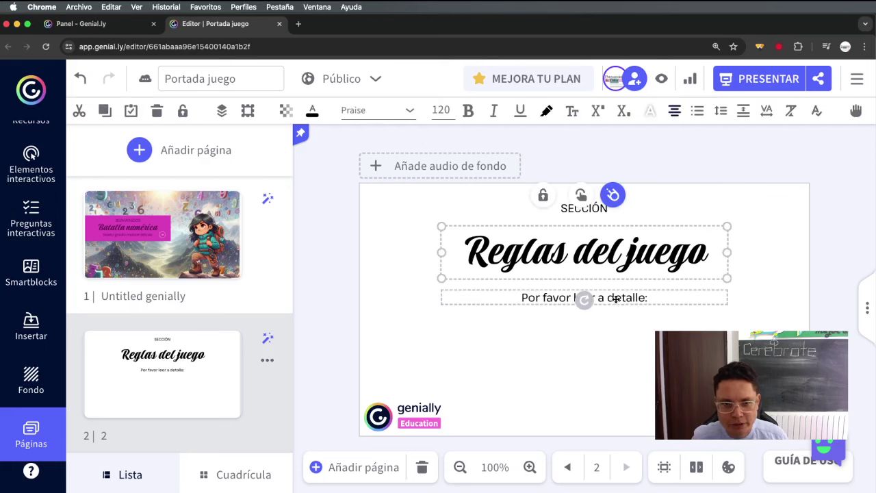
pyautogui.keyDown('shift'); pyautogui.click(600, 209); pyautogui.keyUp('shift')
pyautogui.keyDown('shift'); pyautogui.click(610, 297); pyautogui.keyUp('shift')
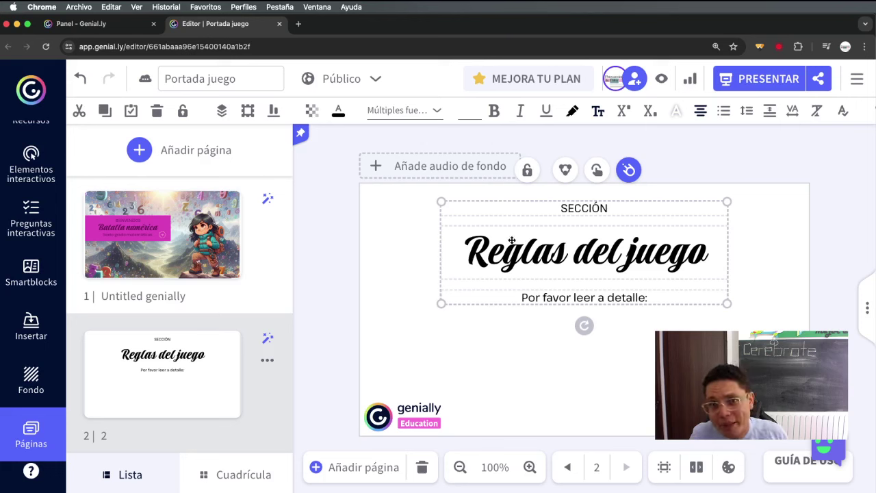
pyautogui.click(344, 245)
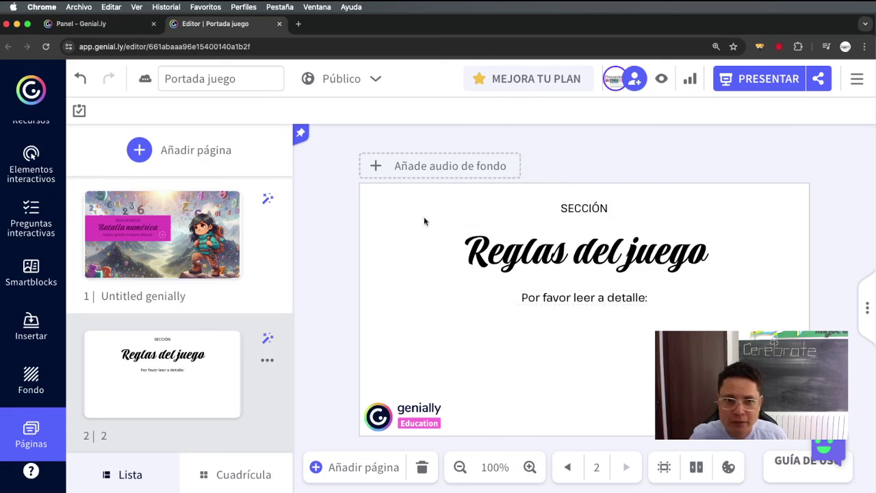
# Set font sizes: SECCIÓN 22, Reglas del juego 55, subtitle 20.
pyautogui.click(540, 210)
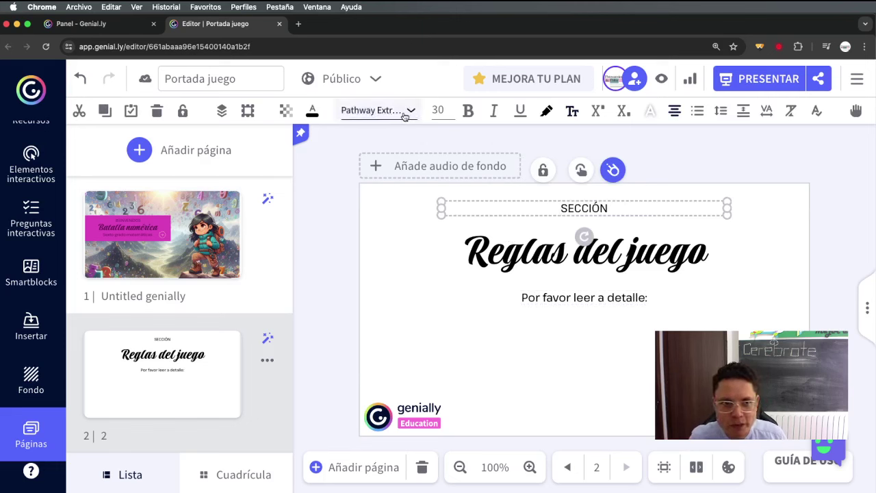
pyautogui.click(448, 115)
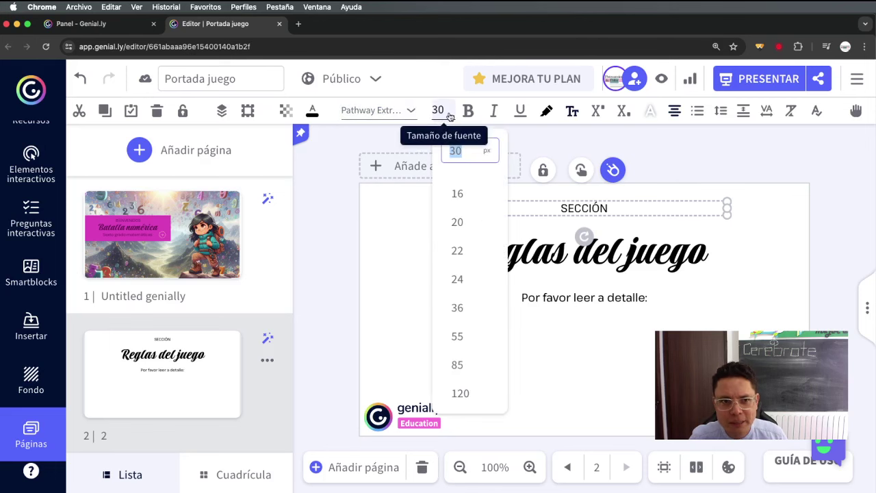
pyautogui.click(459, 258)
pyautogui.click(594, 270)
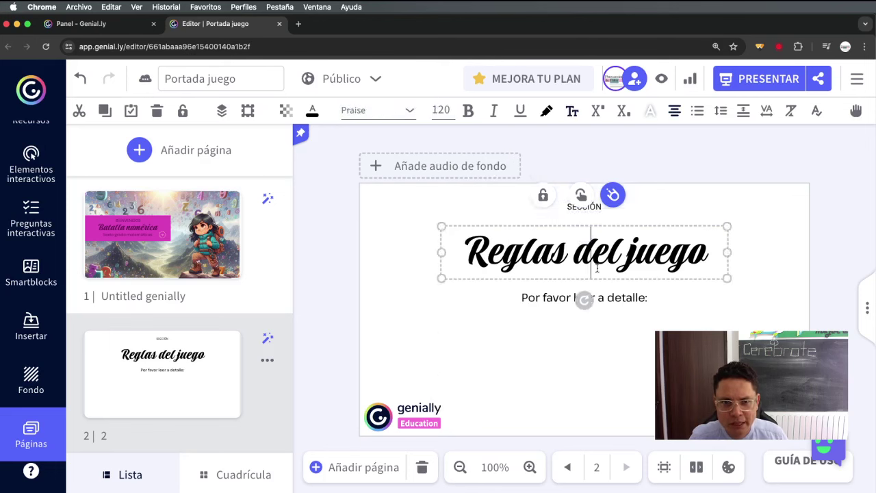
pyautogui.click(441, 112)
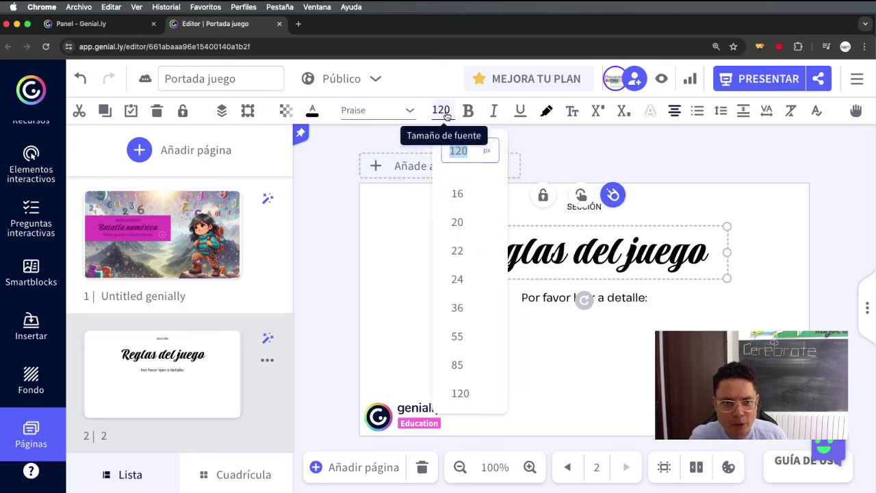
pyautogui.click(459, 334)
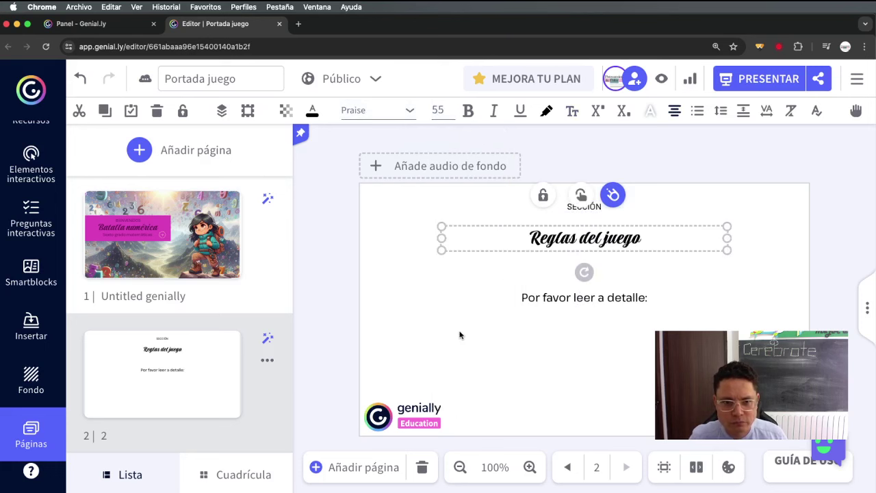
pyautogui.click(584, 303)
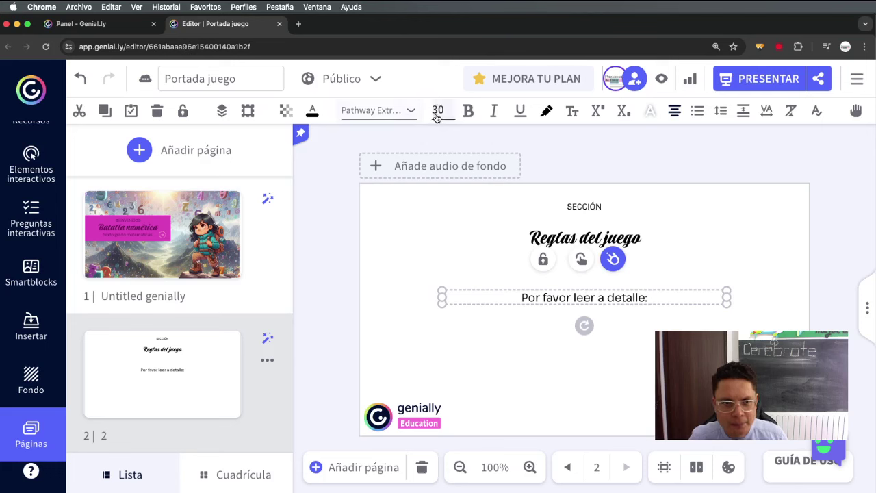
pyautogui.click(437, 110)
pyautogui.click(456, 223)
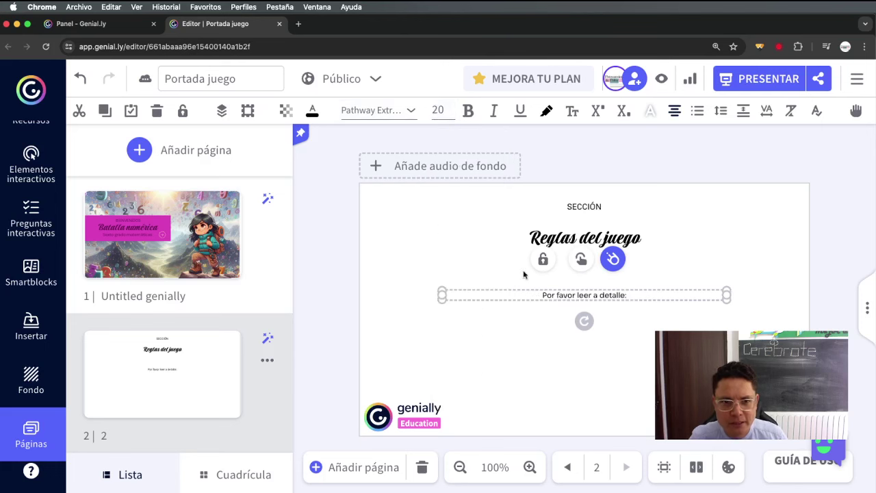
# Move the subtitle up under the title and nudge SECCIÓN down toward it.
pyautogui.moveTo(572, 290); pyautogui.dragTo(573, 249)
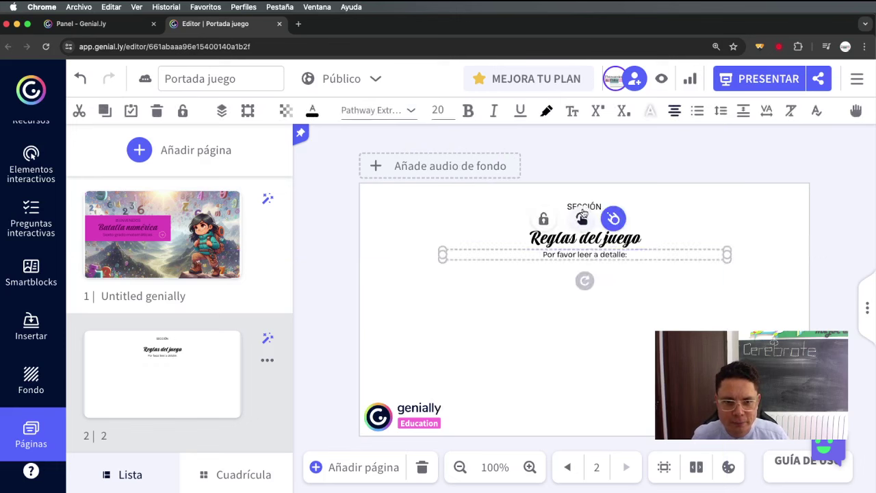
pyautogui.click(589, 200)
pyautogui.moveTo(600, 202); pyautogui.dragTo(602, 215)
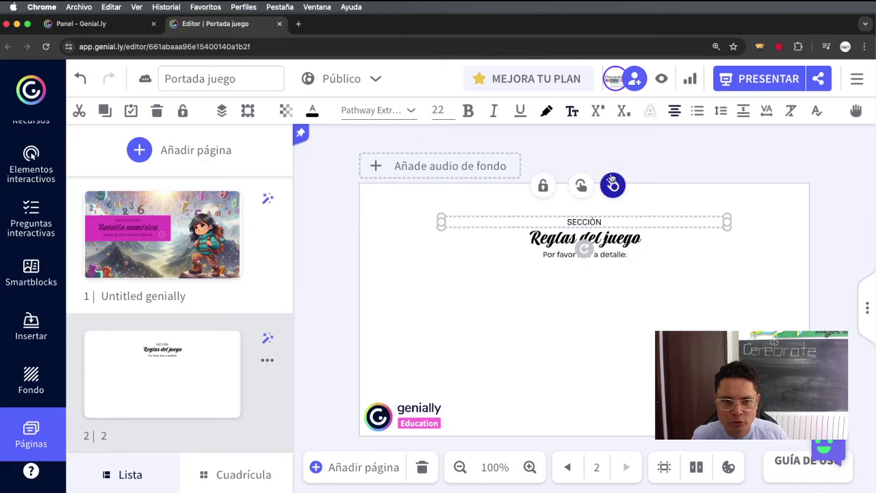
pyautogui.click(635, 201)
# Shift all three header texts up together, then return to the cover page.
pyautogui.click(610, 253)
pyautogui.keyDown('shift'); pyautogui.click(610, 257); pyautogui.keyUp('shift')
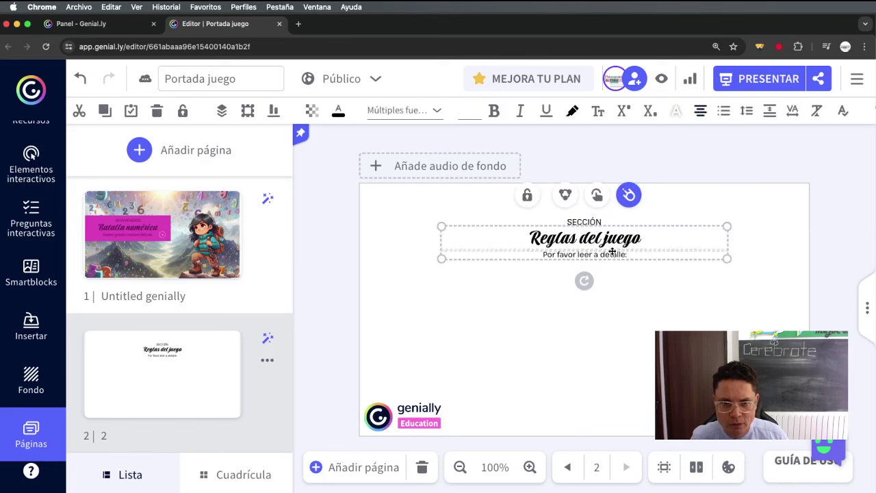
pyautogui.keyDown('shift'); pyautogui.click(606, 218); pyautogui.keyUp('shift')
pyautogui.press('Escape')
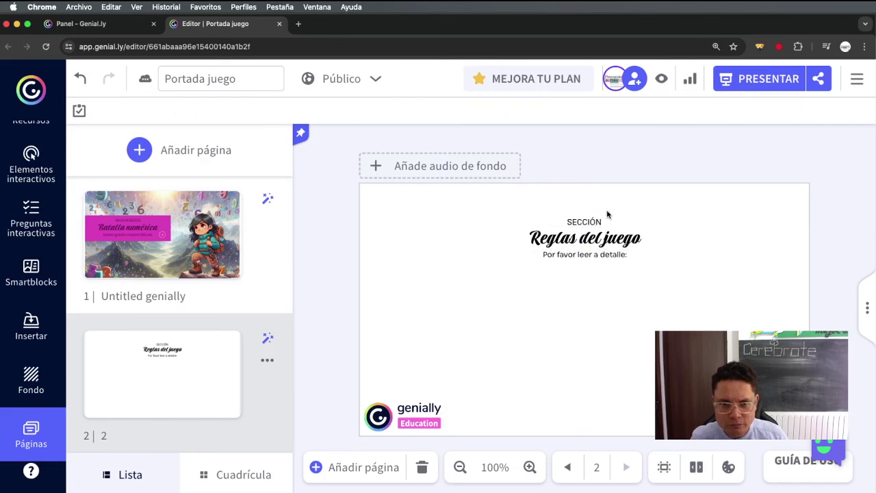
pyautogui.moveTo(438, 203); pyautogui.dragTo(619, 294)
pyautogui.moveTo(597, 218); pyautogui.dragTo(597, 209)
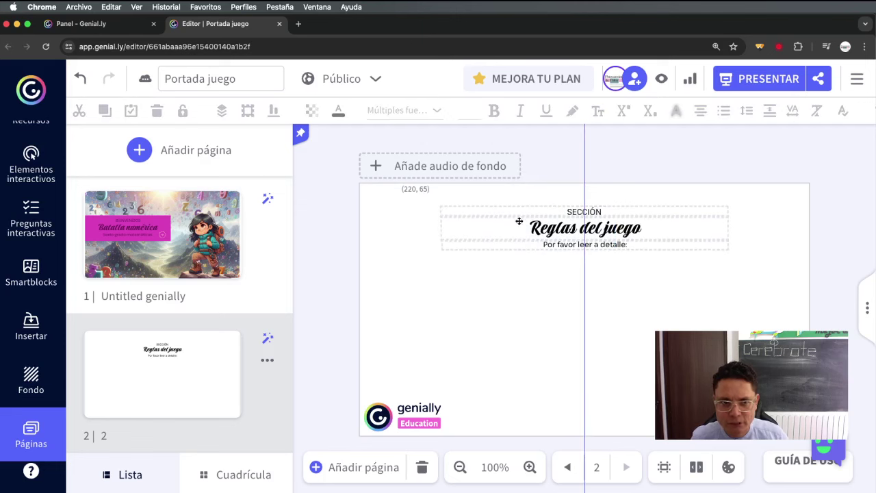
pyautogui.click(343, 236)
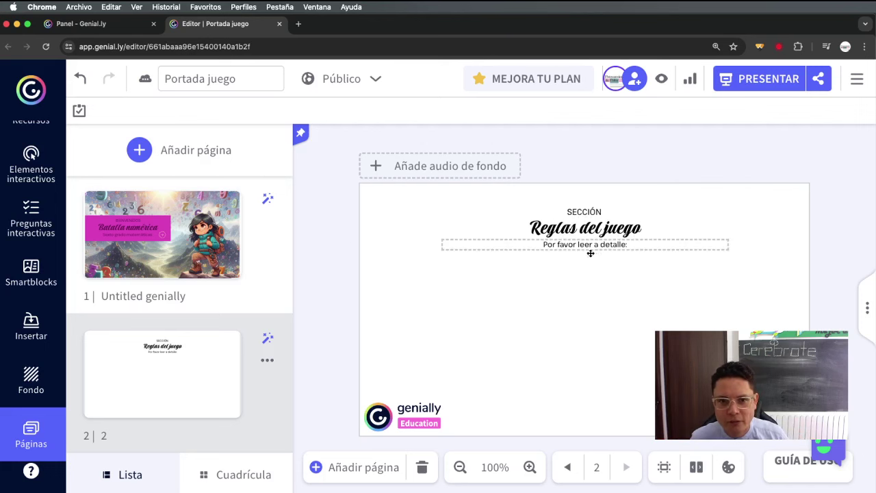
pyautogui.click(233, 264)
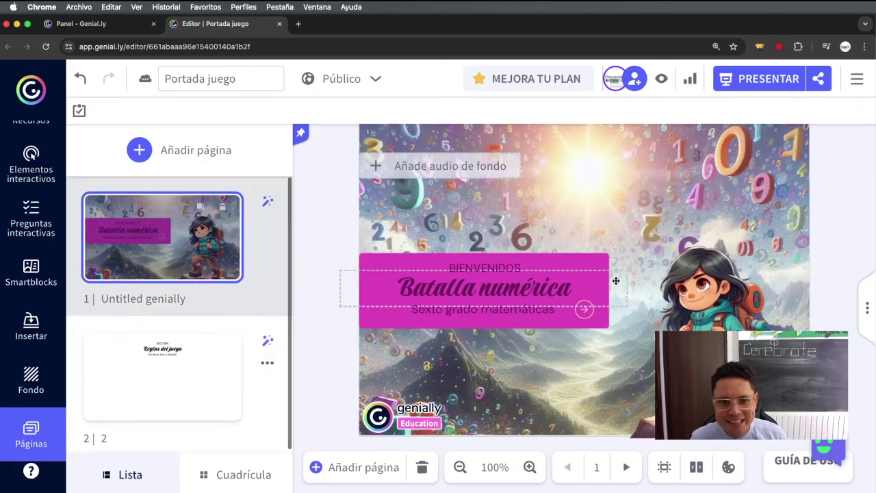
# Copy the cover's magenta panel onto page 2, move it down and widen it.
pyautogui.click(364, 257)
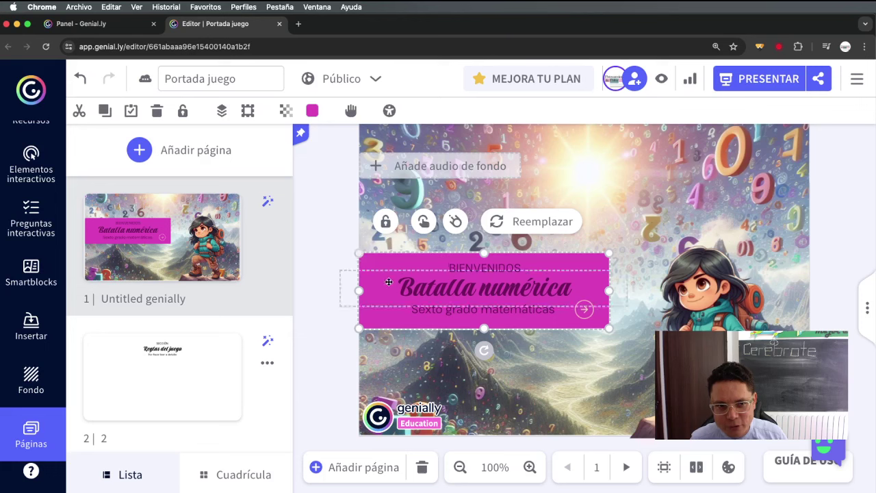
pyautogui.click(190, 362)
pyautogui.press('super+v')
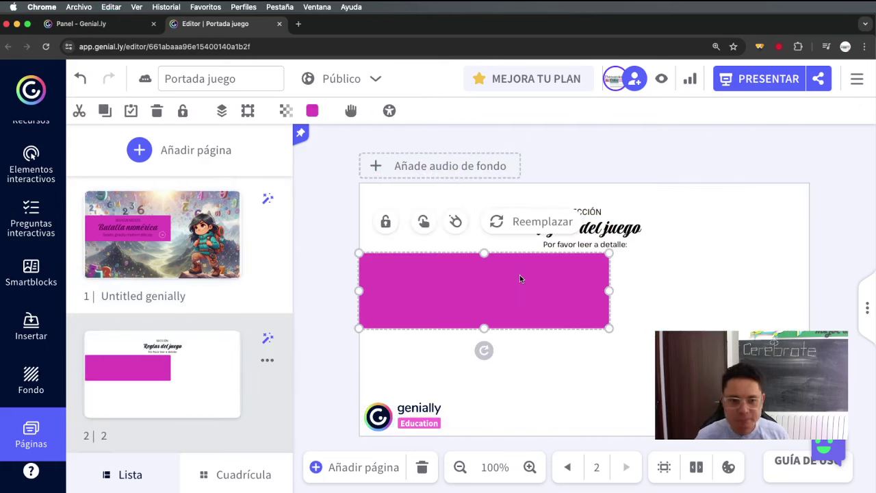
pyautogui.moveTo(519, 274); pyautogui.dragTo(520, 344)
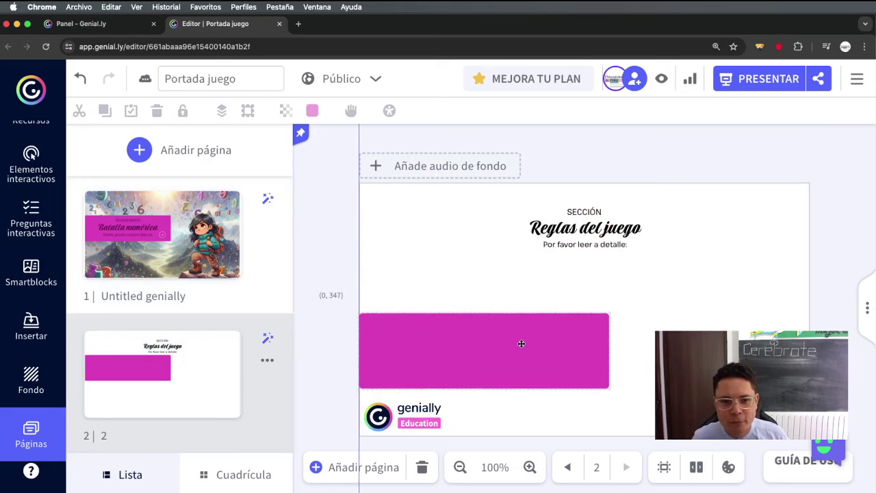
pyautogui.moveTo(606, 314); pyautogui.dragTo(719, 319)
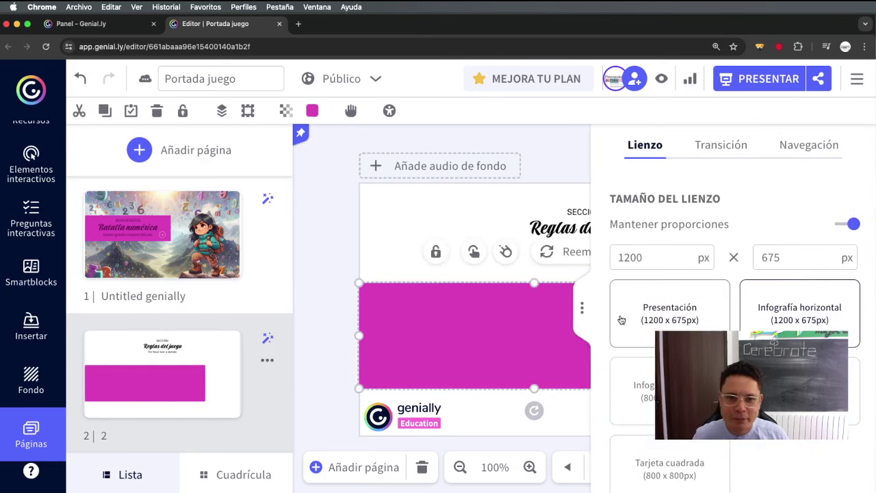
pyautogui.click(322, 325)
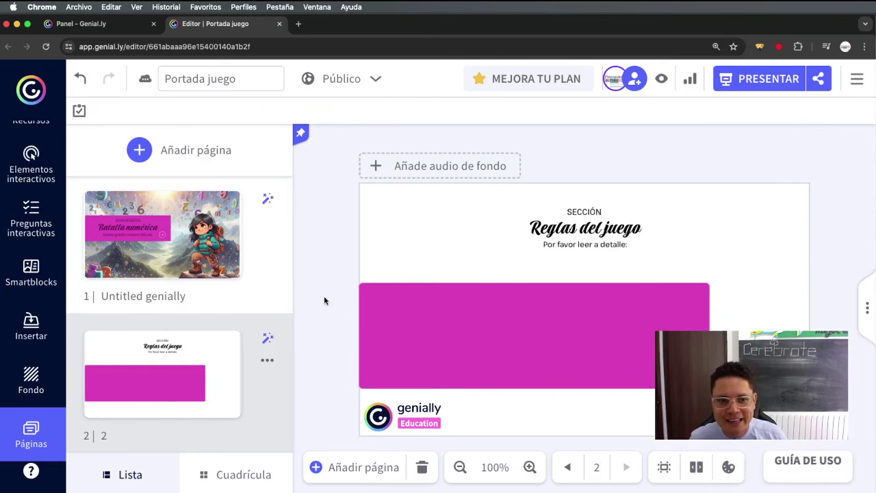
# Stretch the magenta panel from just below the header to the page bottom.
pyautogui.click(470, 295)
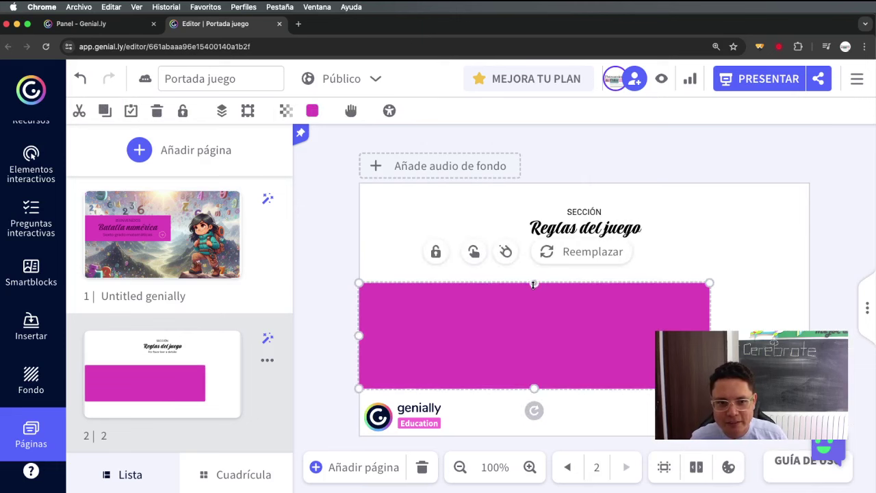
pyautogui.moveTo(534, 282); pyautogui.dragTo(532, 256)
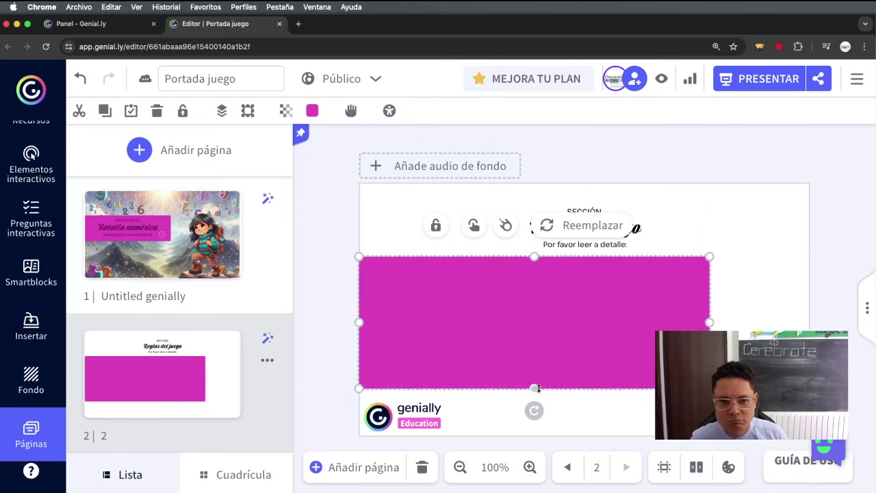
pyautogui.moveTo(536, 387); pyautogui.dragTo(540, 436)
pyautogui.click(540, 444)
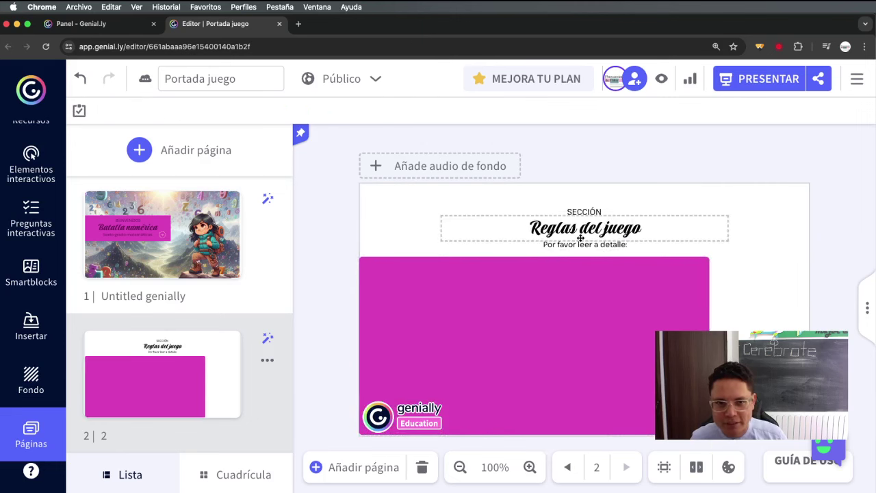
pyautogui.moveTo(547, 169); pyautogui.dragTo(614, 248)
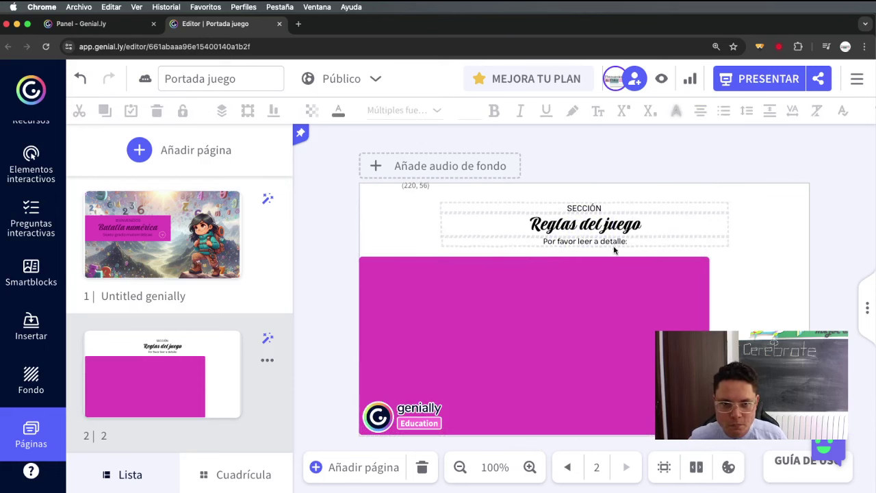
pyautogui.click(338, 240)
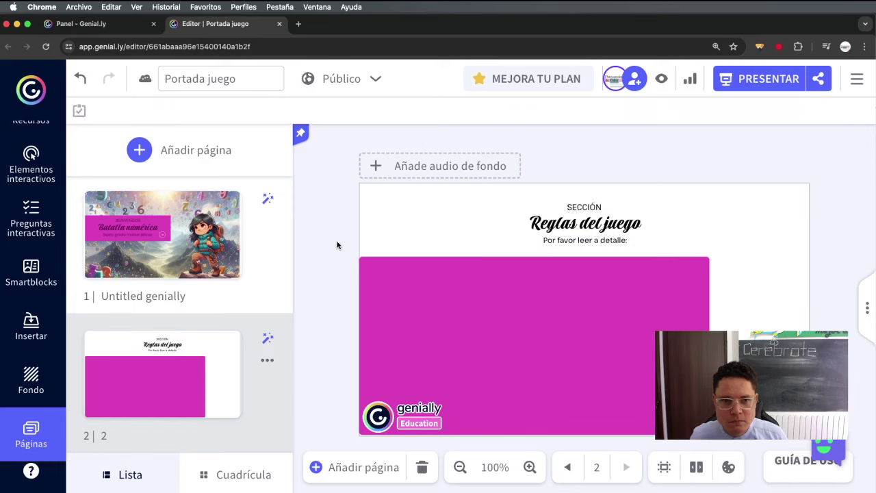
# Copy the cover title's dark purple code #6D135B and return to page 2.
pyautogui.click(190, 269)
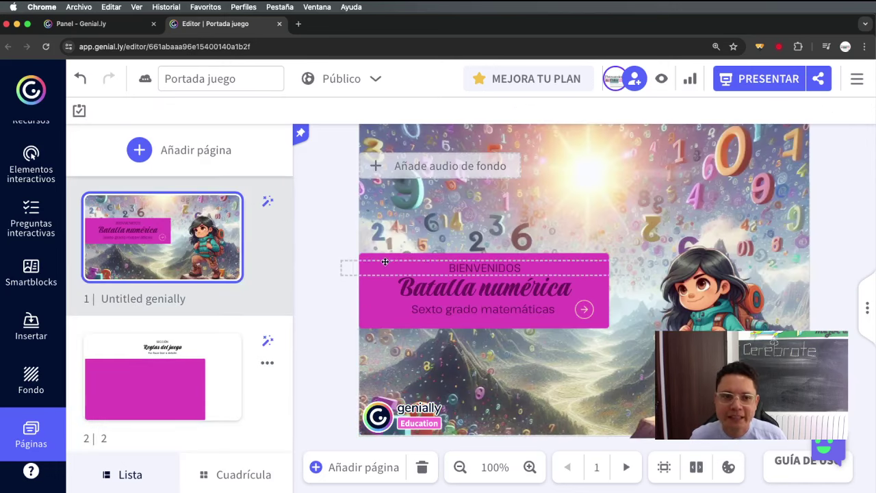
pyautogui.click(496, 287)
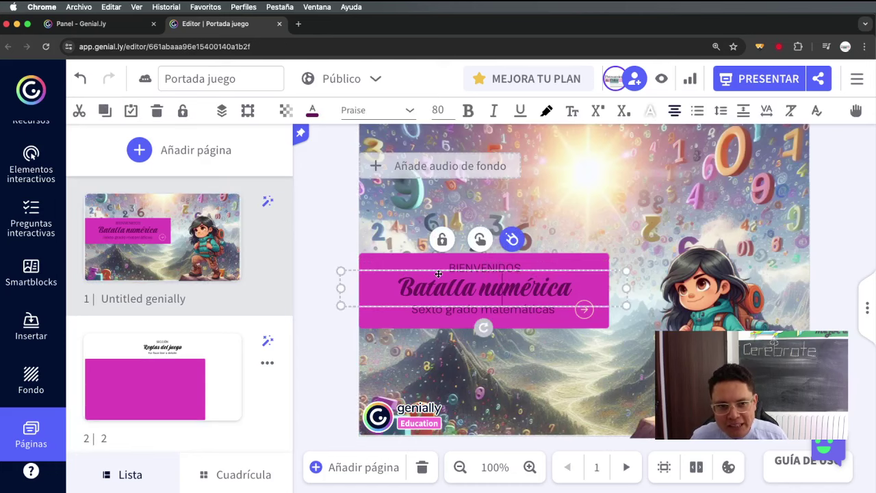
pyautogui.click(314, 114)
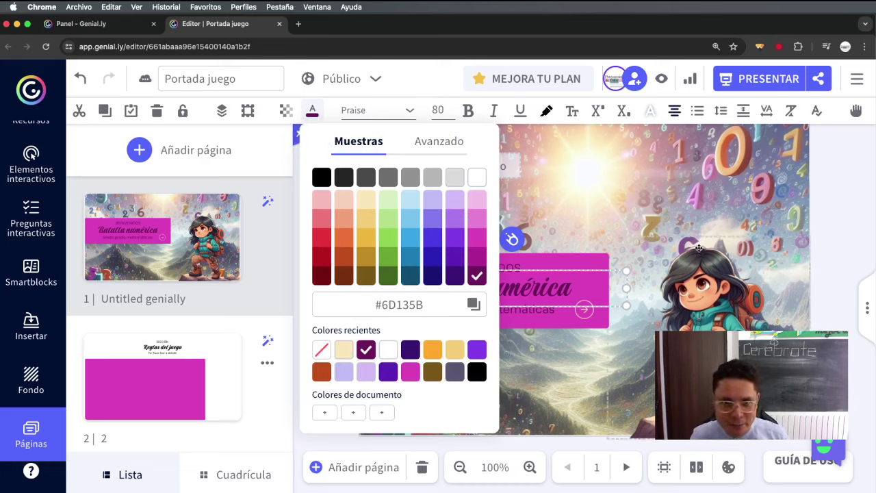
pyautogui.press('super+shift+a')
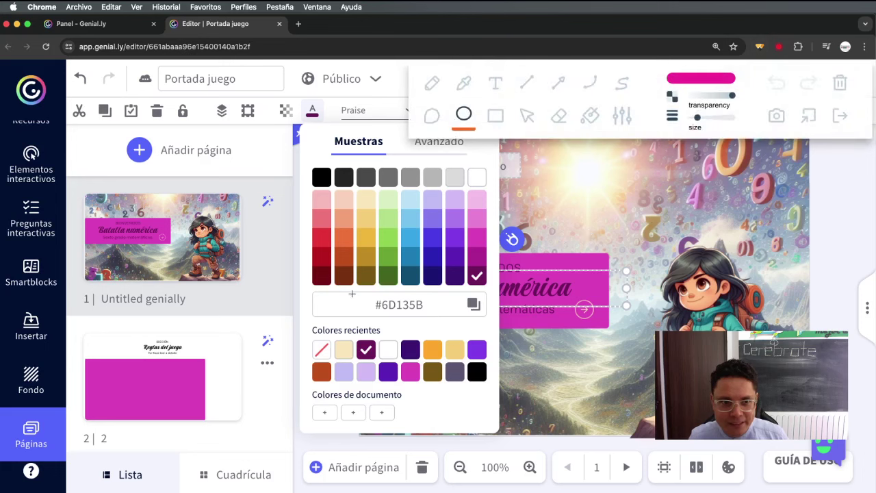
pyautogui.moveTo(332, 283); pyautogui.dragTo(446, 325)
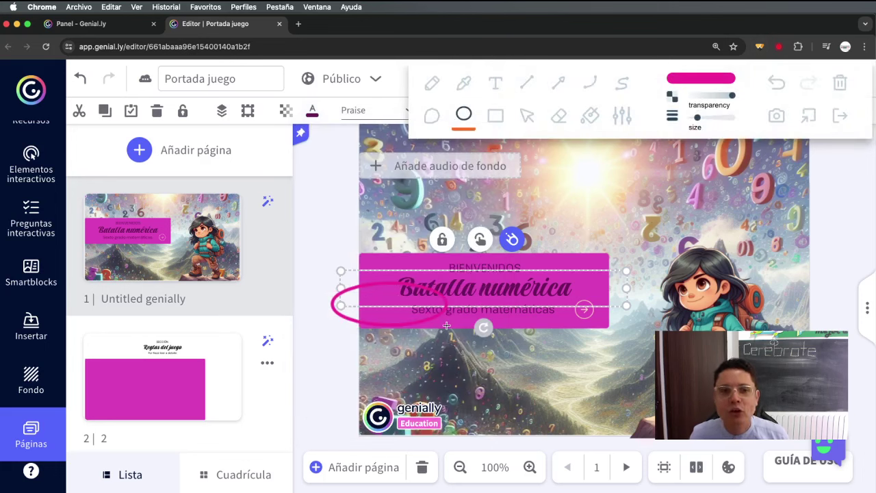
pyautogui.click(840, 115)
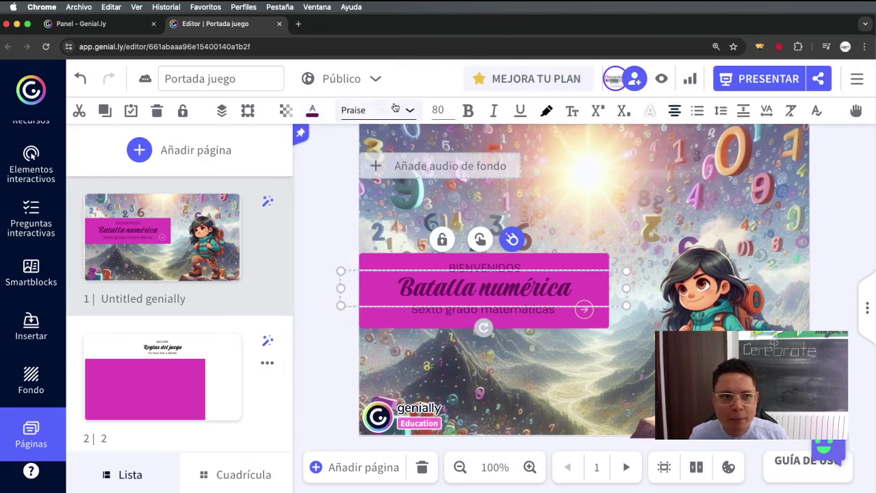
pyautogui.click(311, 112)
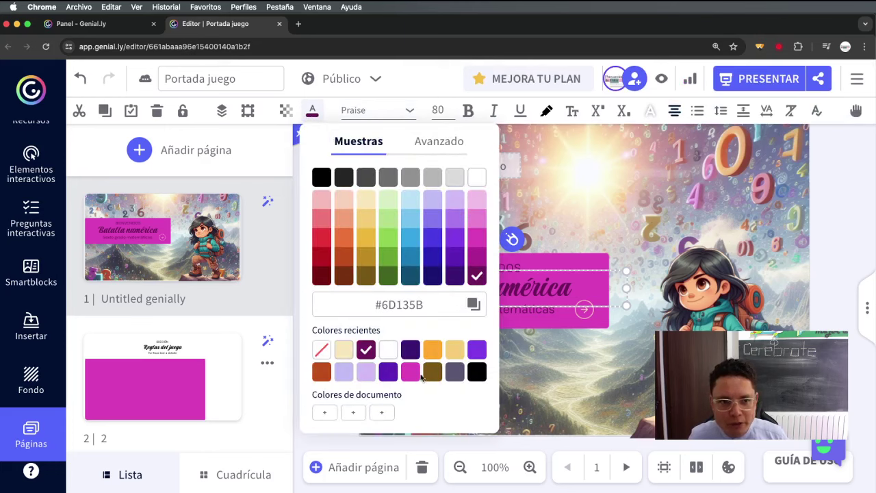
pyautogui.click(473, 306)
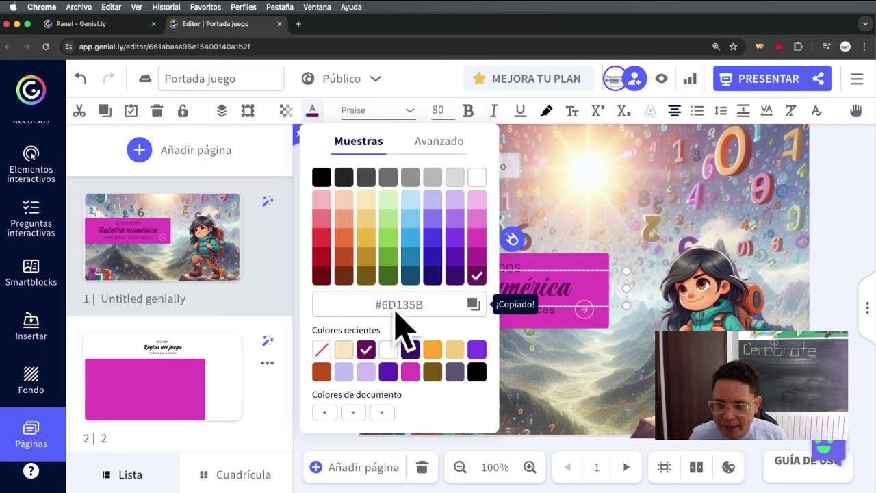
pyautogui.click(171, 370)
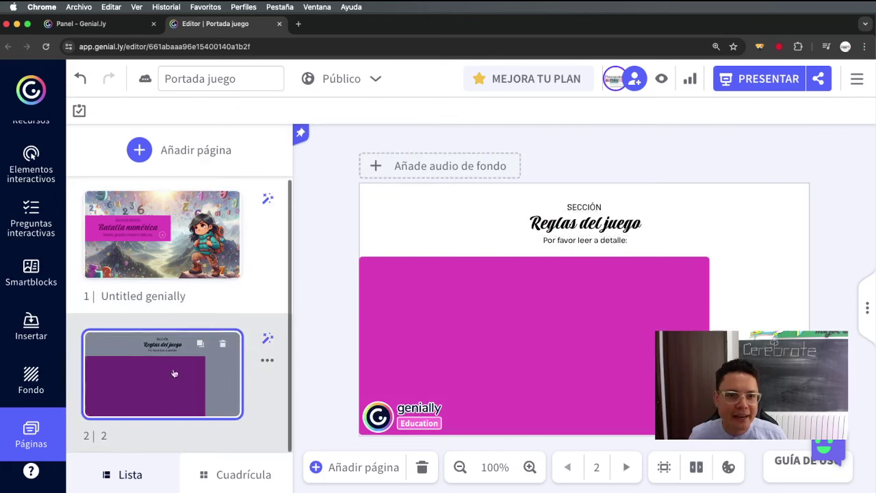
# Colour SECCIÓN, Reglas del juego and the subtitle #6D135B, then go to the cover.
pyautogui.click(515, 212)
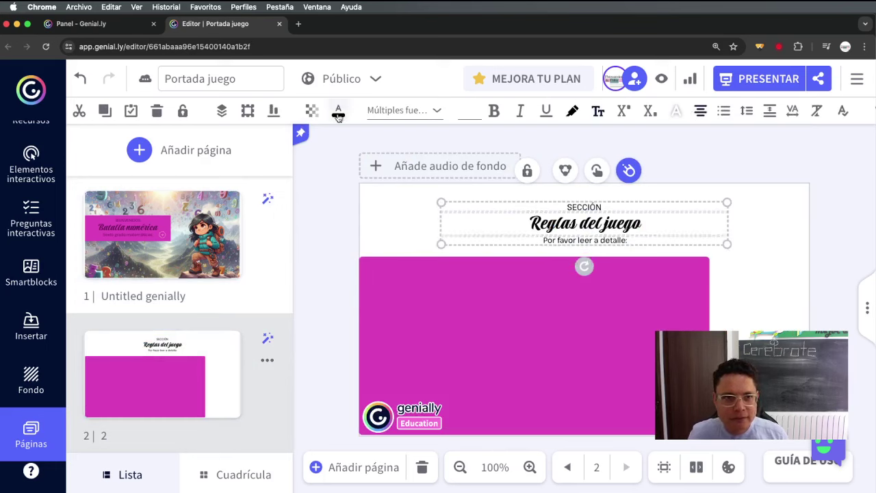
pyautogui.click(338, 111)
pyautogui.click(416, 305)
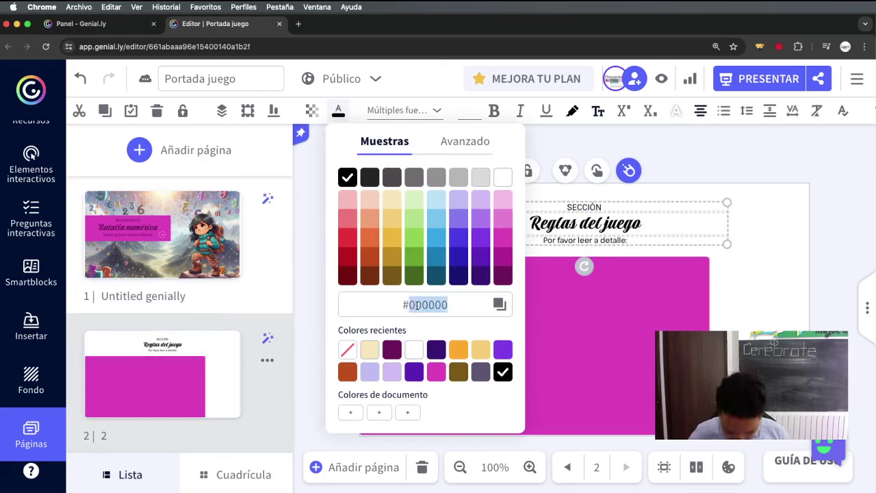
pyautogui.press('super+v')
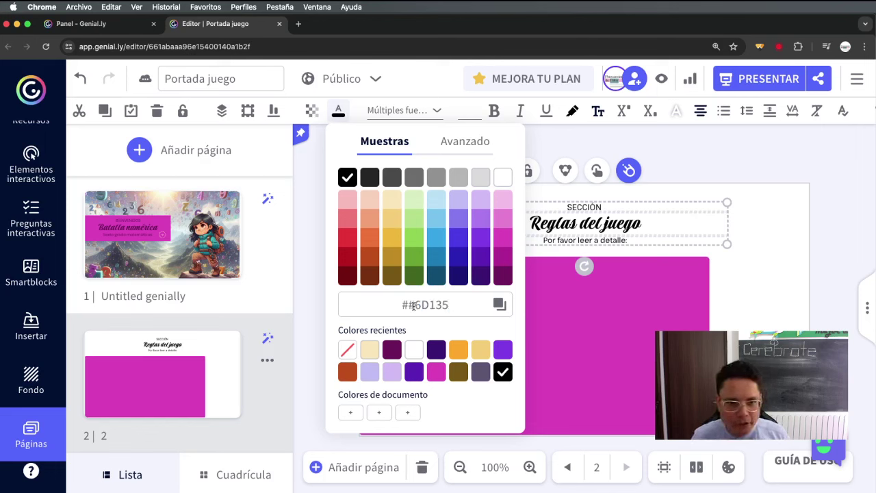
pyautogui.press('super+a')
pyautogui.press('super+v')
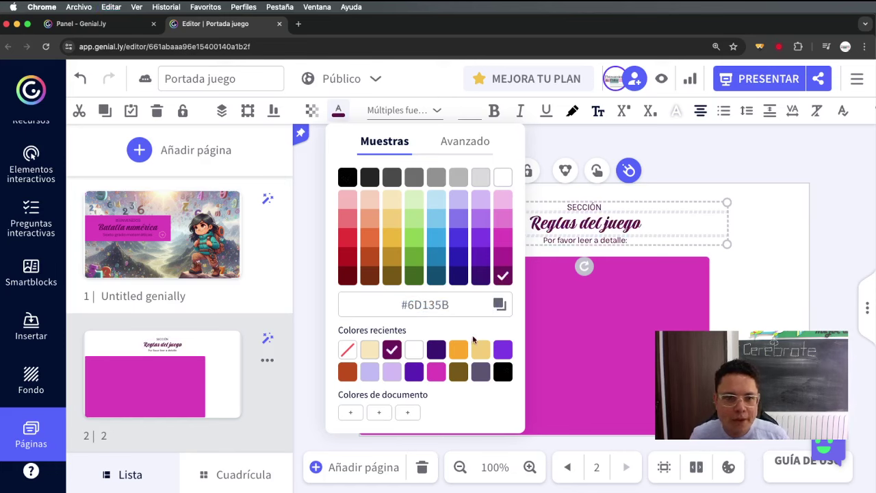
pyautogui.click(825, 314)
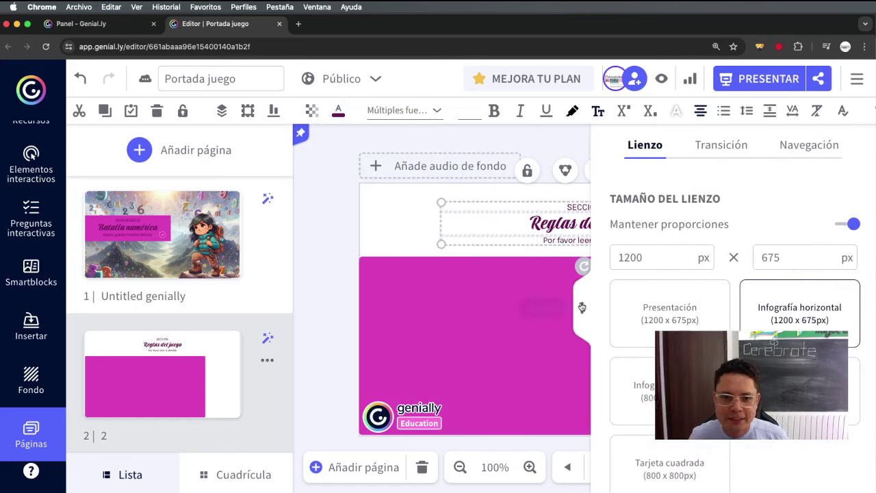
pyautogui.click(322, 267)
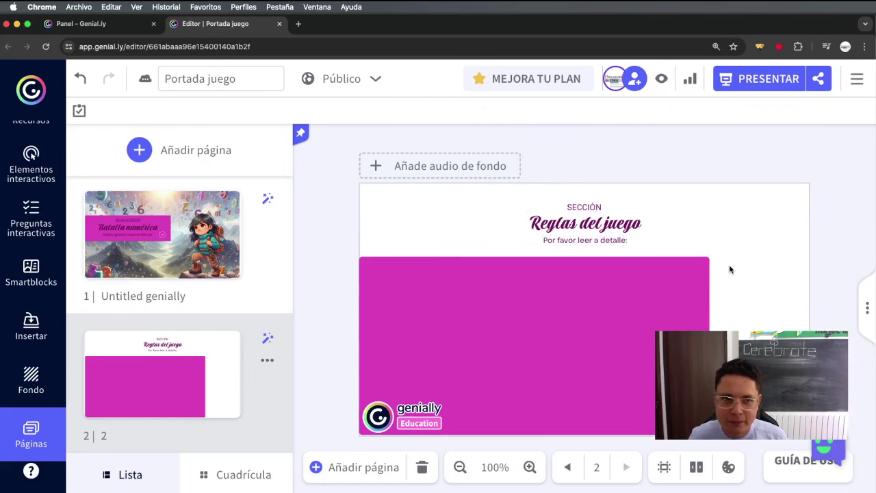
pyautogui.click(162, 235)
# Copy the hiker girl image from the cover and paste it onto page 2.
pyautogui.click(721, 309)
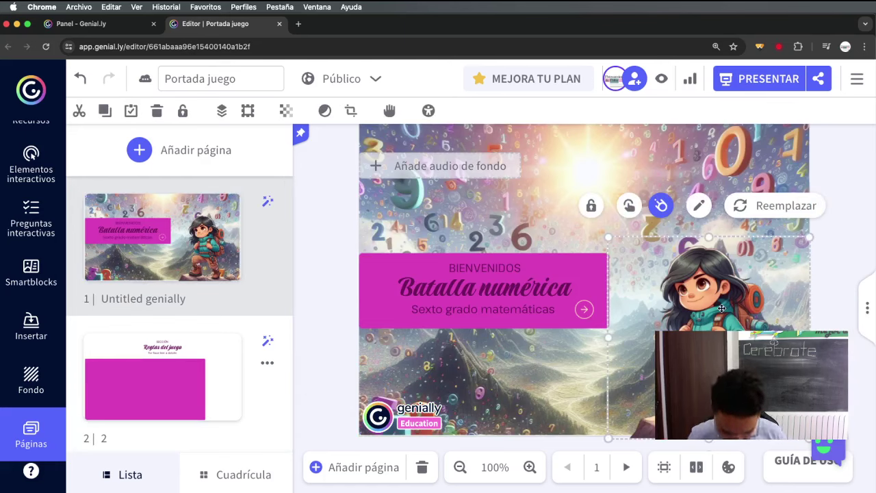
pyautogui.click(156, 385)
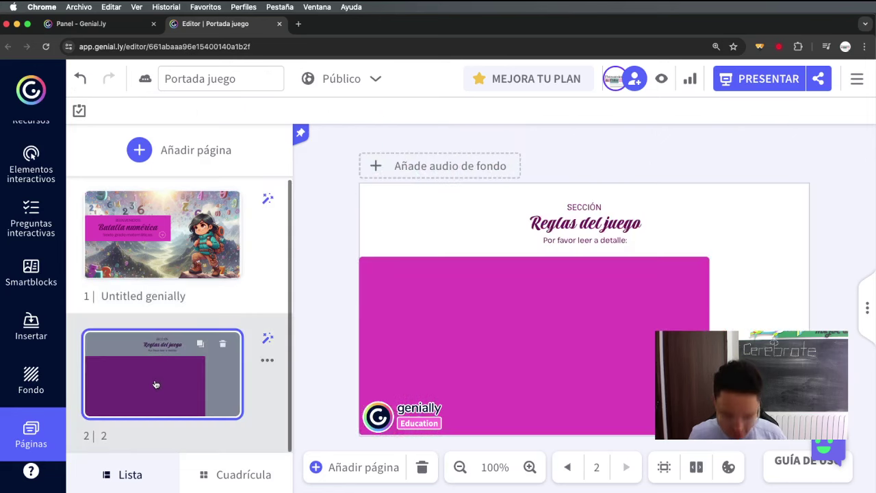
pyautogui.hotkey('ctrl', 'v')
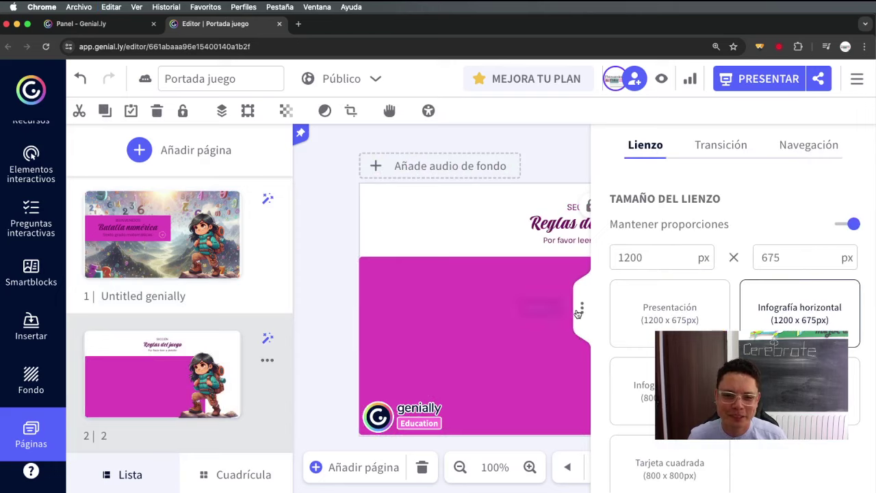
pyautogui.click(332, 291)
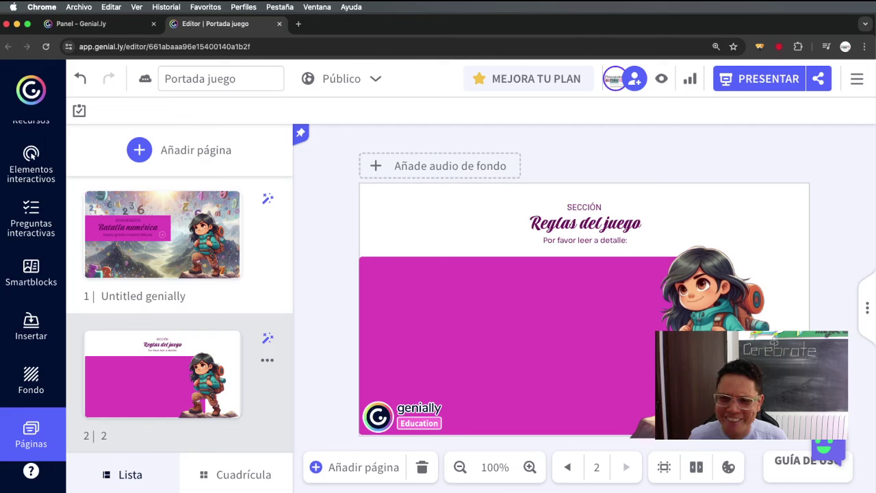
# Move the SECCIÓN/Reglas del juego header block slightly higher.
pyautogui.press('super+Tab')
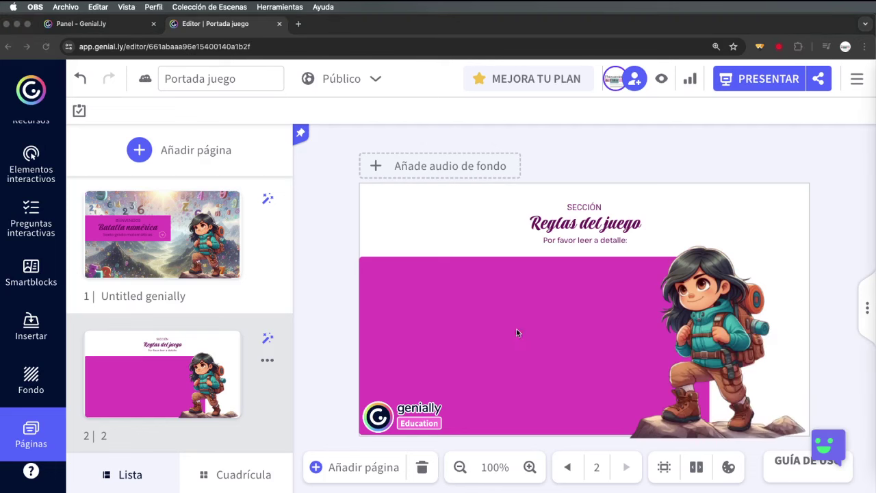
pyautogui.click(323, 304)
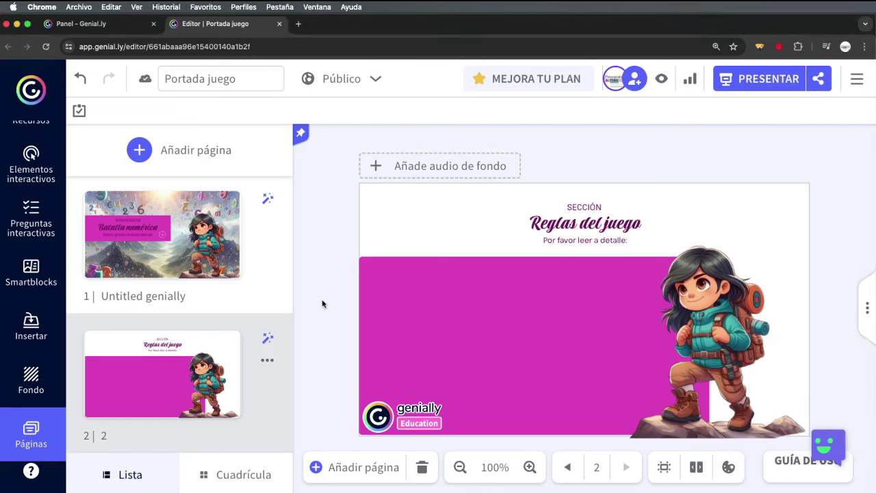
pyautogui.click(526, 209)
pyautogui.keyDown('shift'); pyautogui.click(537, 240); pyautogui.keyUp('shift')
pyautogui.moveTo(537, 240); pyautogui.dragTo(537, 234)
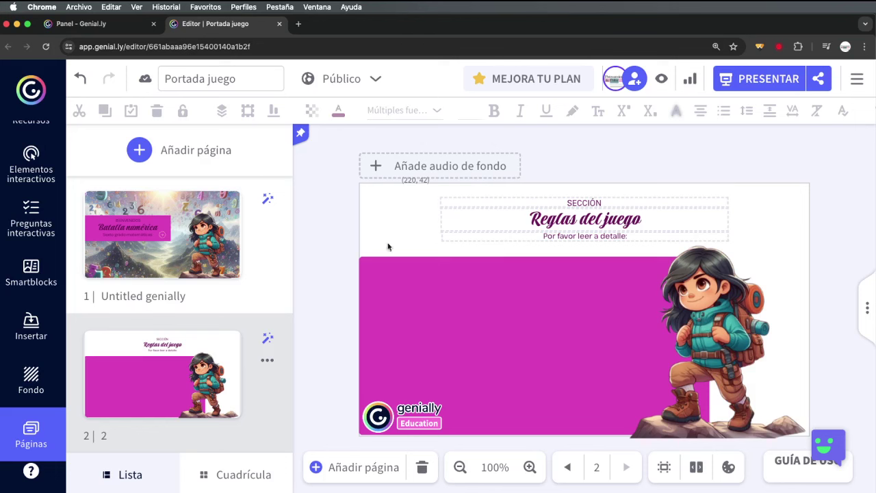
pyautogui.click(388, 246)
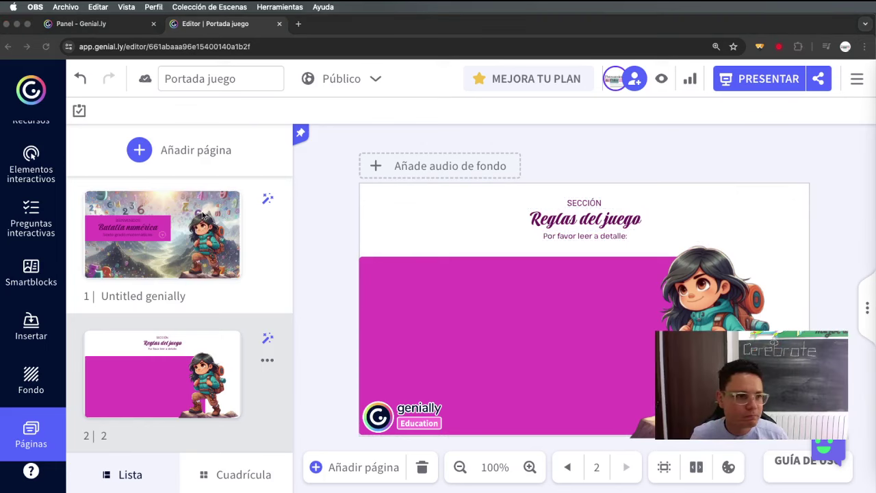
pyautogui.scroll(4, 35, 257)
# Insert the sample paragraph at the magenta panel's top-left and enlarge it to size 26.7.
pyautogui.click(31, 152)
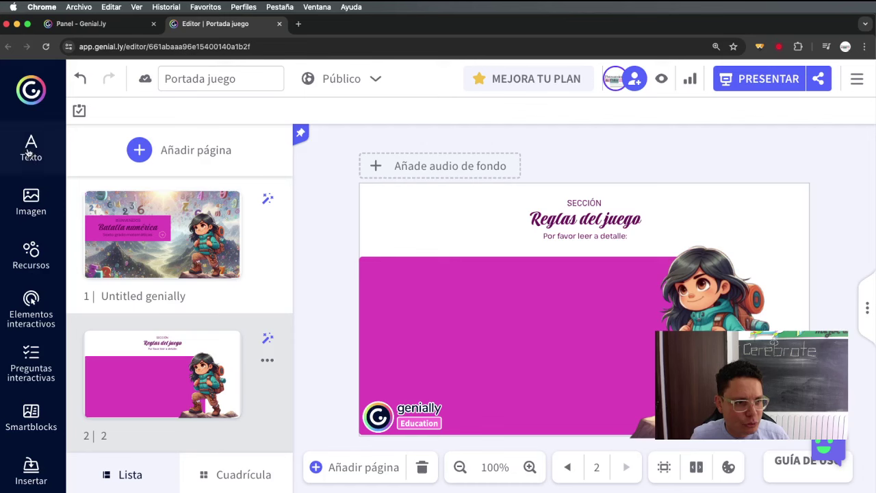
pyautogui.click(31, 150)
pyautogui.scroll(5, 183, 296)
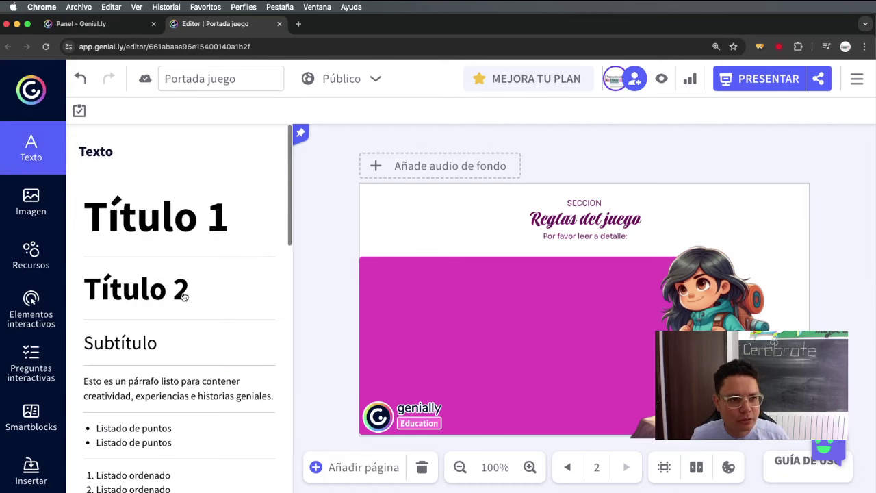
pyautogui.scroll(-2, 134, 367)
pyautogui.scroll(2, 130, 217)
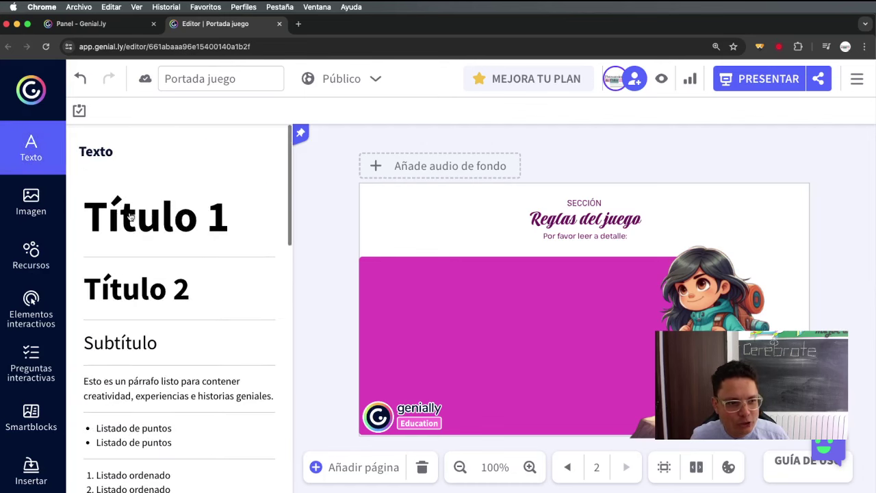
pyautogui.scroll(-2, 137, 345)
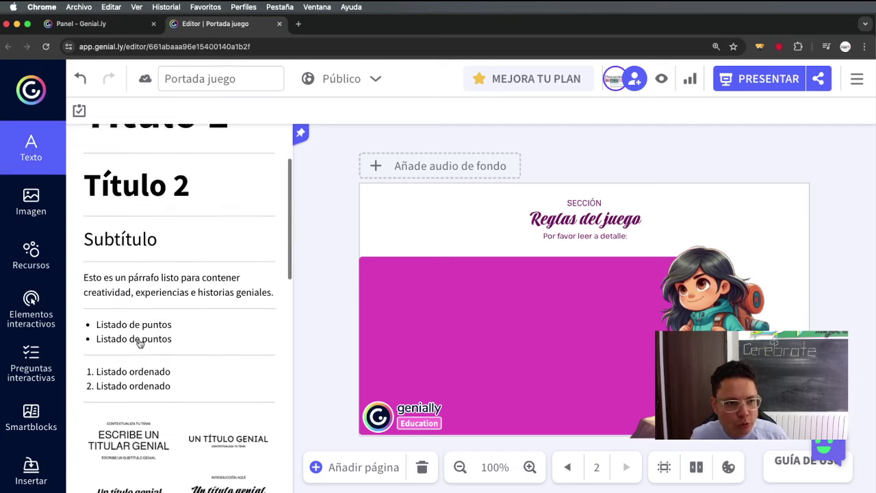
pyautogui.click(139, 288)
pyautogui.moveTo(541, 301); pyautogui.dragTo(426, 275)
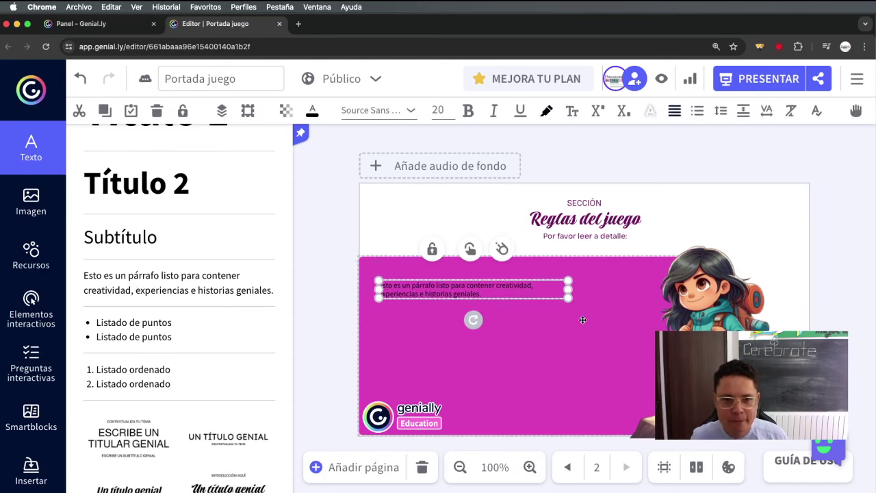
pyautogui.moveTo(568, 298); pyautogui.dragTo(622, 389)
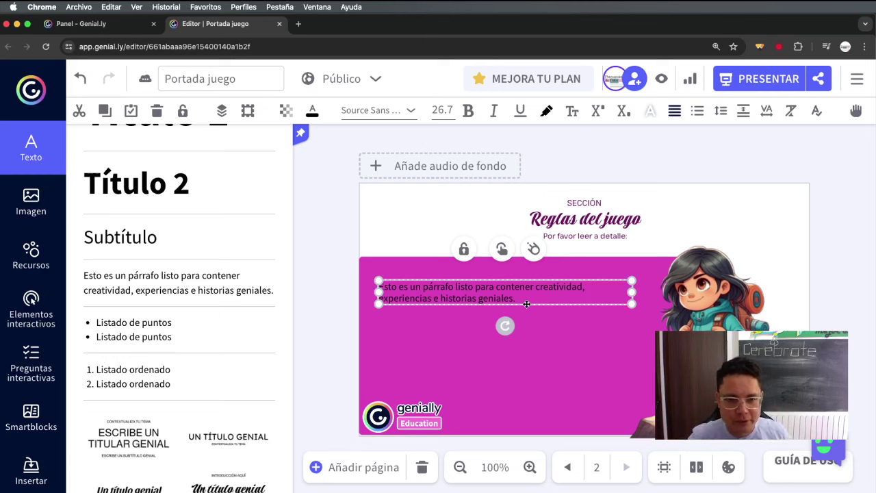
# Set the magenta panel's paragraph font size to 18 px.
pyautogui.click(442, 110)
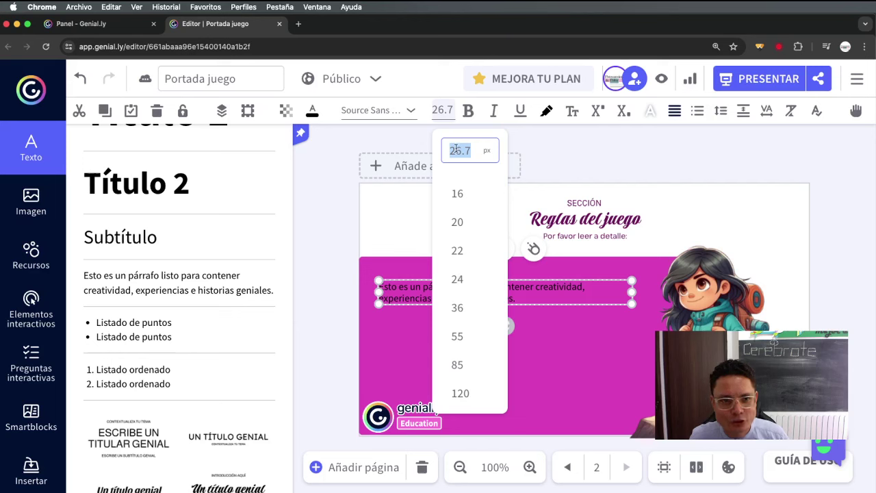
pyautogui.write('18')
pyautogui.press('Return')
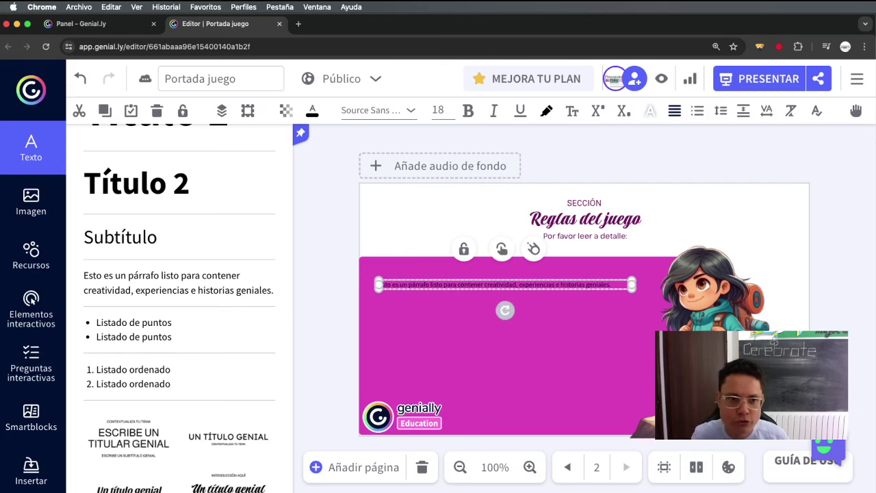
# Check the SECCIÓN text's font, then reselect the paragraph and search fonts for 'pa'.
pyautogui.click(324, 260)
pyautogui.click(495, 291)
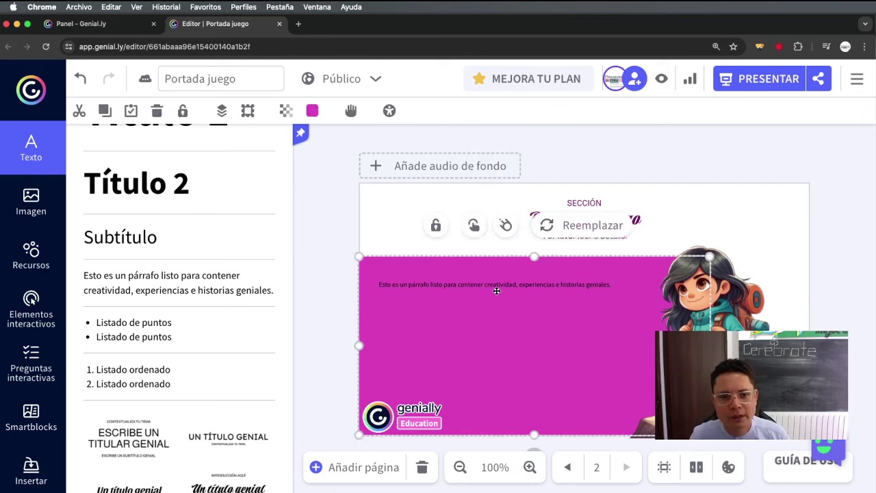
pyautogui.click(592, 201)
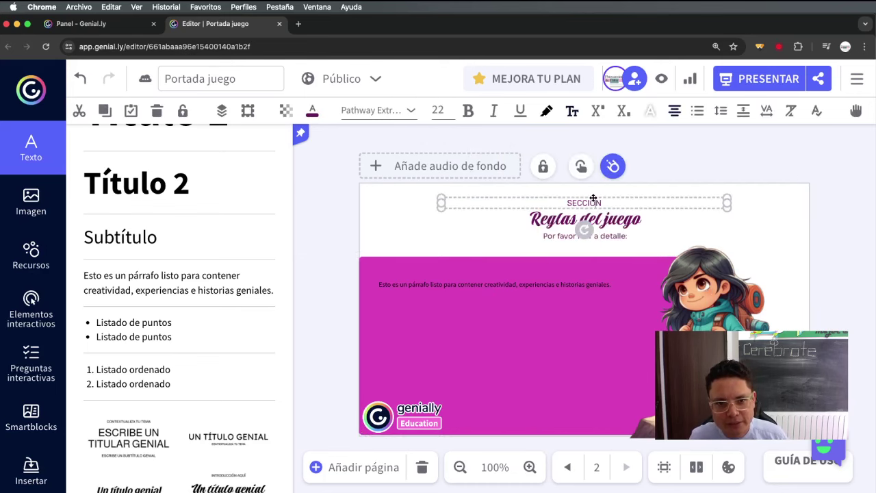
pyautogui.click(440, 286)
pyautogui.click(440, 287)
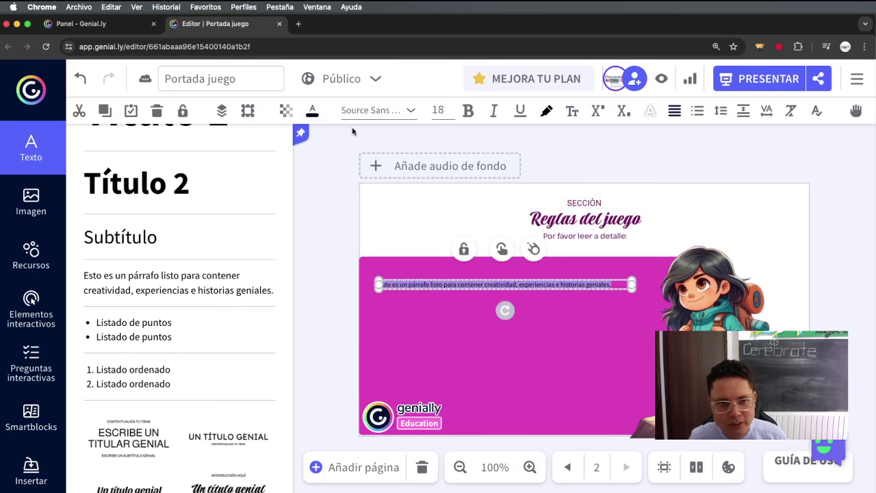
pyautogui.click(410, 111)
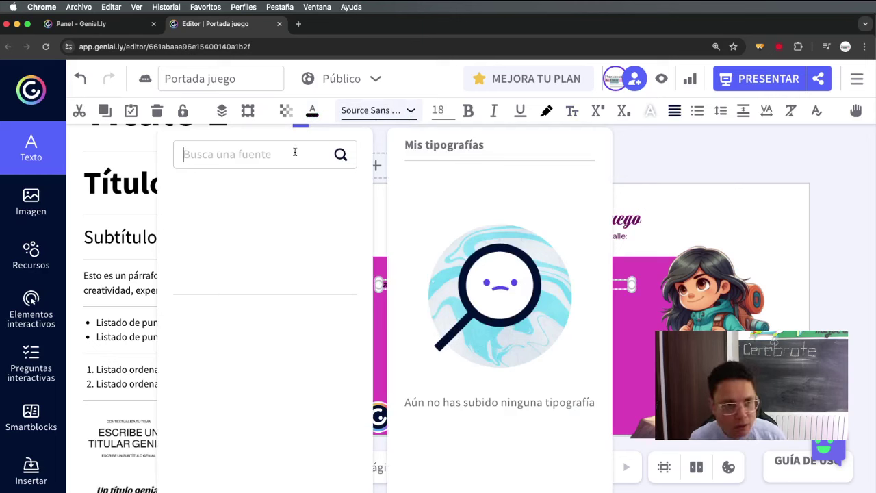
pyautogui.write('pa')
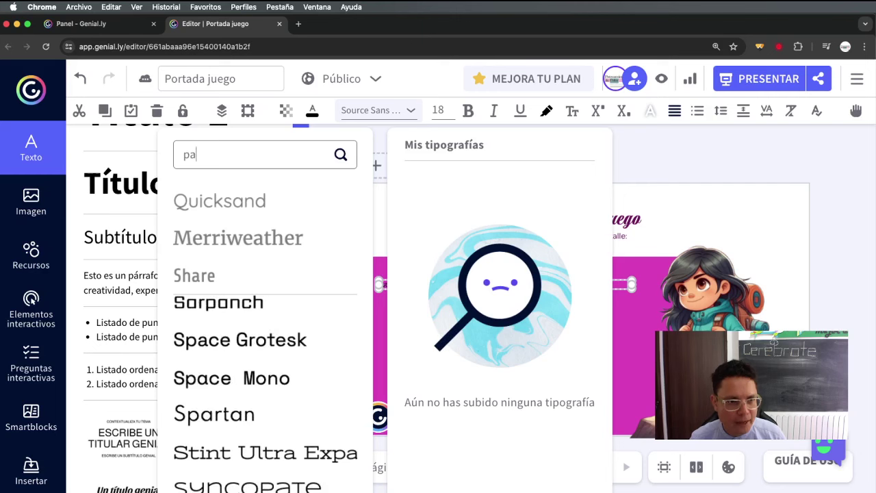
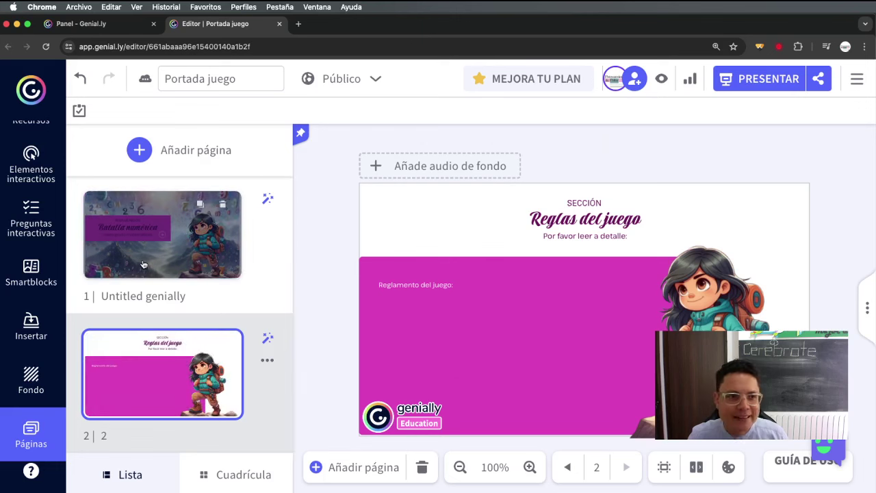
# Select the pink title block on the Batalla numérica cover, then go back to the rules page.
pyautogui.click(162, 236)
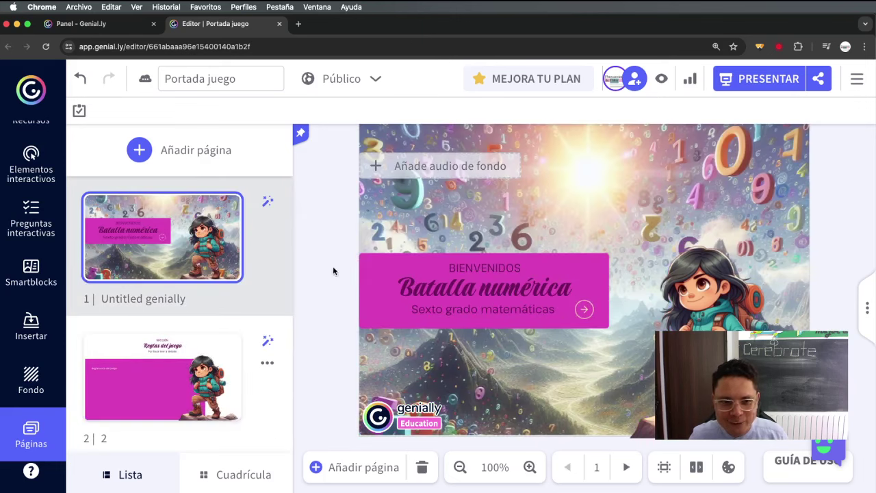
pyautogui.click(410, 256)
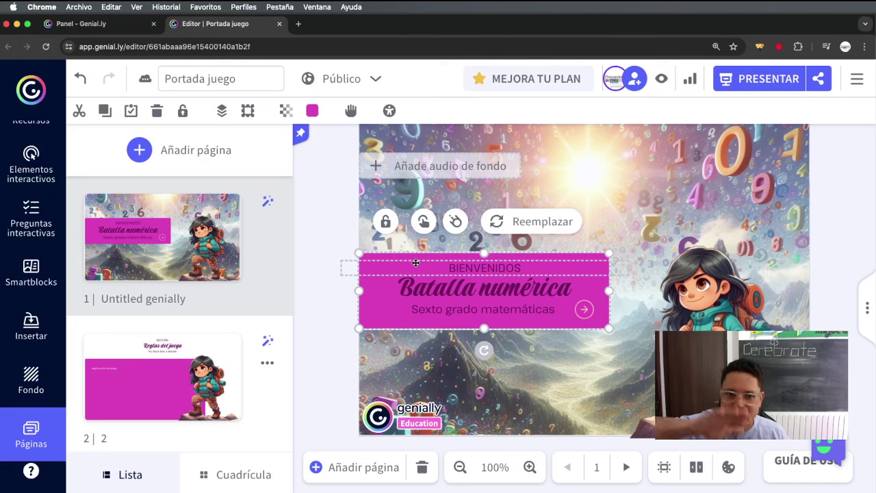
pyautogui.click(153, 389)
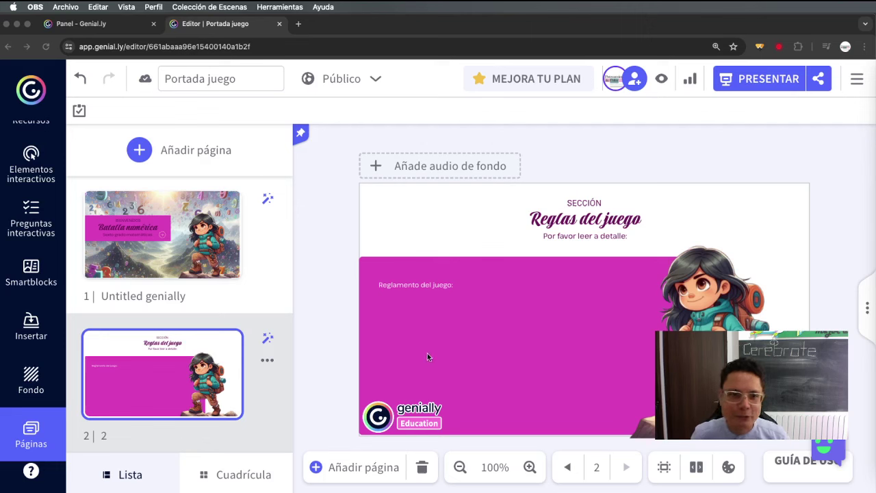
# Bring up the ⋯ options menu of the Reglas del juego page.
pyautogui.click(339, 291)
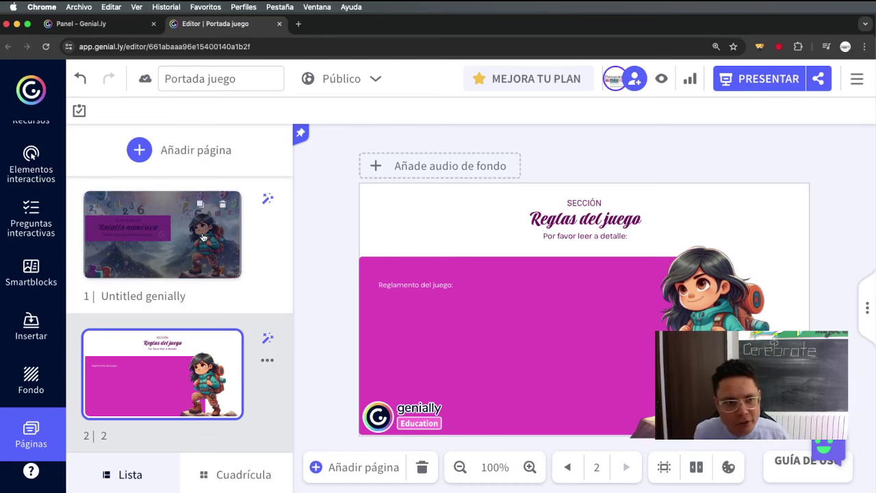
pyautogui.click(162, 234)
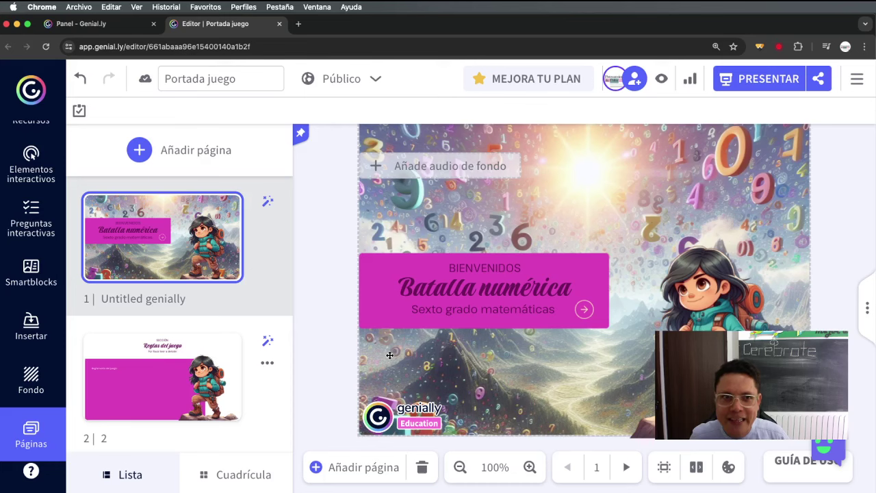
pyautogui.click(165, 407)
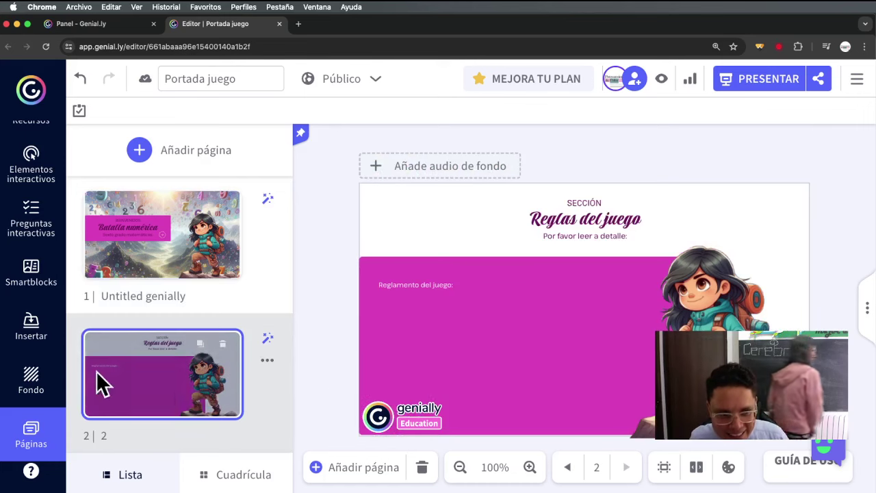
pyautogui.click(267, 361)
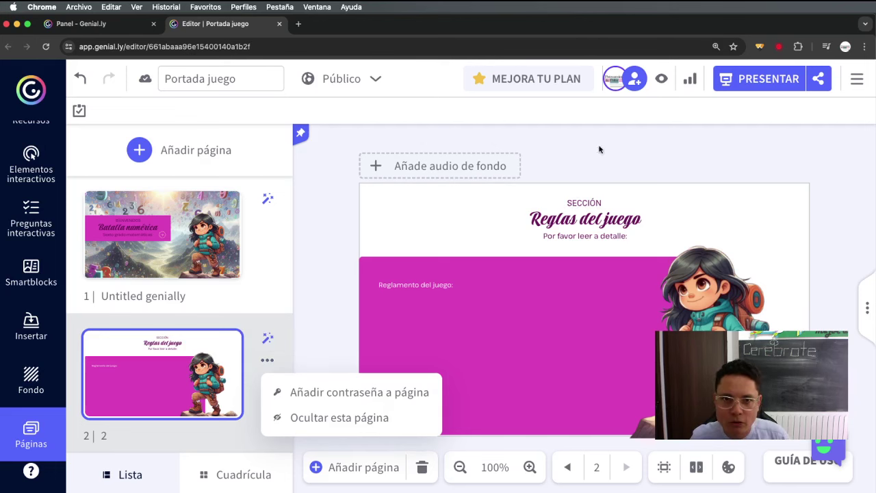
pyautogui.click(759, 48)
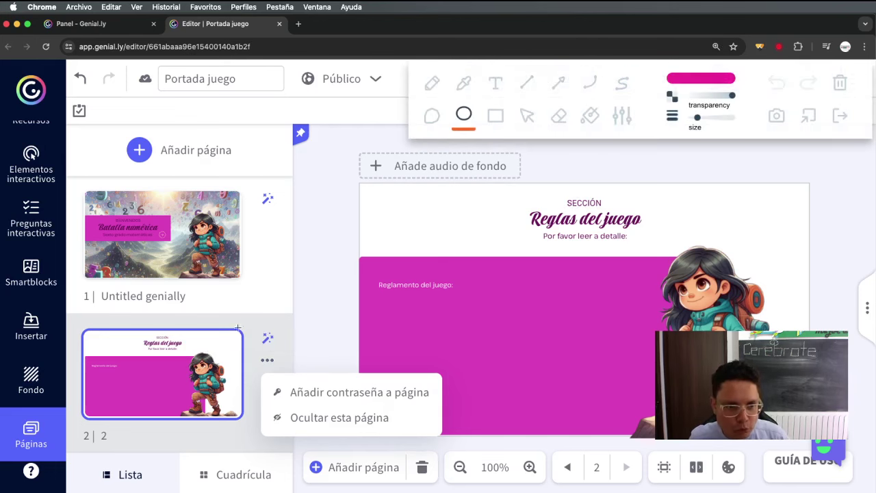
pyautogui.moveTo(238, 327); pyautogui.dragTo(312, 415)
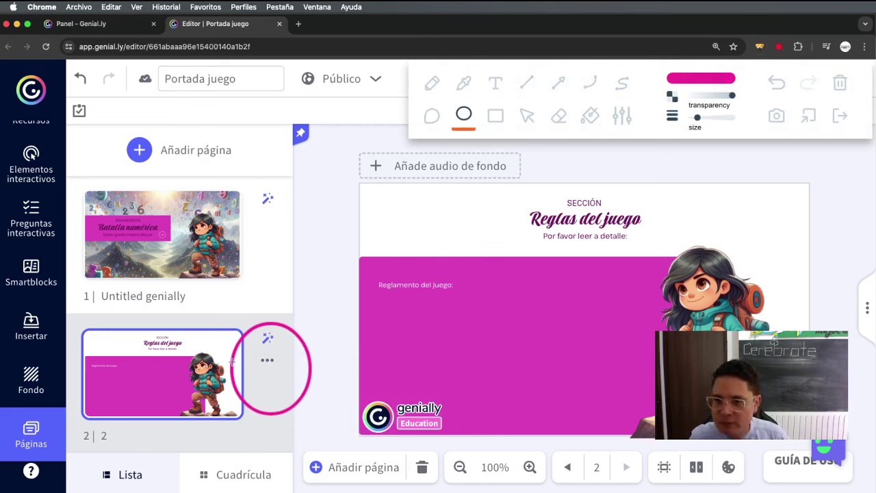
pyautogui.click(691, 82)
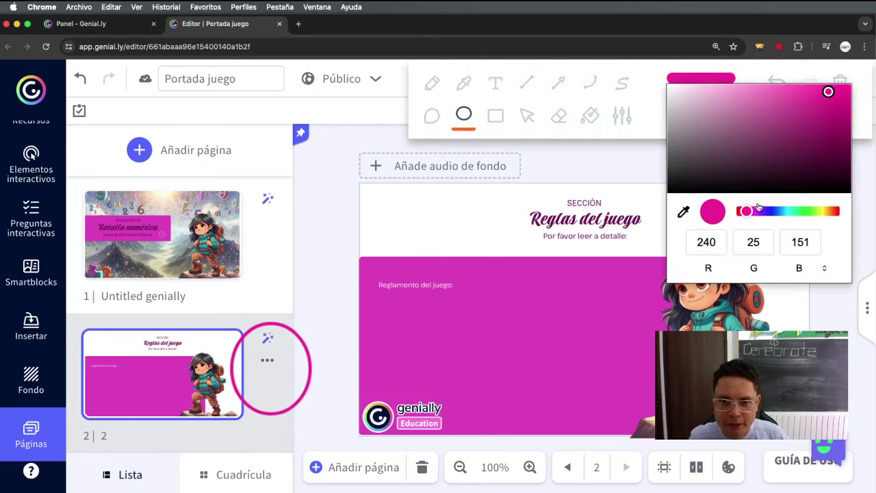
pyautogui.moveTo(819, 212); pyautogui.dragTo(805, 211)
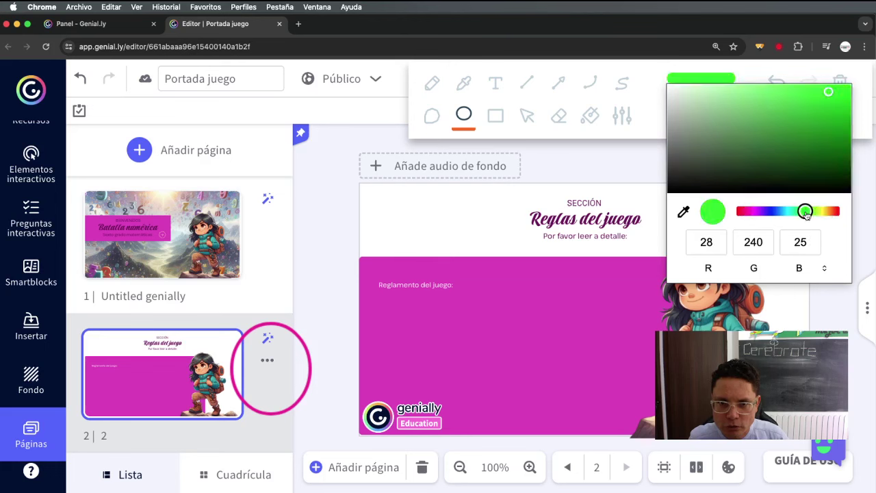
pyautogui.click(292, 252)
pyautogui.moveTo(228, 326)
pyautogui.mouseDown()
pyautogui.moveTo(321, 392)
pyautogui.moveTo(314, 413)
pyautogui.mouseUp()
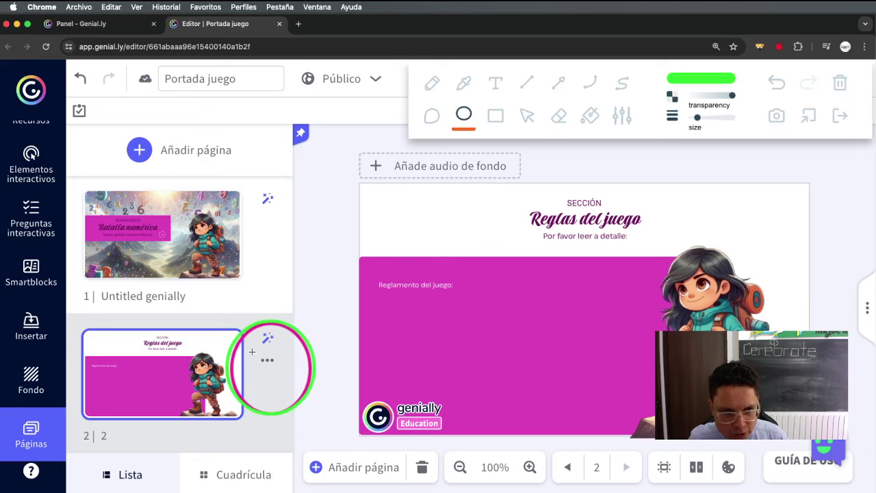
pyautogui.moveTo(251, 352); pyautogui.dragTo(283, 374)
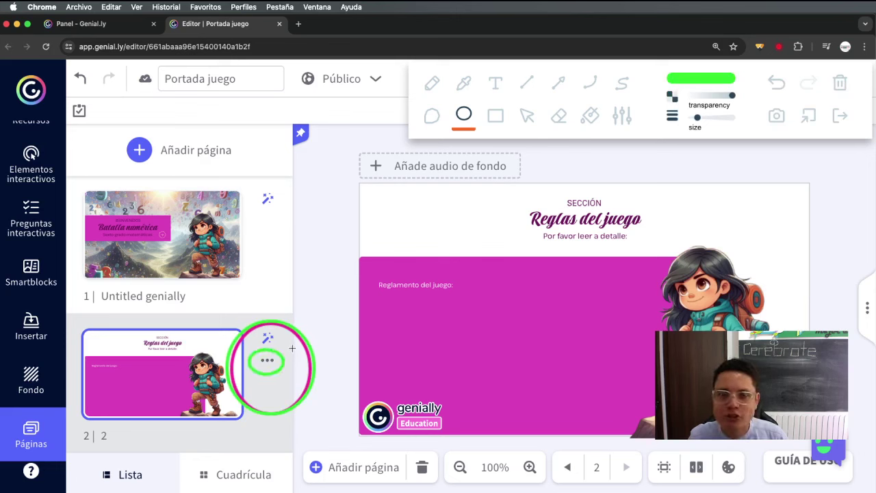
pyautogui.click(839, 117)
pyautogui.click(267, 361)
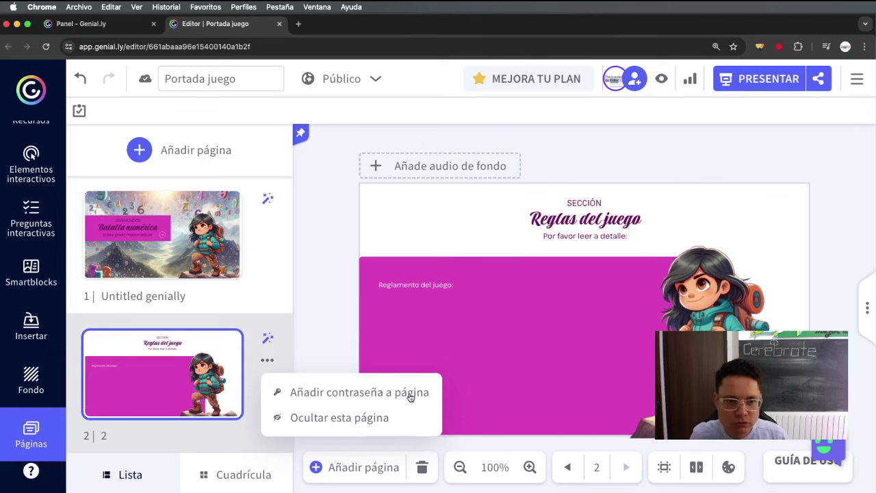
# Add a page password to Reglas del juego, checking it in plain text before creating it.
pyautogui.click(360, 393)
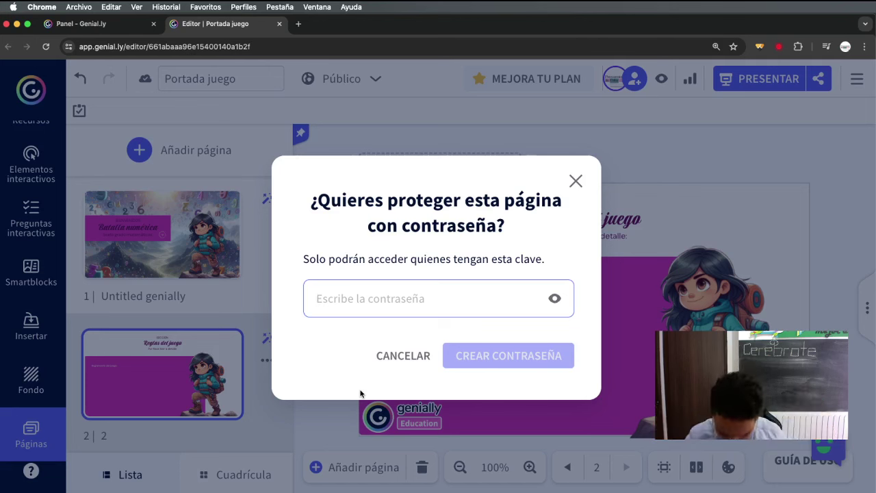
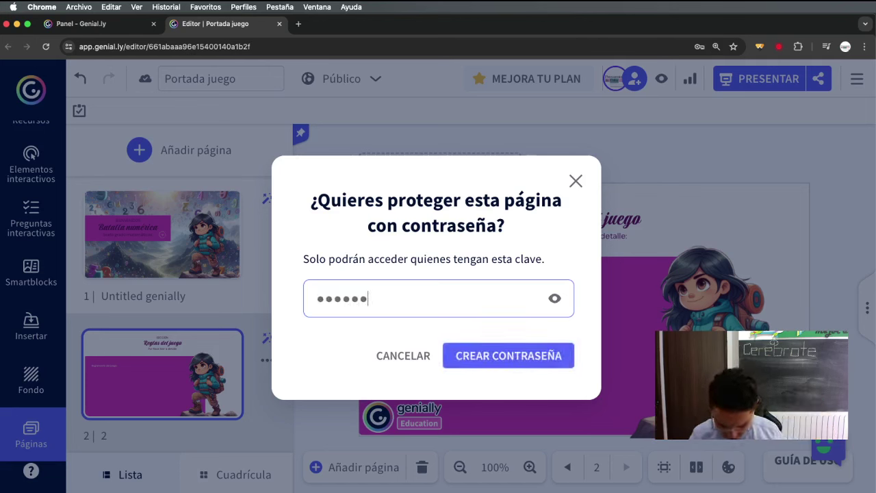
pyautogui.click(554, 299)
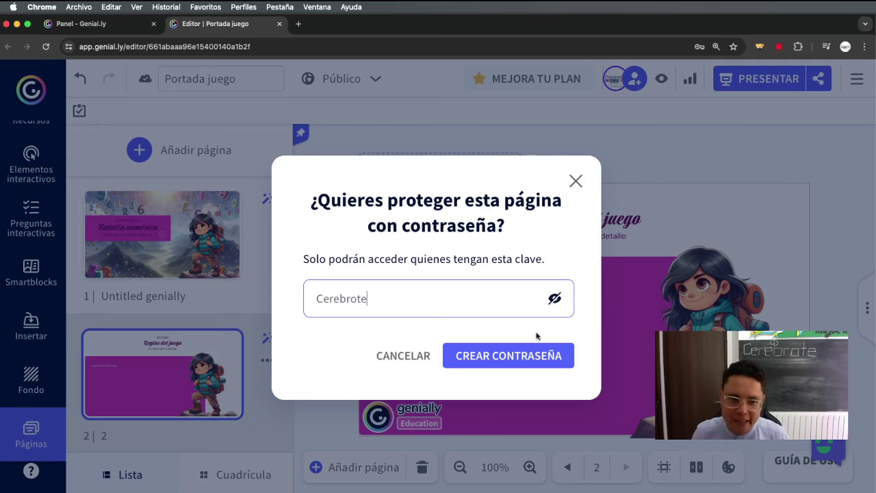
pyautogui.click(518, 361)
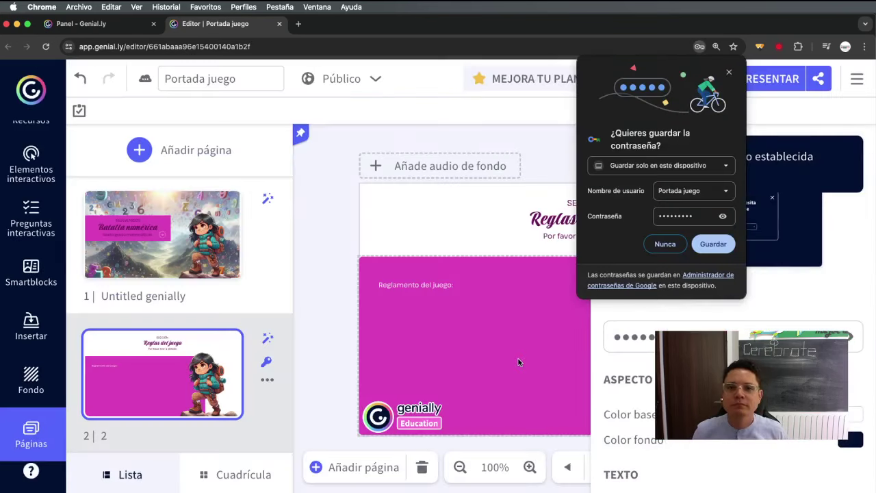
pyautogui.click(728, 72)
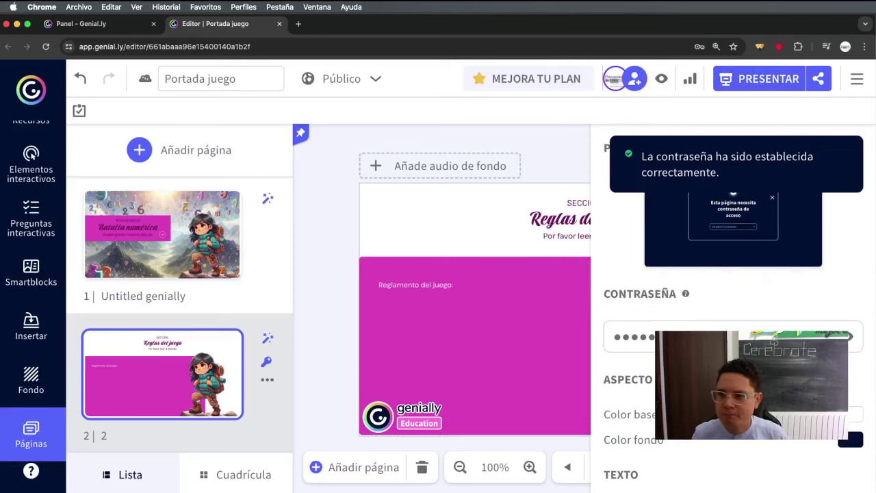
# Open page 2's password options and show, then hide, the password.
pyautogui.press('super+Tab')
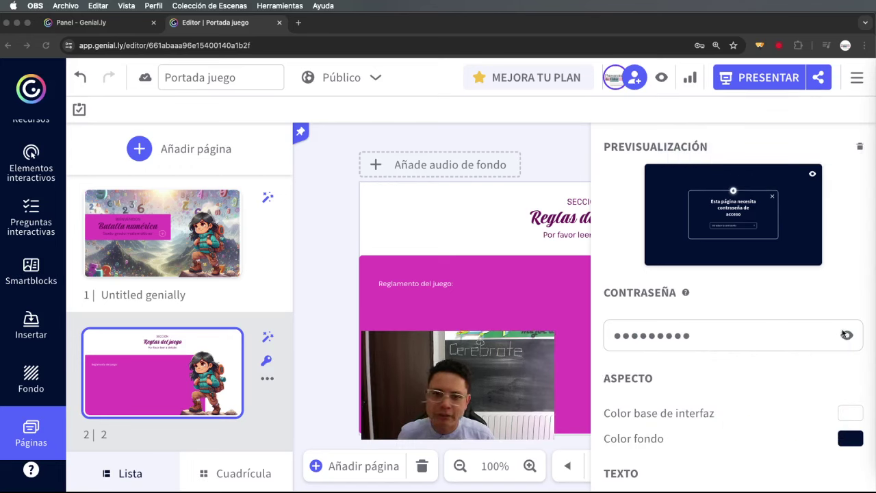
pyautogui.click(846, 335)
pyautogui.click(847, 336)
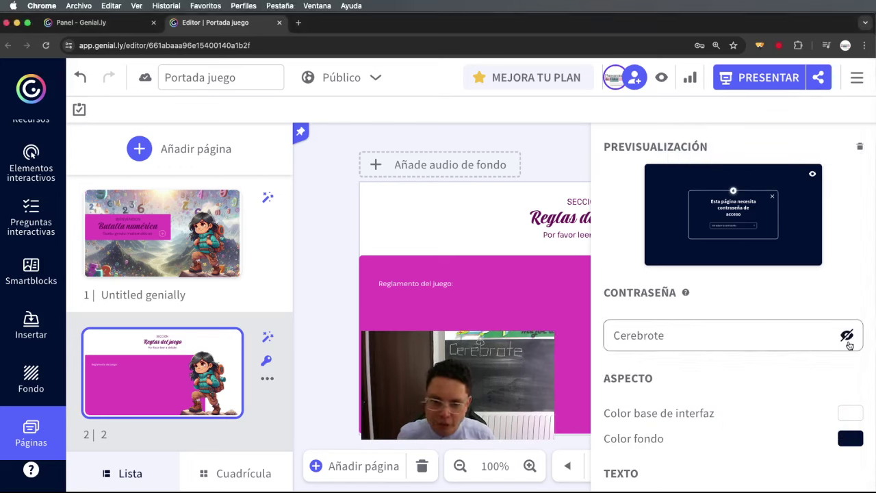
pyautogui.click(847, 336)
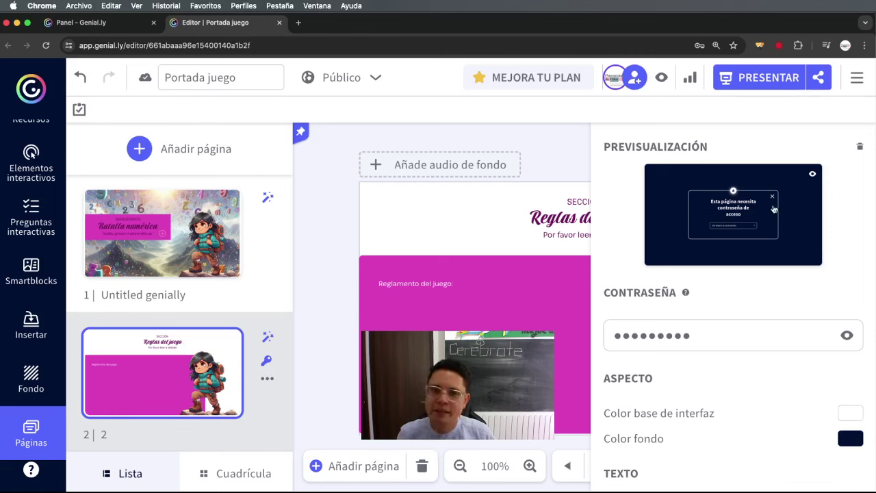
# Make the password lock screen background yellow (#EEB72B) and close the password settings.
pyautogui.click(849, 438)
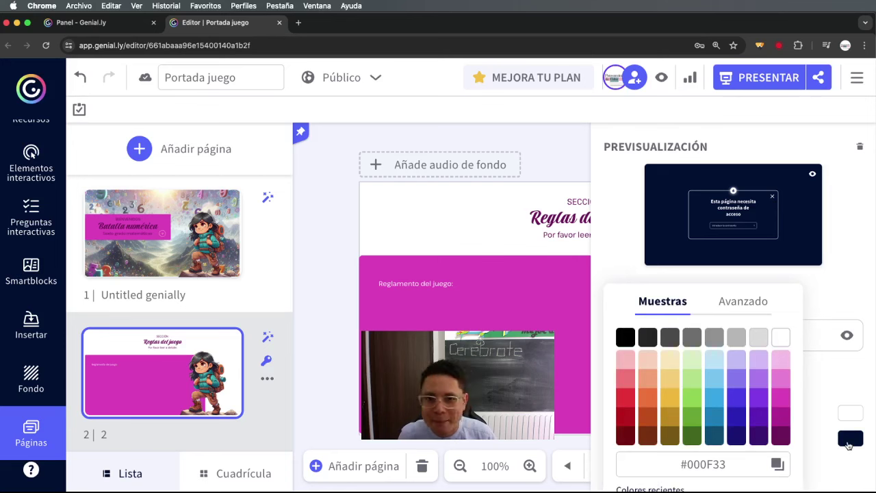
pyautogui.click(670, 402)
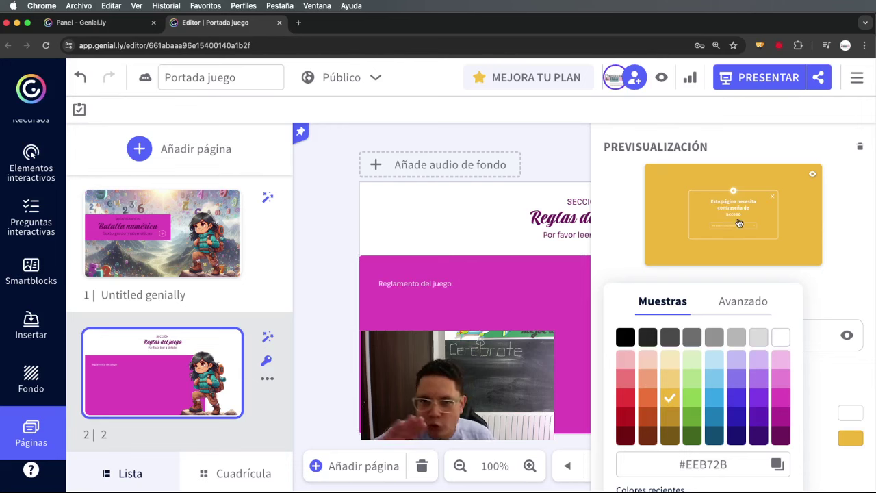
pyautogui.click(844, 291)
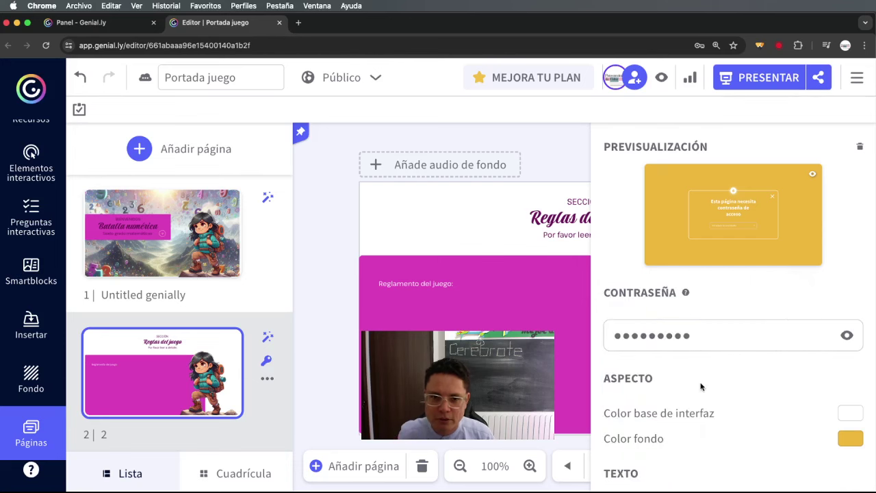
pyautogui.click(847, 336)
pyautogui.click(847, 335)
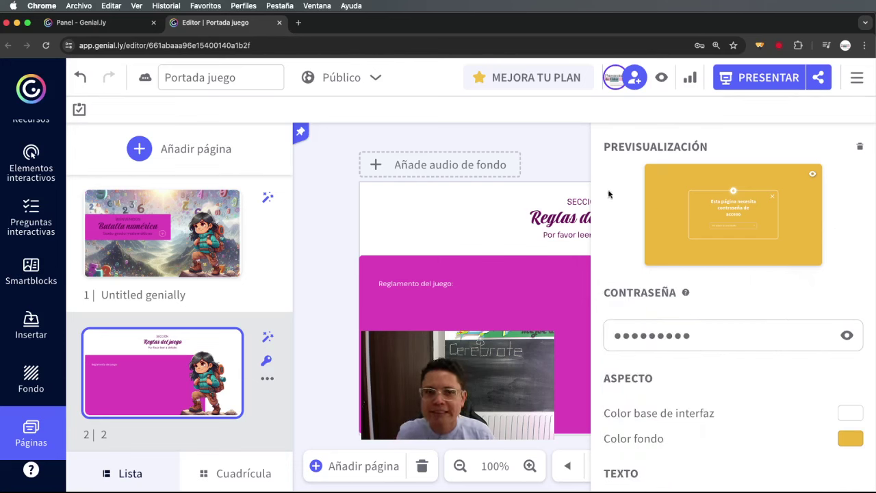
pyautogui.click(344, 253)
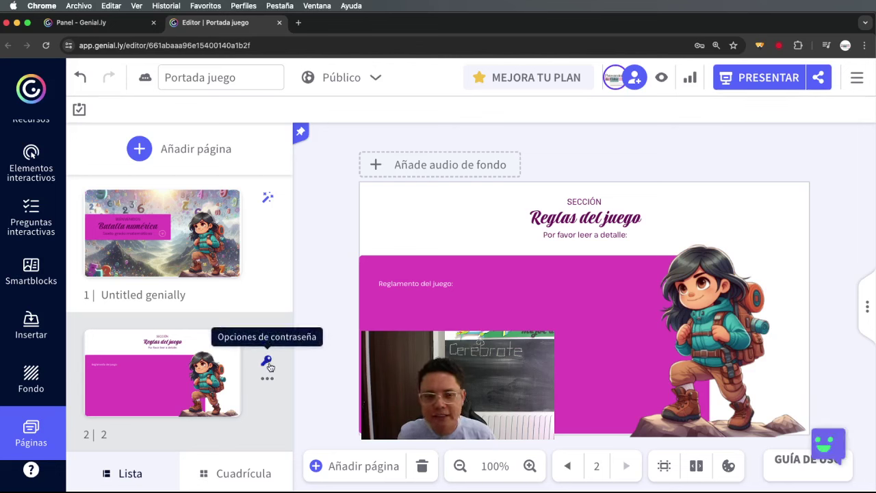
# Add a Blank template page as page 3.
pyautogui.click(163, 155)
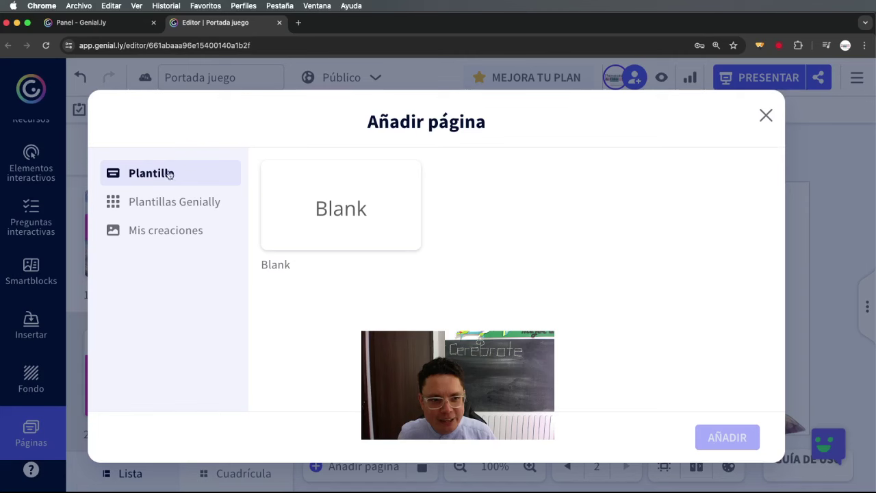
pyautogui.click(341, 226)
pyautogui.click(727, 437)
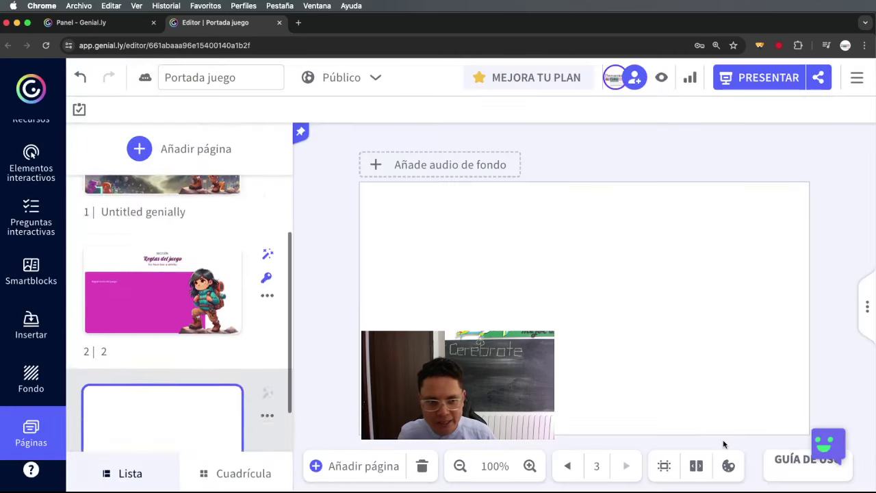
# Circle page 2's key icon with a screen annotation to highlight its password protection.
pyautogui.scroll(3, 199, 356)
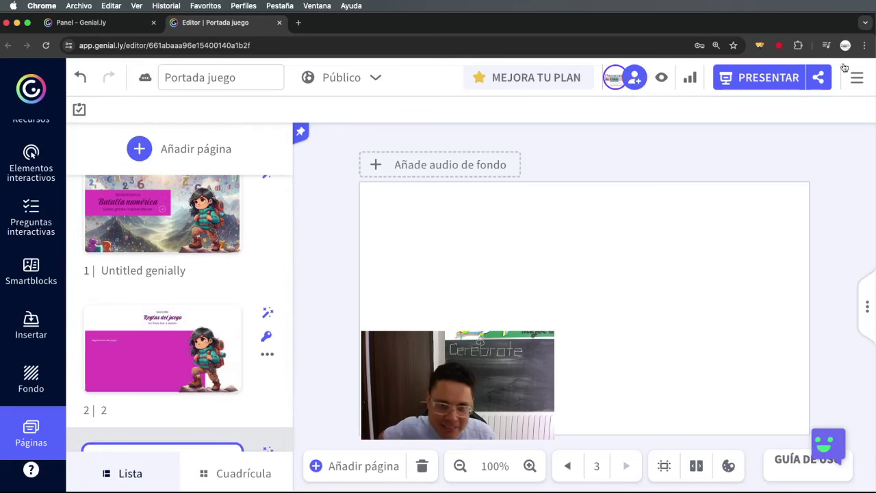
pyautogui.click(759, 45)
pyautogui.moveTo(253, 323); pyautogui.dragTo(277, 348)
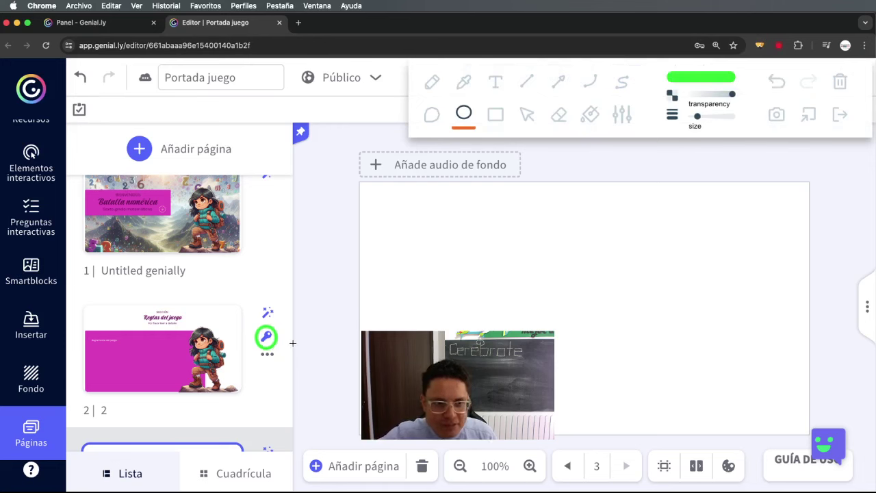
# Clear the annotation, then show and hide page 2's password before closing its settings.
pyautogui.click(840, 115)
pyautogui.click(267, 338)
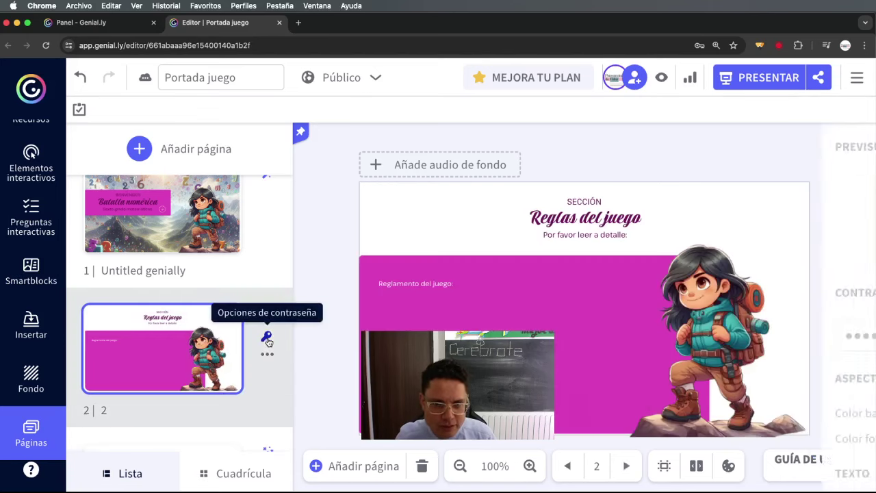
pyautogui.click(847, 336)
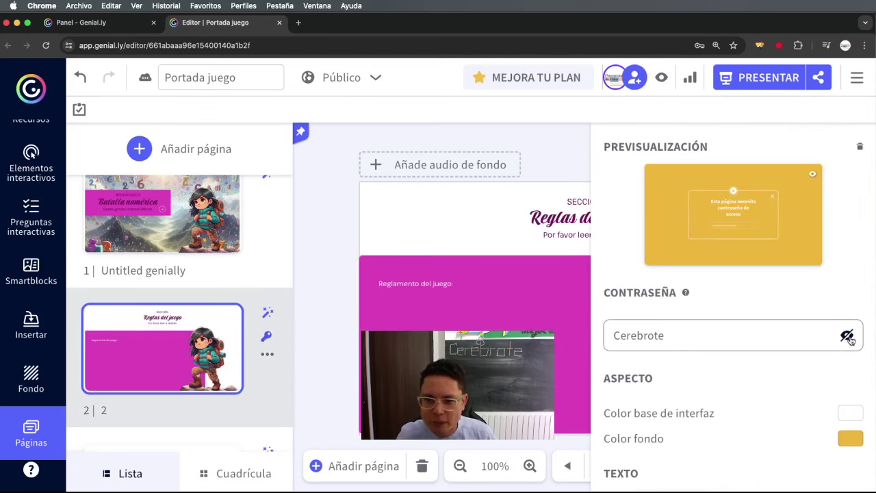
pyautogui.click(847, 335)
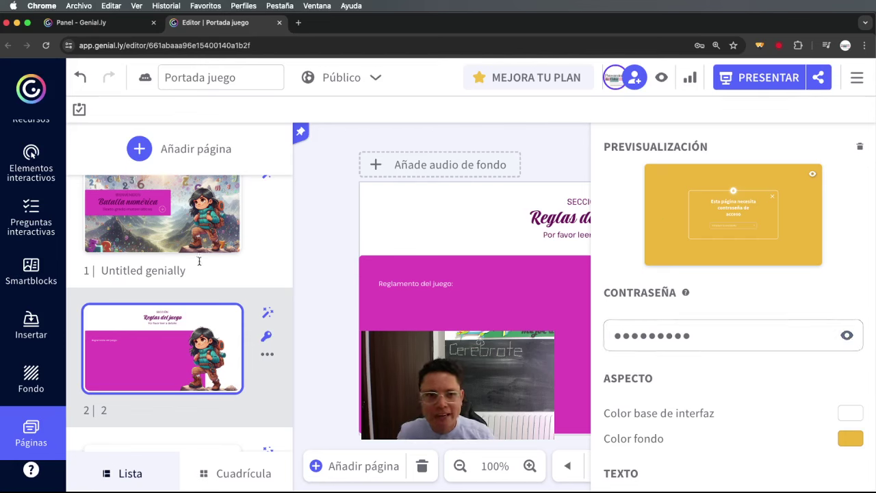
pyautogui.click(324, 278)
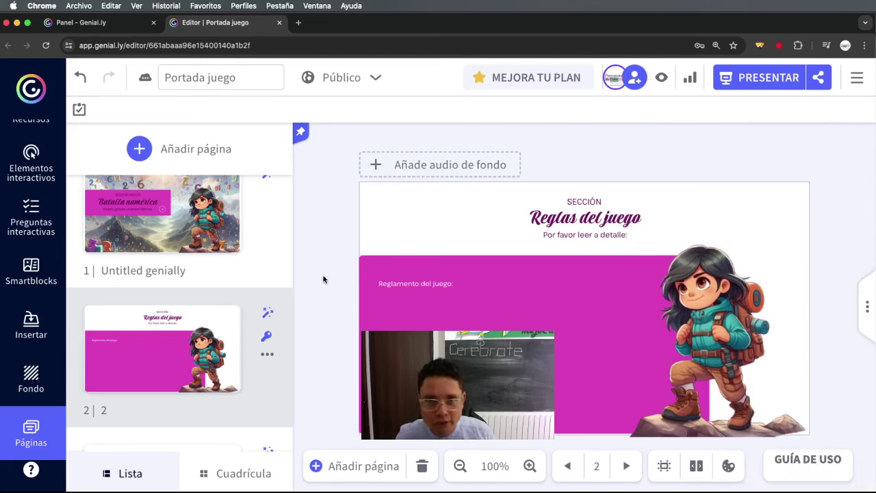
# Reopen page 2's password settings, mark them with an annotation rectangle, then clear it and close.
pyautogui.click(266, 336)
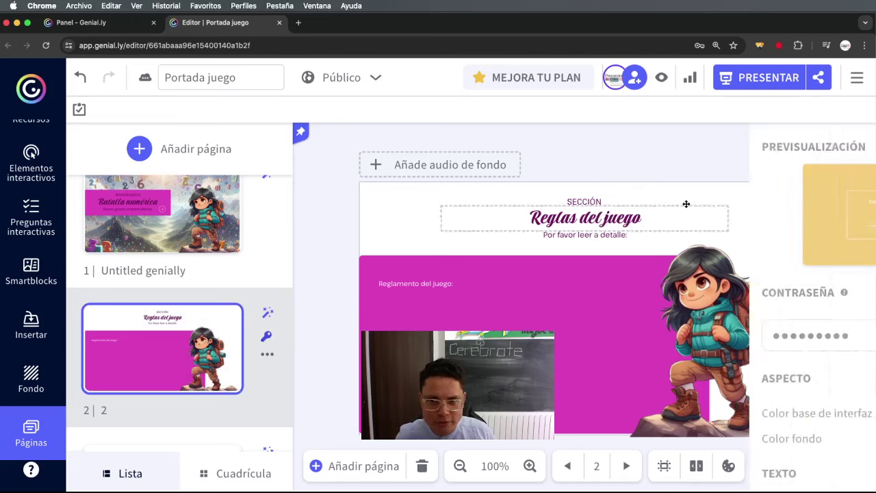
pyautogui.click(759, 45)
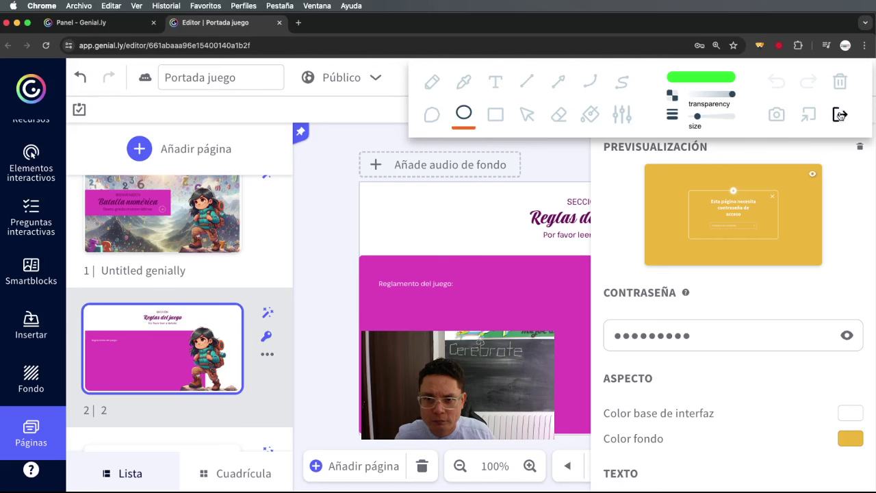
pyautogui.click(527, 114)
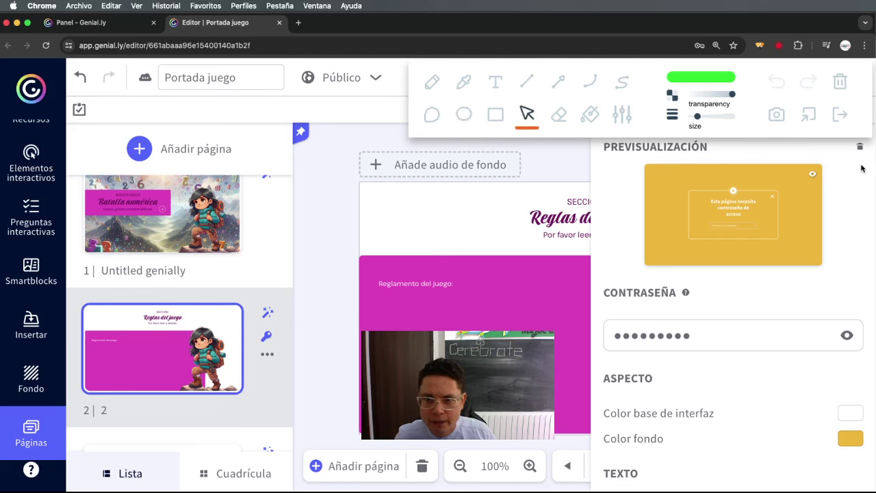
pyautogui.click(495, 114)
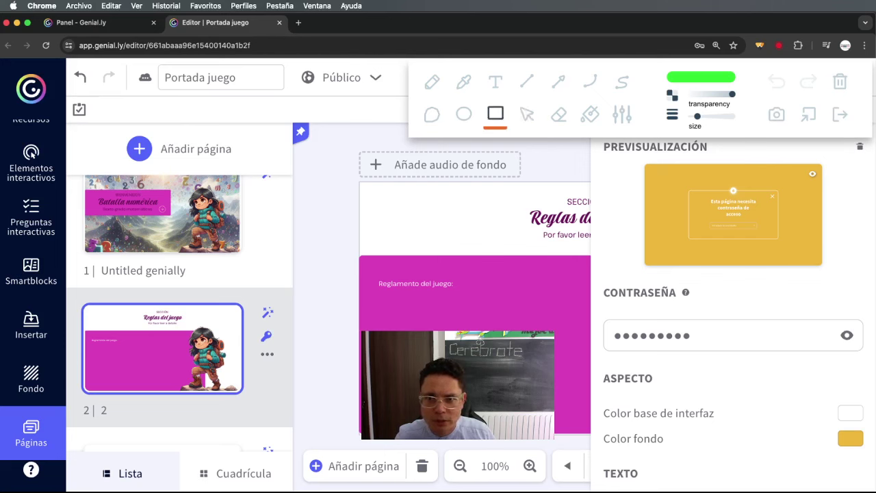
pyautogui.moveTo(840, 175)
pyautogui.mouseDown()
pyautogui.moveTo(870, 135)
pyautogui.moveTo(866, 201)
pyautogui.moveTo(871, 133)
pyautogui.moveTo(872, 193)
pyautogui.moveTo(860, 189)
pyautogui.moveTo(844, 156)
pyautogui.mouseUp()
pyautogui.click(836, 115)
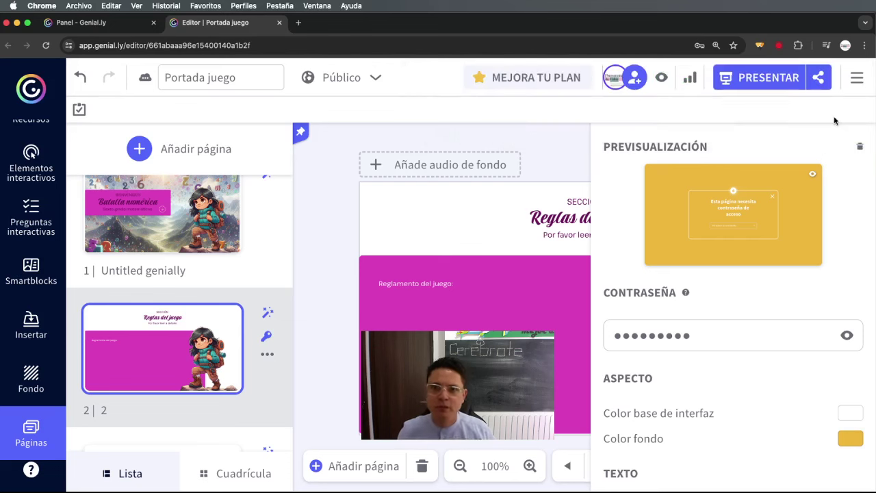
pyautogui.click(574, 170)
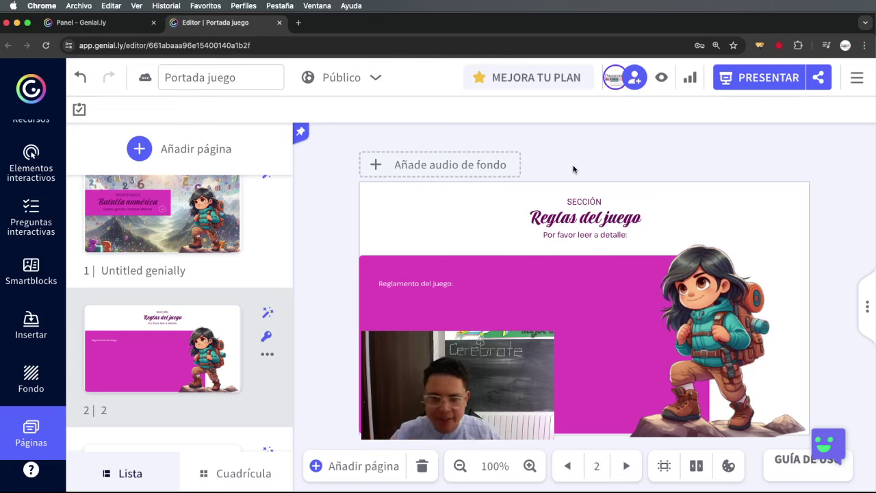
# Open the document options and review the Lienzo canvas size settings.
pyautogui.click(869, 319)
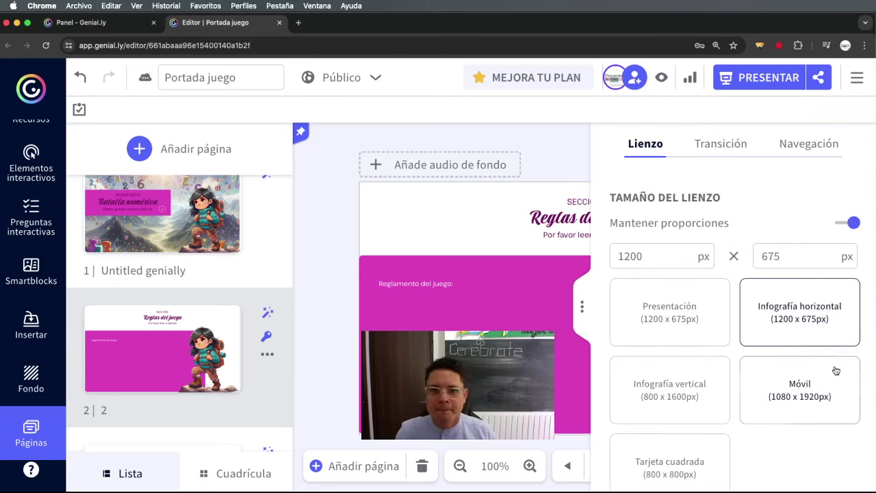
pyautogui.click(581, 306)
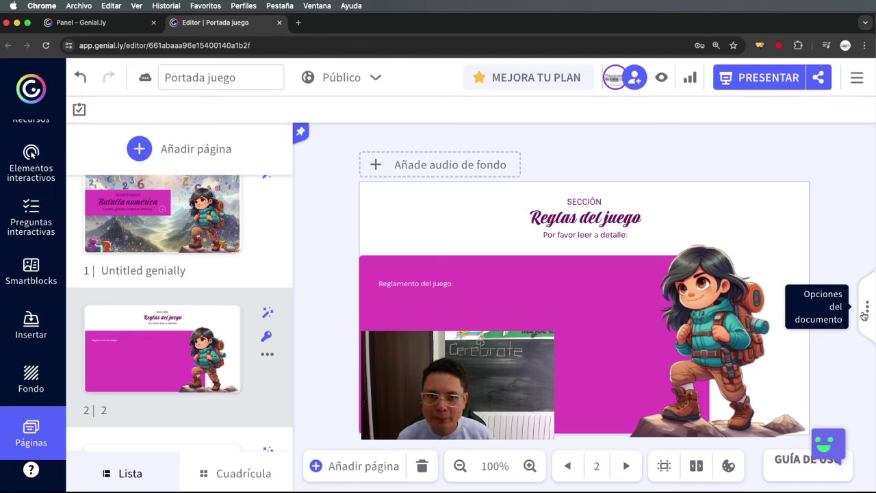
pyautogui.click(865, 309)
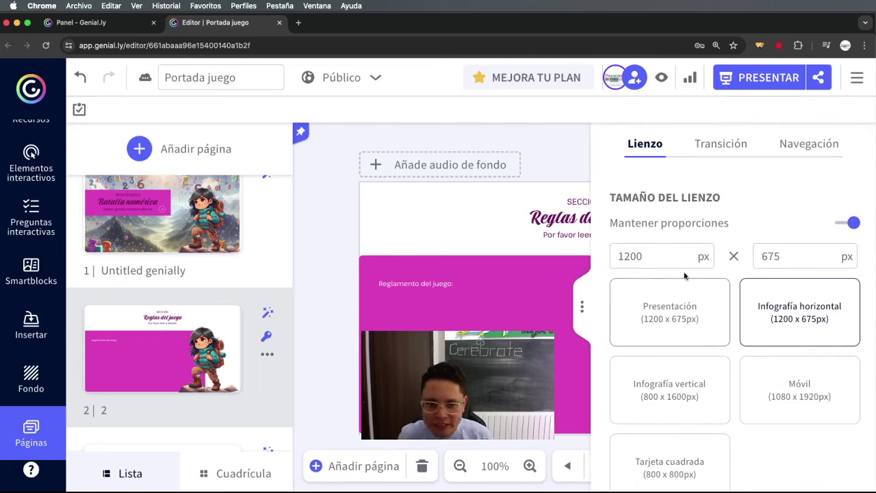
pyautogui.scroll(-2, 725, 407)
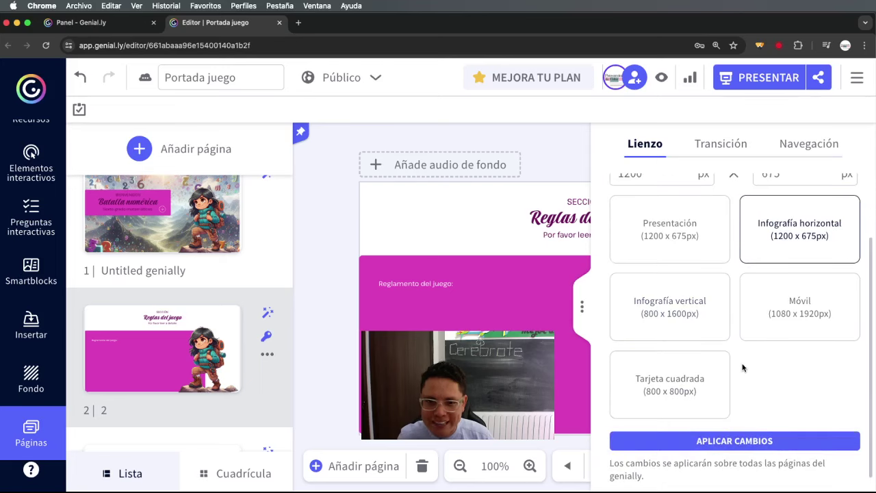
pyautogui.scroll(2, 742, 368)
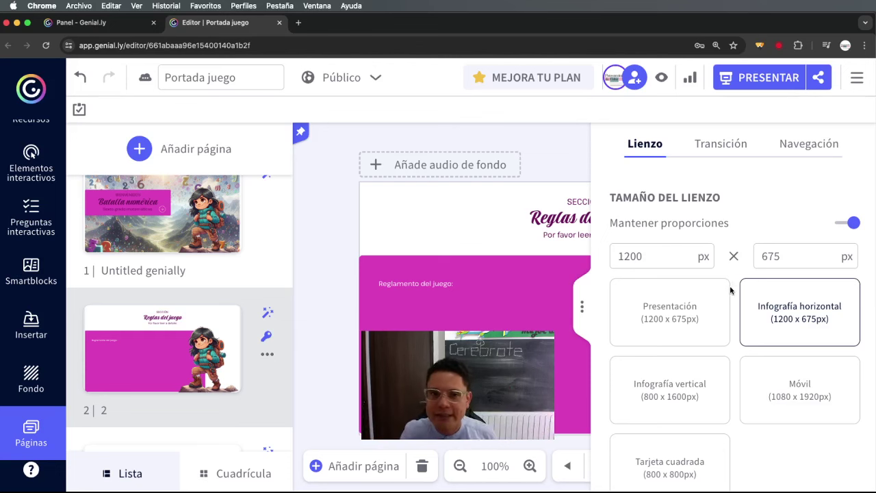
# Browse the Transición settings and open the Navegación tab's navigation modes.
pyautogui.click(720, 151)
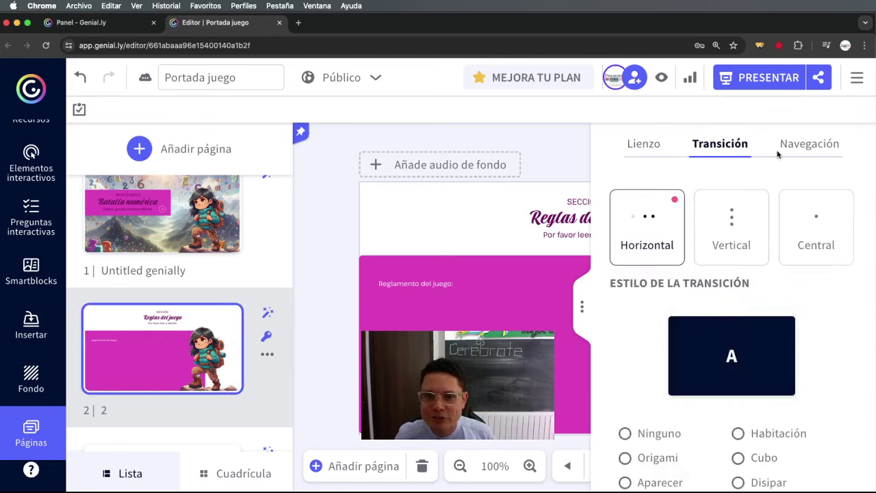
pyautogui.click(828, 152)
pyautogui.click(650, 152)
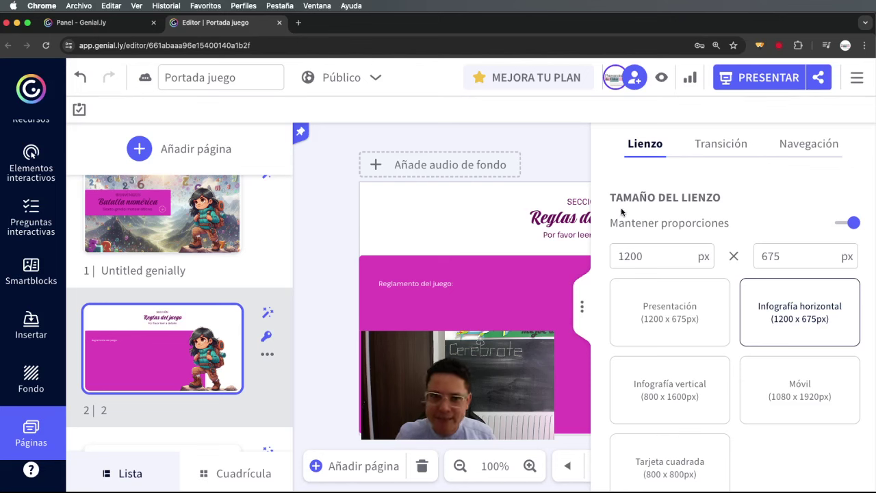
pyautogui.click(702, 147)
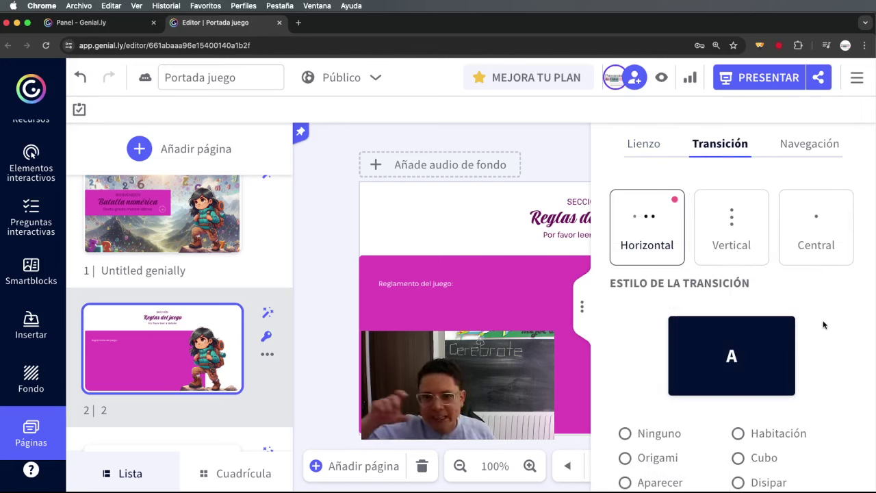
pyautogui.scroll(-3, 823, 325)
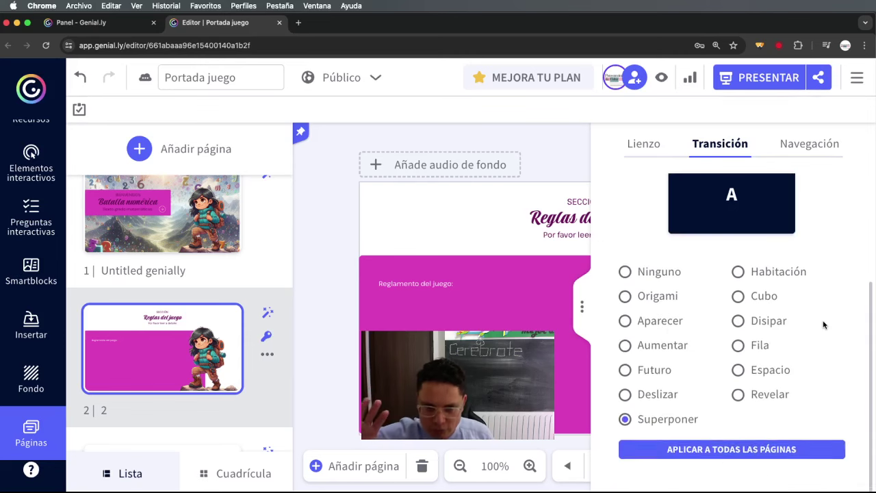
pyautogui.scroll(3, 823, 325)
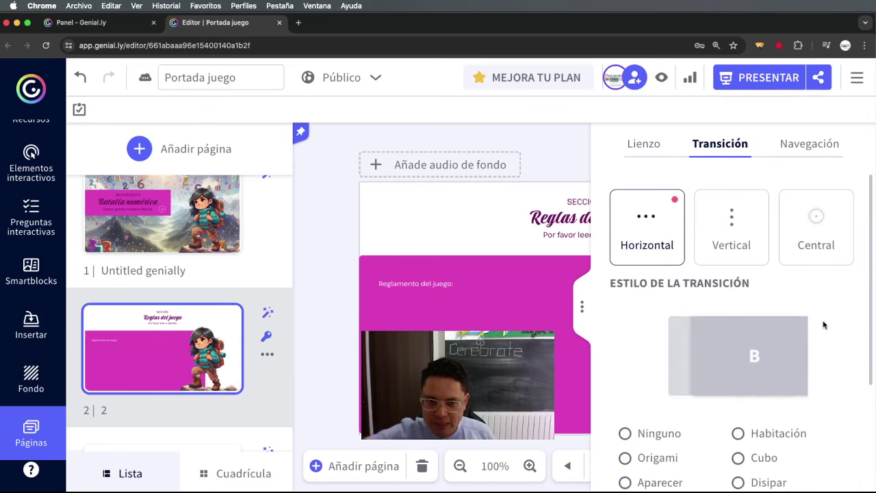
pyautogui.click(801, 145)
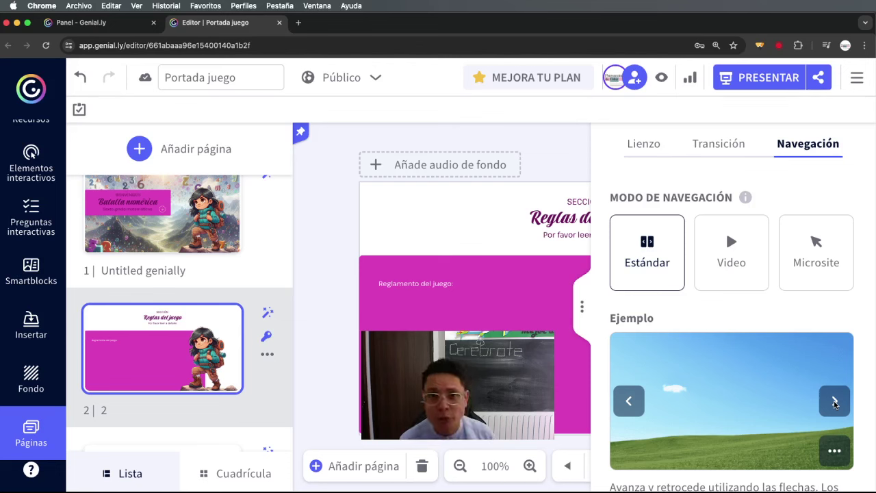
# Choose Microsite as the game's navigation mode and close the document options.
pyautogui.click(803, 269)
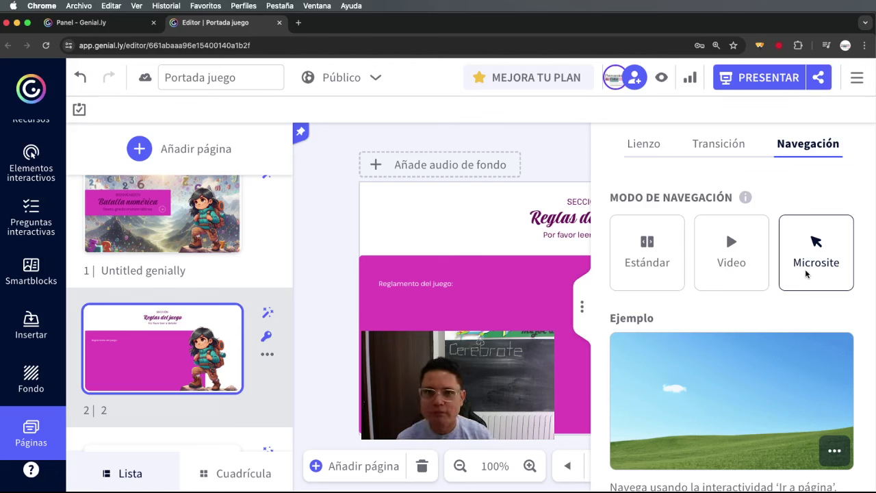
pyautogui.click(734, 287)
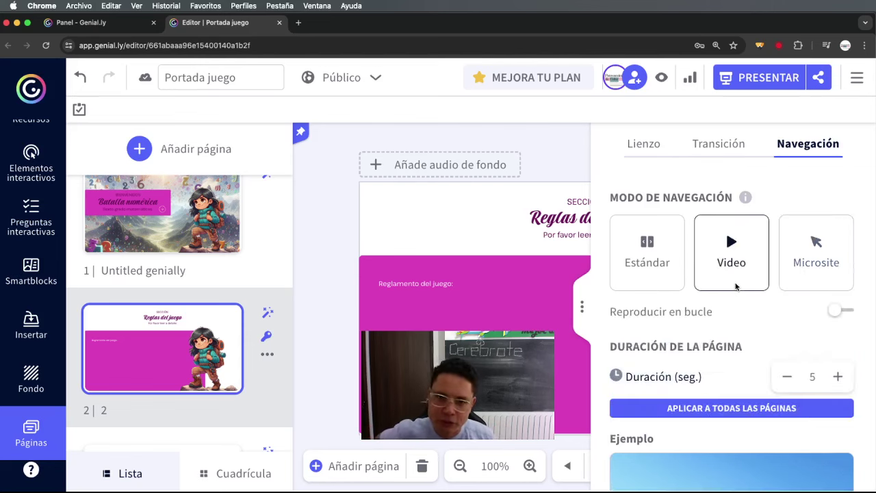
pyautogui.click(793, 275)
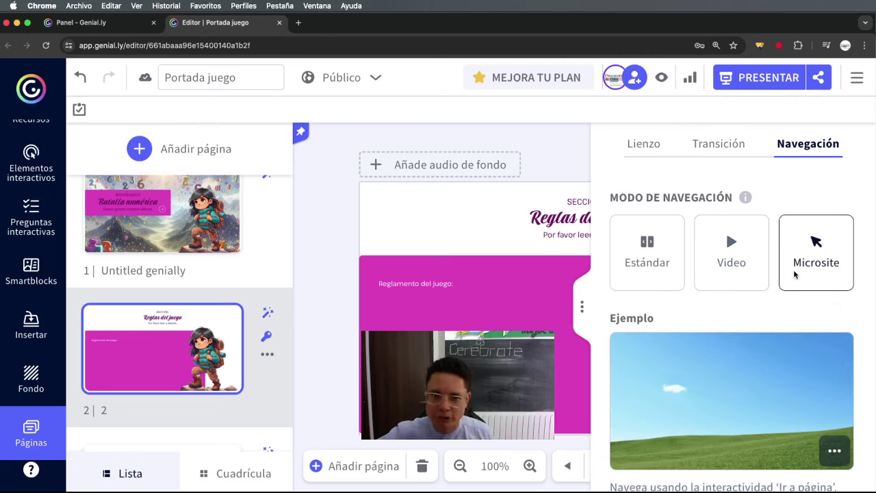
pyautogui.click(334, 190)
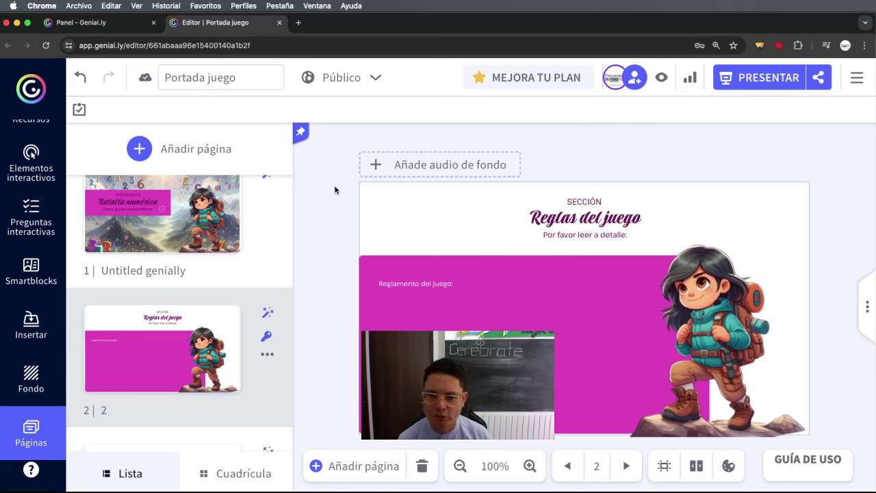
# Flip between the cover and Reglas del juego thumbnails, ending on the Batalla numérica cover.
pyautogui.click(122, 238)
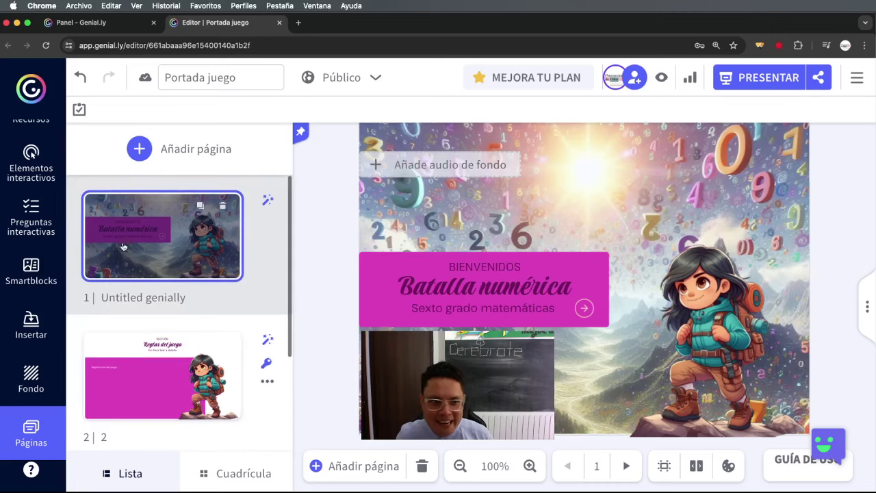
pyautogui.click(171, 385)
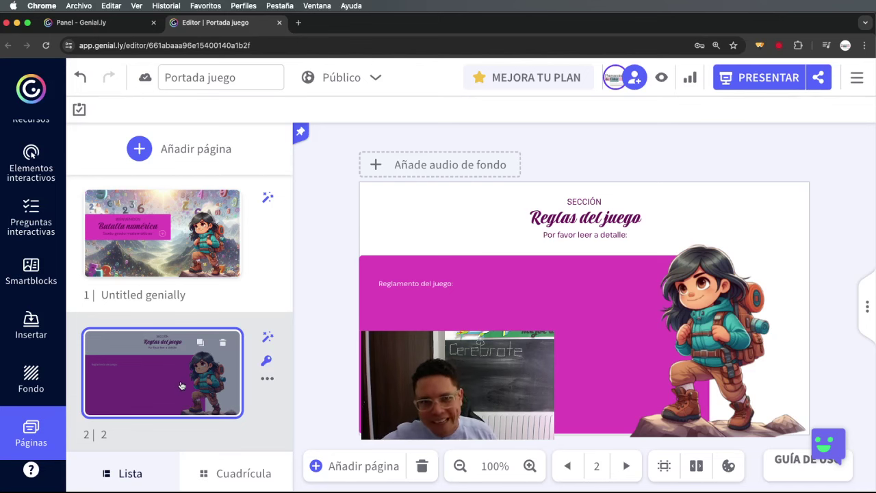
pyautogui.click(159, 256)
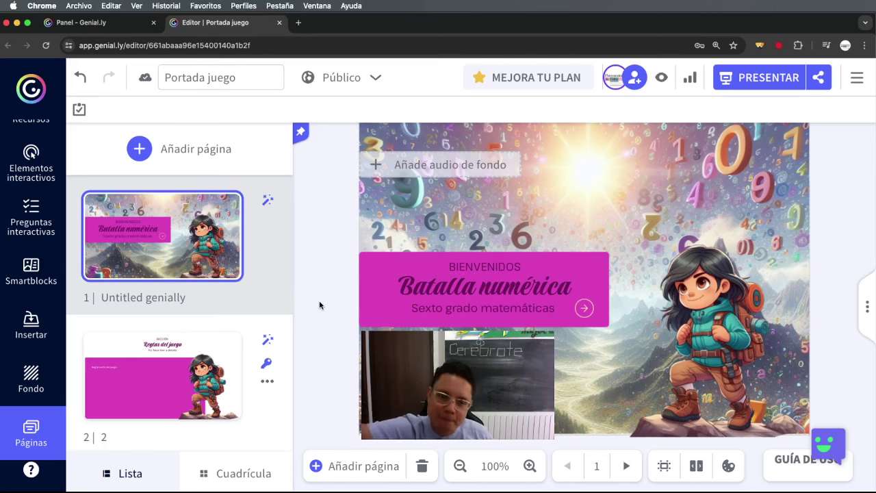
pyautogui.click(186, 366)
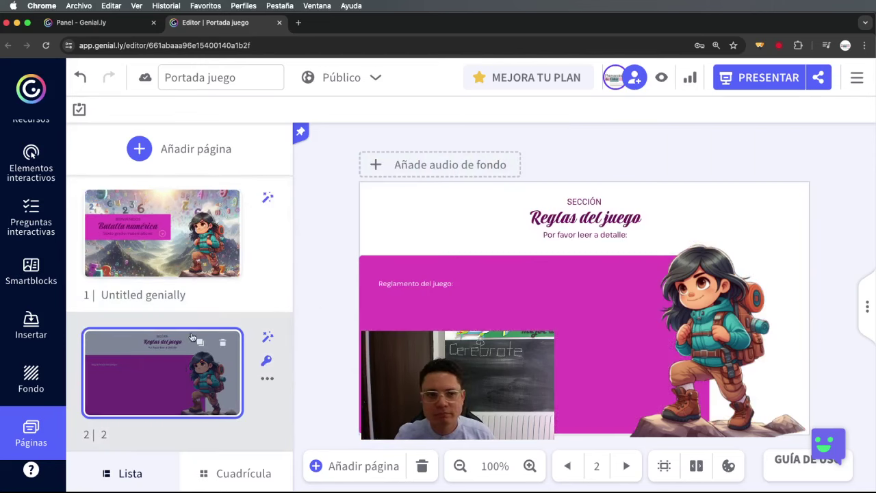
pyautogui.click(193, 272)
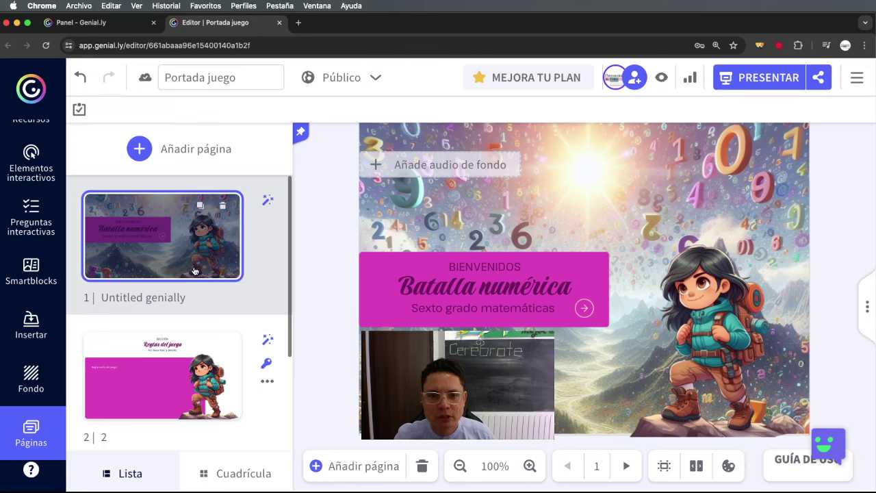
pyautogui.click(178, 372)
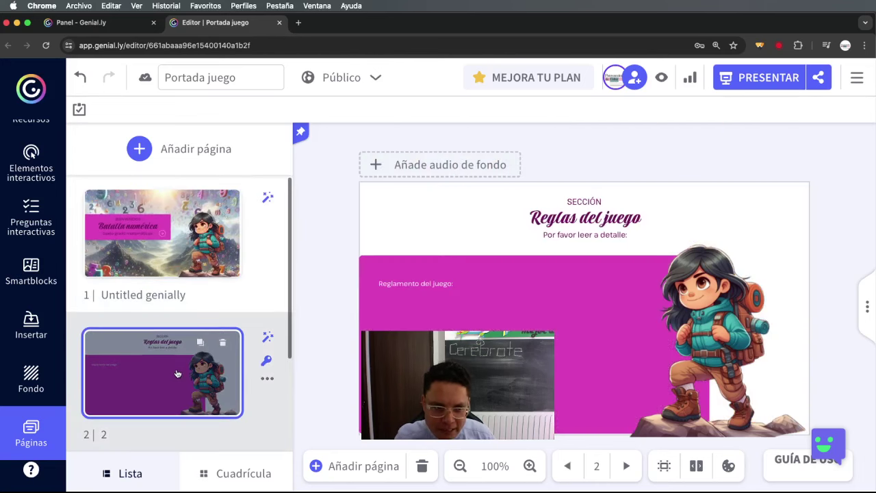
pyautogui.click(184, 287)
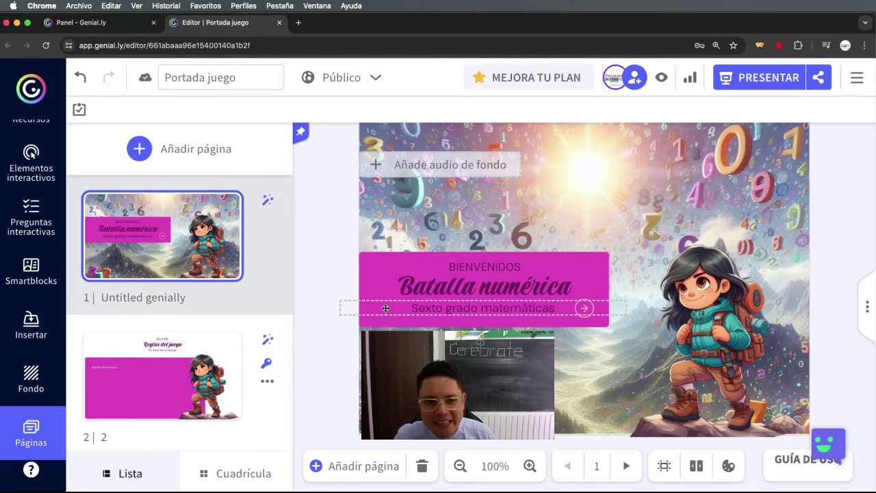
# Select the Batalla numérica title block and choose the IR A PÁGINA interactivity.
pyautogui.click(371, 264)
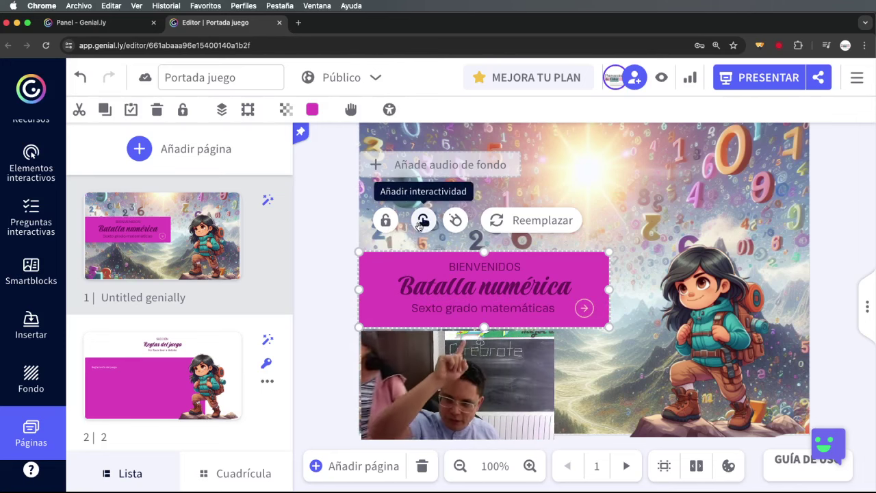
pyautogui.click(422, 222)
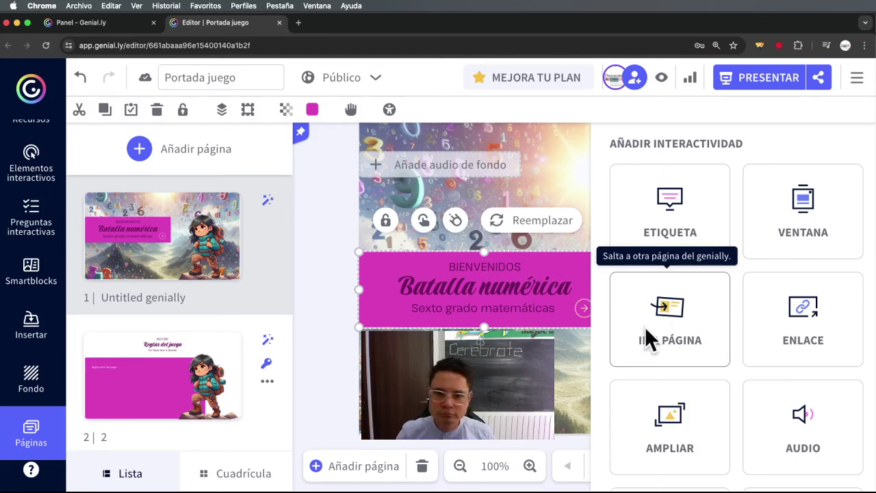
pyautogui.scroll(-3, 719, 375)
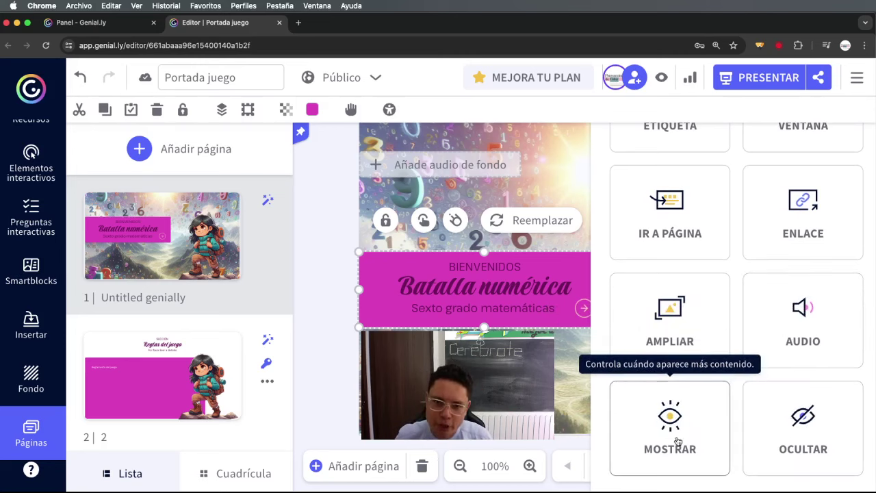
pyautogui.scroll(3, 763, 366)
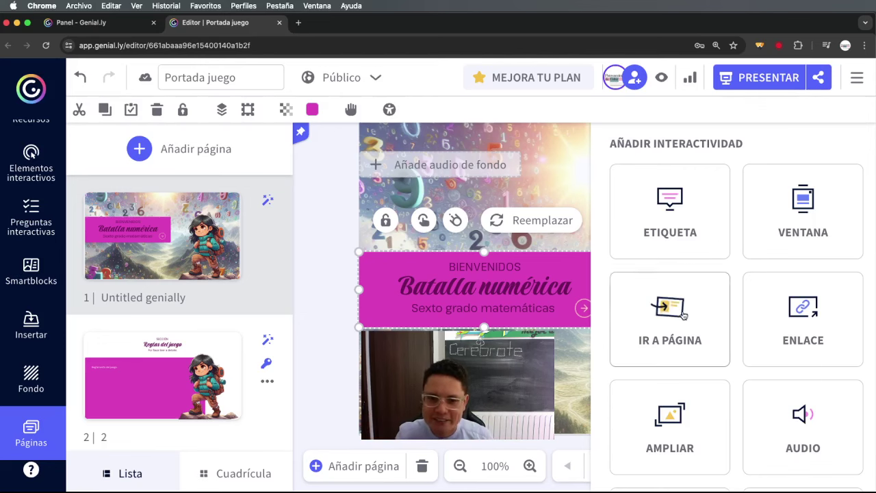
pyautogui.click(678, 323)
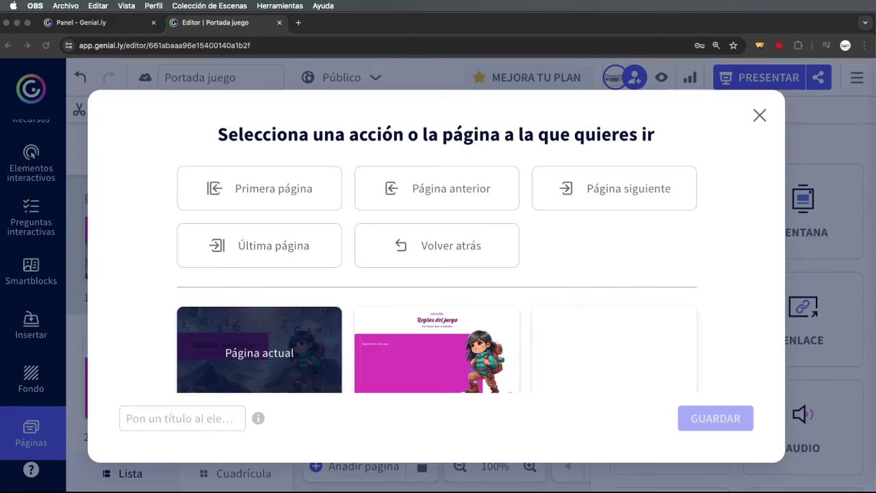
# Scroll the page-jump dialog and dismiss the annotation tools that came up.
pyautogui.scroll(-2, 580, 254)
pyautogui.scroll(2, 583, 253)
pyautogui.scroll(-2, 602, 193)
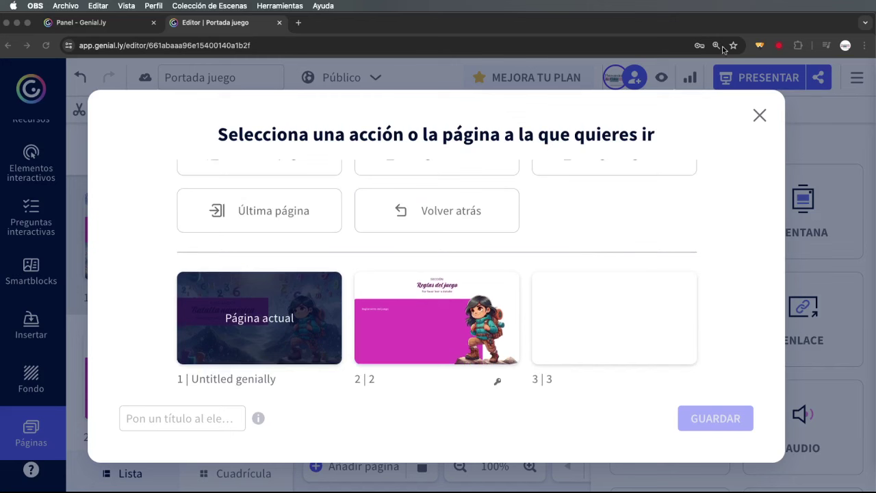
pyautogui.click(758, 45)
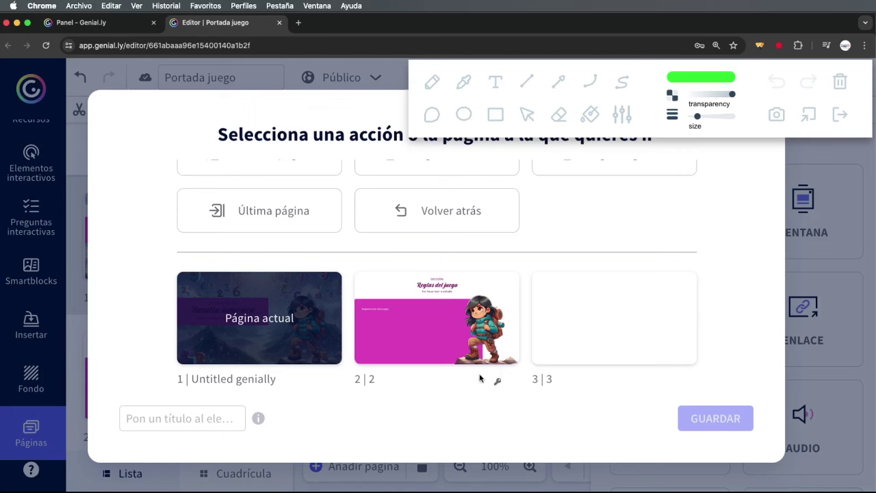
pyautogui.press('Escape')
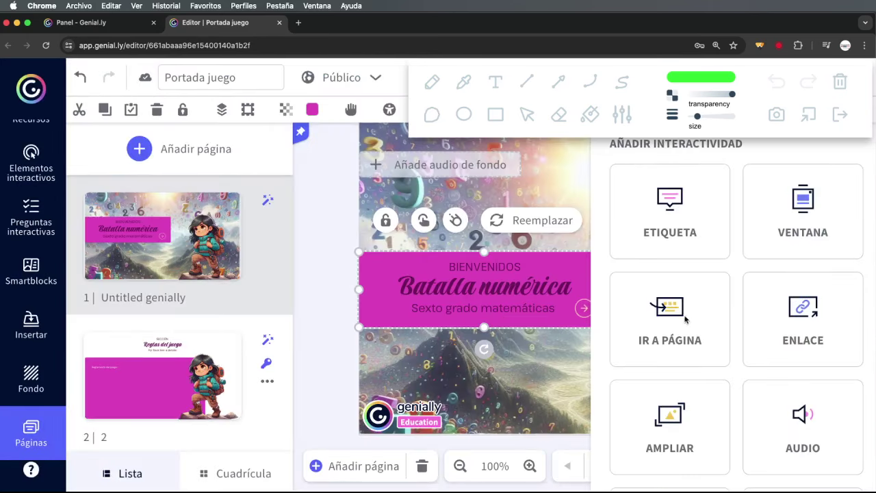
pyautogui.click(838, 114)
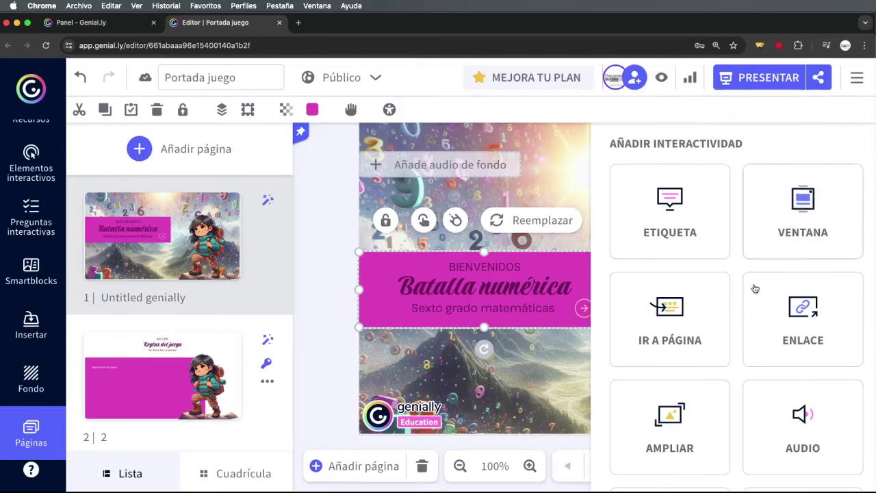
# Set the title block to jump to Reglas del juego (page 2) and save.
pyautogui.click(652, 311)
pyautogui.scroll(-1, 658, 334)
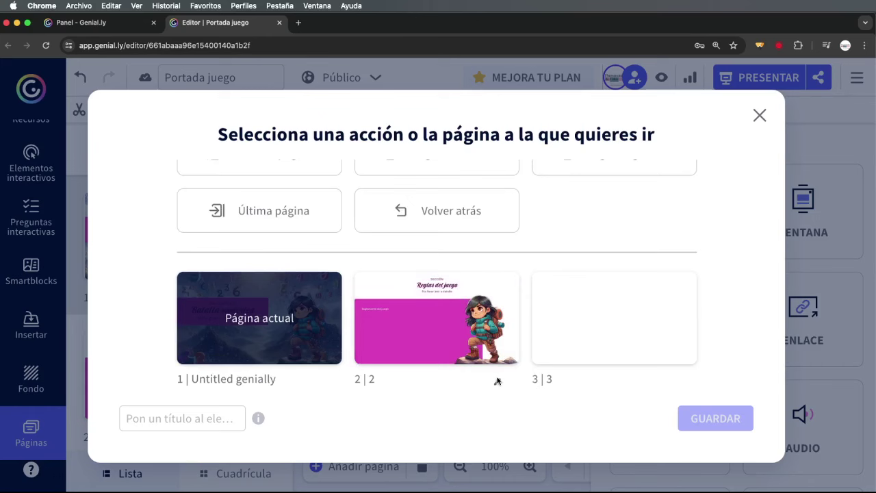
pyautogui.click(760, 118)
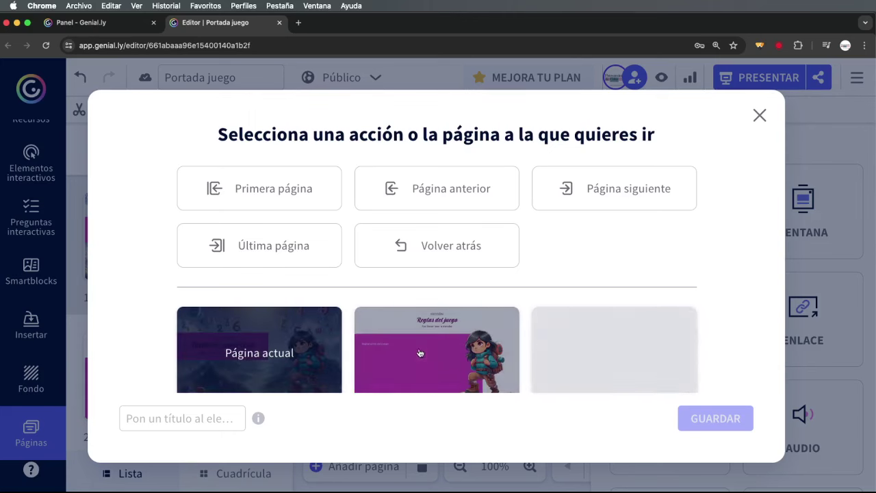
pyautogui.scroll(-1, 429, 349)
pyautogui.click(433, 325)
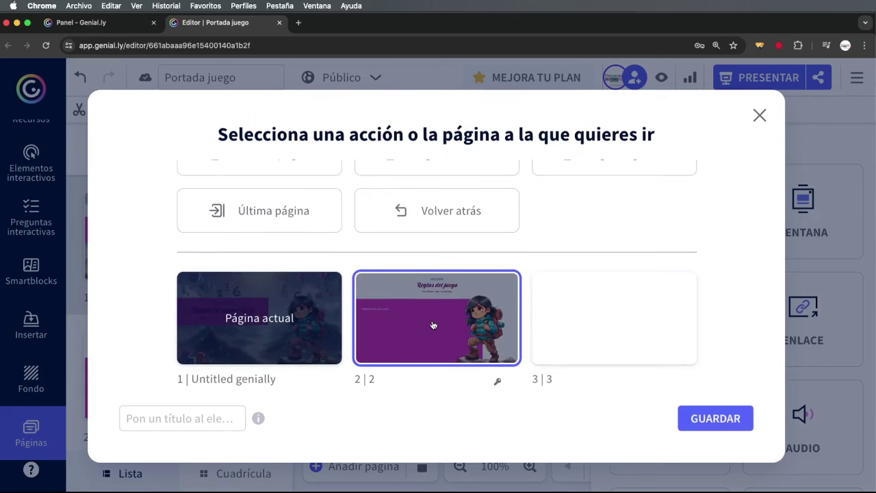
pyautogui.click(701, 423)
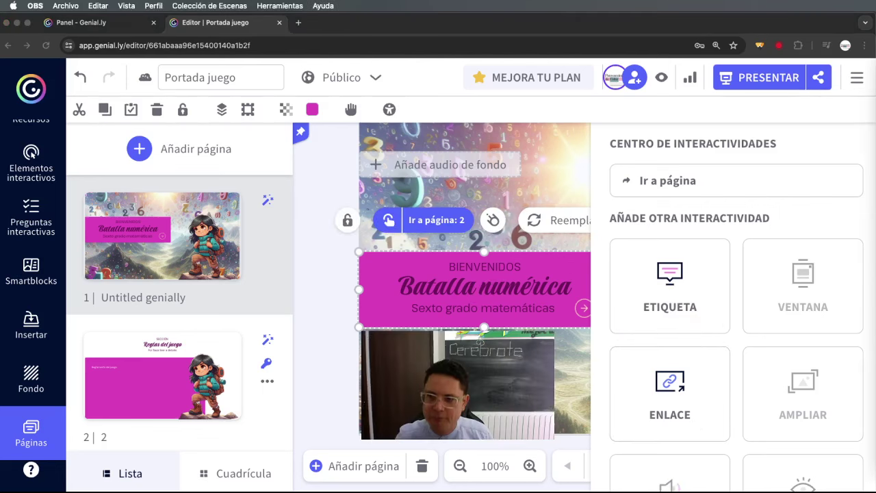
pyautogui.click(307, 217)
# Deselect the Batalla numérica title block so the whole cover page shows.
pyautogui.click(324, 180)
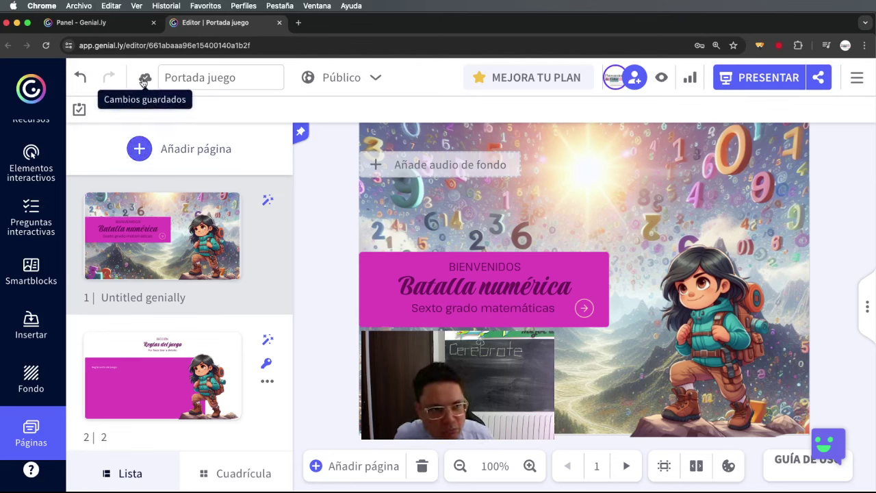
# Rename the project from 'Portada juego' to 'Ballata_Sexto'.
pyautogui.doubleClick(189, 79)
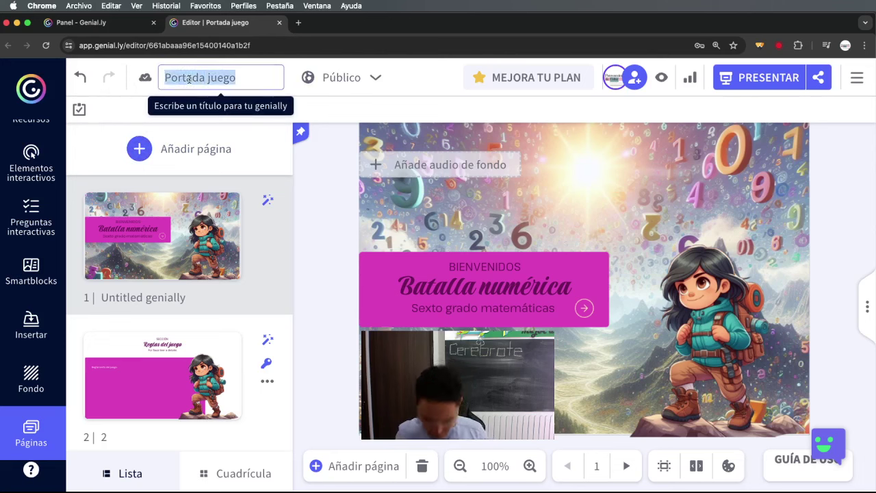
pyautogui.write('Balla num')
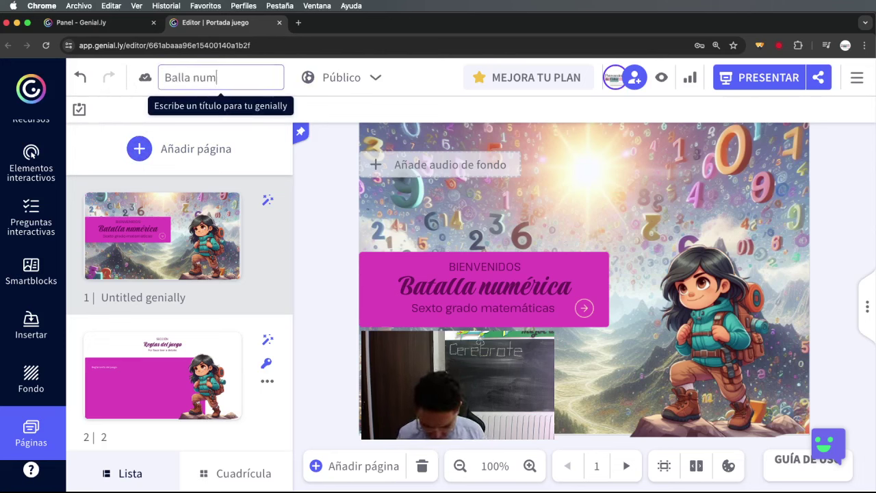
pyautogui.write('erica')
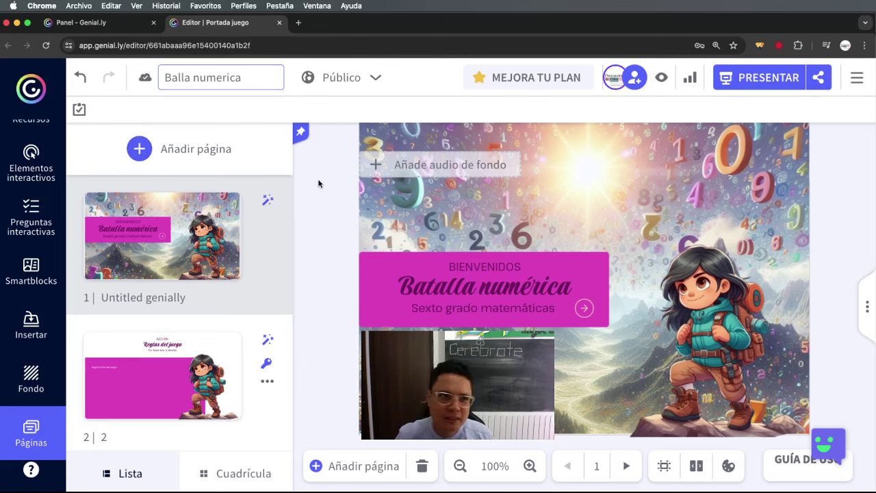
pyautogui.press('BackSpace')
pyautogui.write('é')
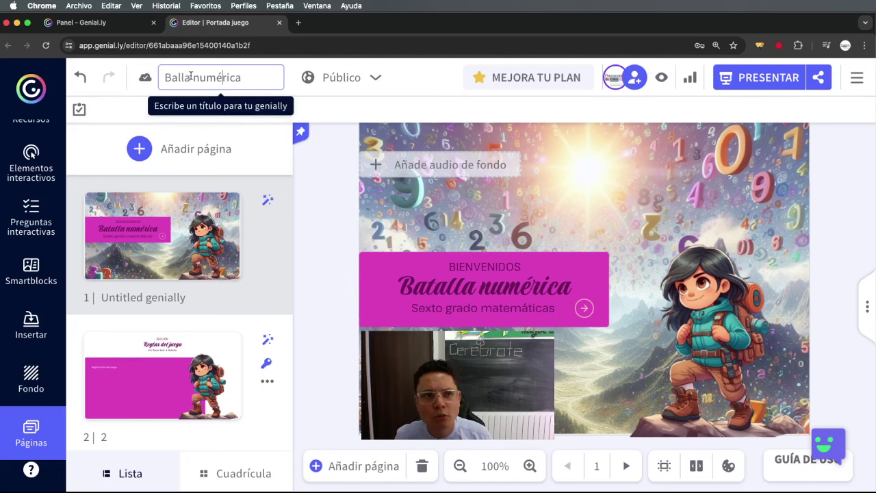
pyautogui.moveTo(191, 77); pyautogui.dragTo(271, 76)
pyautogui.write('_Sexto')
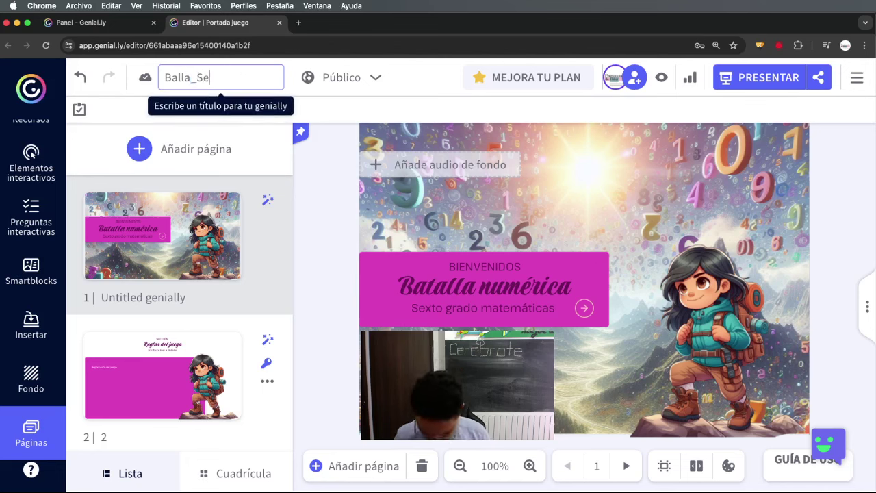
pyautogui.click(322, 179)
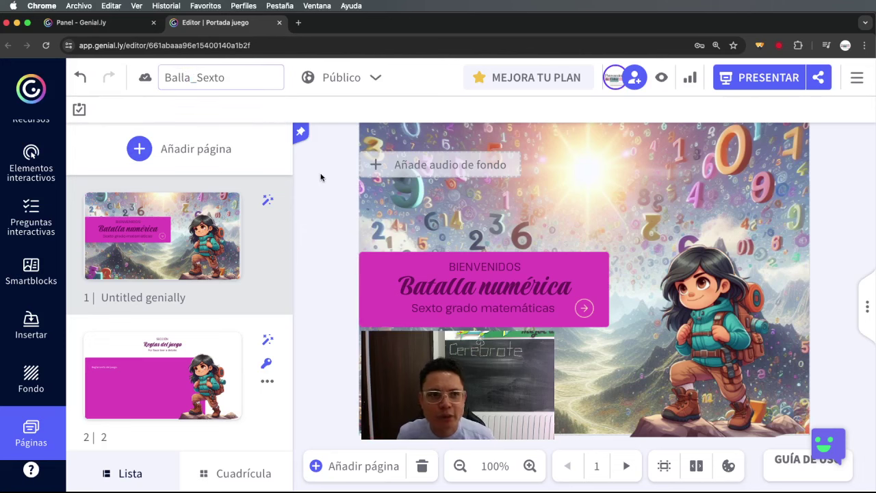
pyautogui.click(192, 81)
pyautogui.write('ta')
pyautogui.click(328, 195)
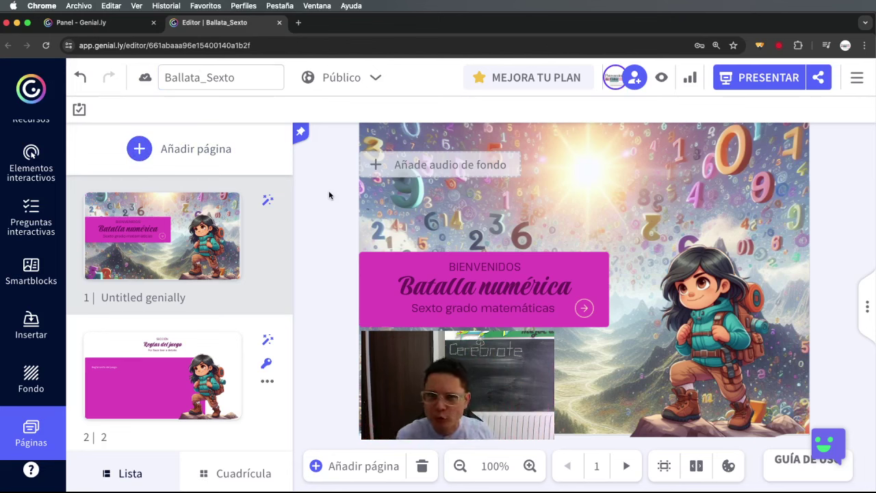
# Present the game, reload it, and follow the BIENVENIDOS cover arrow to the locked page.
pyautogui.click(761, 87)
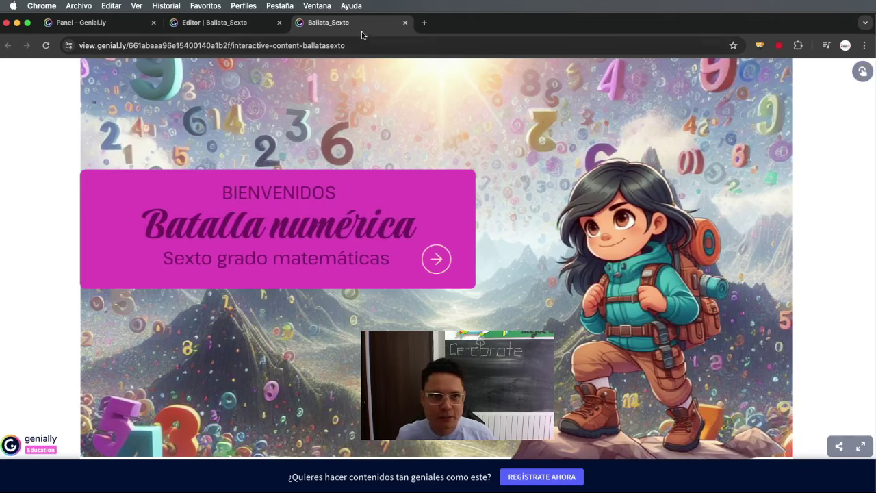
pyautogui.press('super+r')
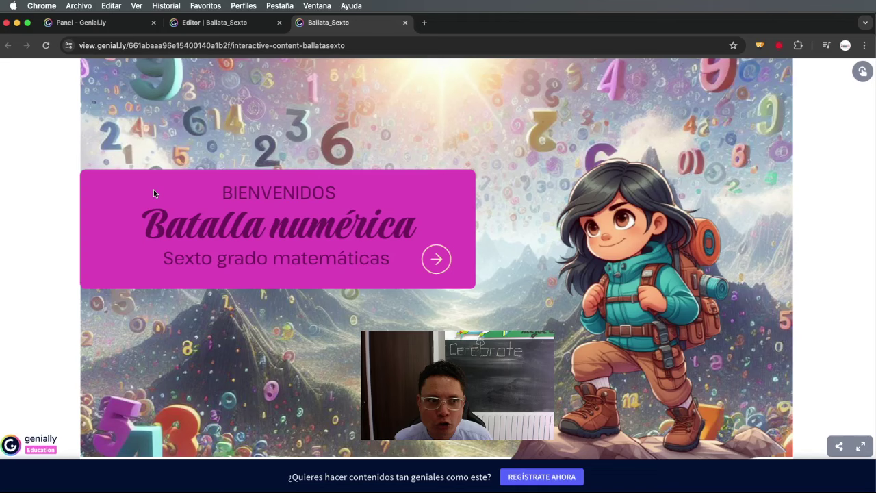
pyautogui.click(206, 179)
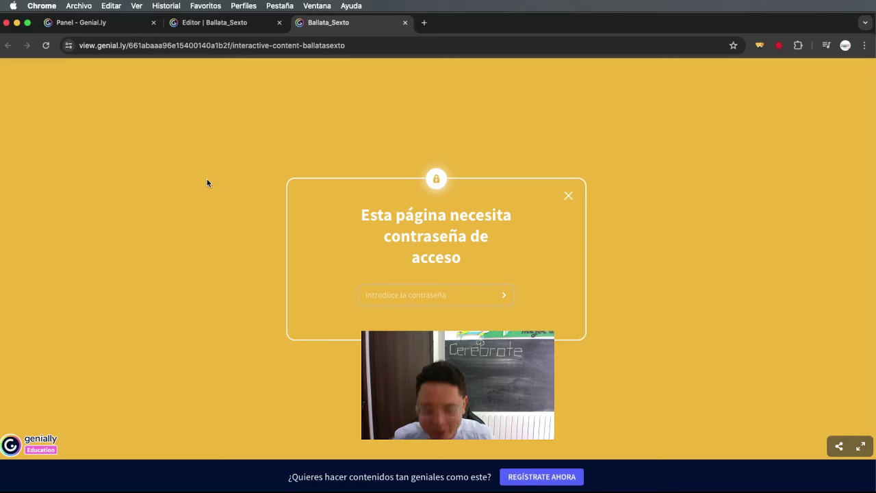
# Enter an access password in the rules page's lock prompt and submit it.
pyautogui.click(382, 288)
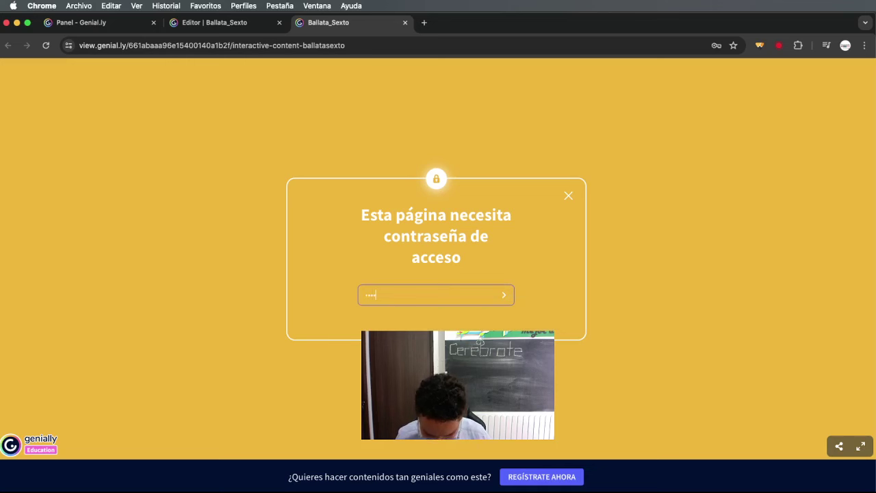
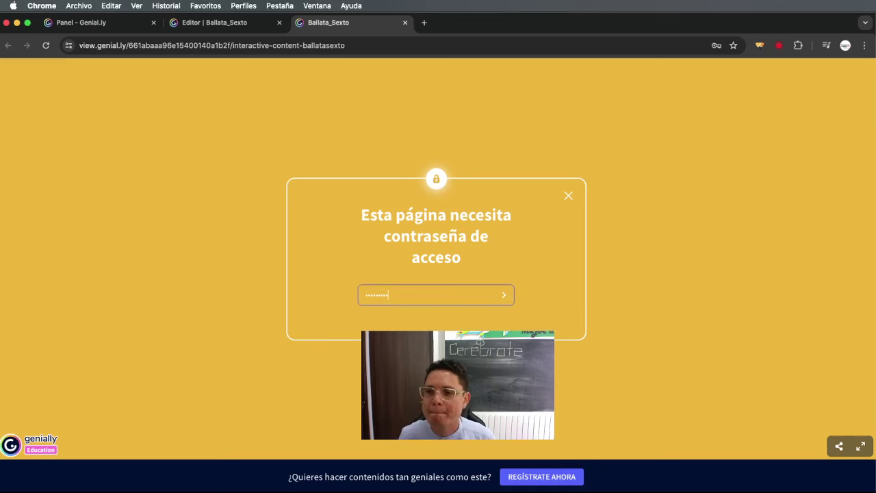
pyautogui.click(503, 299)
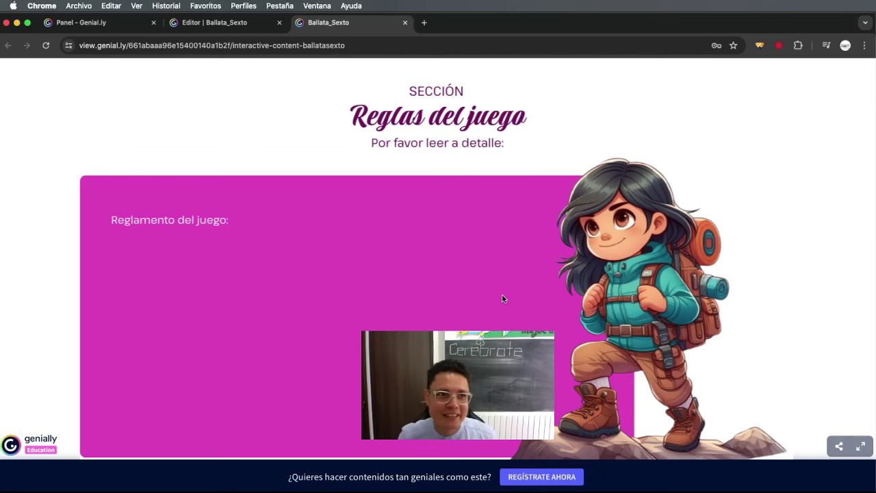
# Reload the preview and submit another password attempt.
pyautogui.click(286, 44)
pyautogui.press('Return')
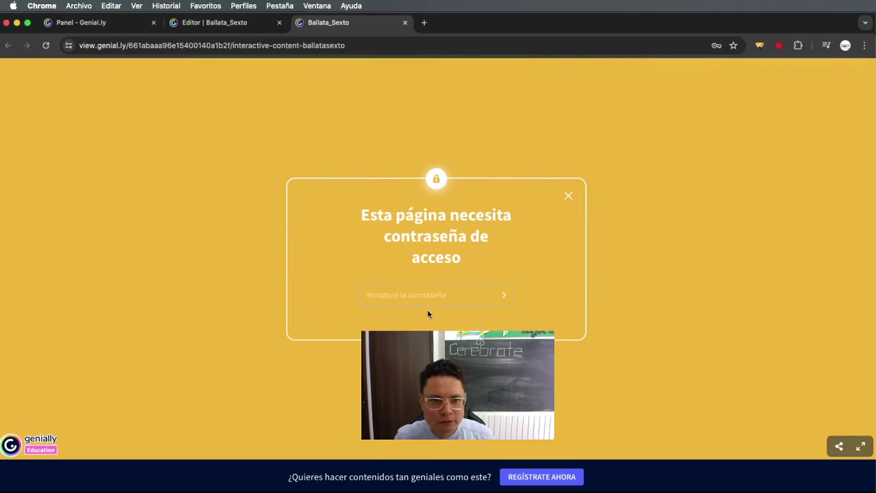
pyautogui.click(407, 295)
pyautogui.write('c')
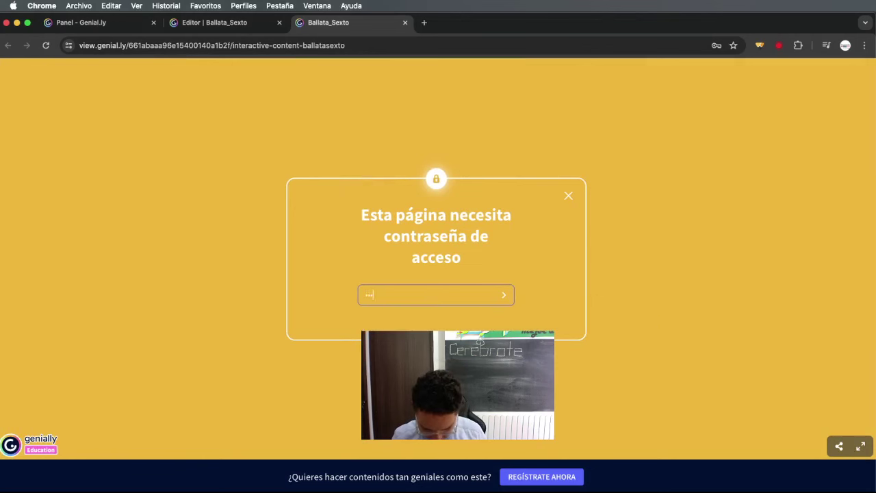
pyautogui.click(503, 295)
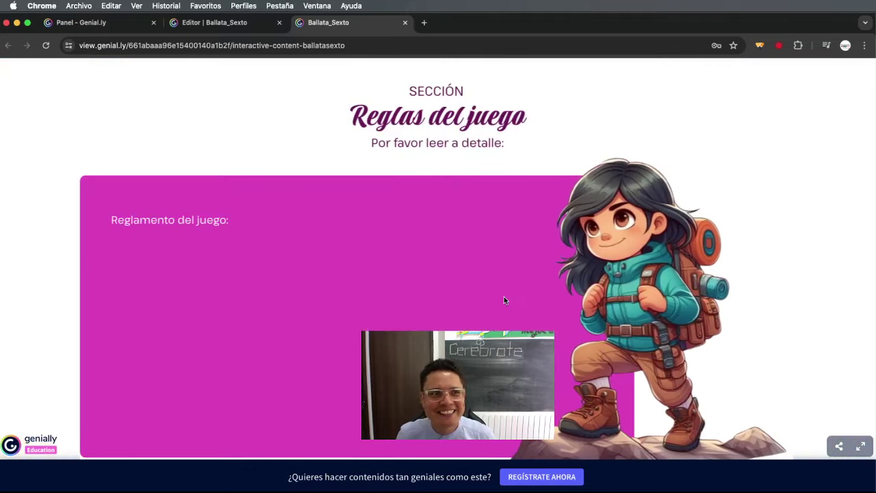
# Reload again, follow the cover arrow, and retype the access password.
pyautogui.click(277, 44)
pyautogui.press('Return')
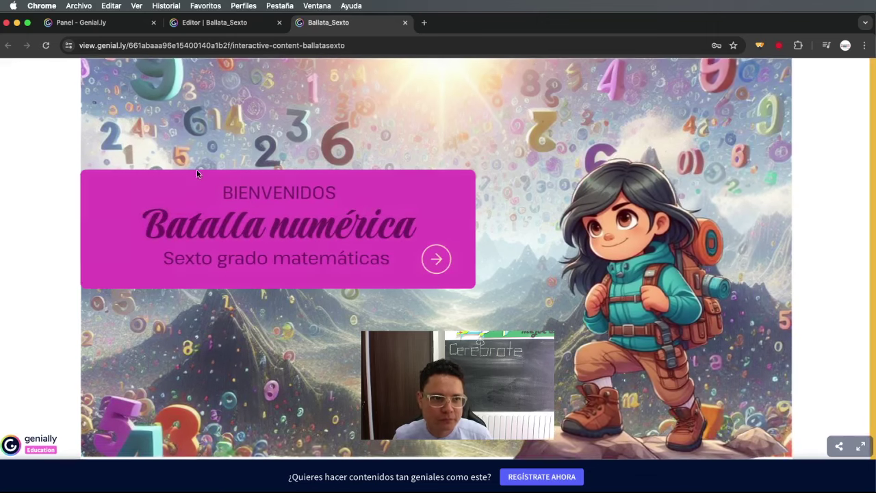
pyautogui.click(446, 261)
pyautogui.click(465, 294)
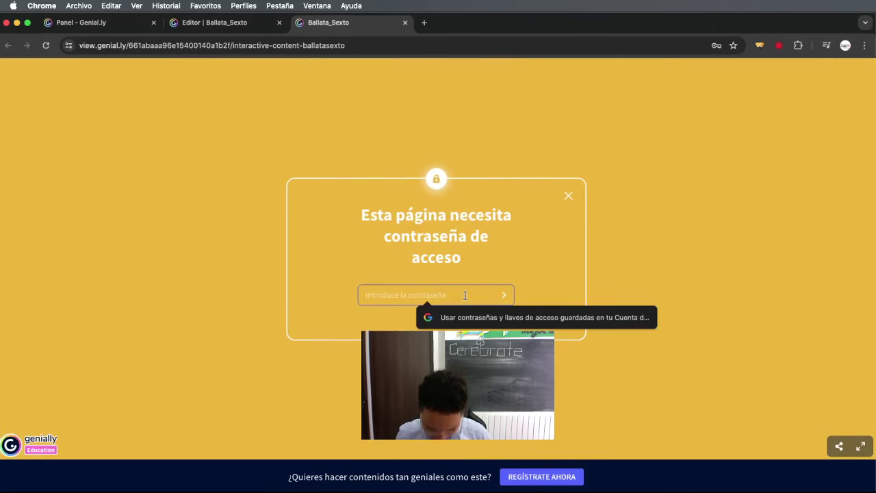
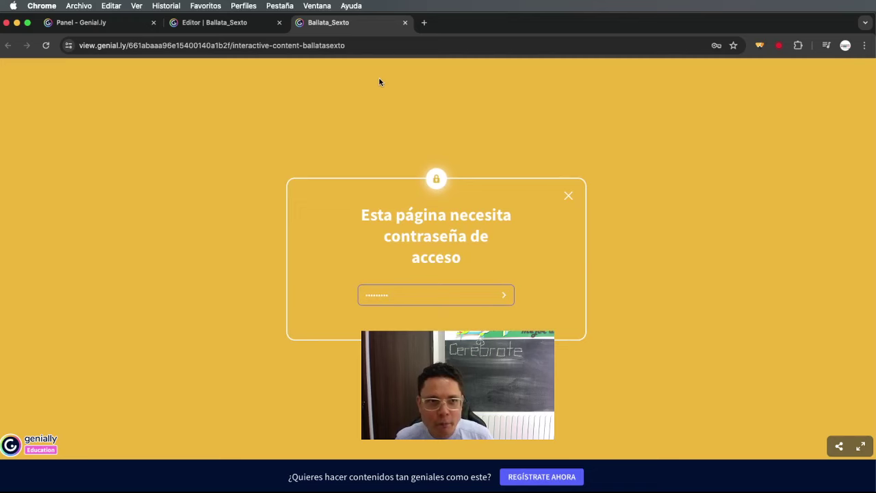
# Return to the 'Editor | Ballata_Sexto' tab and select the cover's pink title rectangle.
pyautogui.click(231, 25)
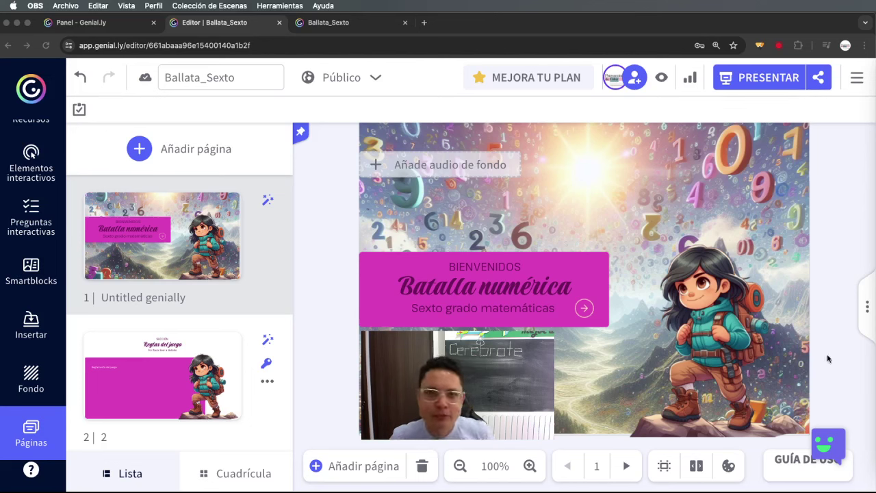
pyautogui.click(387, 267)
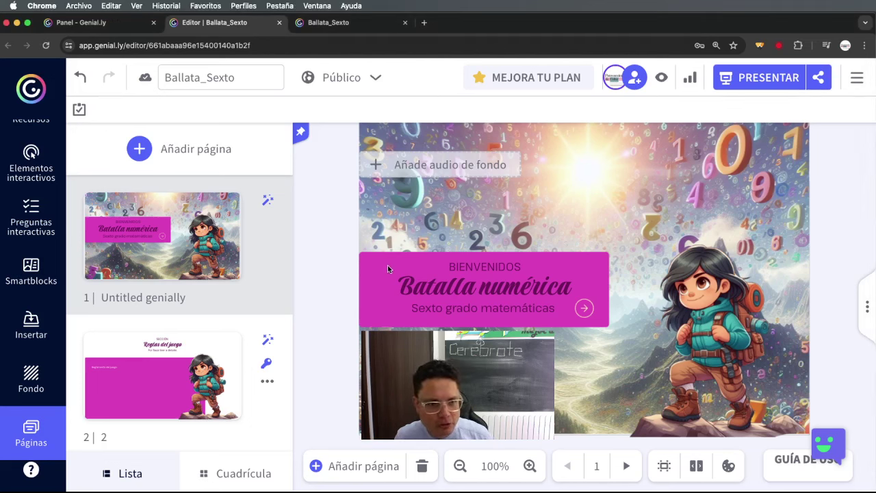
pyautogui.click(387, 266)
pyautogui.click(373, 256)
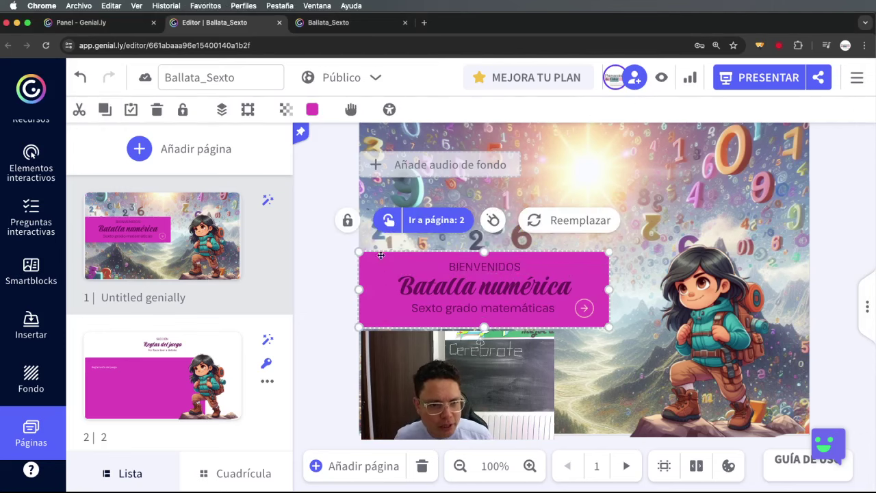
# Group the pink rectangle with the Bienvenidos, Batalla numérica and Sexto grado texts.
pyautogui.click(453, 268)
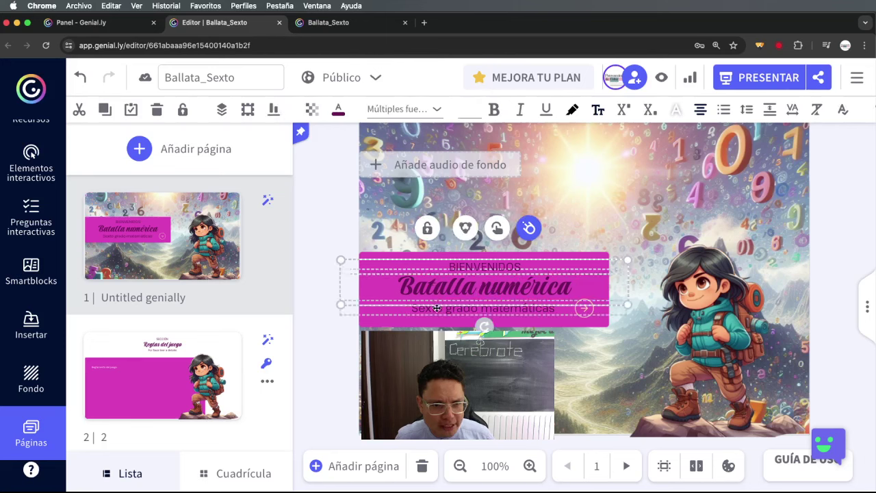
pyautogui.keyDown('shift'); pyautogui.click(414, 325); pyautogui.keyUp('shift')
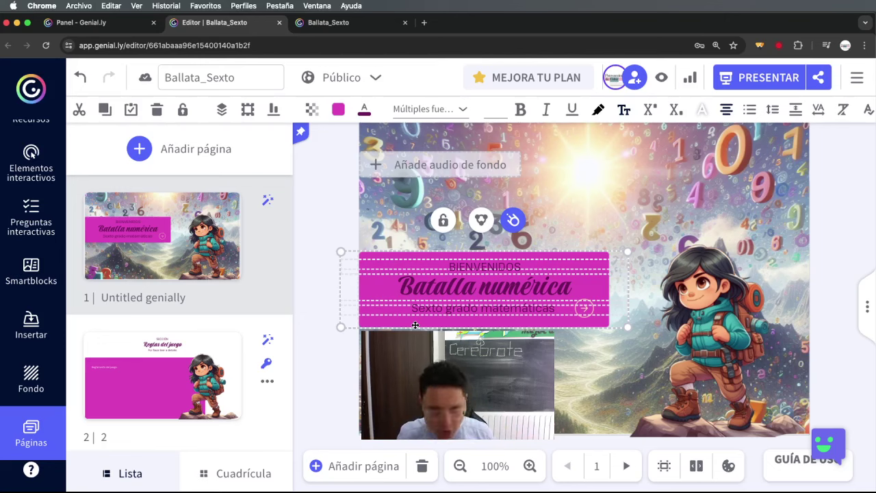
pyautogui.rightClick(424, 295)
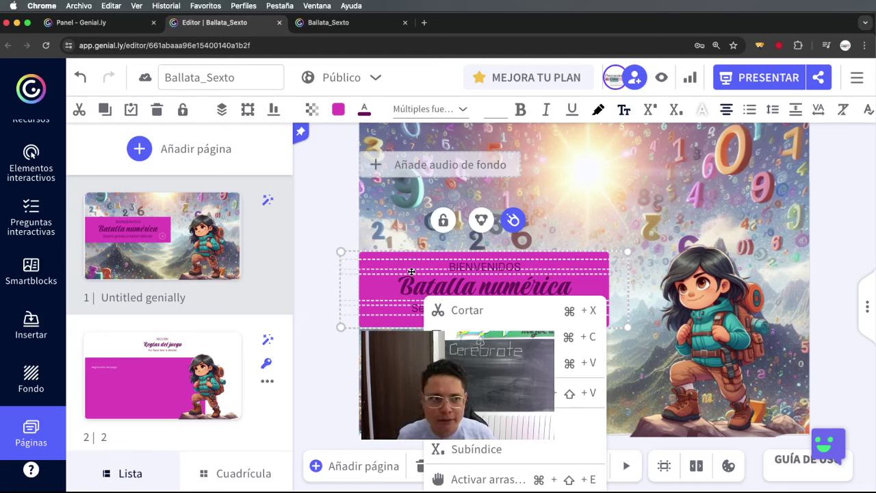
pyautogui.click(412, 272)
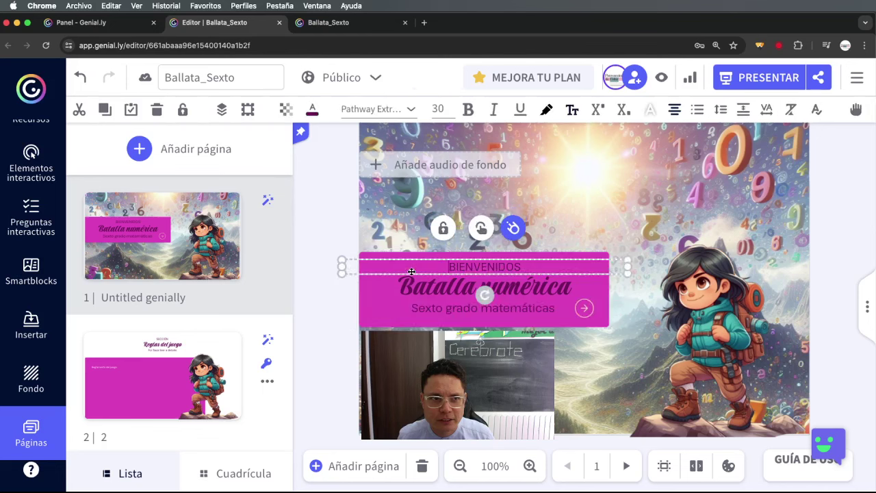
pyautogui.click(377, 294)
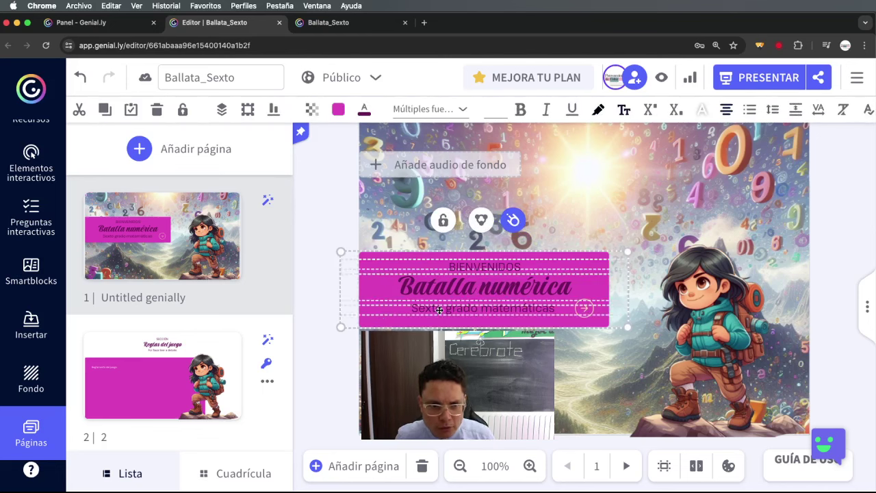
pyautogui.press('super+g')
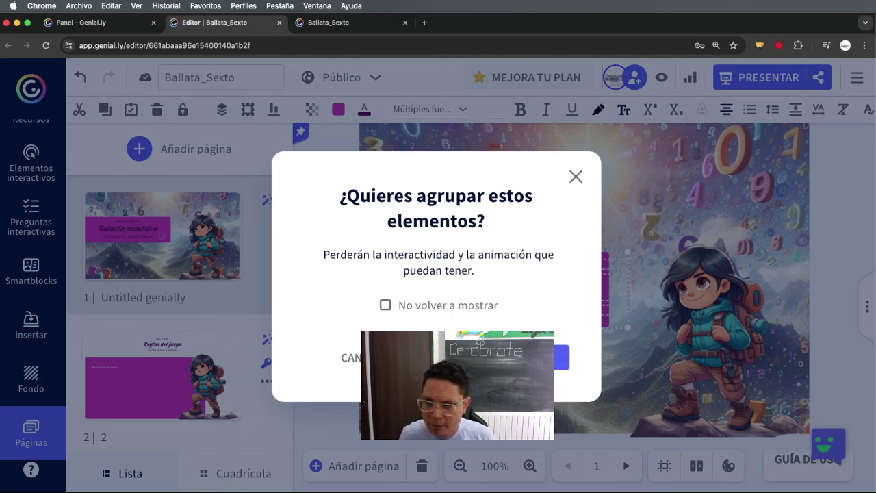
pyautogui.press('super+Tab')
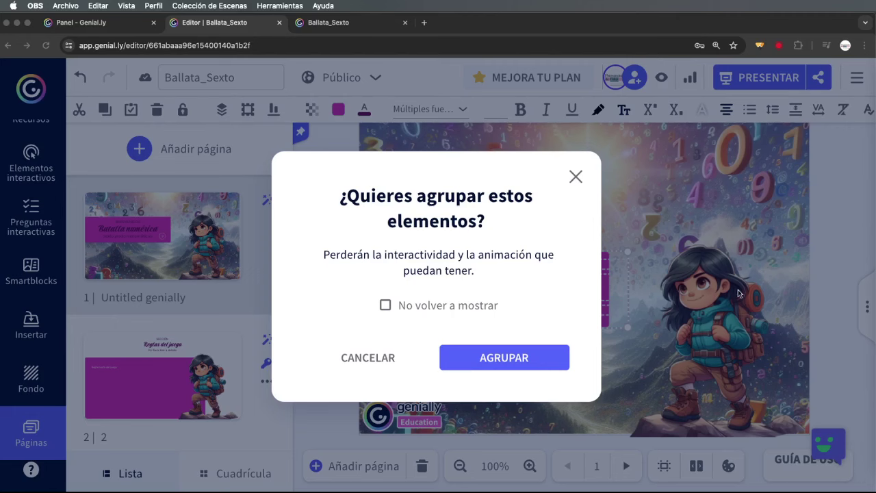
pyautogui.click(505, 361)
pyautogui.click(503, 361)
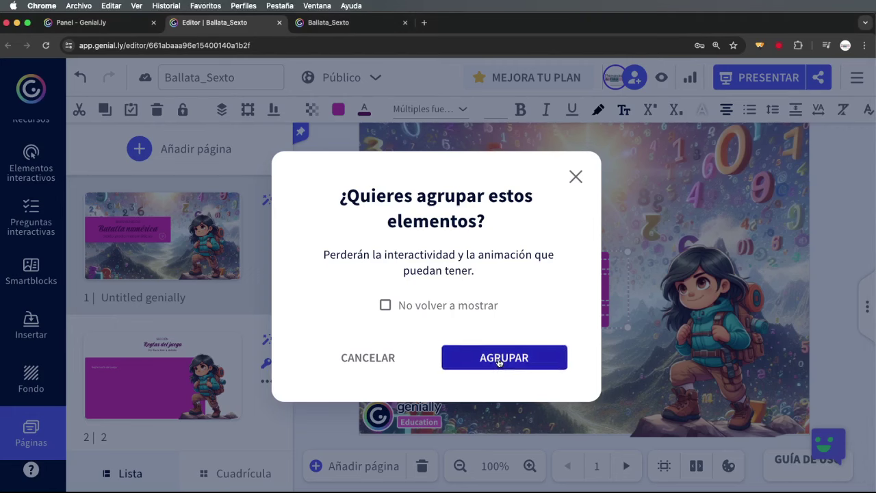
pyautogui.click(322, 288)
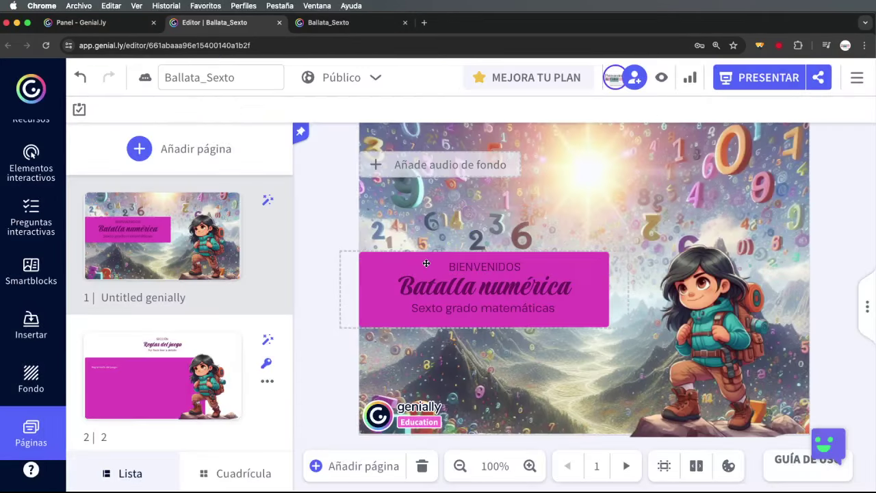
# Link the grouped title block to page 2, Reglas del juego, and save.
pyautogui.click(425, 262)
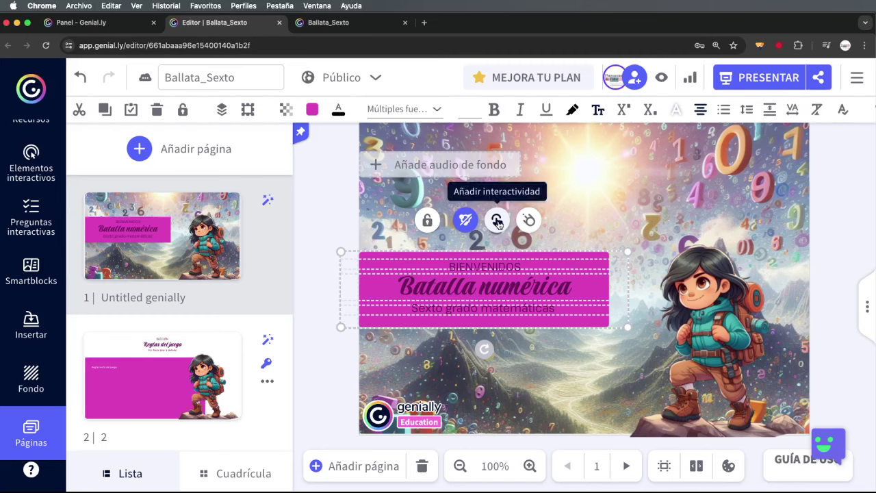
pyautogui.click(497, 220)
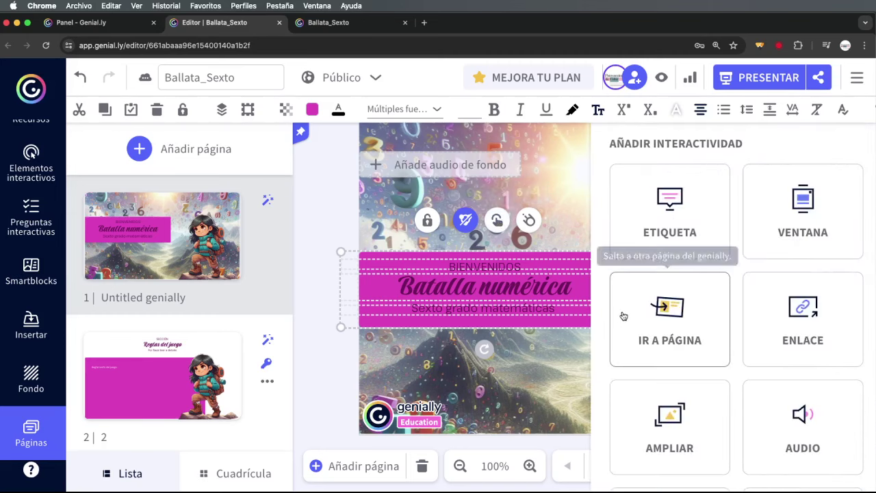
pyautogui.click(616, 319)
pyautogui.click(465, 355)
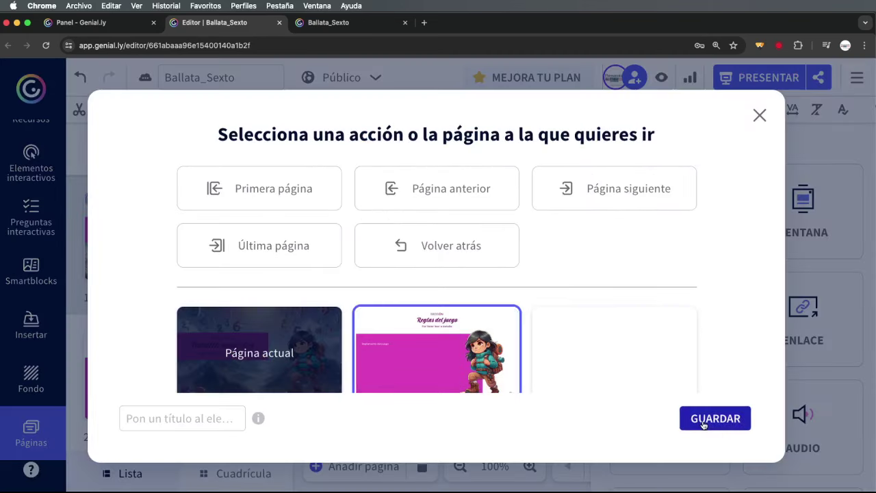
pyautogui.click(705, 419)
pyautogui.click(320, 239)
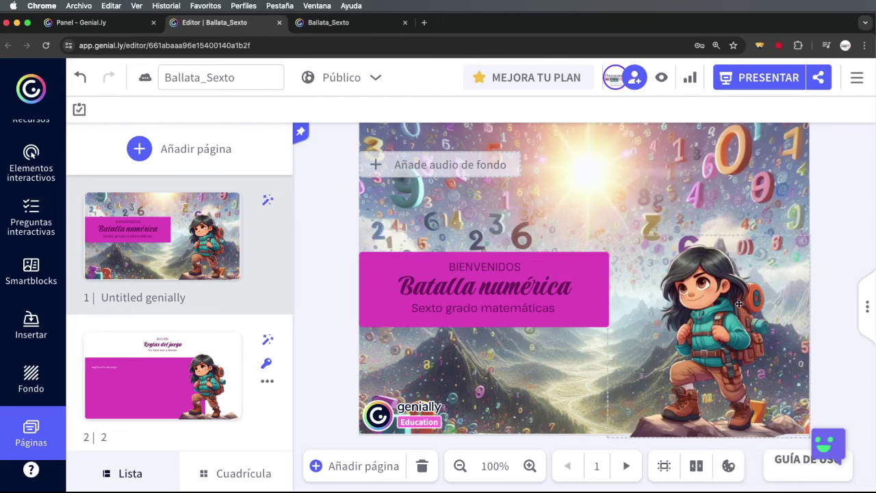
# Set the character image's animation effect to Ninguno.
pyautogui.click(692, 286)
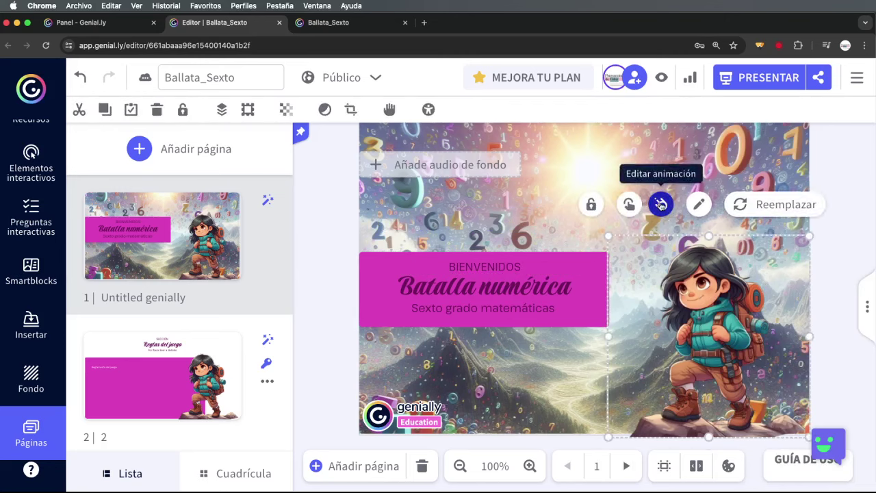
pyautogui.click(660, 203)
pyautogui.click(657, 204)
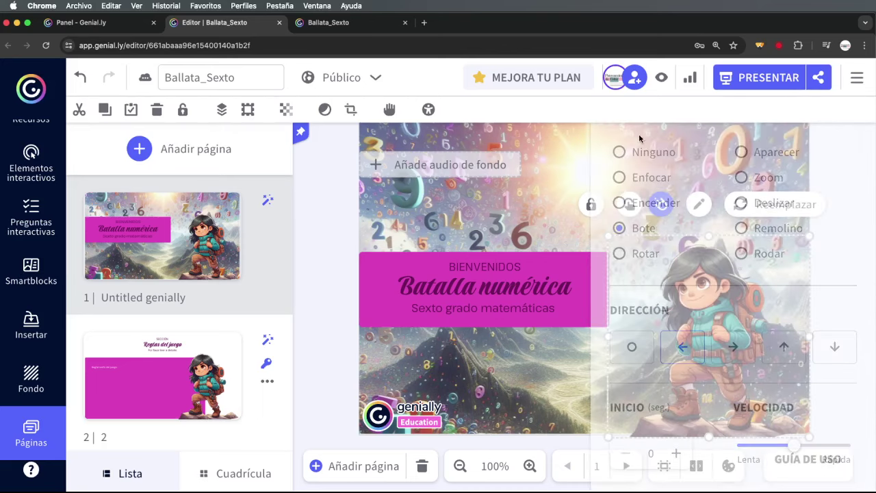
pyautogui.click(619, 153)
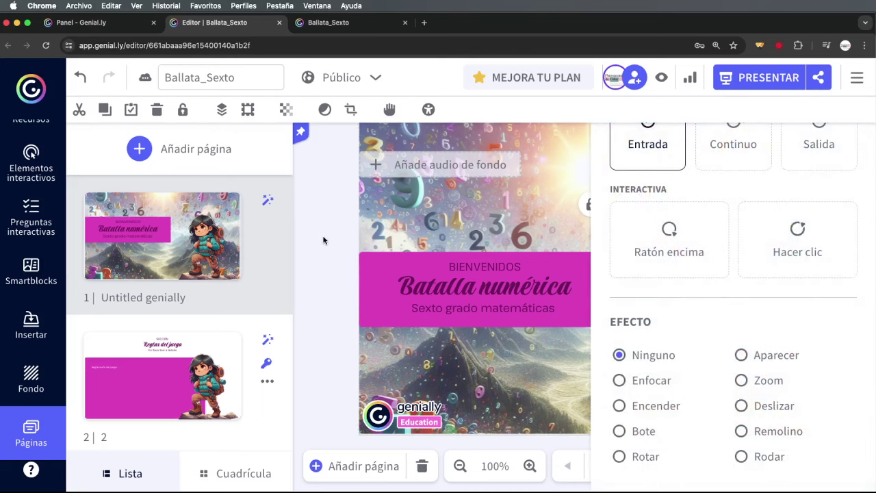
pyautogui.click(329, 242)
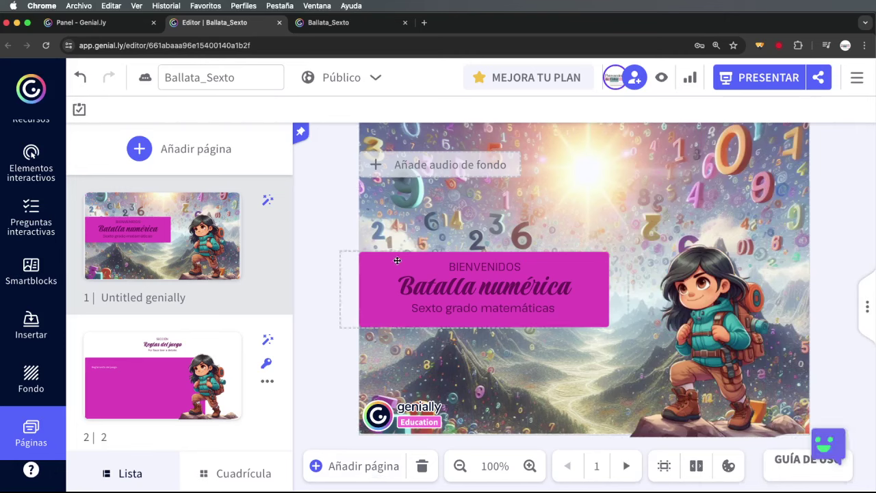
pyautogui.click(353, 262)
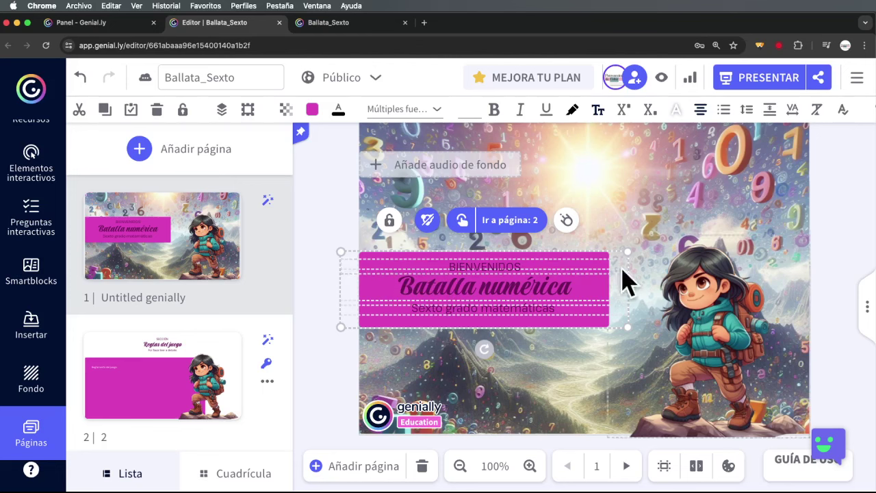
pyautogui.click(342, 227)
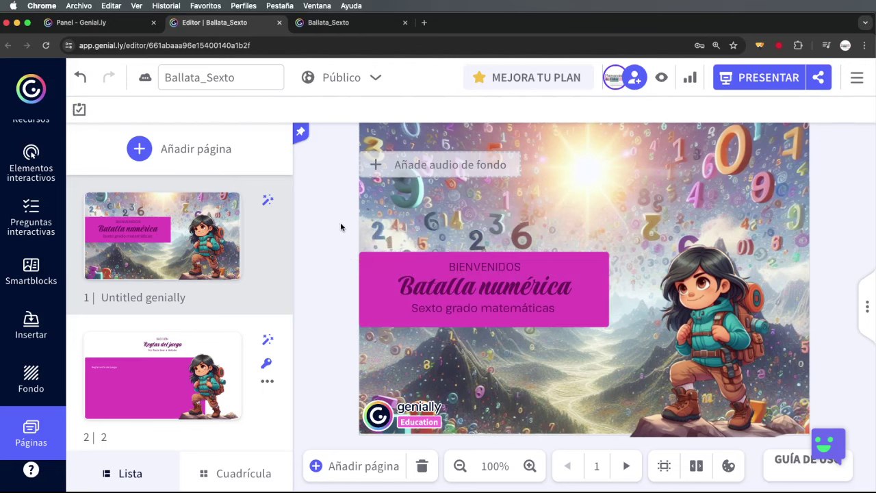
# Apply the Entrada effect Bote to the title group, with the right-arrow direction.
pyautogui.click(401, 273)
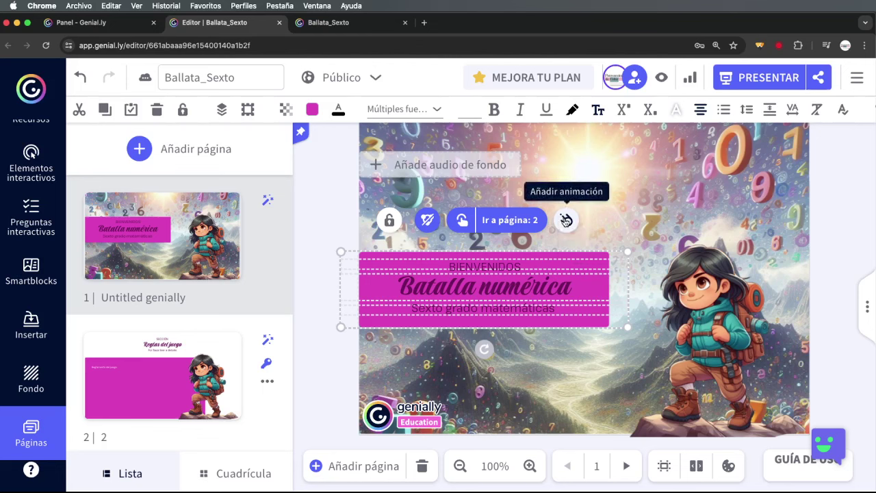
pyautogui.click(566, 220)
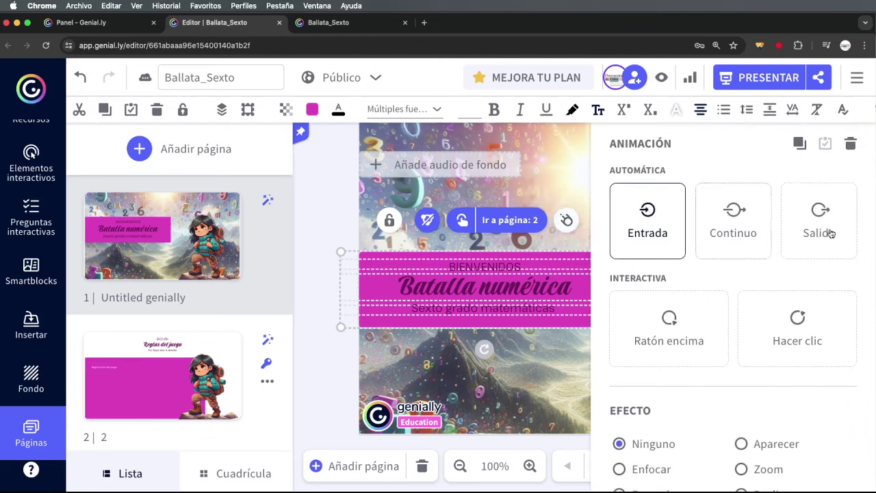
pyautogui.scroll(-2, 689, 323)
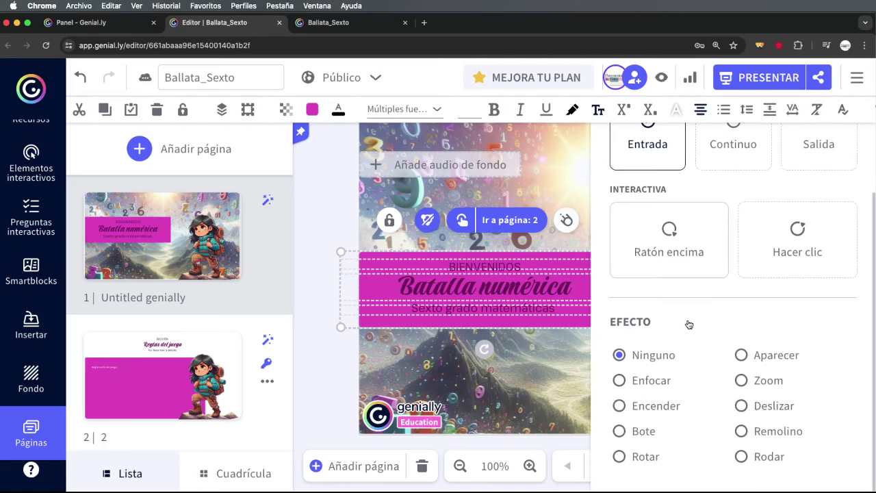
pyautogui.scroll(2, 688, 294)
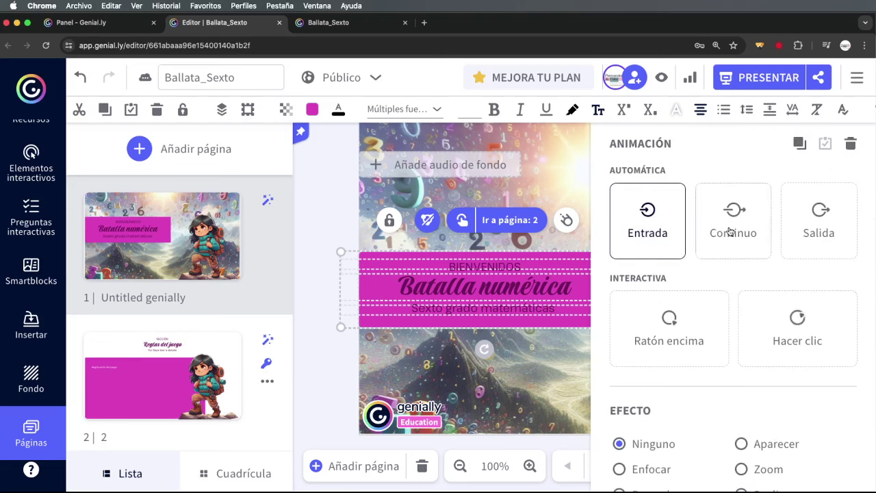
pyautogui.scroll(-2, 688, 281)
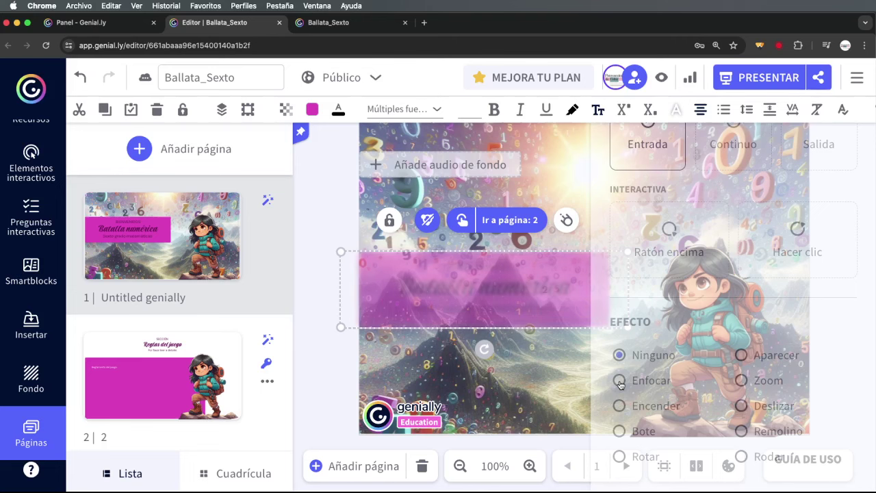
pyautogui.click(620, 433)
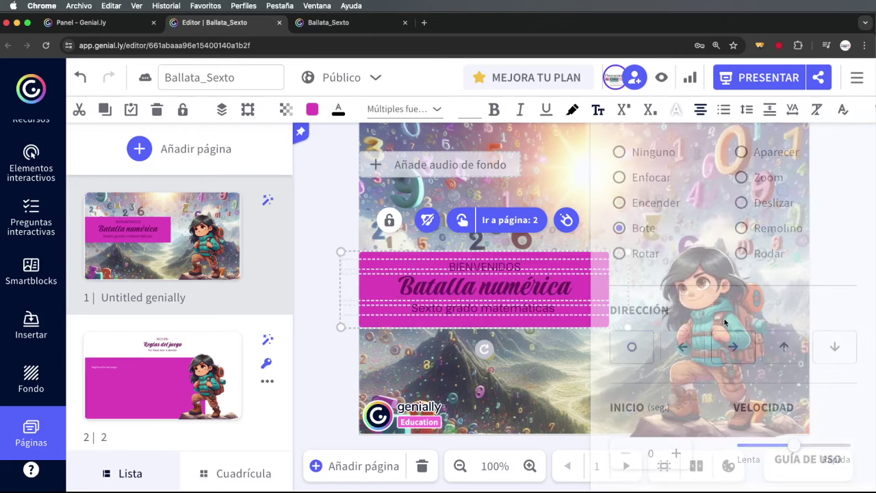
pyautogui.click(726, 323)
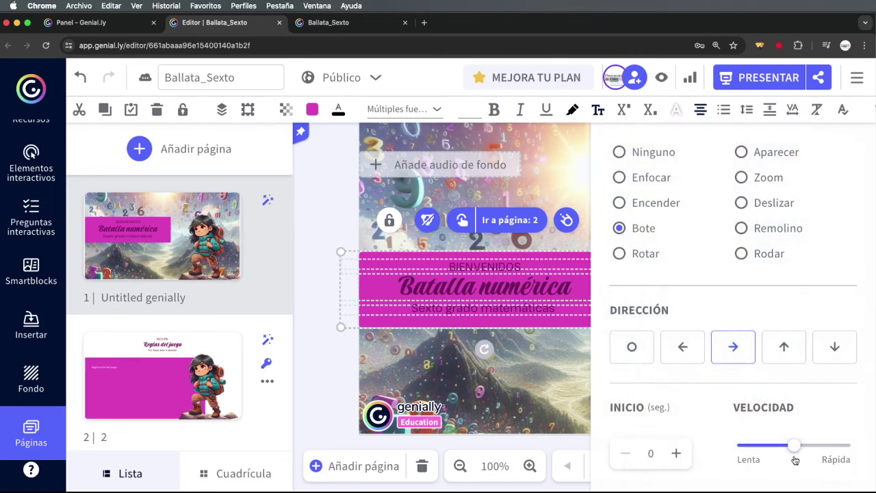
pyautogui.click(333, 353)
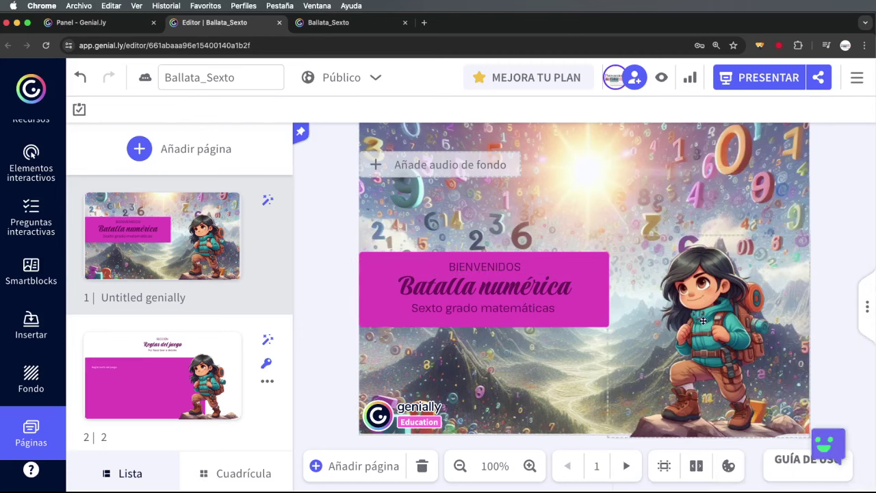
pyautogui.click(738, 79)
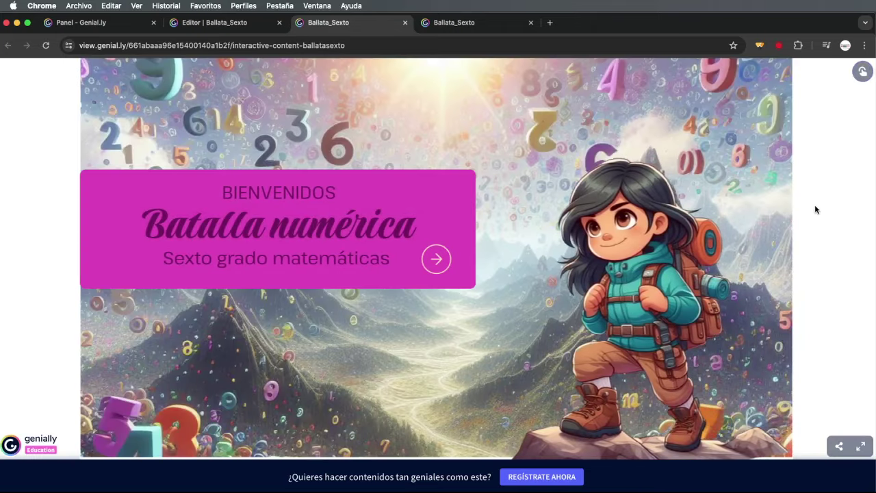
# Reload the view.genial.ly preview tab to replay the animated cover.
pyautogui.click(386, 46)
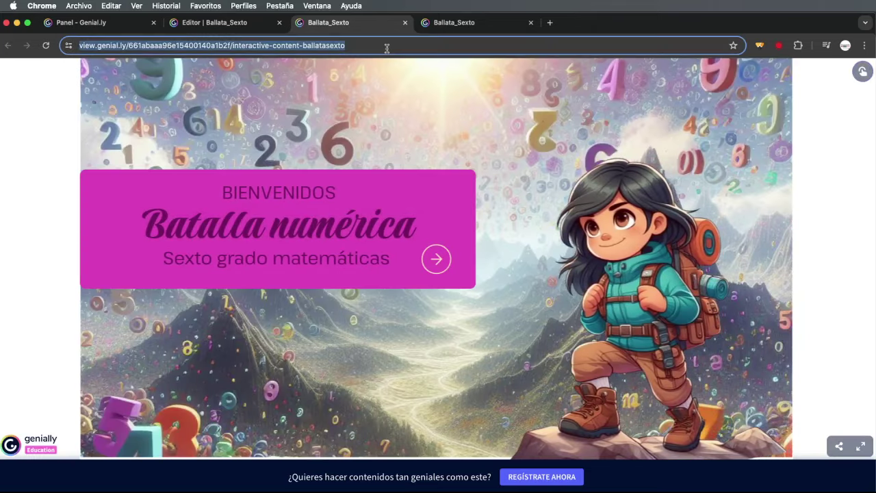
pyautogui.press('Return')
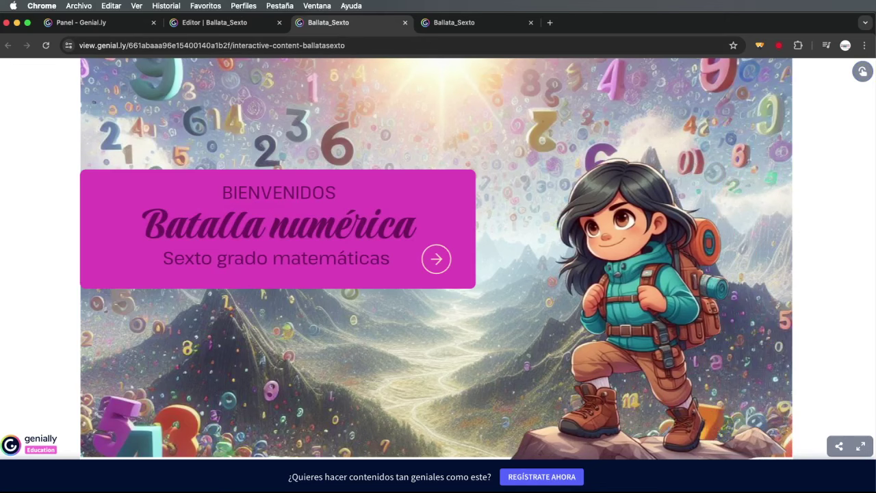
pyautogui.press('super+Tab')
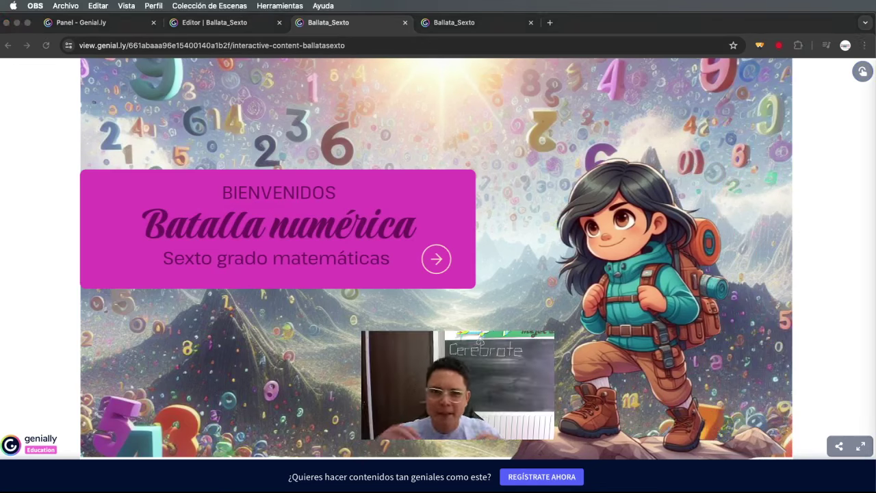
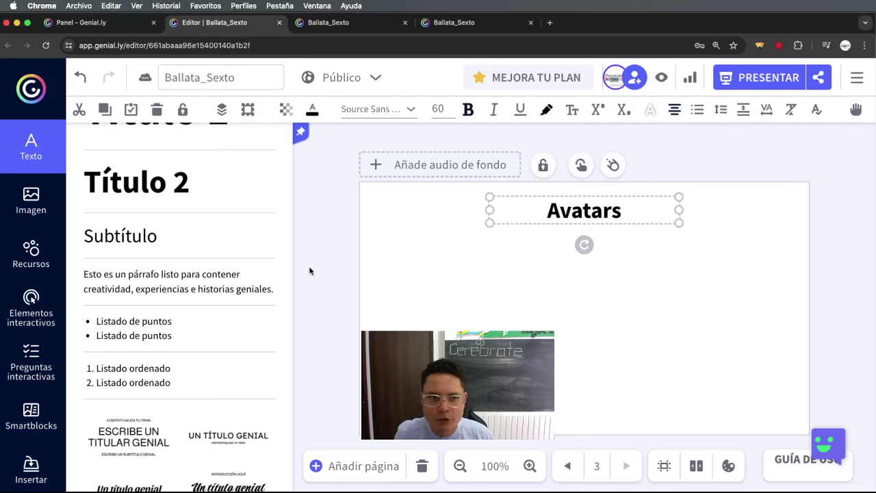
# Insert heart, globe and card icons from the icons library onto the Avatars page.
pyautogui.click(319, 273)
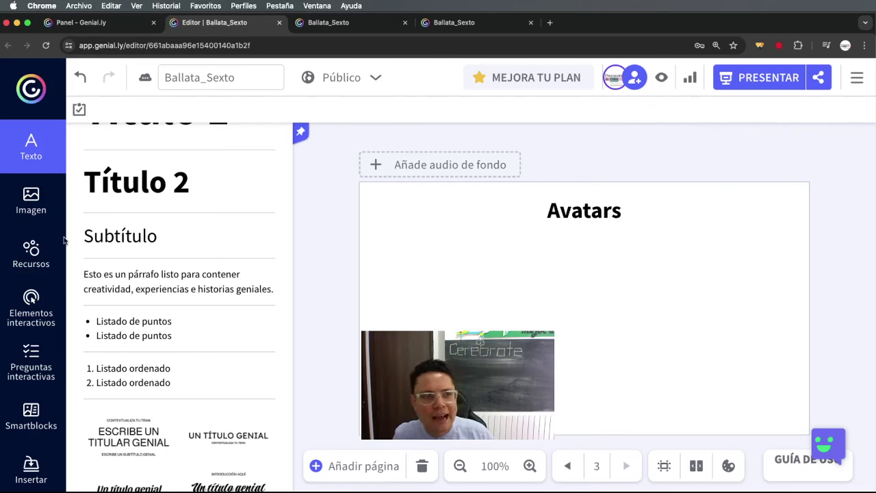
pyautogui.click(34, 202)
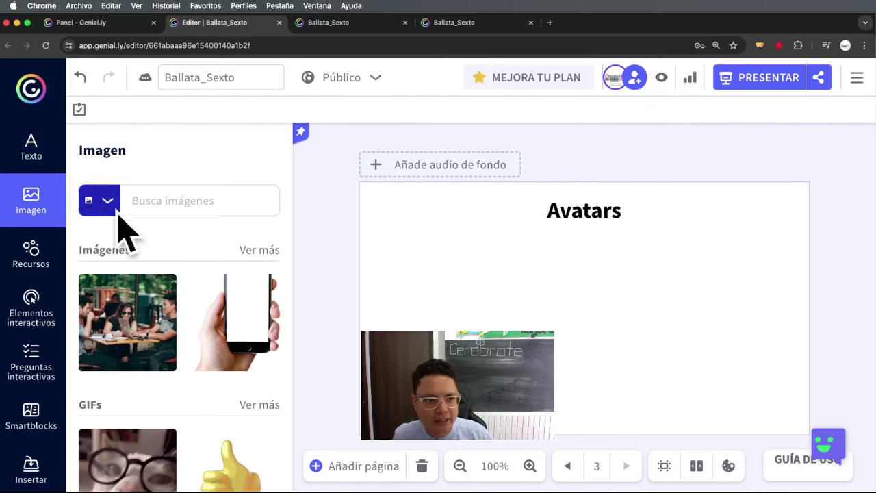
pyautogui.click(13, 255)
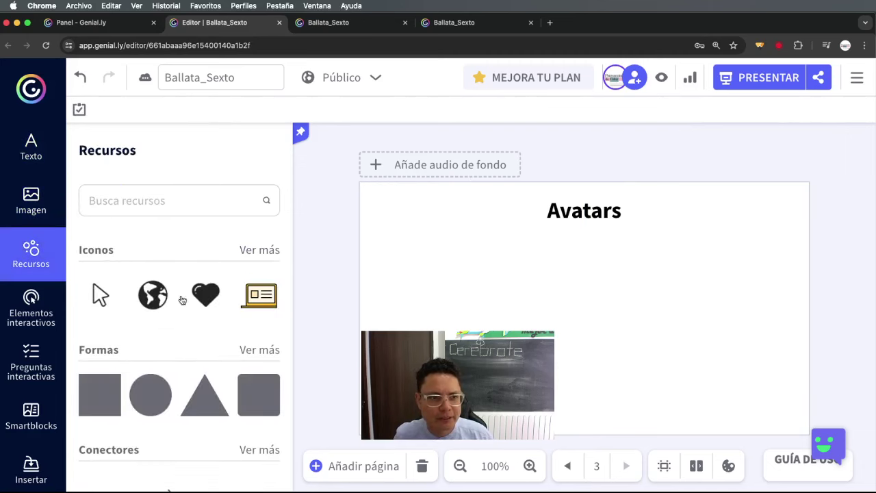
pyautogui.click(205, 295)
pyautogui.click(157, 301)
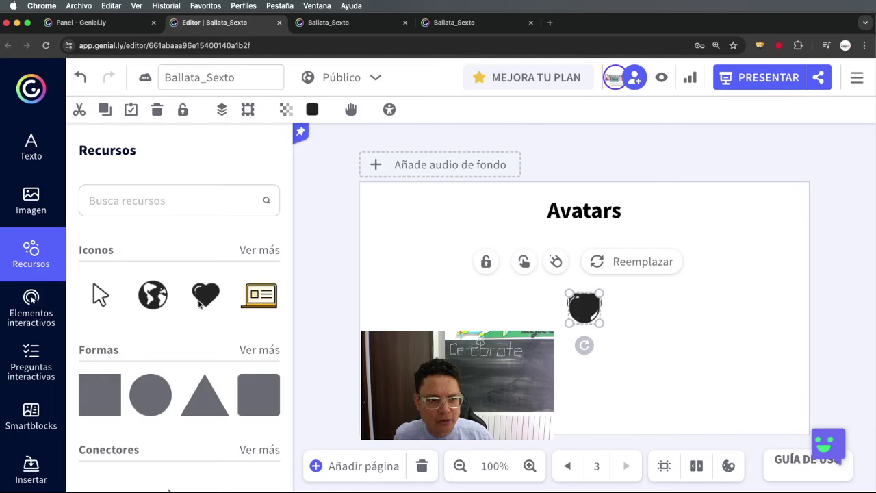
pyautogui.click(261, 308)
# Line the heart, globe and card icons up in a row beneath the Avatars title.
pyautogui.moveTo(587, 307); pyautogui.dragTo(500, 282)
pyautogui.moveTo(633, 279); pyautogui.dragTo(601, 277)
pyautogui.moveTo(715, 280); pyautogui.dragTo(705, 278)
pyautogui.click(319, 331)
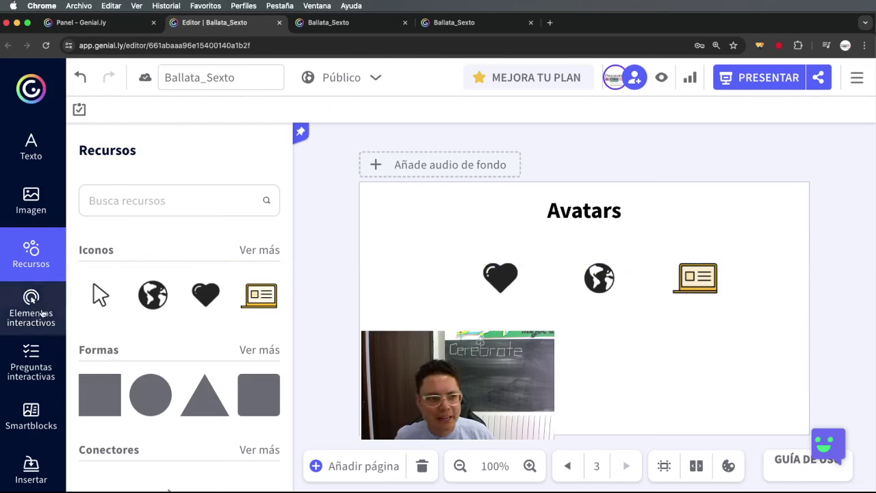
# Go to page 2, Reglas del juego, from the pages list.
pyautogui.scroll(-3, 41, 313)
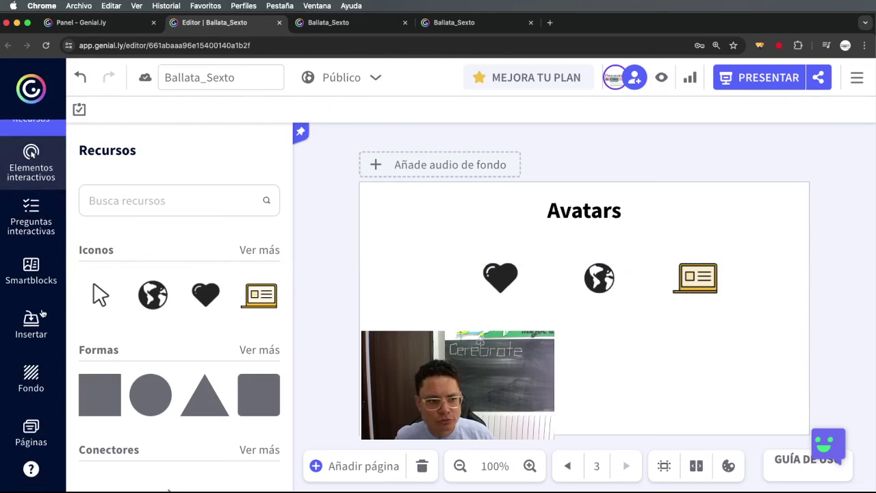
pyautogui.click(31, 435)
pyautogui.click(131, 254)
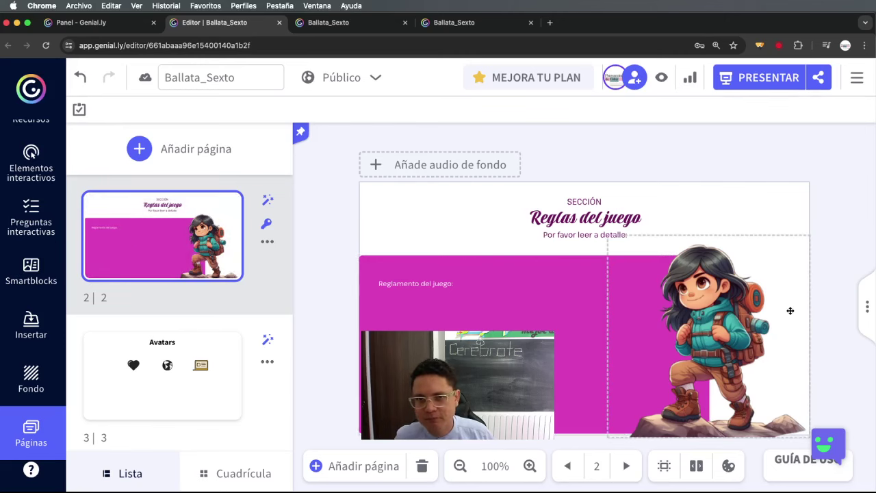
# Return to the Reglas del juego page with the icons and shapes library showing.
pyautogui.click(128, 393)
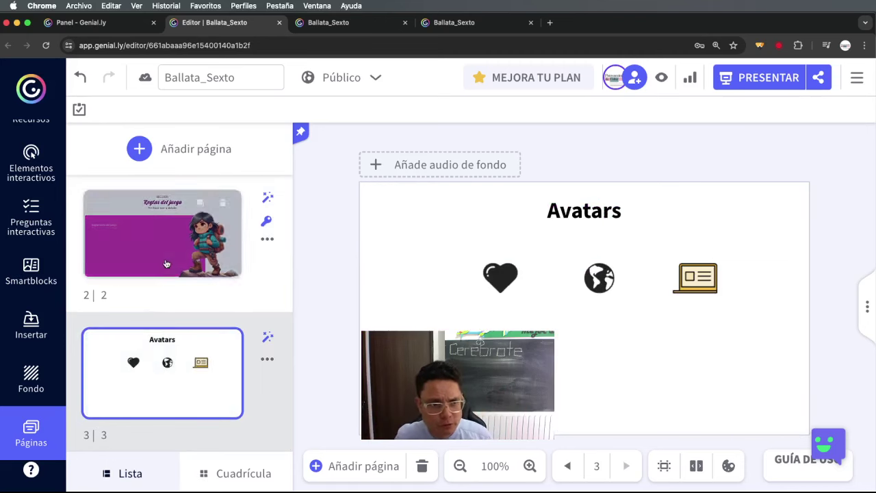
pyautogui.click(206, 266)
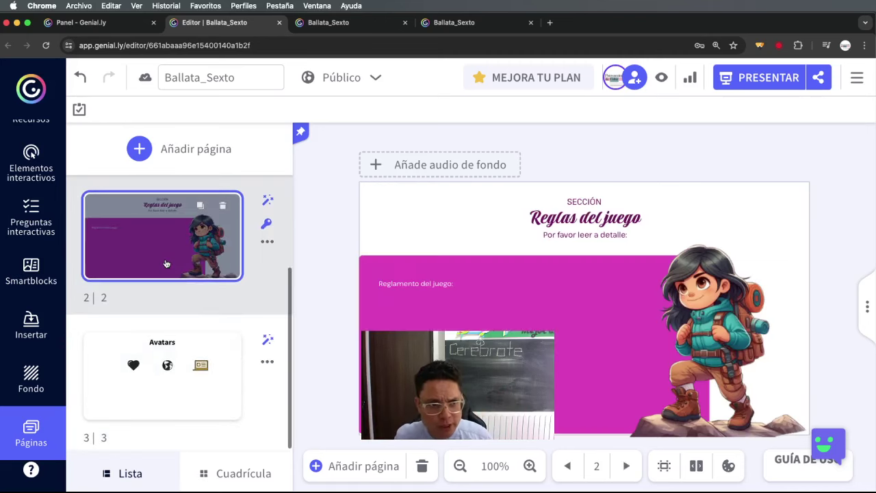
pyautogui.click(28, 157)
pyautogui.scroll(3, 33, 245)
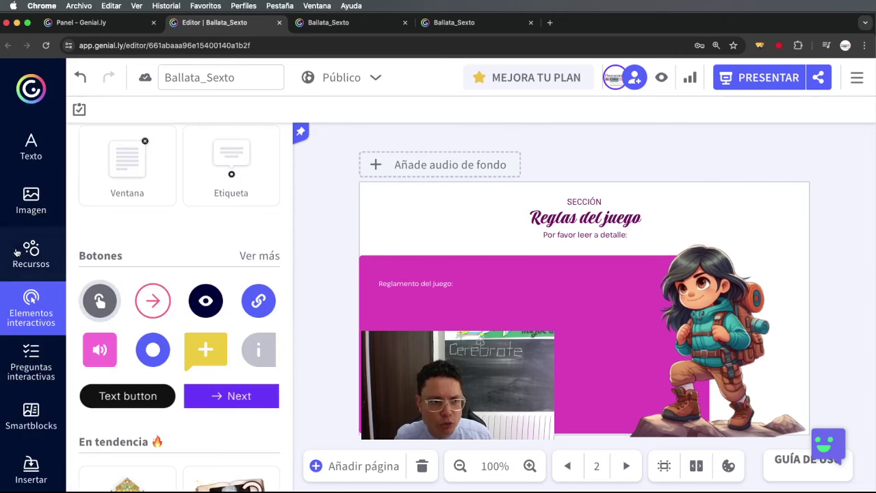
pyautogui.click(28, 254)
# Add a grey circle shape from the shapes library to the Reglas del juego page.
pyautogui.scroll(-2, 210, 353)
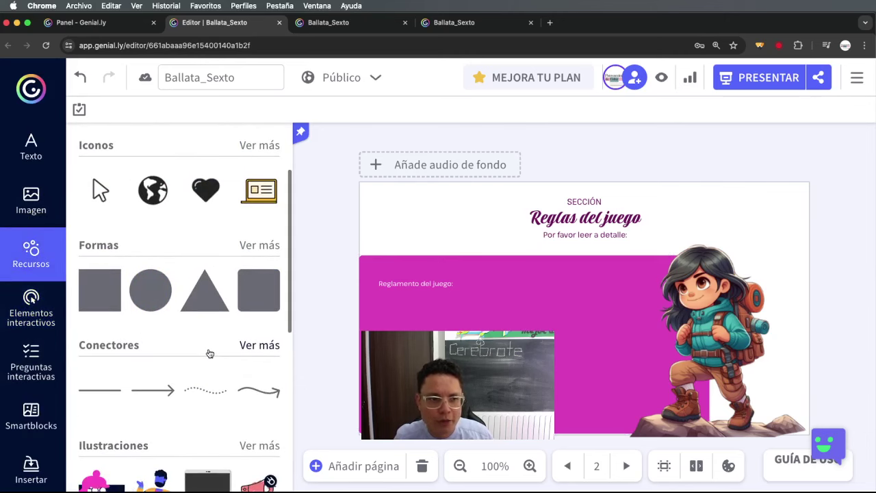
pyautogui.scroll(-3, 210, 353)
pyautogui.scroll(2, 210, 353)
pyautogui.scroll(-8, 210, 353)
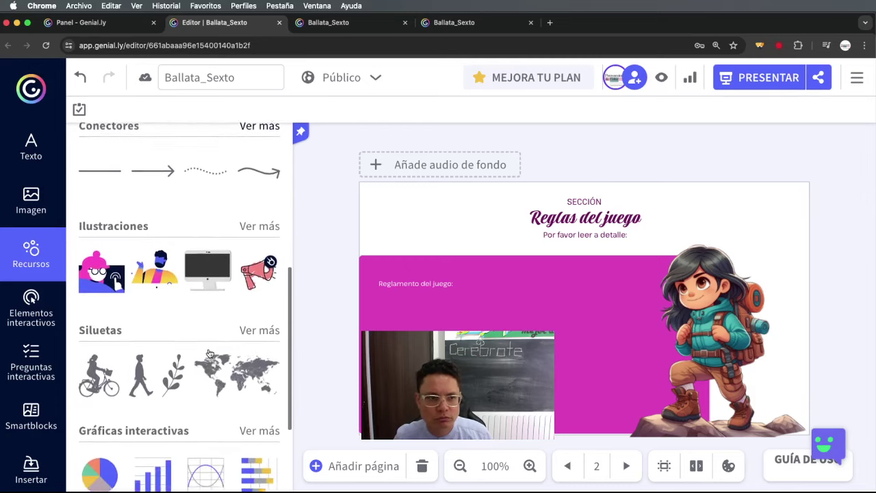
pyautogui.scroll(6, 210, 353)
pyautogui.scroll(5, 210, 353)
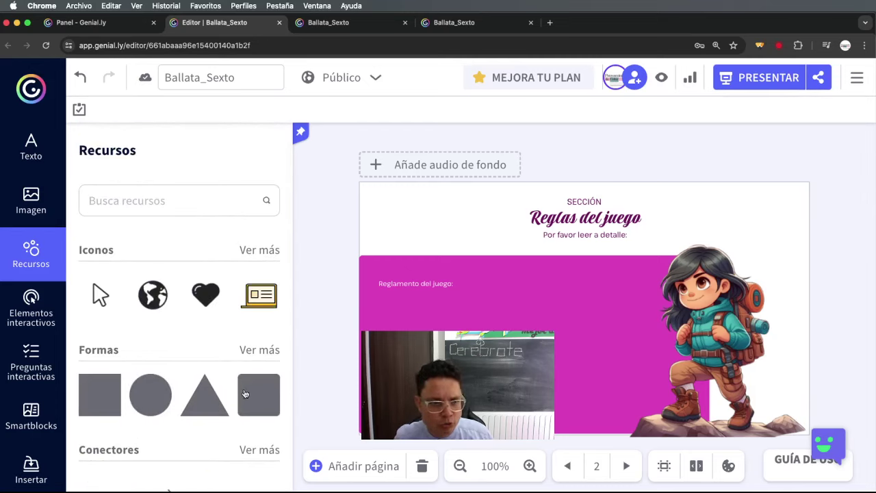
pyautogui.click(162, 398)
# Colour the circle light blue, move it lower on the magenta block, and add a triangle.
pyautogui.moveTo(594, 311); pyautogui.dragTo(565, 324)
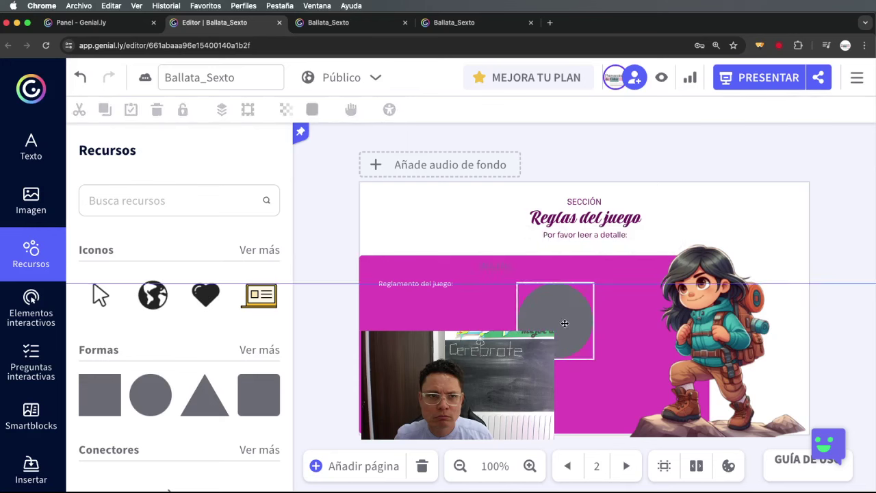
pyautogui.click(312, 109)
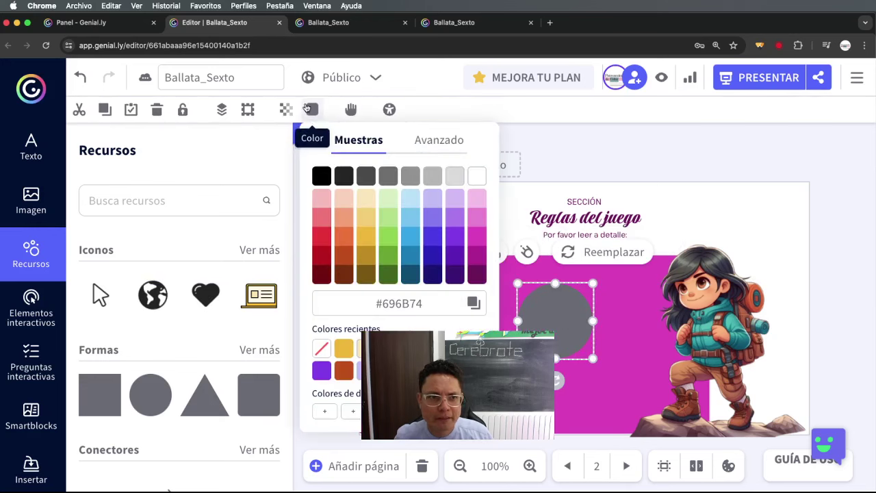
pyautogui.click(415, 199)
pyautogui.click(849, 256)
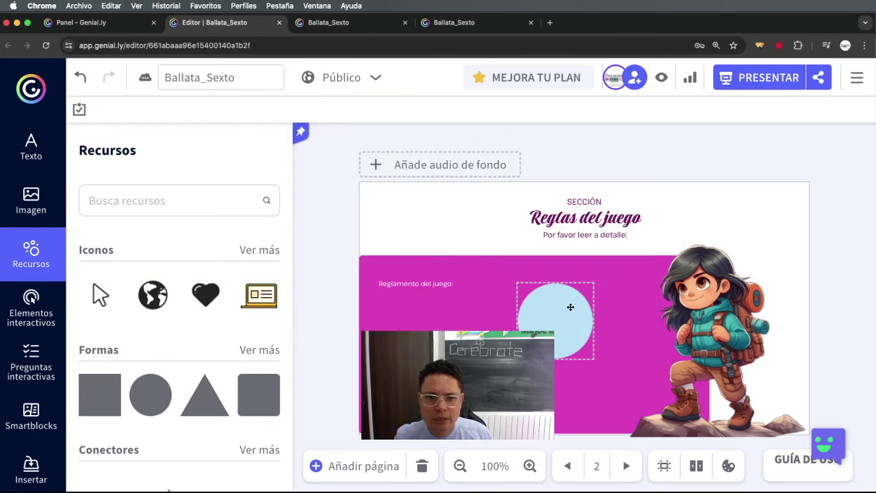
pyautogui.moveTo(570, 307); pyautogui.dragTo(572, 366)
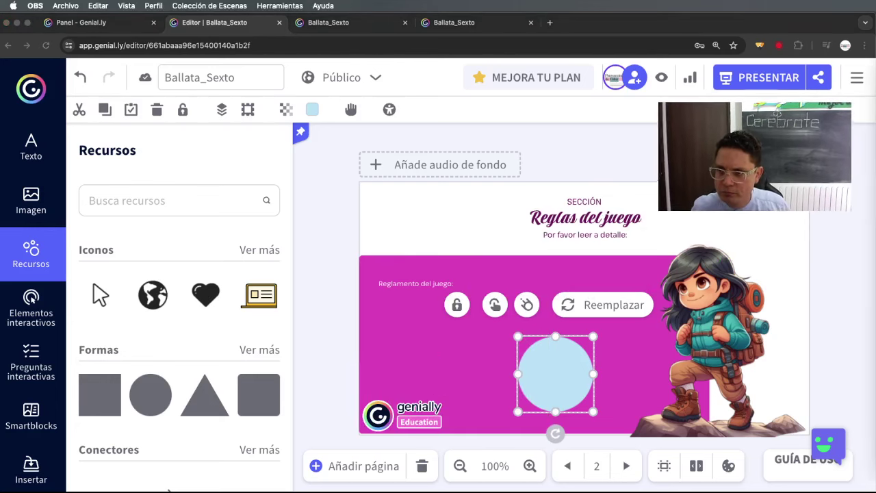
pyautogui.click(544, 364)
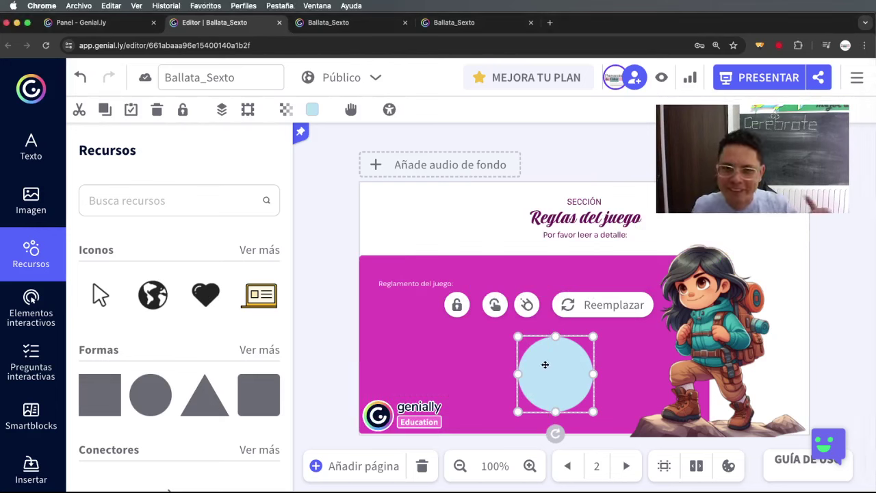
pyautogui.click(209, 409)
# Shrink the triangle, place it in the page's top-right corner, and colour it red.
pyautogui.moveTo(585, 310); pyautogui.dragTo(752, 237)
pyautogui.moveTo(795, 254); pyautogui.dragTo(755, 228)
pyautogui.press('Escape')
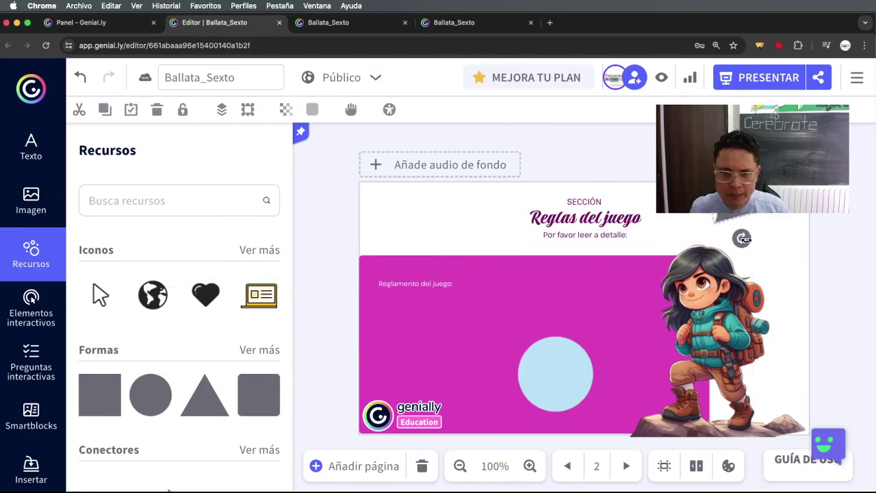
pyautogui.moveTo(731, 218); pyautogui.dragTo(777, 215)
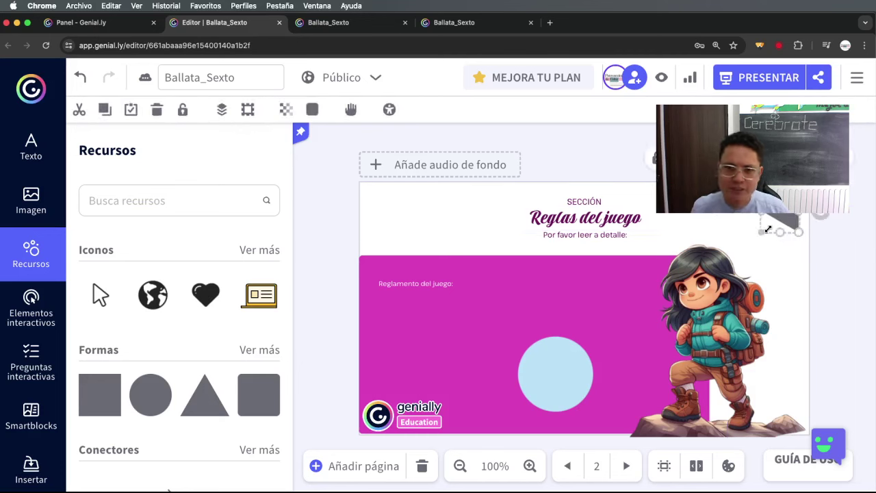
pyautogui.click(312, 109)
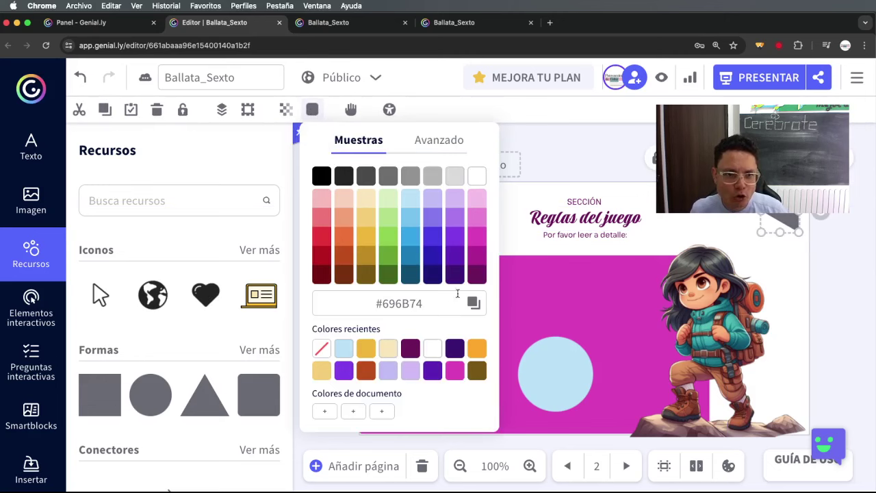
pyautogui.click(318, 242)
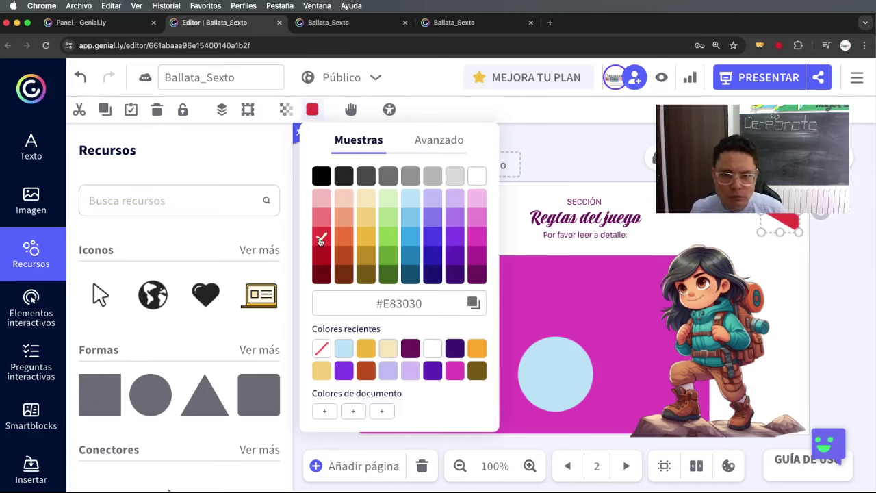
pyautogui.click(839, 287)
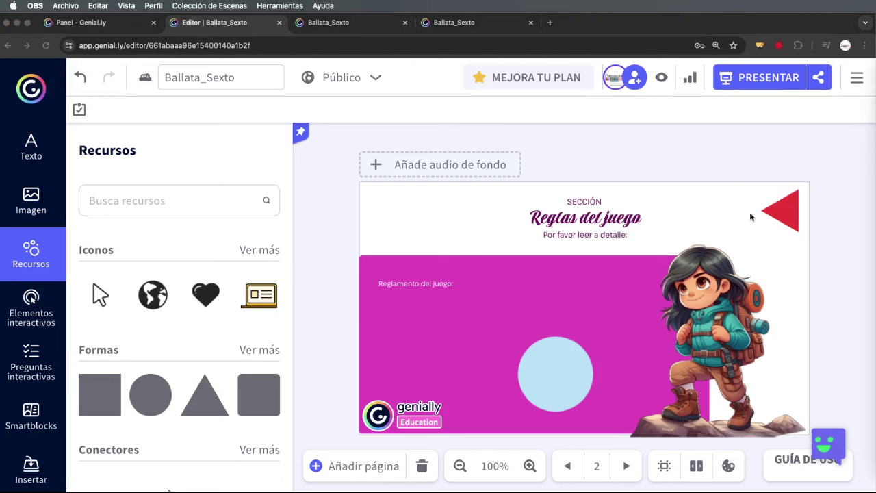
# Select the light-blue circle on the Reglas del juego page.
pyautogui.click(525, 381)
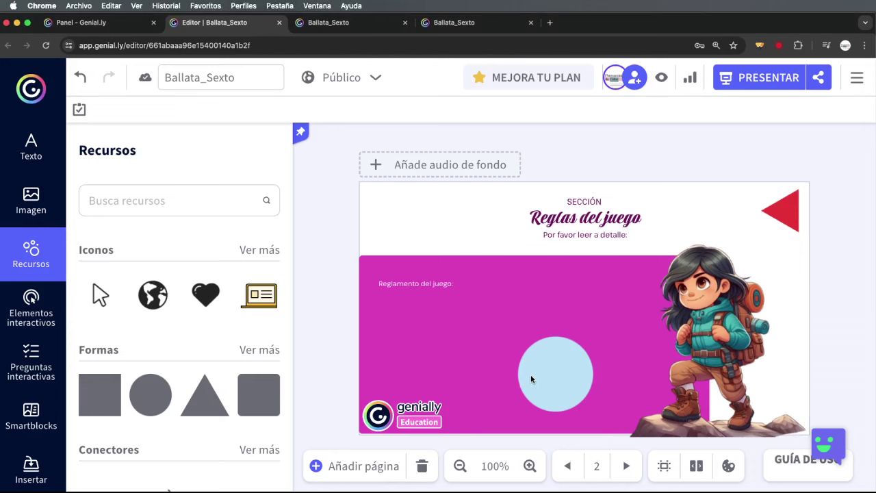
pyautogui.click(548, 376)
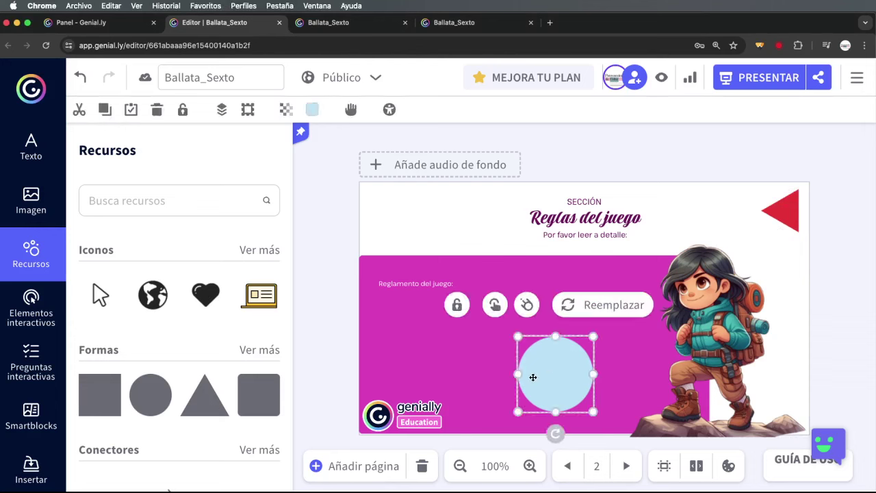
pyautogui.scroll(-3, 30, 308)
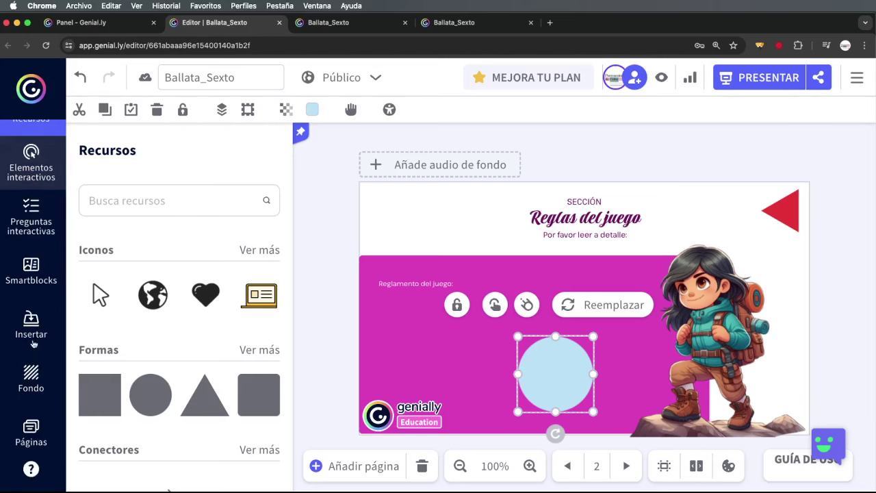
pyautogui.click(29, 422)
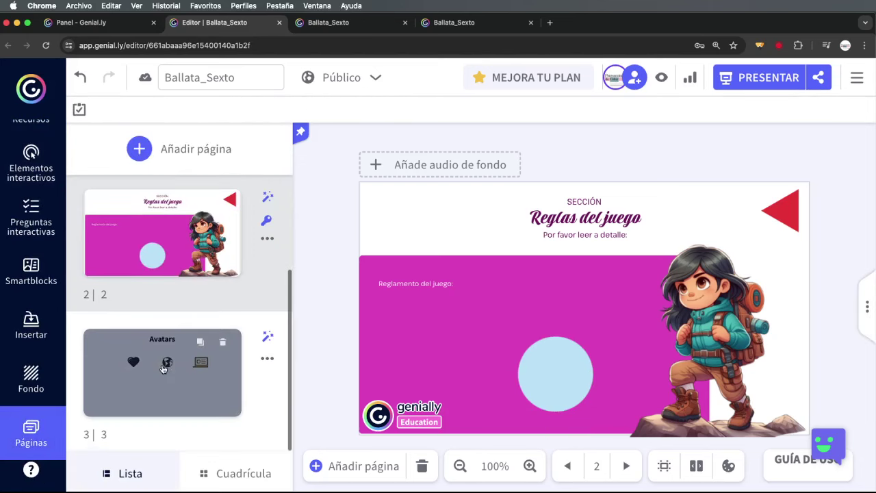
pyautogui.click(540, 364)
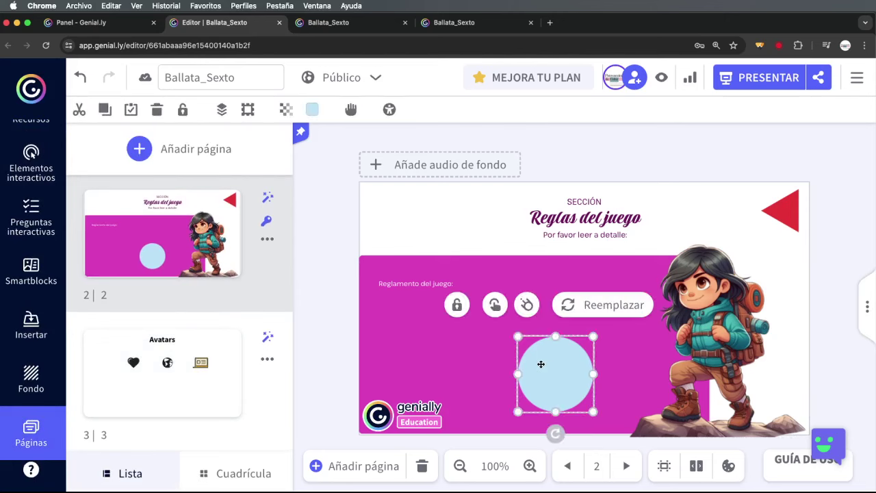
# Give the light-blue circle a go-to-page link to page 3, Avatars, then select the red triangle.
pyautogui.click(494, 306)
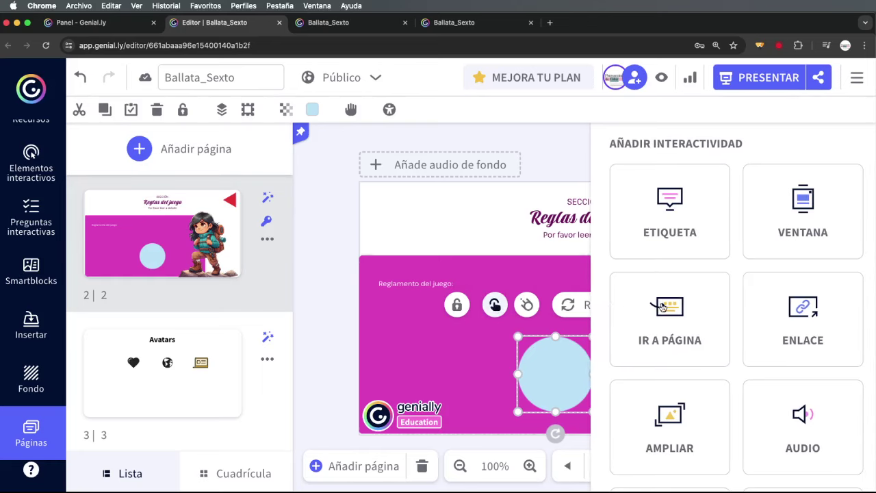
pyautogui.click(700, 313)
pyautogui.scroll(-1, 567, 317)
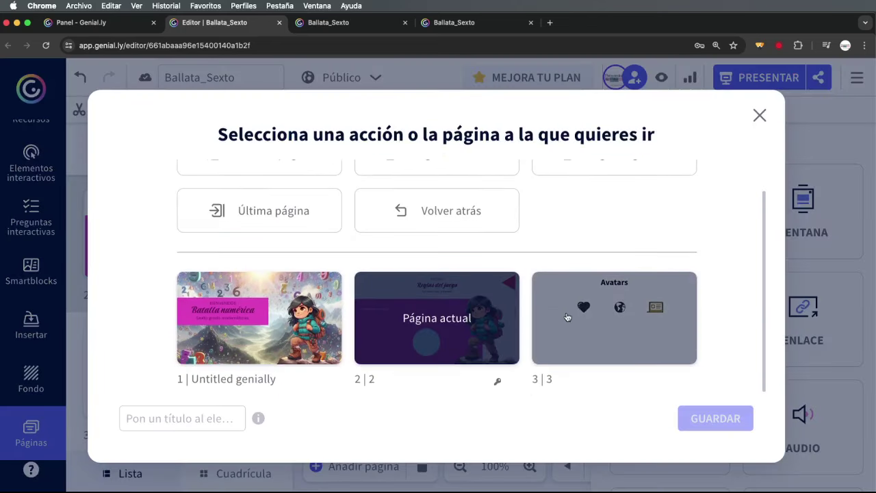
pyautogui.click(600, 322)
pyautogui.click(710, 418)
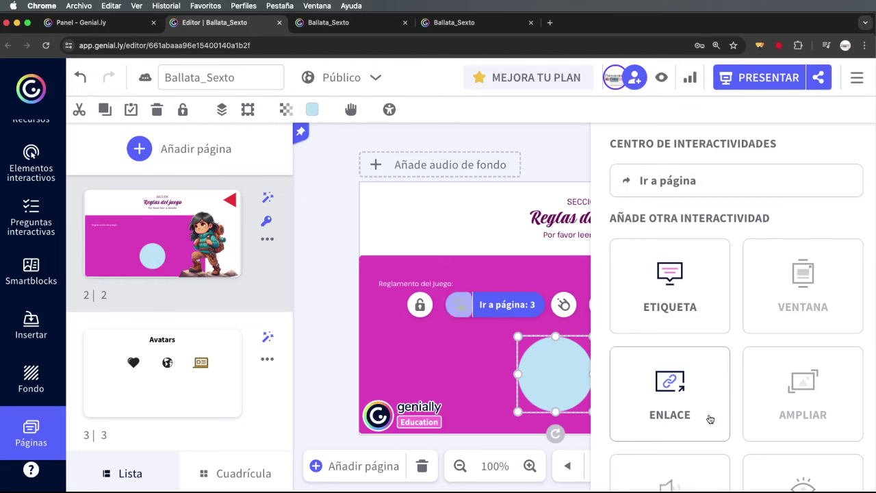
pyautogui.click(306, 333)
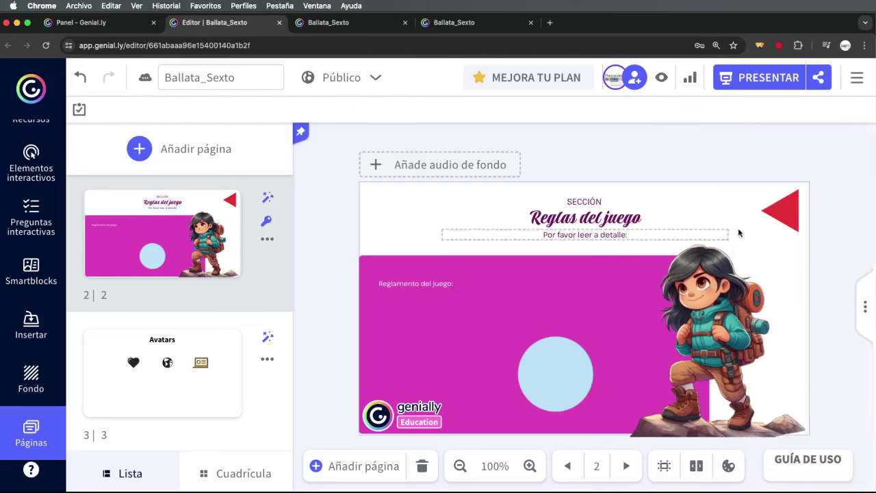
pyautogui.click(780, 211)
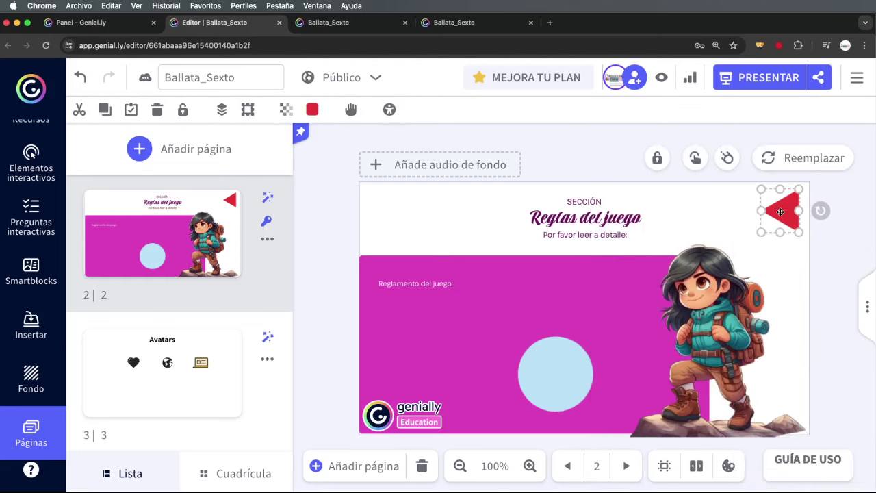
# Link the red triangle to page 1 with a go-to-page interaction.
pyautogui.click(695, 158)
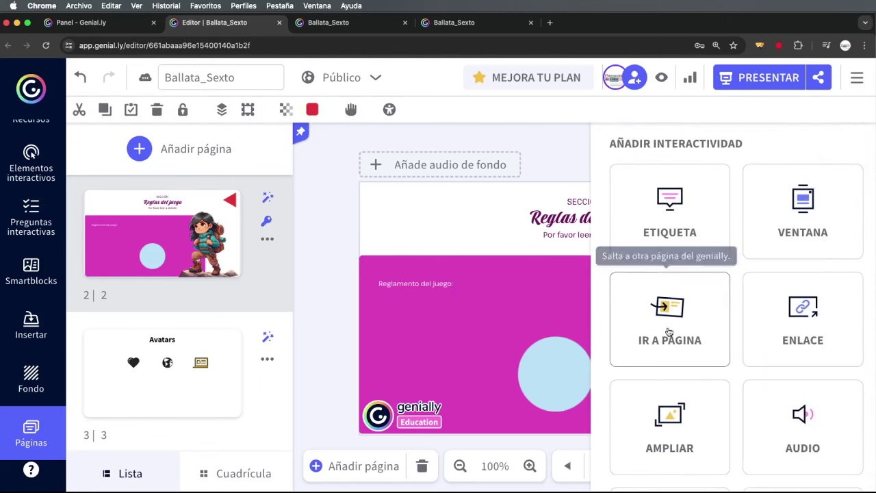
pyautogui.click(668, 329)
pyautogui.click(223, 355)
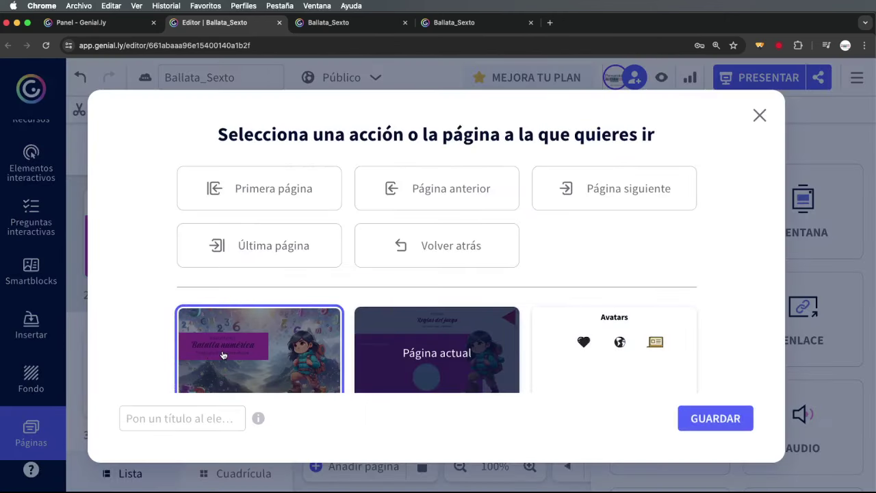
pyautogui.click(700, 418)
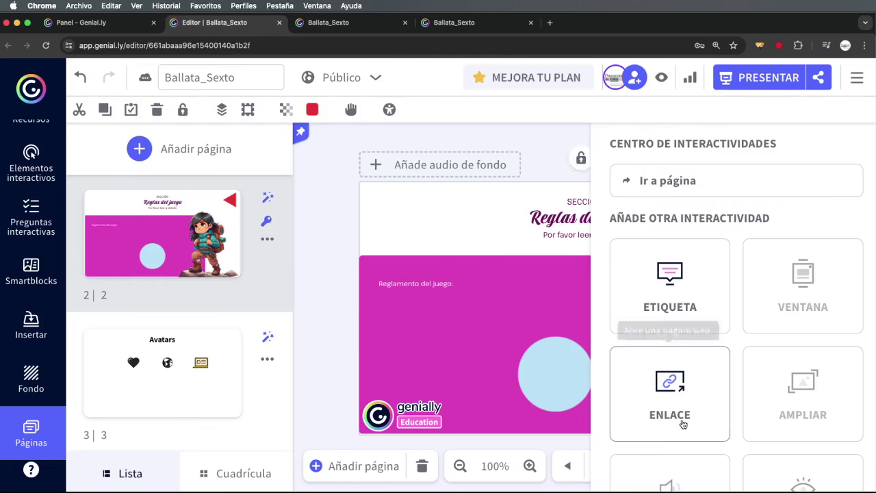
pyautogui.click(326, 282)
# Paste a copy of the red triangle onto the Avatars page, keeping its page 1 link.
pyautogui.click(785, 213)
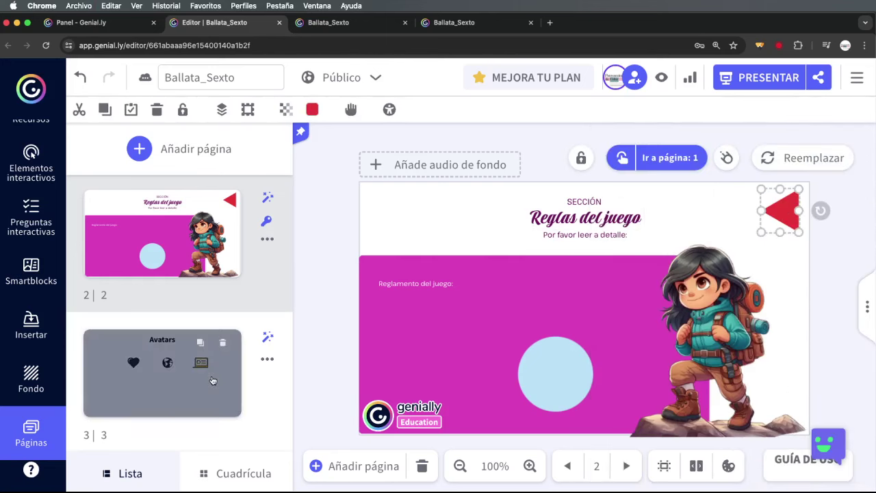
pyautogui.click(162, 380)
pyautogui.press('cmd+v')
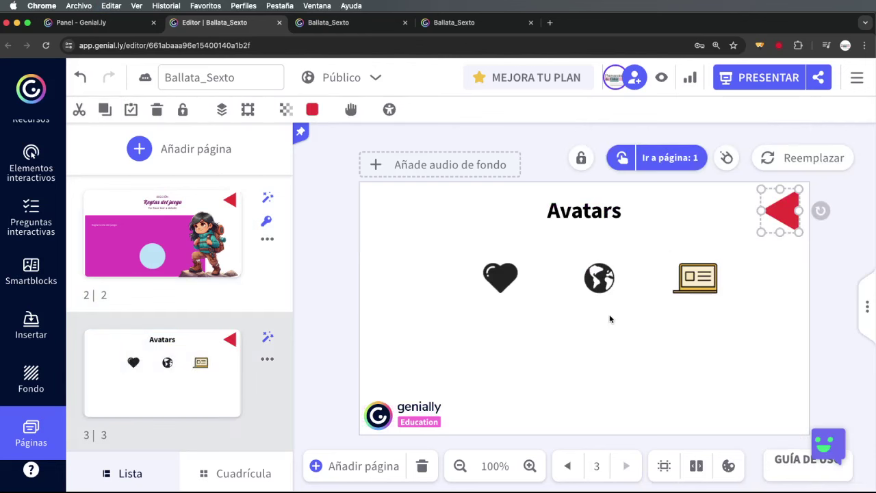
pyautogui.click(343, 278)
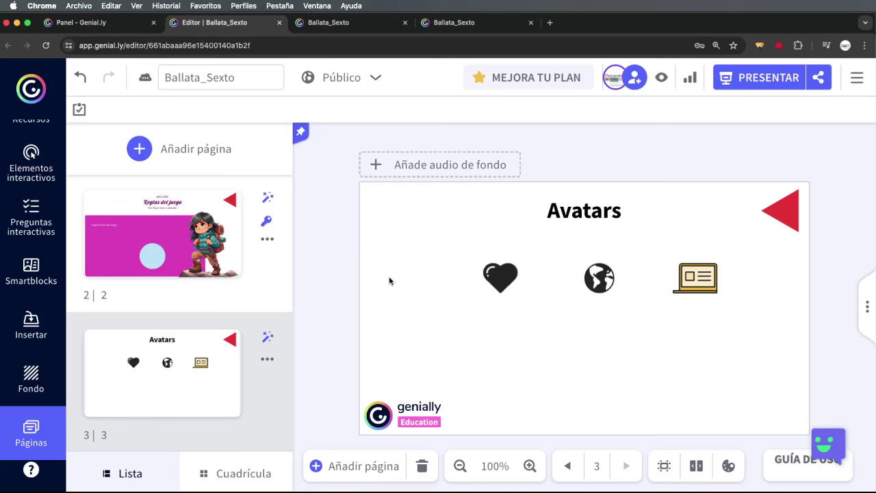
pyautogui.click(786, 204)
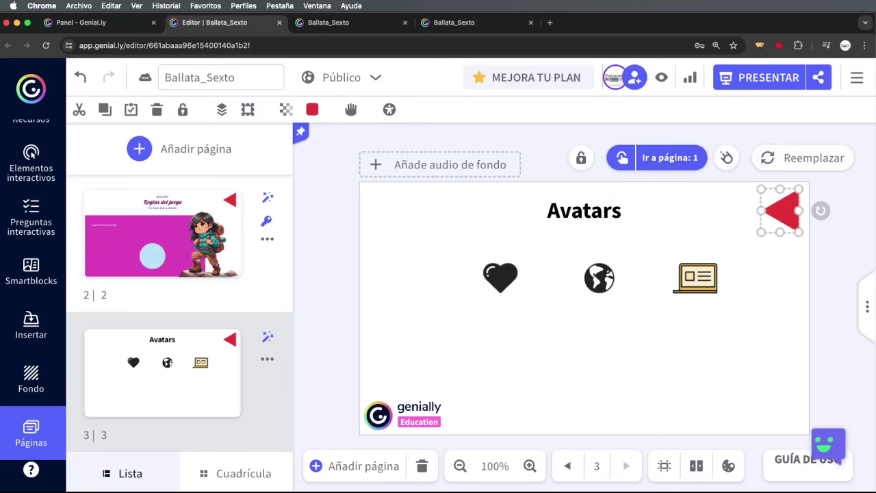
pyautogui.click(313, 319)
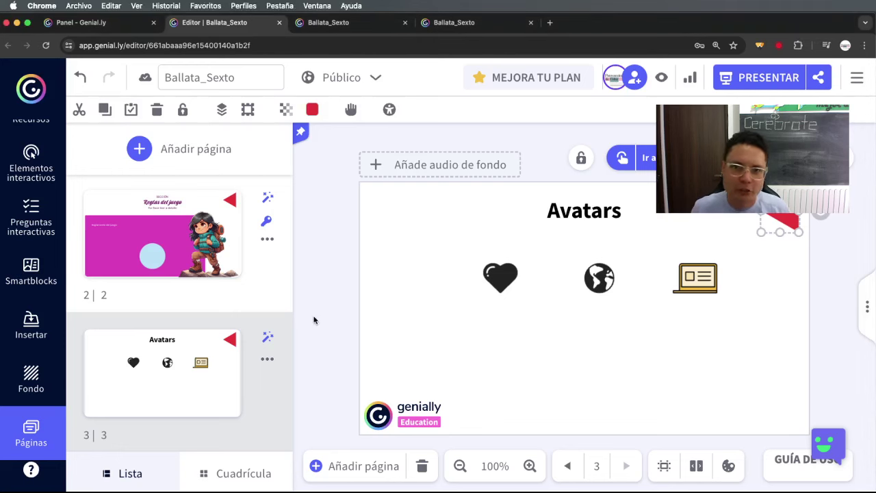
# Present the genially in a new tab, close old tabs, reload, and enter the access password.
pyautogui.click(756, 79)
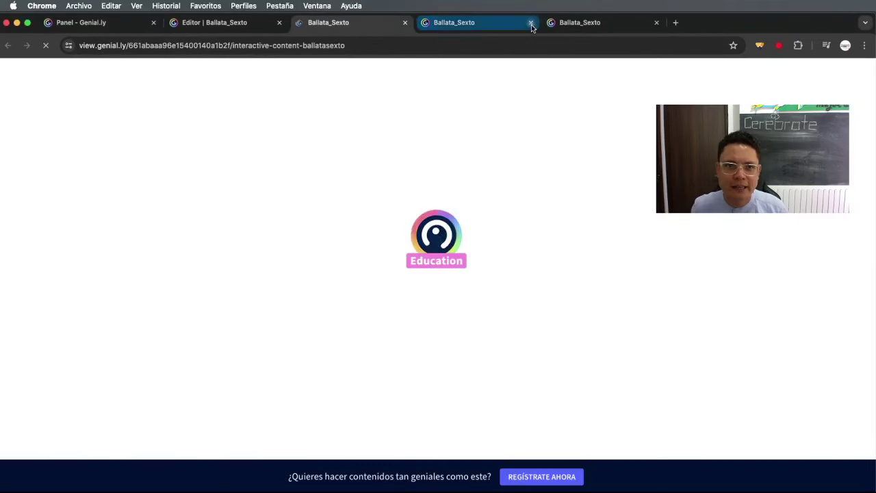
pyautogui.click(532, 23)
pyautogui.click(535, 23)
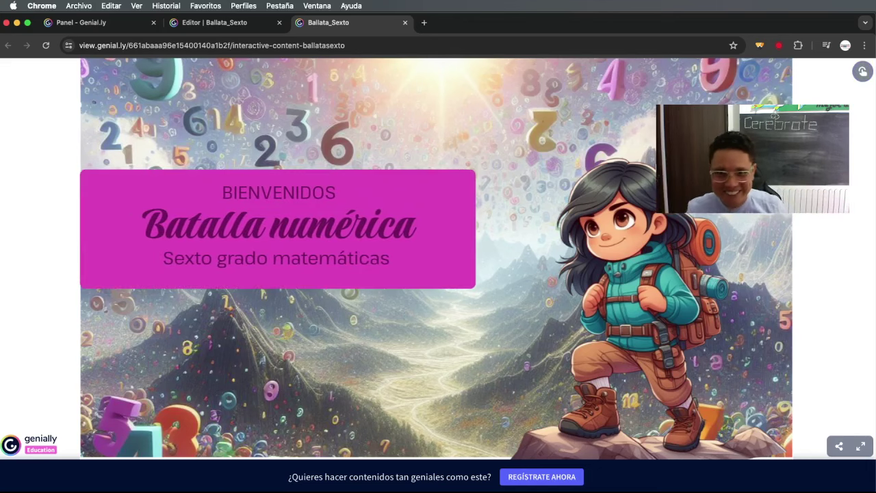
pyautogui.press('super+r')
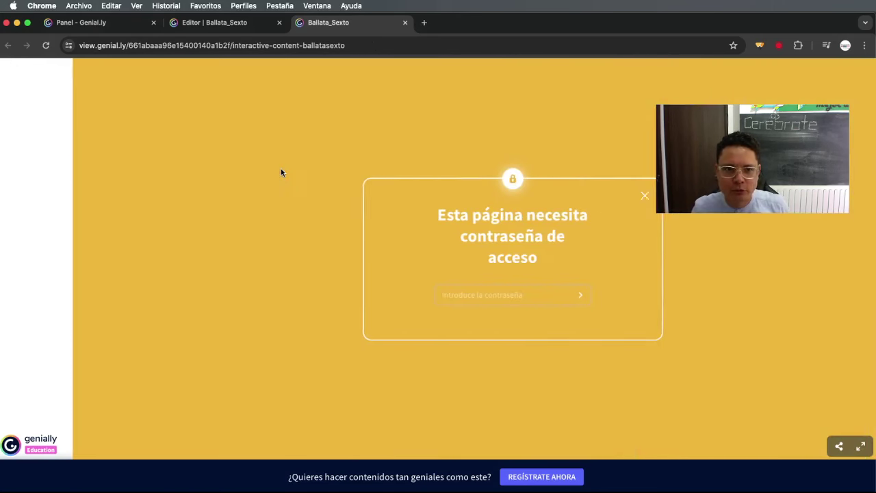
pyautogui.click(396, 295)
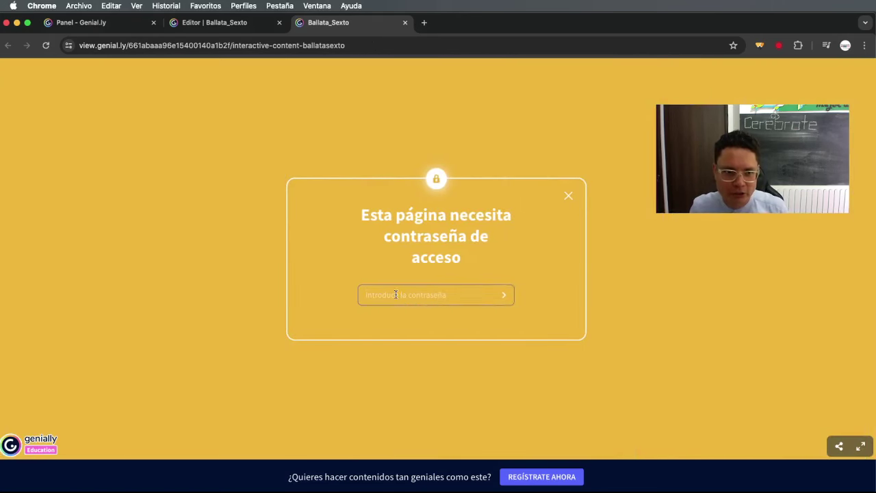
pyautogui.write('•••')
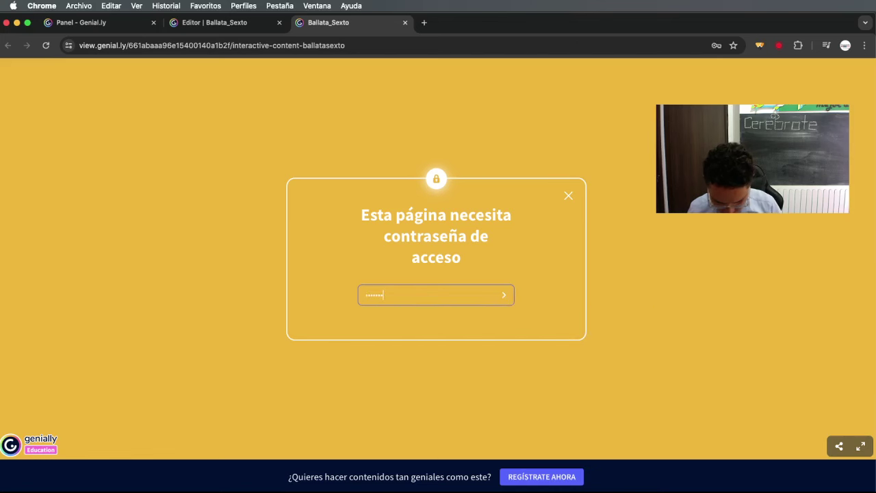
pyautogui.press('Return')
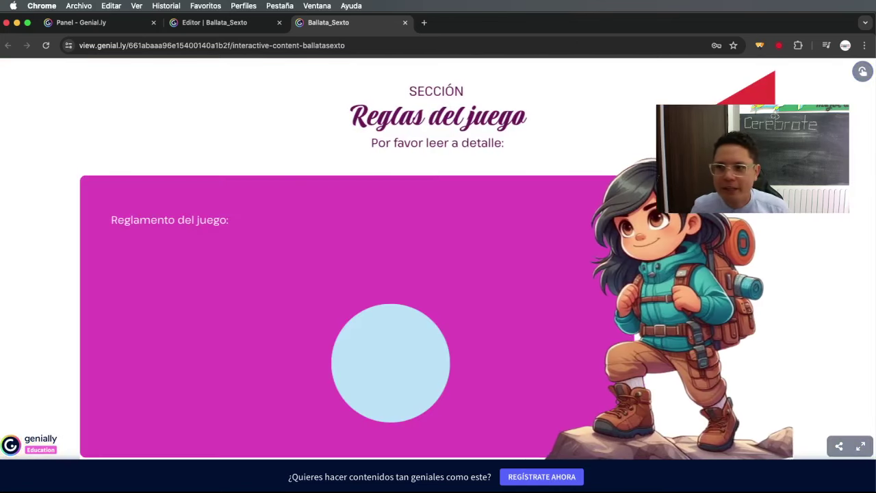
# Test the links: the circle opens Avatars and the red triangle returns to the title page.
pyautogui.press('super+Tab')
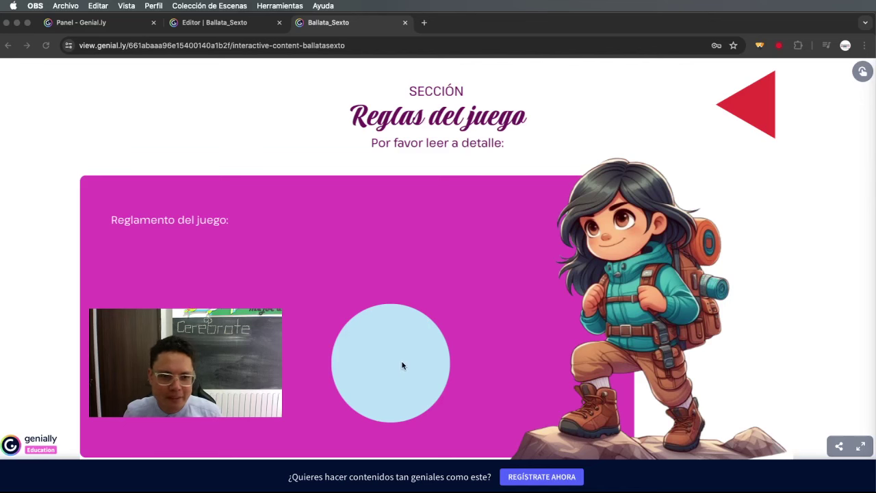
pyautogui.click(495, 230)
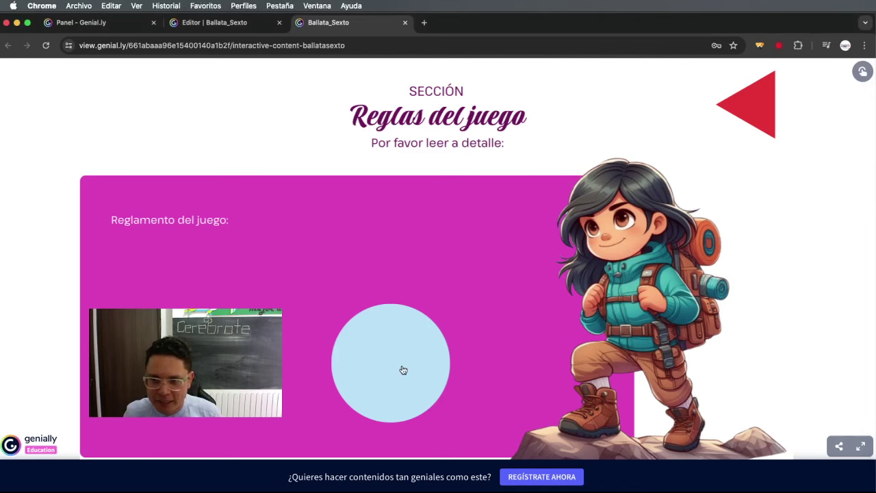
pyautogui.click(401, 368)
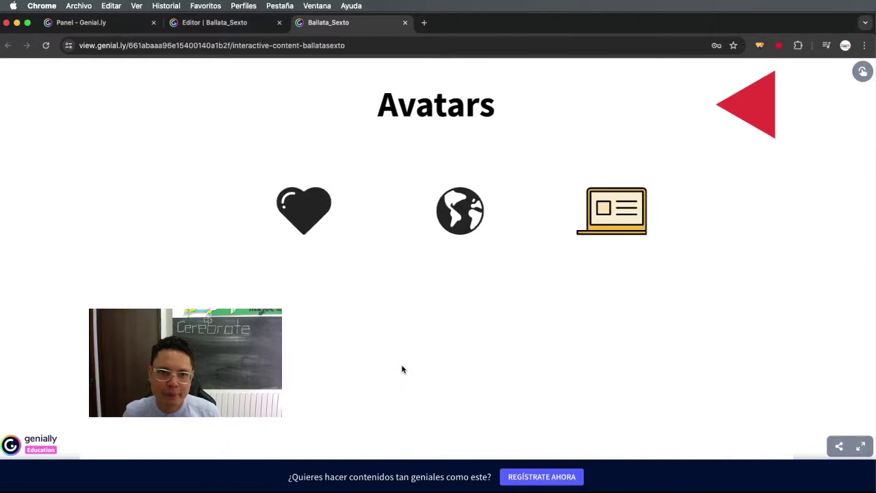
pyautogui.click(756, 118)
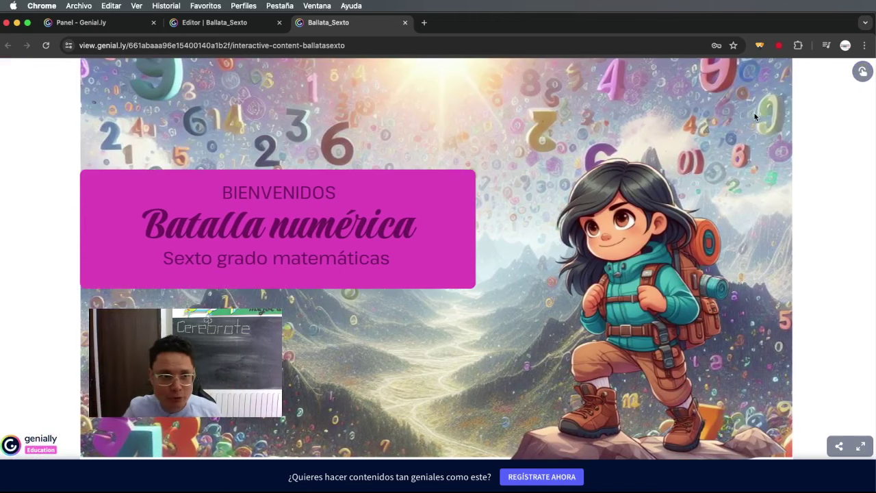
# Advance to the rules page and begin entering the access password.
pyautogui.click(387, 179)
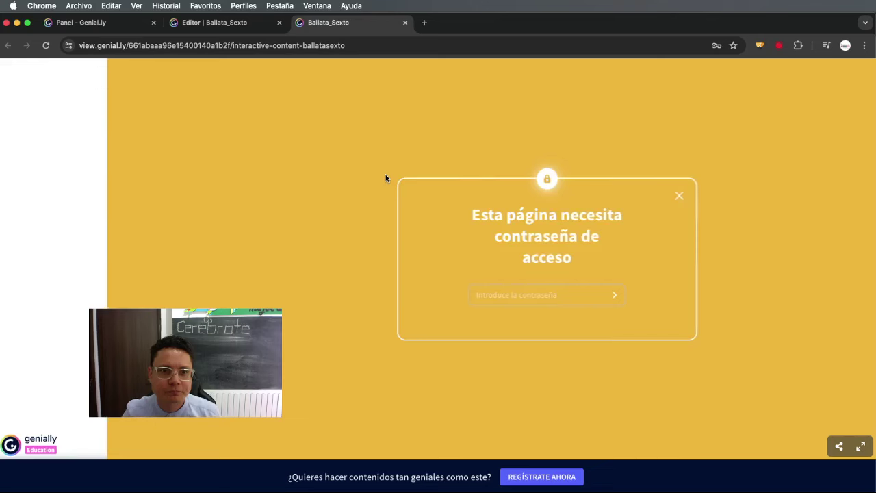
pyautogui.click(402, 297)
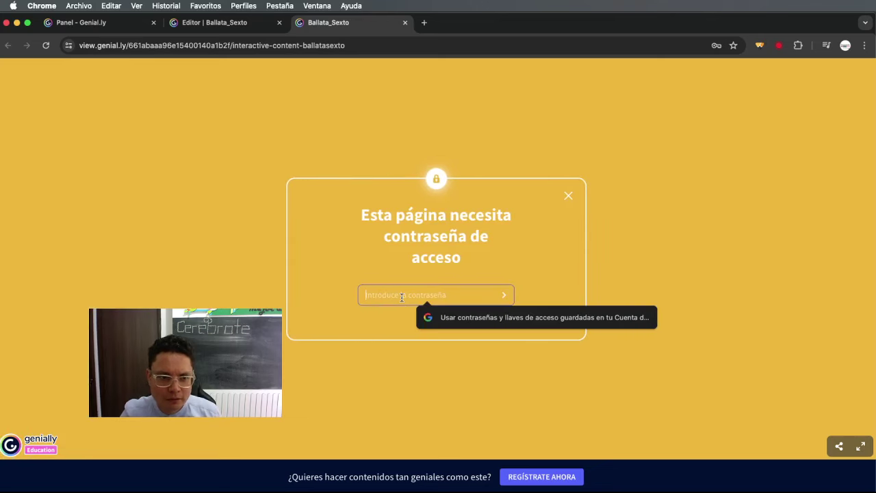
pyautogui.write('c')
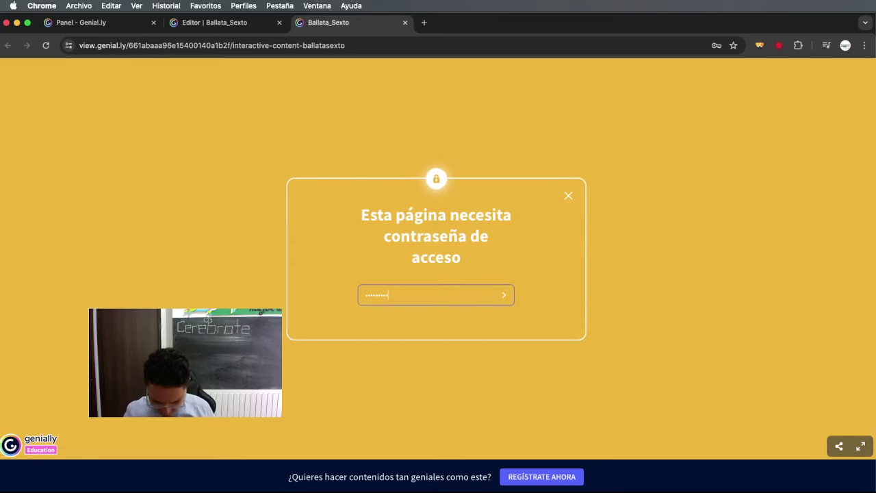
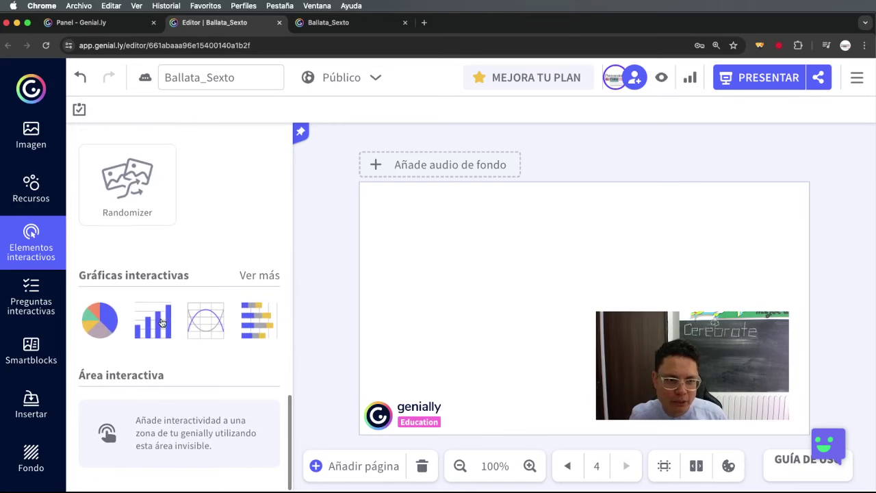
# Insert a 'Barras apiladas' stacked-bar chart from the full interactive charts list onto page 4.
pyautogui.scroll(-1, 162, 323)
pyautogui.click(267, 266)
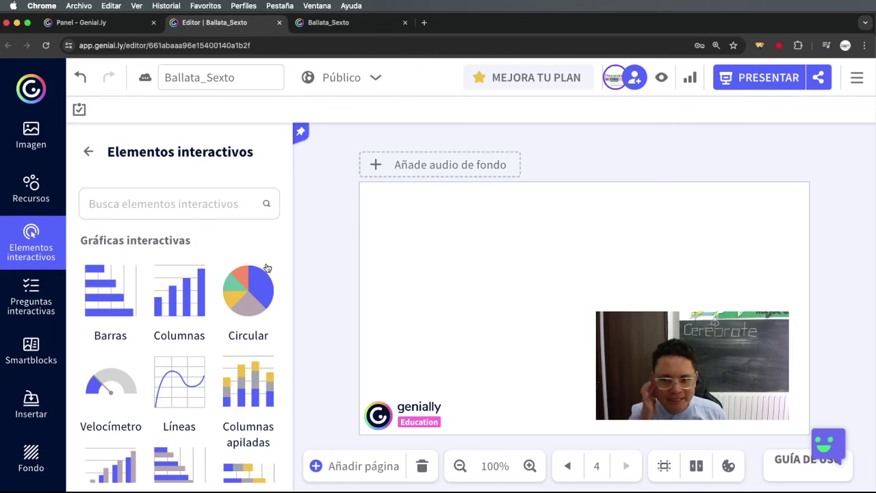
pyautogui.scroll(-5, 216, 311)
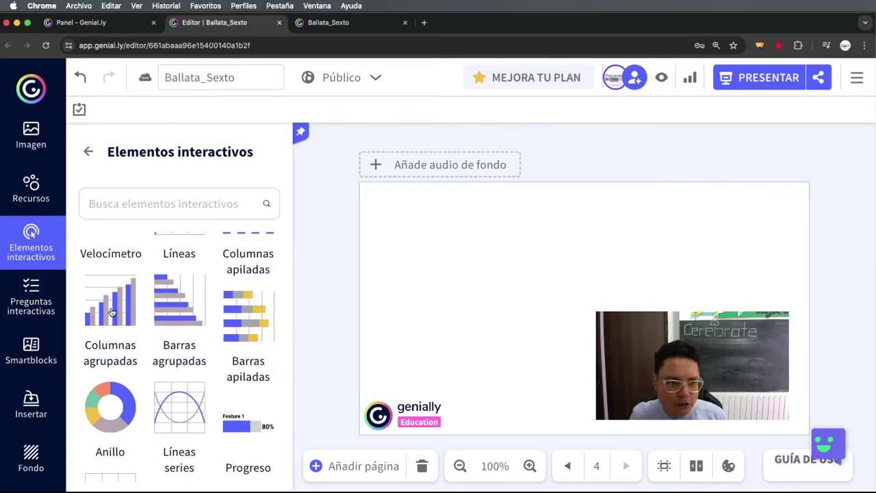
pyautogui.scroll(-3, 174, 343)
pyautogui.scroll(-3, 174, 342)
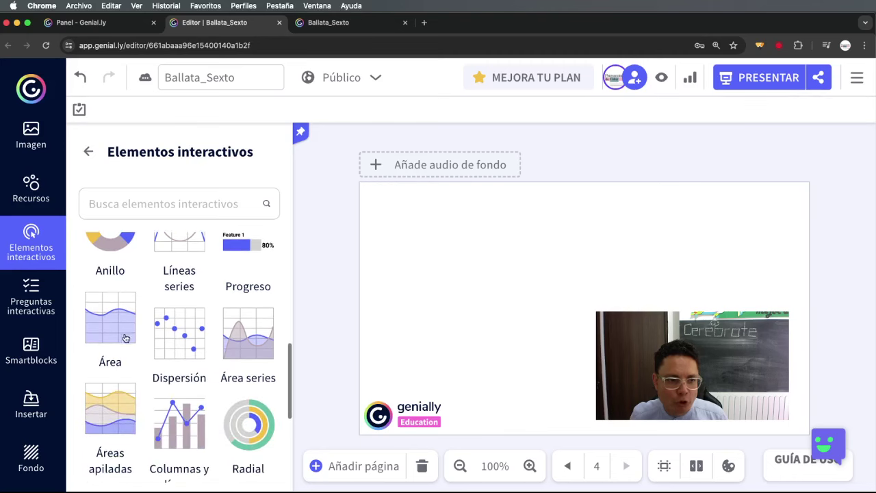
pyautogui.scroll(-2, 156, 375)
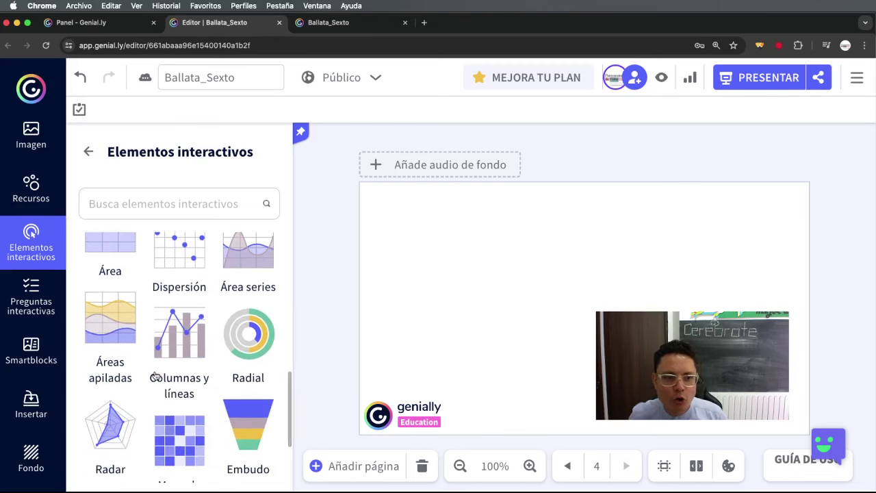
pyautogui.scroll(-2, 156, 375)
pyautogui.scroll(5, 156, 375)
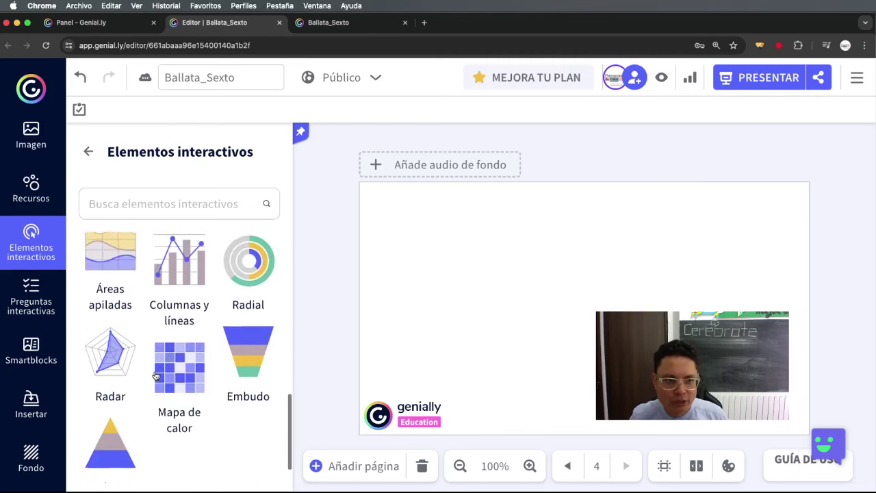
pyautogui.scroll(2, 156, 375)
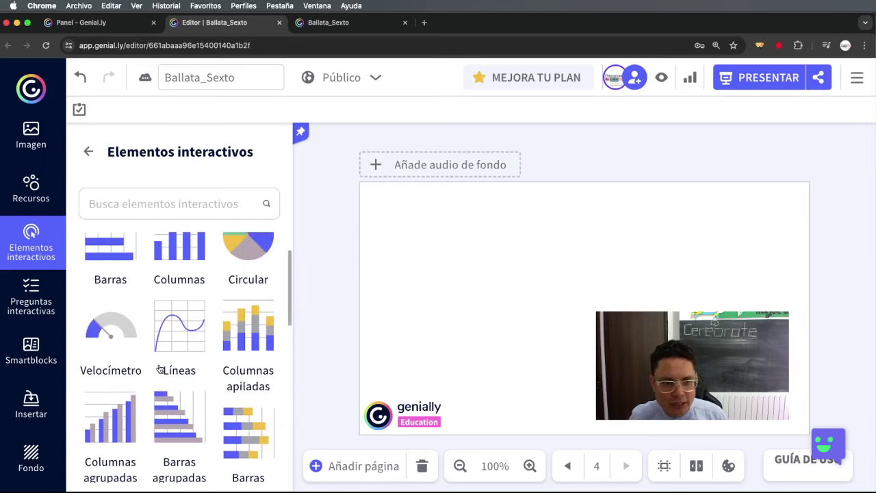
pyautogui.scroll(-2, 199, 365)
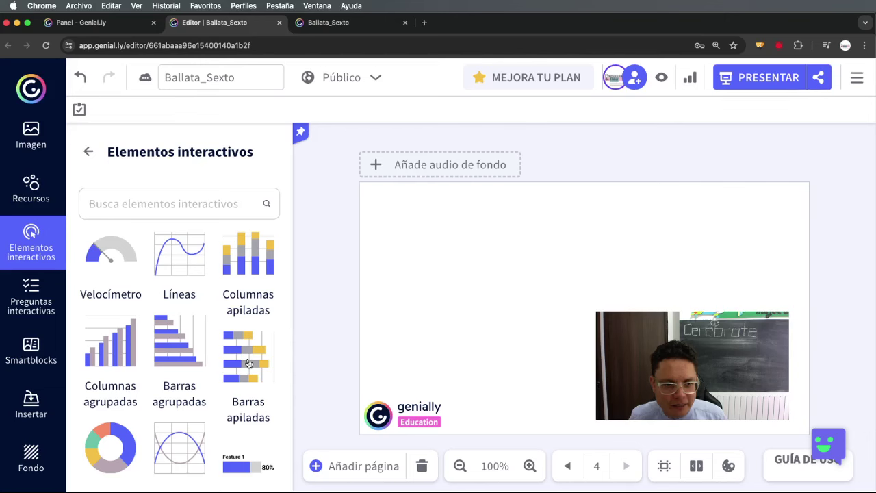
pyautogui.click(248, 363)
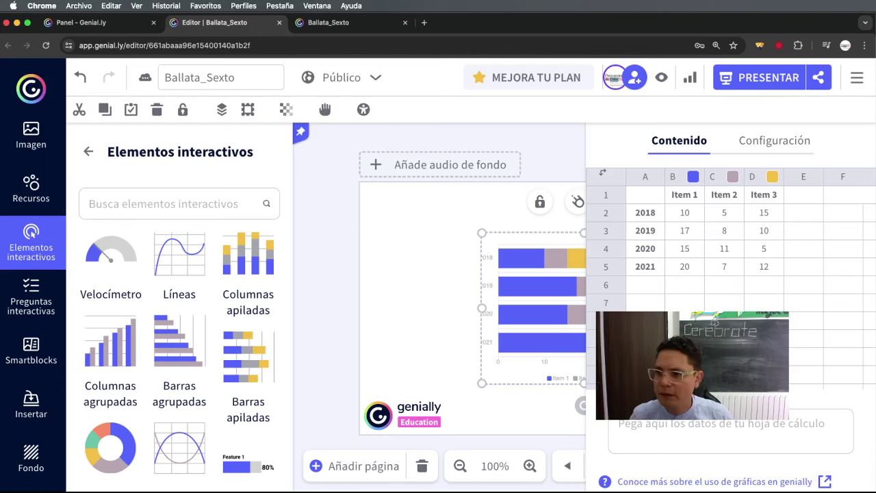
# Rename the chart series Item 1–3 to Equipo 1, Equipo 2 and Equipo 3.
pyautogui.press('super+Tab')
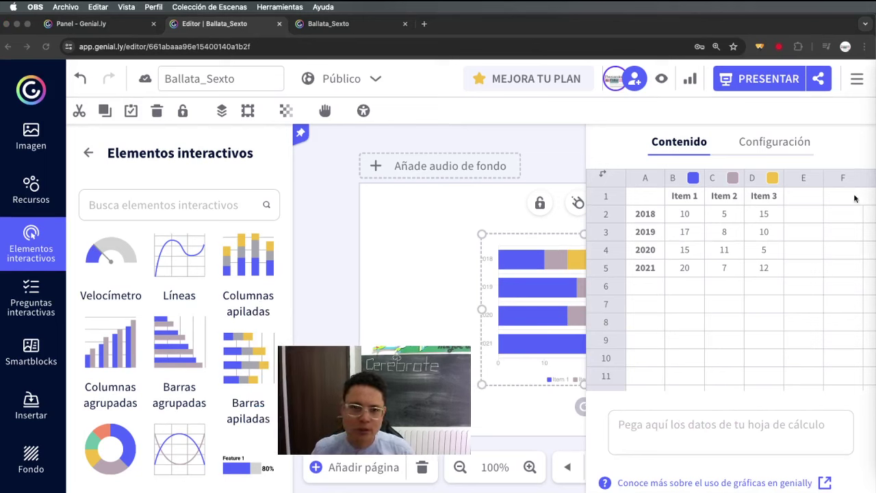
pyautogui.press('super+Tab')
pyautogui.doubleClick(684, 196)
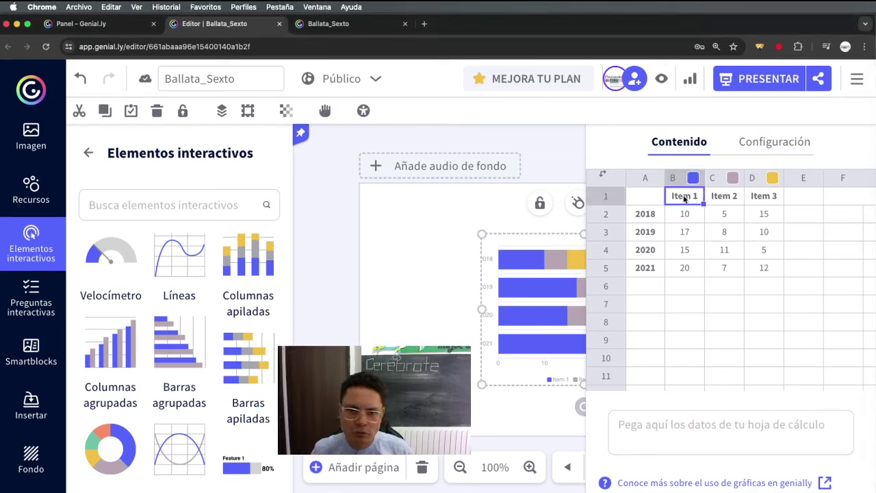
pyautogui.press('super+a')
pyautogui.write('Equipo 1')
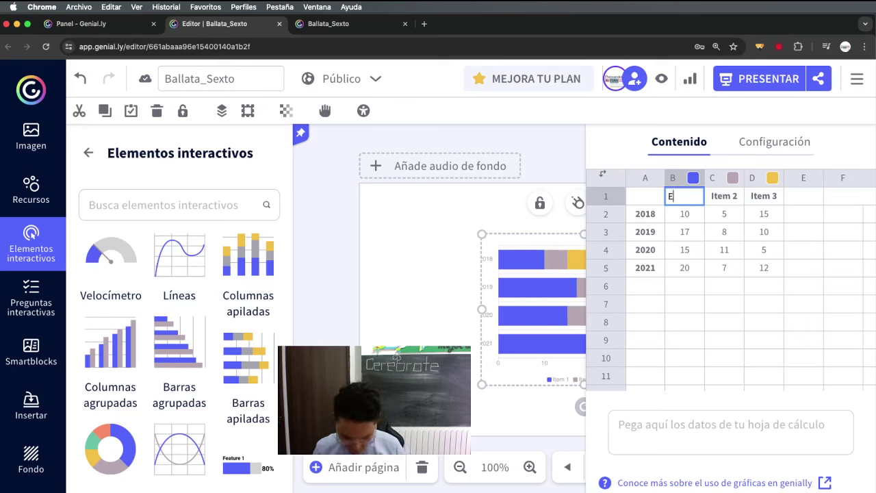
pyautogui.doubleClick(724, 198)
pyautogui.press('super+a')
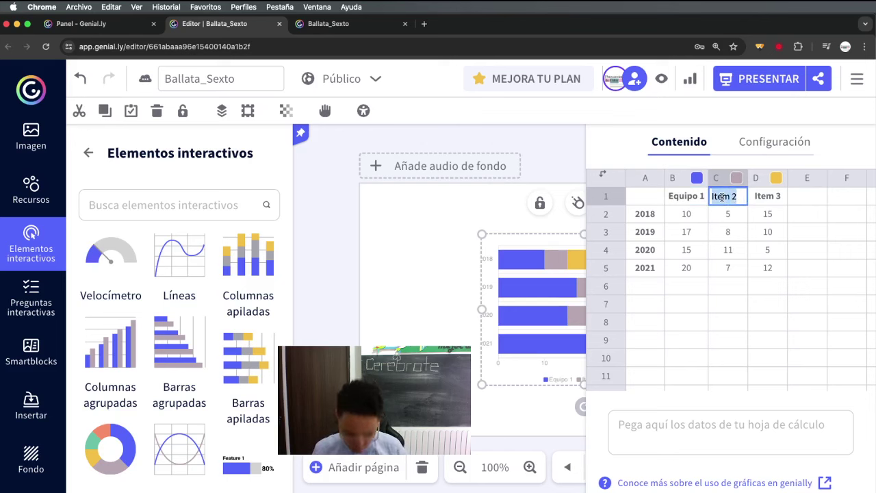
pyautogui.write('Equipo')
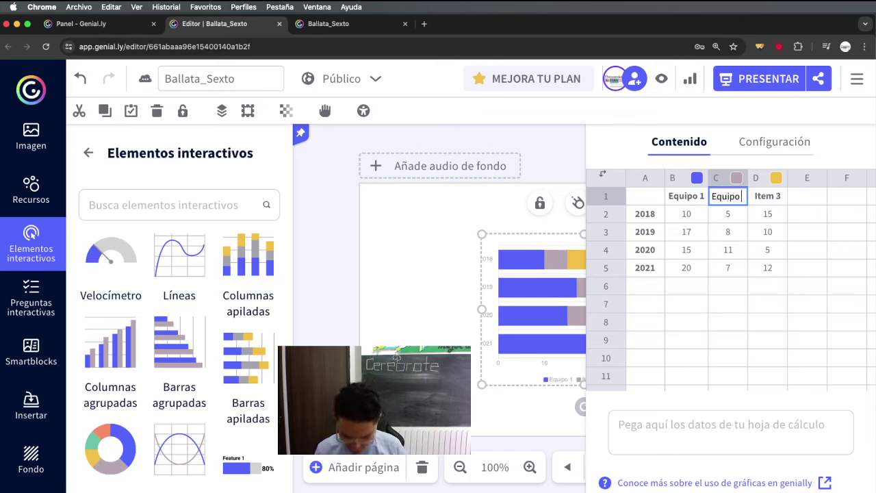
pyautogui.write(' 2')
pyautogui.click(764, 200)
pyautogui.doubleClick(763, 197)
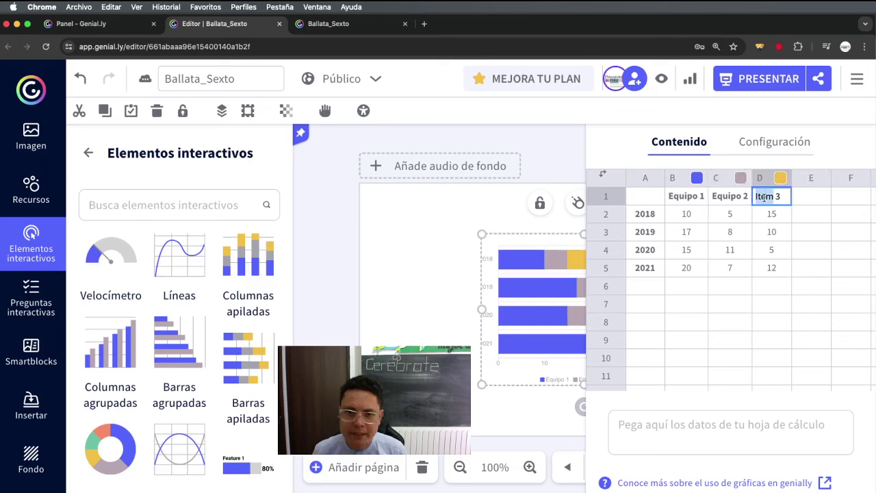
pyautogui.write('Equipo')
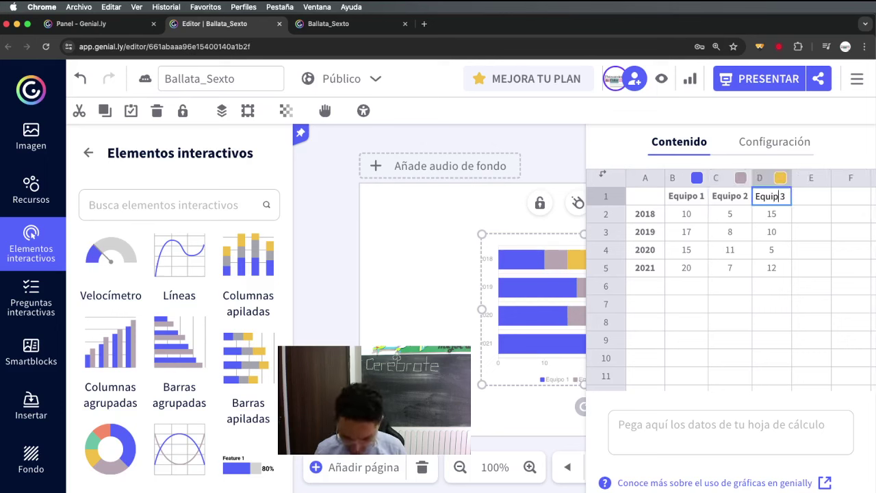
# Rename the rows 2018–2021 to Prueba 1, Prueba 2, P3 and P4.
pyautogui.click(649, 218)
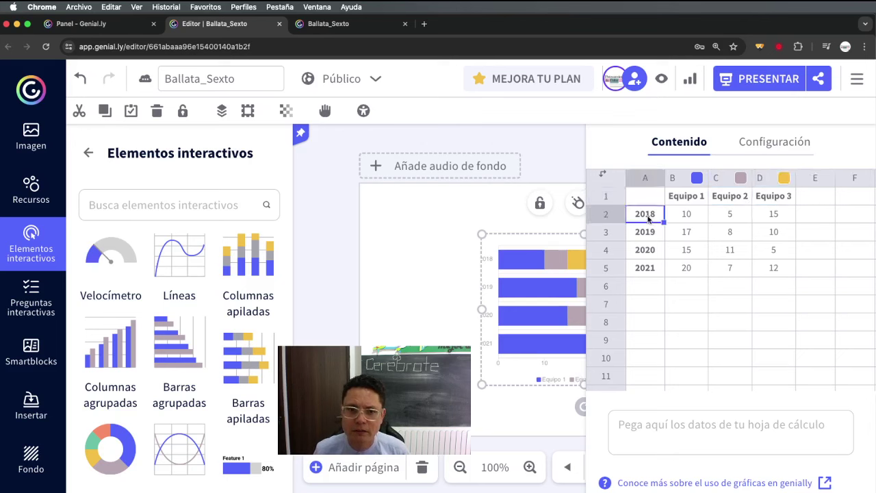
pyautogui.doubleClick(648, 216)
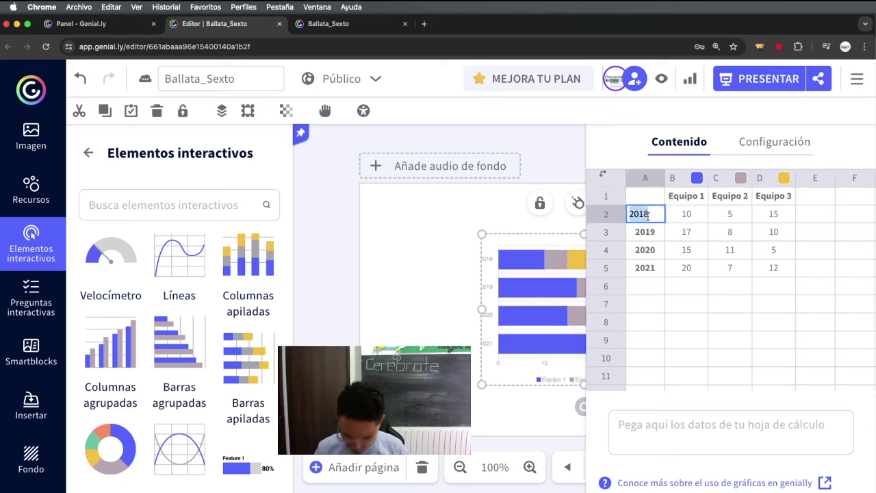
pyautogui.write('Prueba 1')
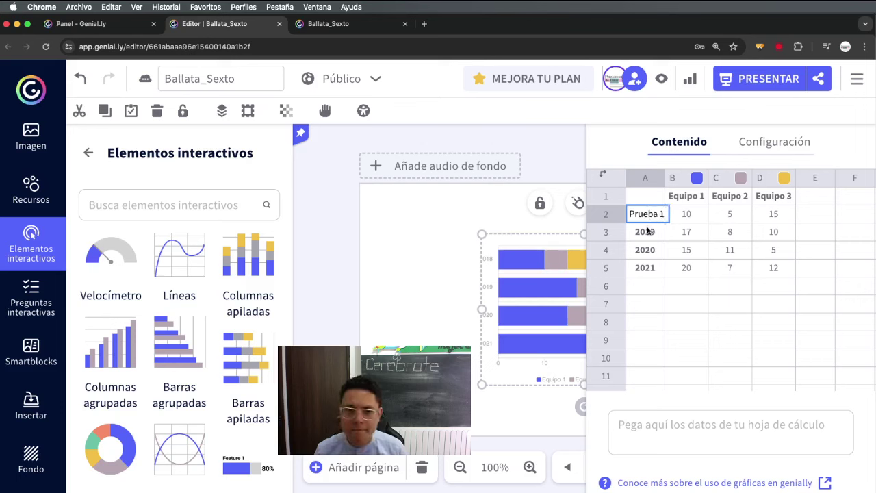
pyautogui.doubleClick(645, 236)
pyautogui.doubleClick(645, 233)
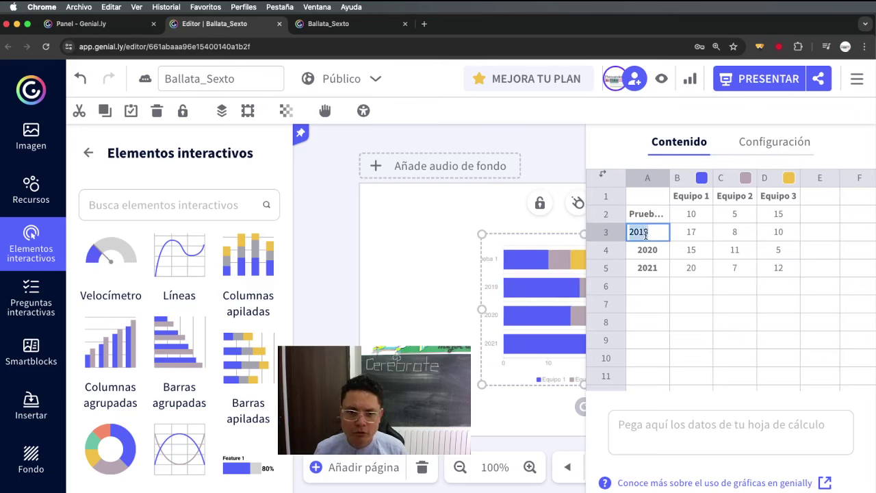
pyautogui.write('Prueba 2')
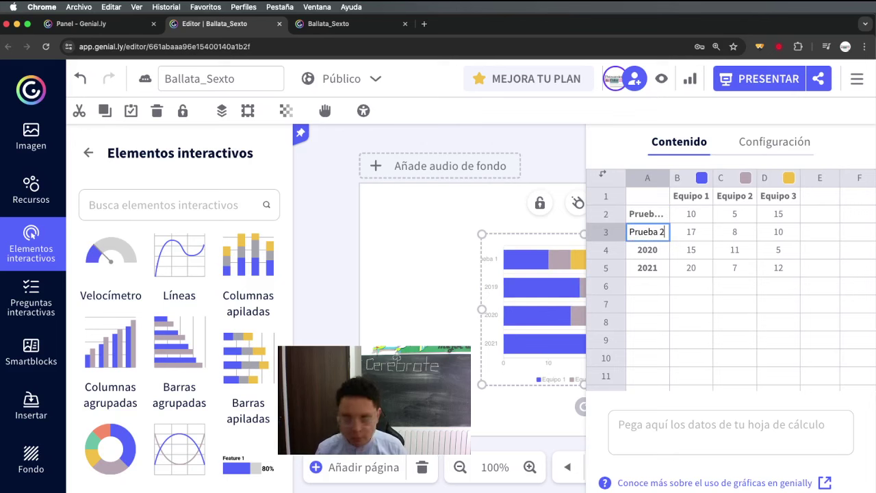
pyautogui.doubleClick(644, 250)
pyautogui.press('BackSpace')
pyautogui.press('BackSpace')
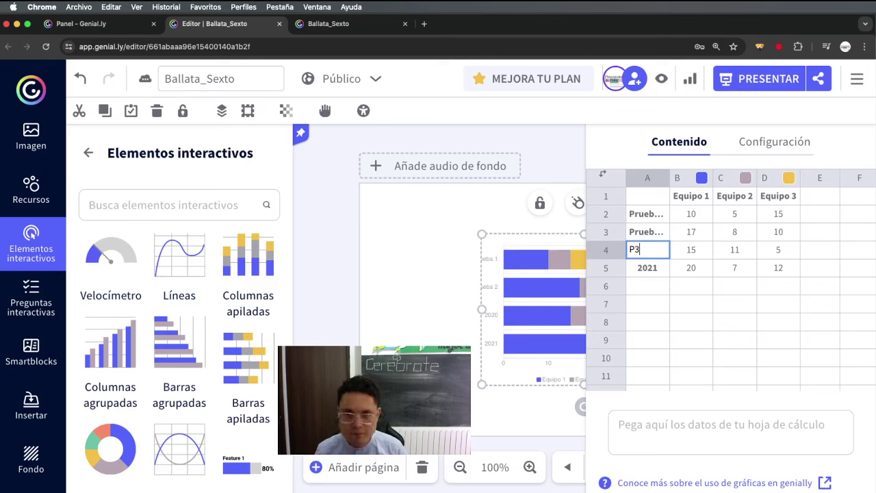
pyautogui.doubleClick(645, 271)
pyautogui.doubleClick(645, 268)
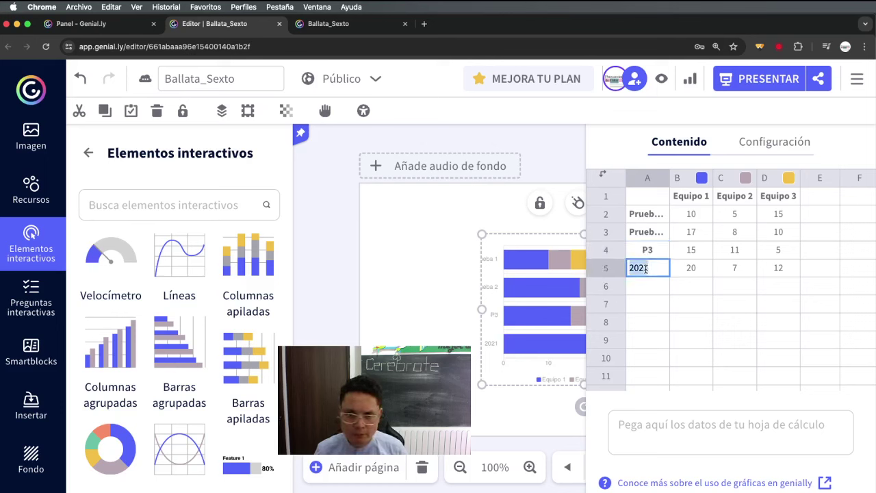
pyautogui.write('P')
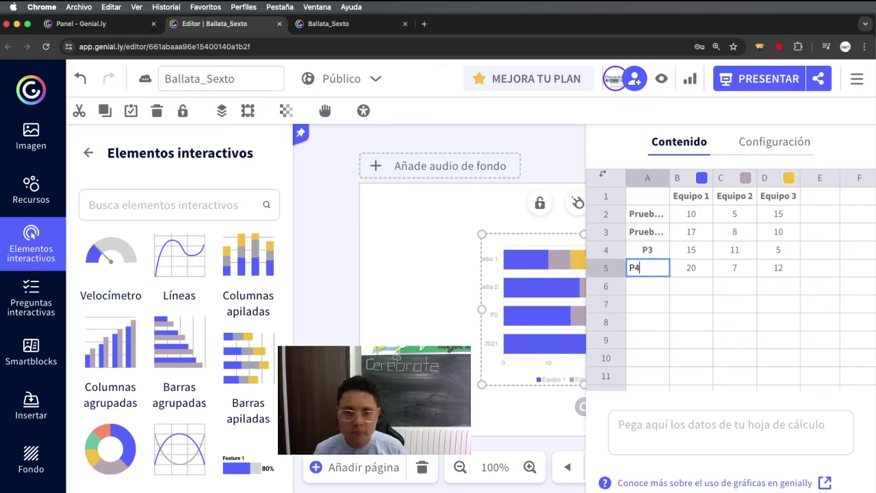
pyautogui.write('4')
pyautogui.click(690, 215)
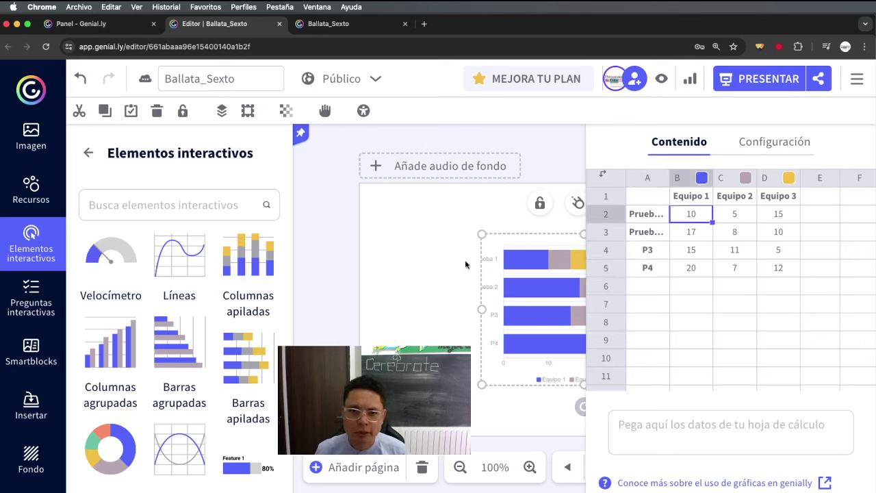
# Review the Equipo 1 and Equipo 2 scores and close the chart data panel.
pyautogui.click(685, 234)
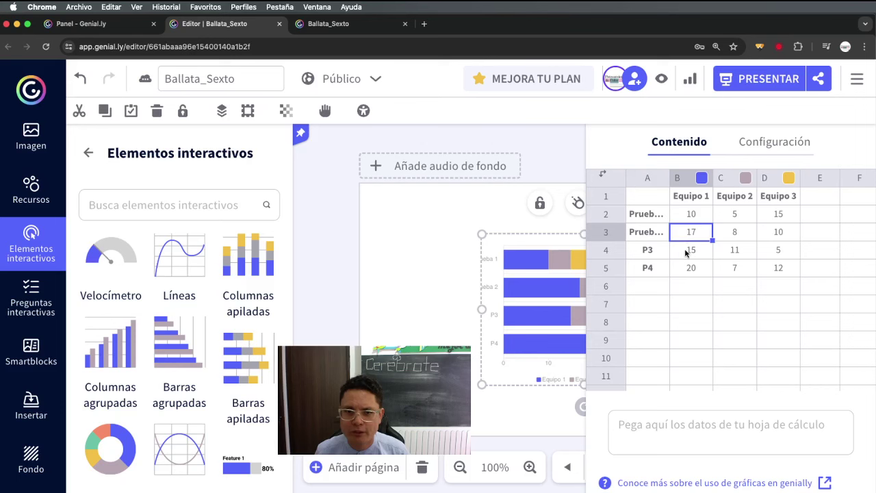
pyautogui.click(685, 252)
pyautogui.click(689, 267)
pyautogui.click(730, 216)
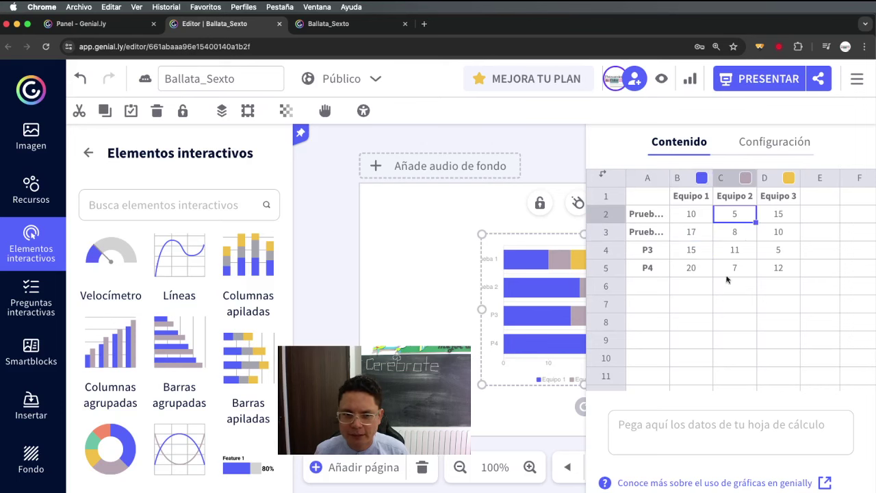
pyautogui.click(425, 282)
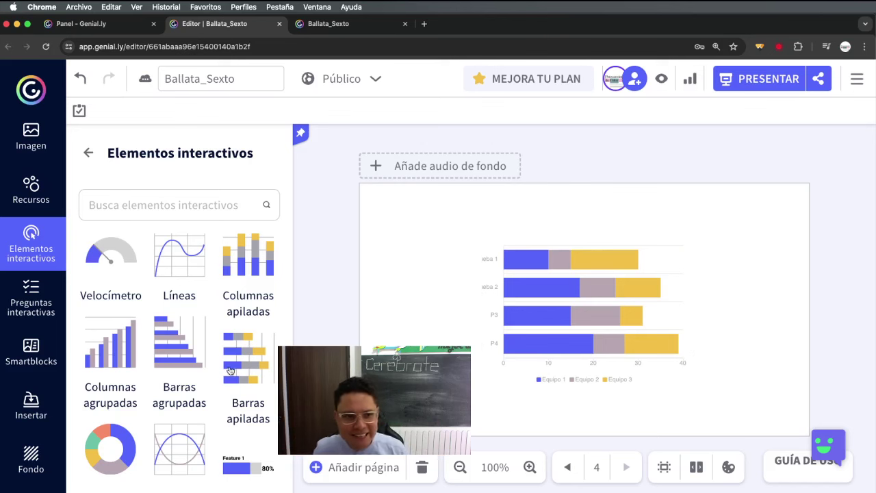
# Replace the stacked bar chart with a Columnas column chart centred on the page.
pyautogui.click(555, 290)
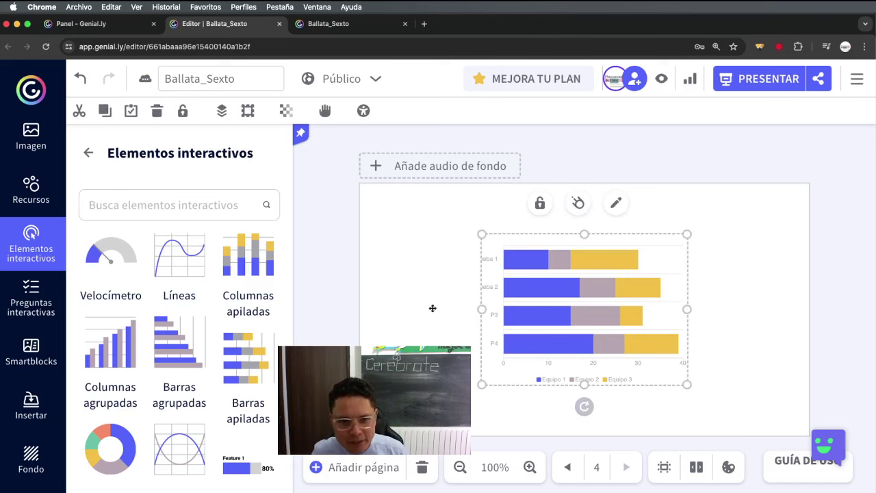
pyautogui.scroll(3, 182, 336)
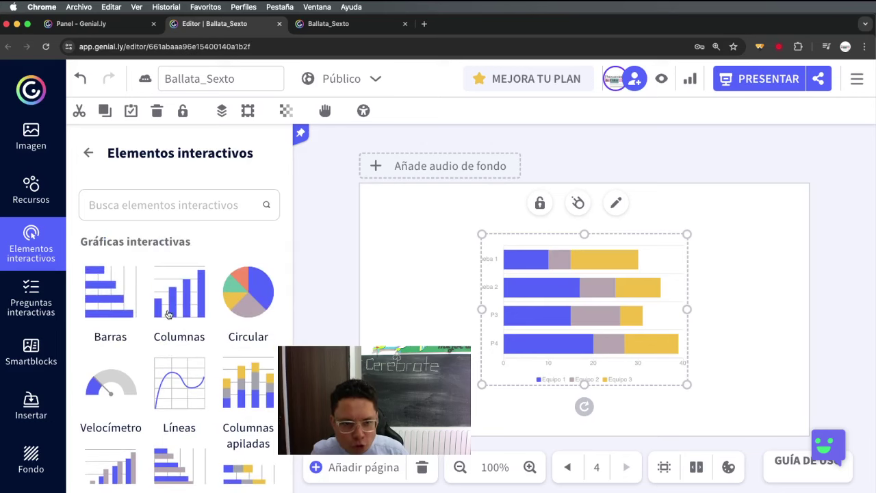
pyautogui.click(169, 314)
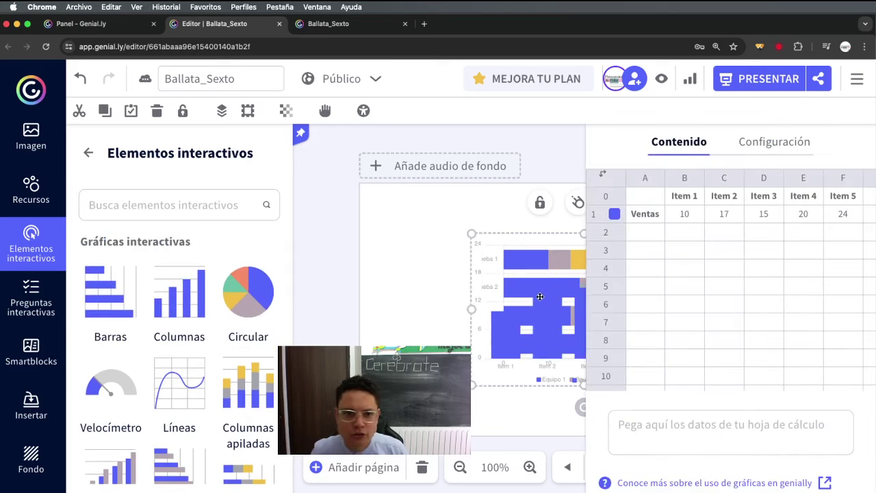
pyautogui.click(540, 296)
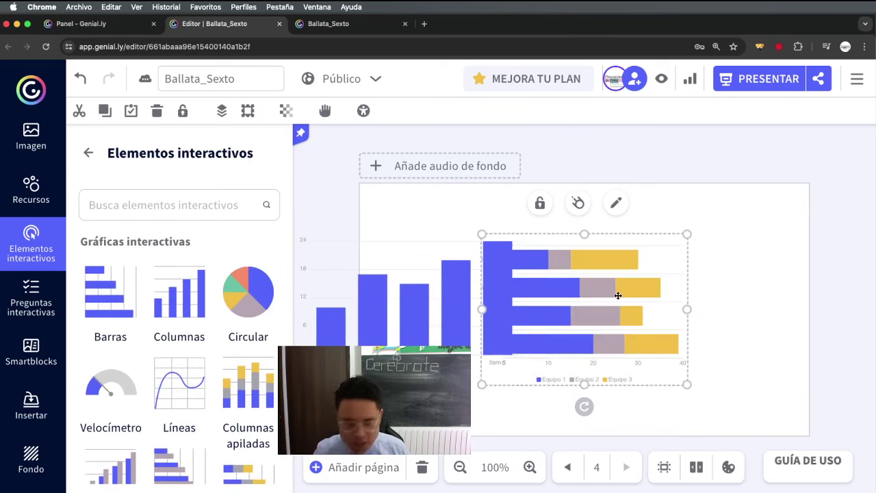
pyautogui.press('Delete')
pyautogui.moveTo(461, 293); pyautogui.dragTo(568, 273)
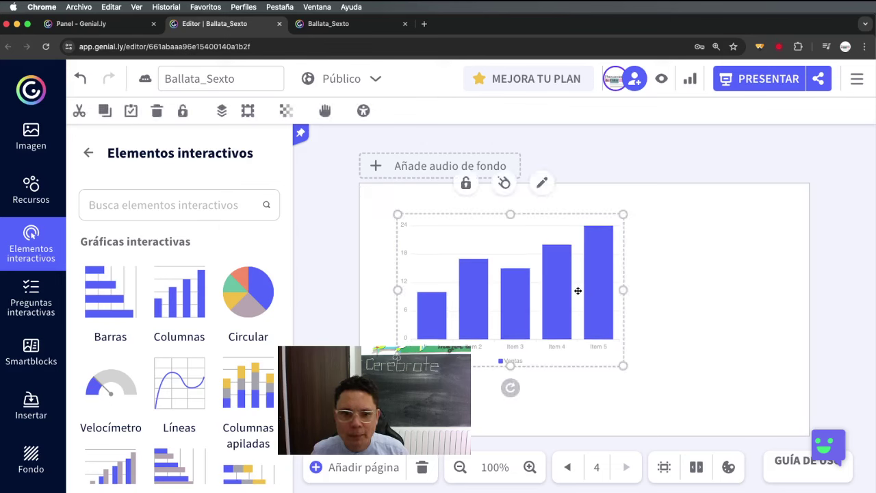
# In the column chart's data, rename headings Item 1 and Item 2 to Equ 1 and Equ 2.
pyautogui.doubleClick(544, 293)
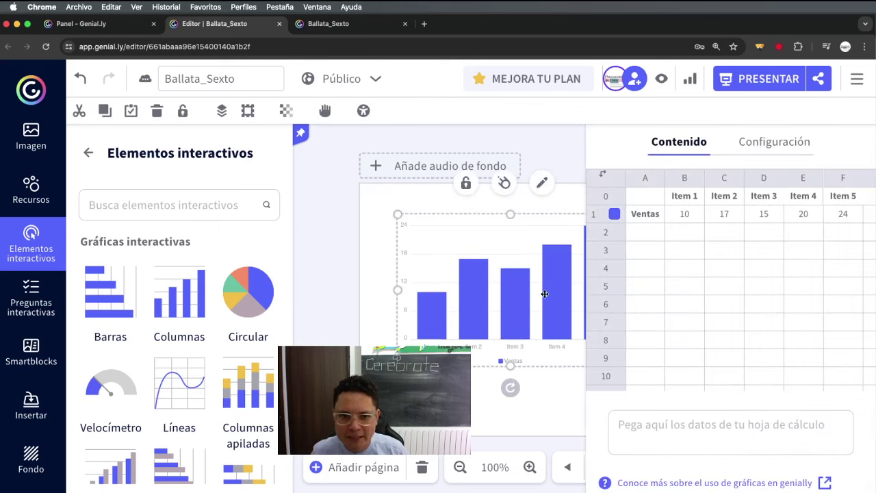
pyautogui.click(371, 303)
pyautogui.doubleClick(520, 293)
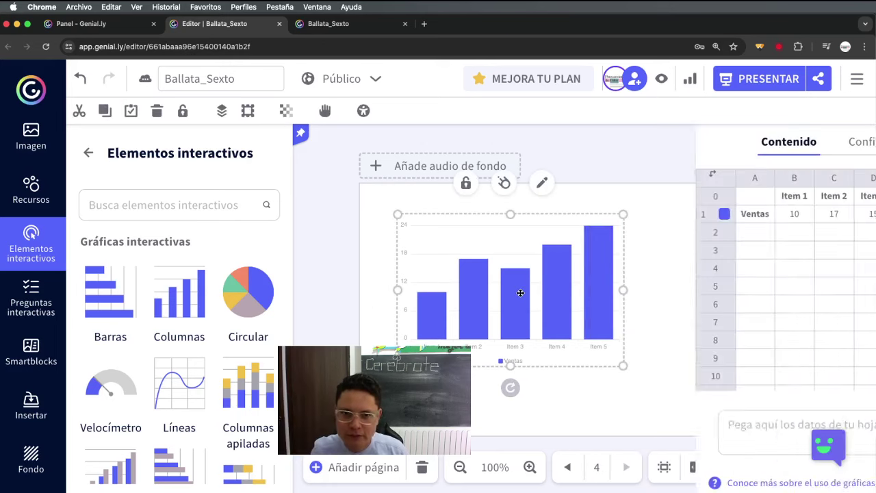
pyautogui.doubleClick(690, 196)
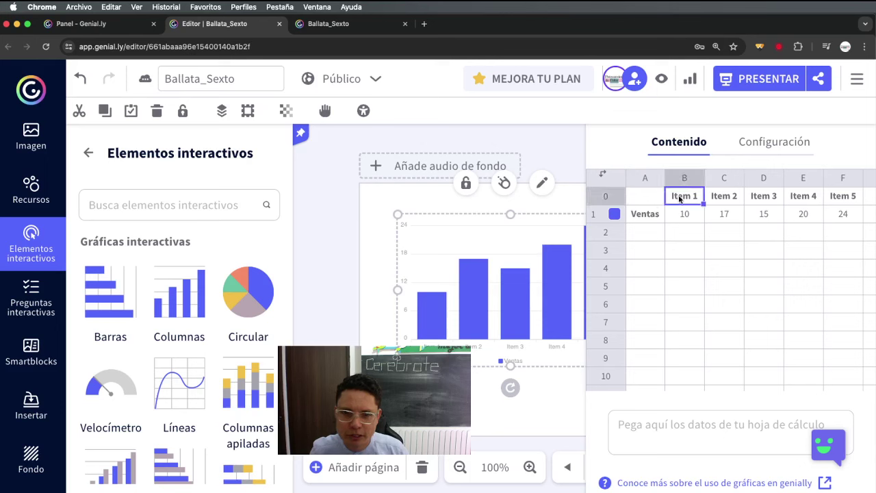
pyautogui.click(678, 196)
pyautogui.doubleClick(678, 197)
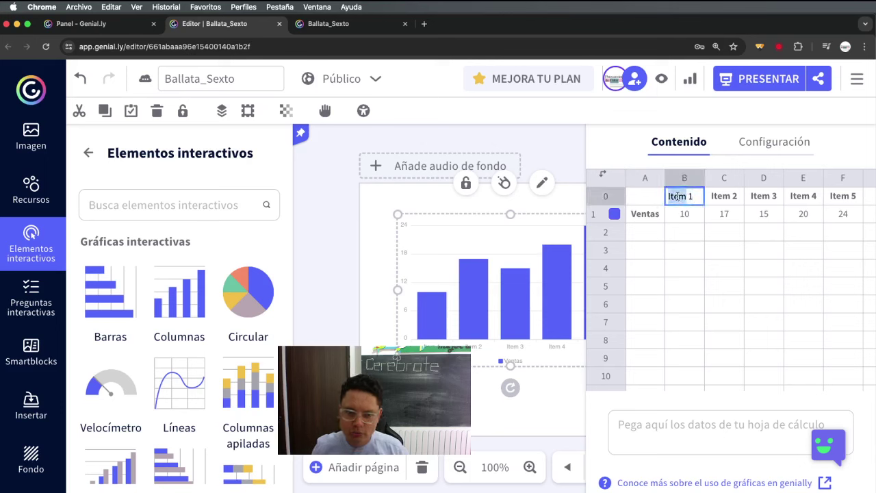
pyautogui.write('Equ')
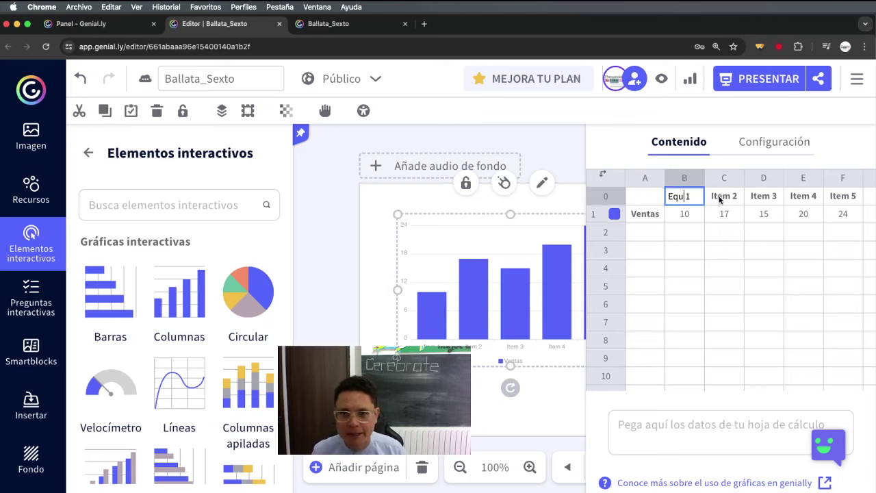
pyautogui.doubleClick(718, 196)
pyautogui.doubleClick(718, 196)
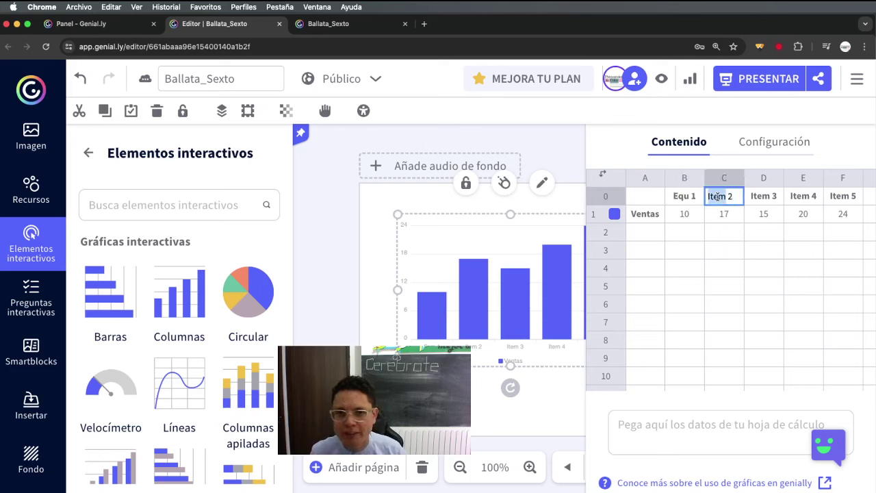
pyautogui.write('Equ')
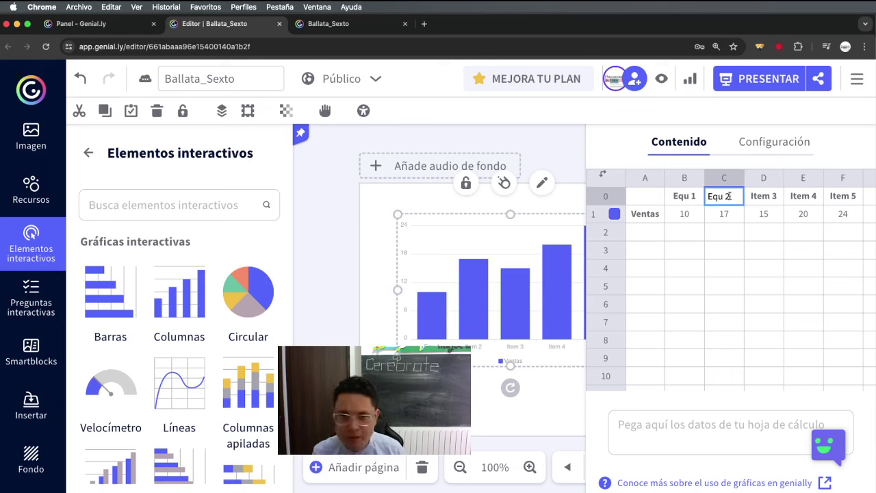
# Rename headings Item 3, Item 4 and Item 5 to Equ 3, Equ 4 and Equ 5.
pyautogui.click(755, 197)
pyautogui.doubleClick(756, 196)
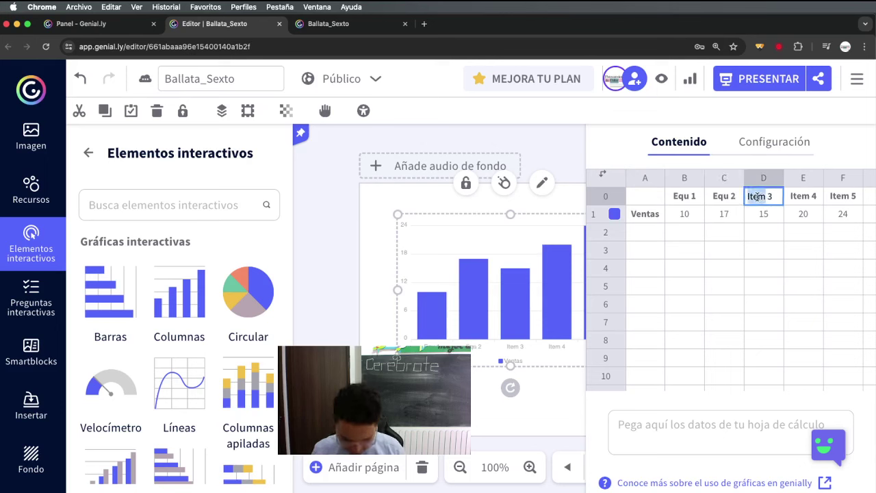
pyautogui.write('Equ')
pyautogui.press('BackSpace')
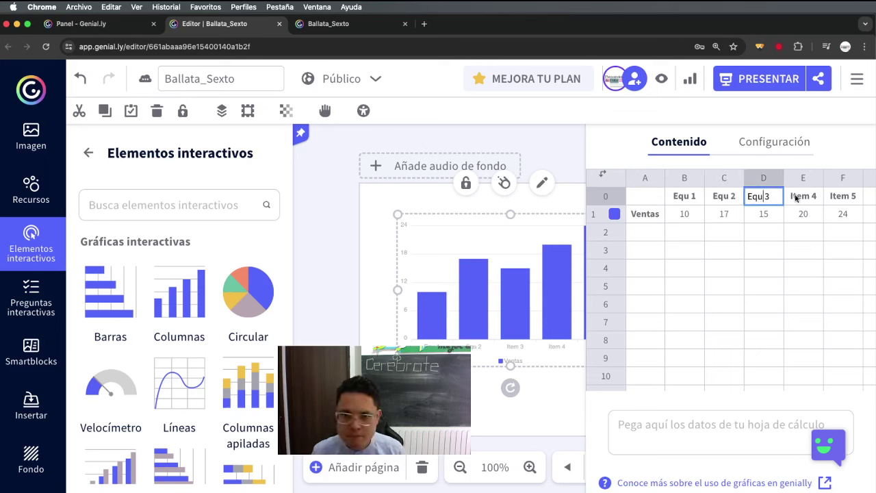
pyautogui.click(800, 196)
pyautogui.doubleClick(795, 196)
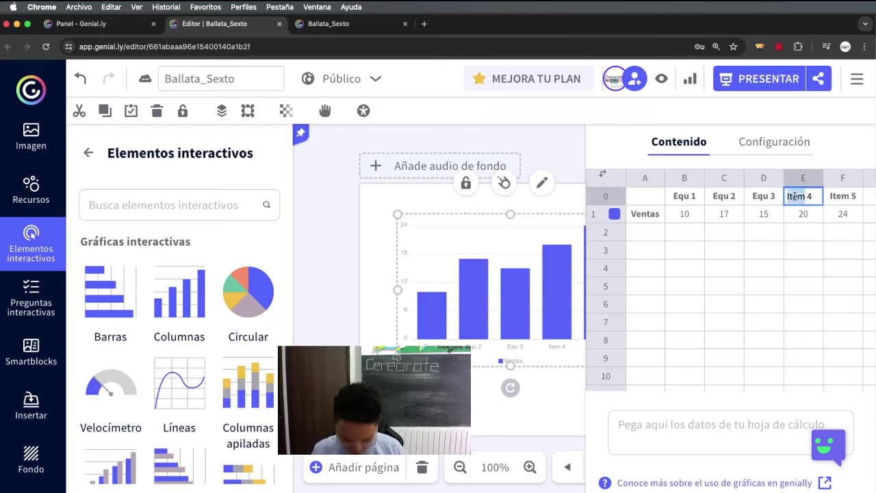
pyautogui.write('<equ')
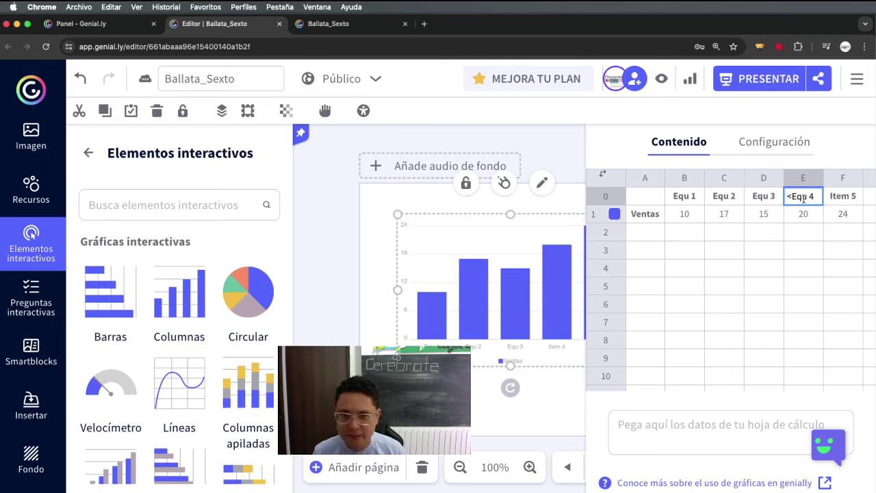
pyautogui.press('Left')
pyautogui.press('Left')
pyautogui.press('Left')
pyautogui.press('BackSpace')
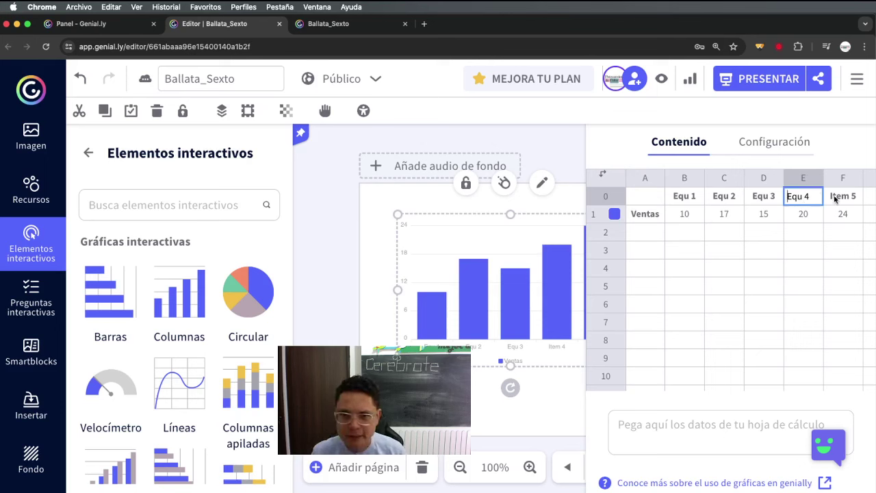
pyautogui.click(834, 198)
pyautogui.doubleClick(828, 196)
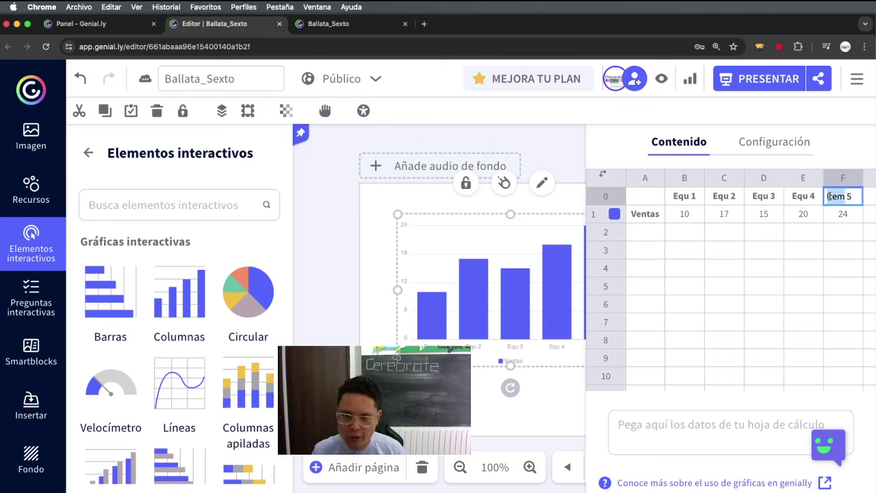
pyautogui.write('Equ')
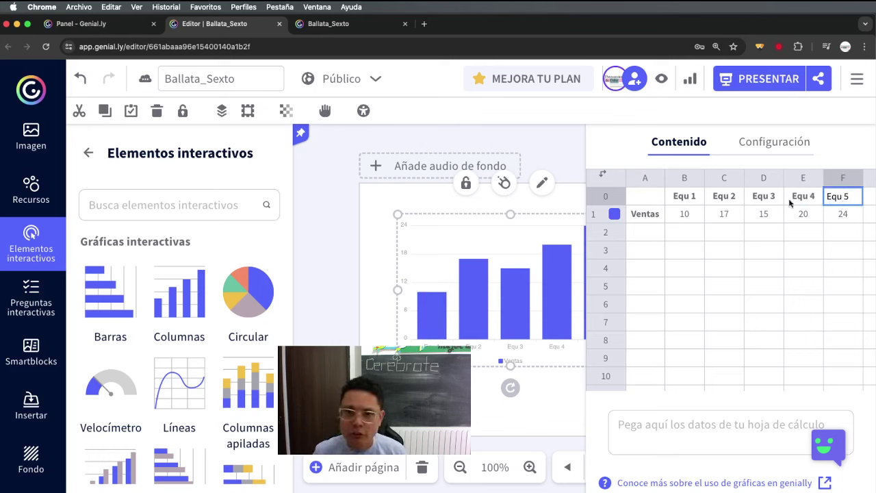
# Rename the Ventas series to Prueba 1 and recheck the chart data.
pyautogui.doubleClick(641, 214)
pyautogui.write('Prueba 1')
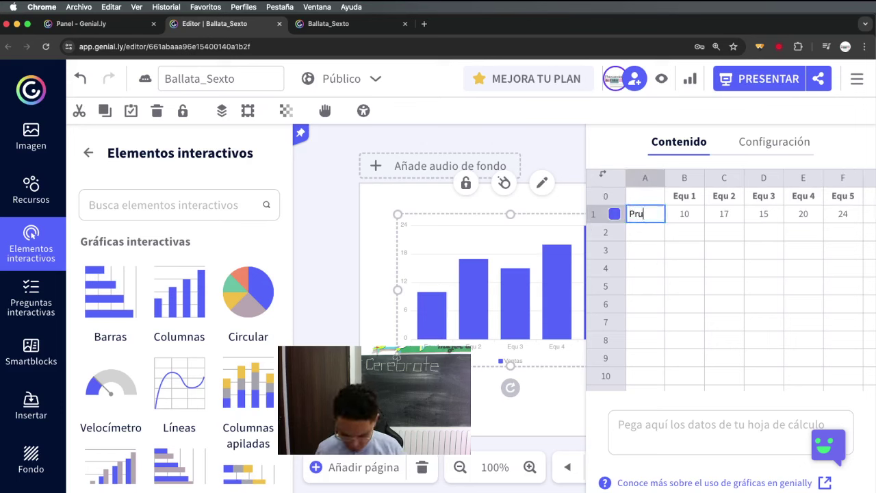
pyautogui.click(333, 299)
pyautogui.click(421, 293)
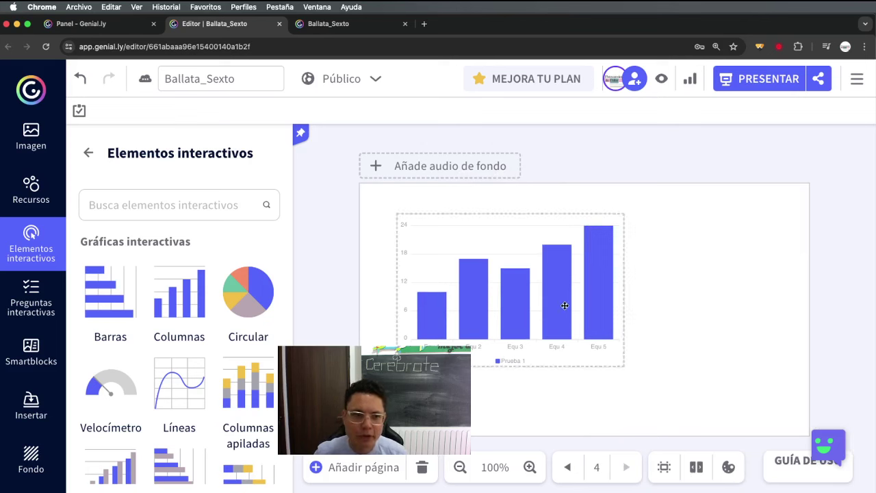
pyautogui.doubleClick(554, 300)
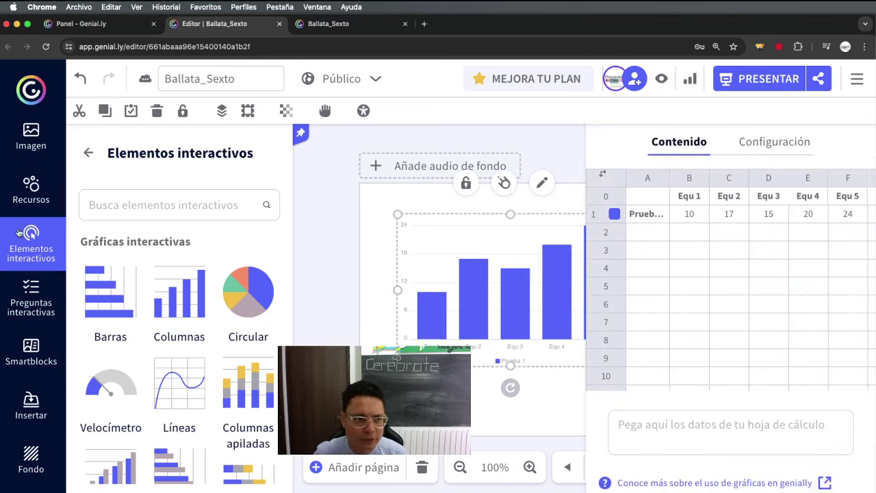
pyautogui.click(338, 318)
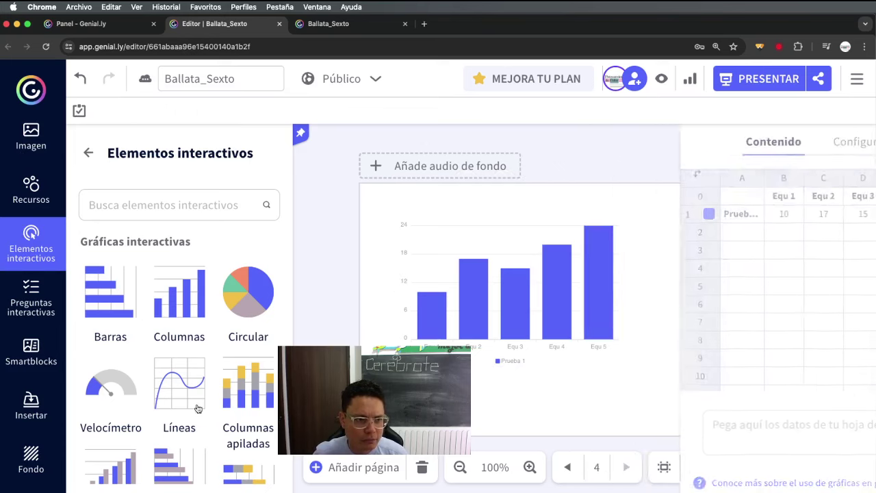
# Copy the pink colour code #DD3CBD from the rectangle on page 2.
pyautogui.scroll(-2, 28, 438)
pyautogui.click(25, 440)
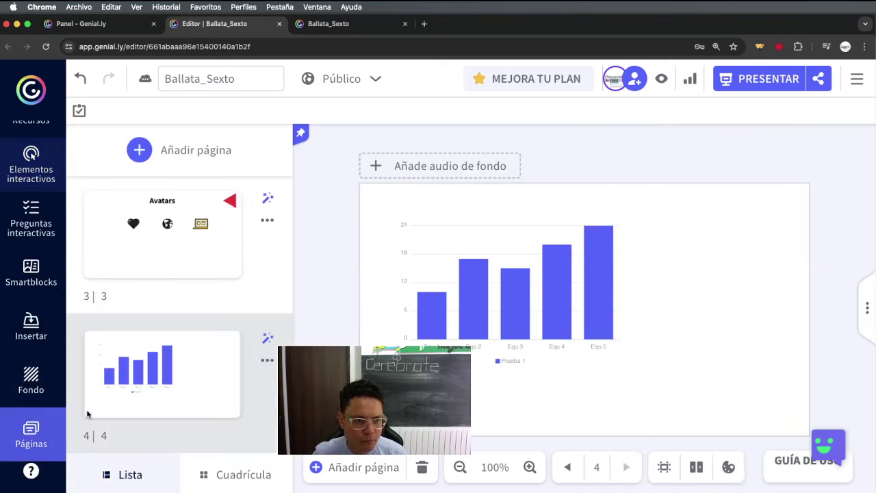
pyautogui.scroll(5, 153, 322)
pyautogui.click(169, 253)
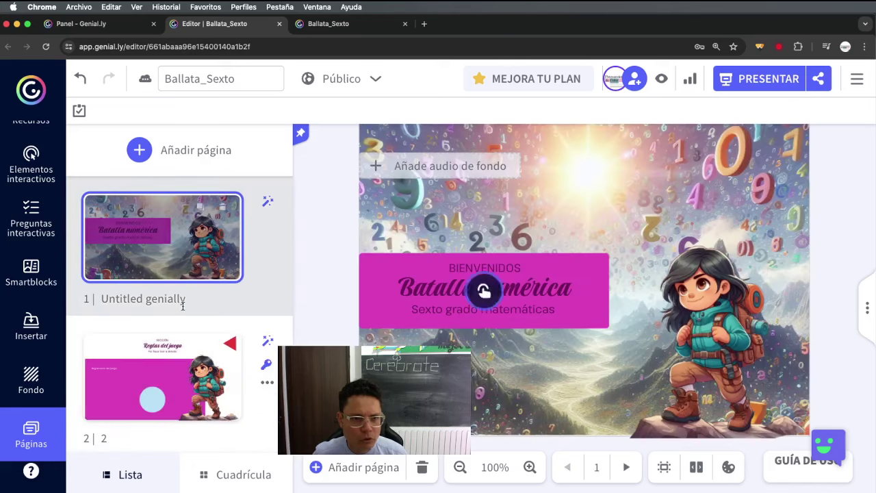
pyautogui.click(340, 261)
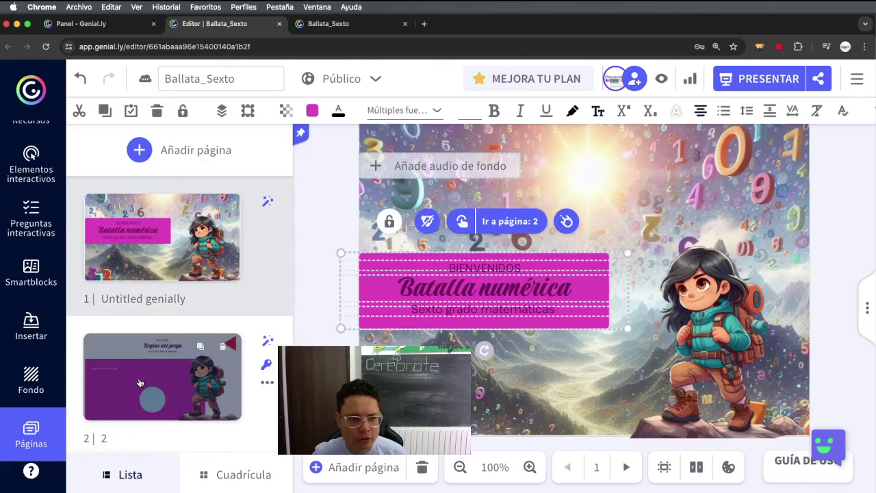
pyautogui.click(162, 376)
pyautogui.click(410, 301)
pyautogui.click(312, 112)
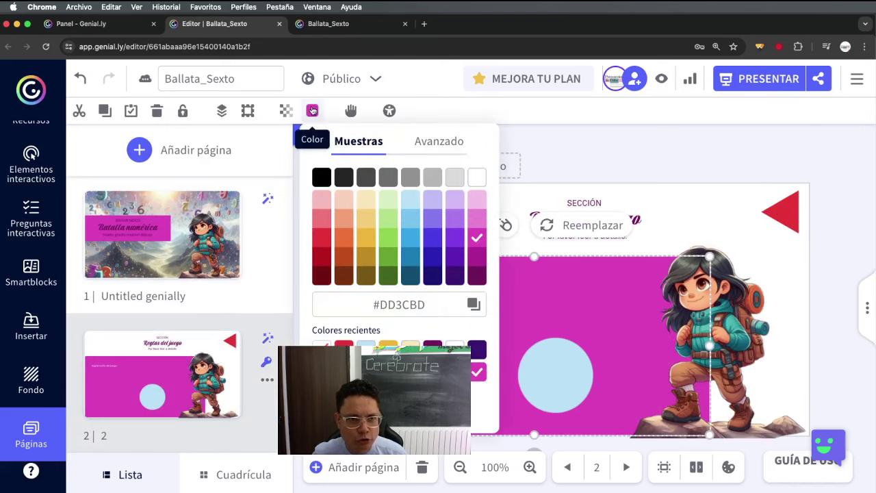
pyautogui.click(474, 305)
pyautogui.click(534, 174)
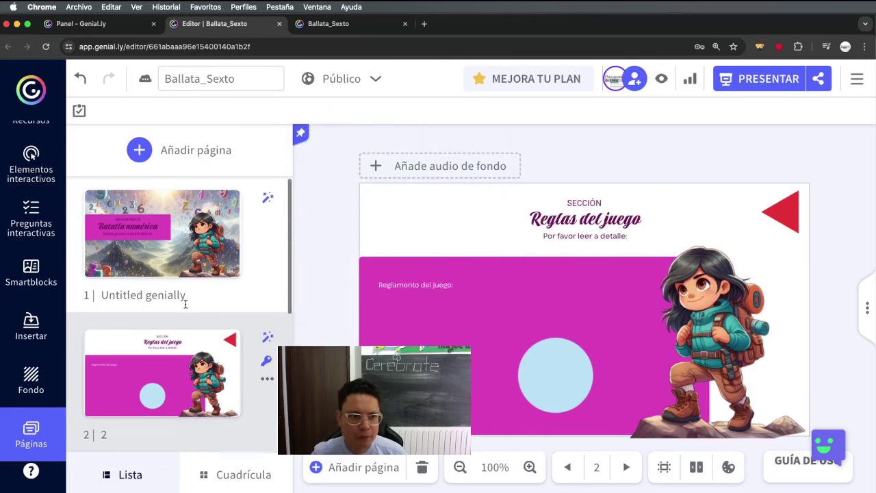
# Recolour page 4's chart bars magenta #DD3CBD and move the chart right and down.
pyautogui.scroll(-5, 185, 303)
pyautogui.click(196, 375)
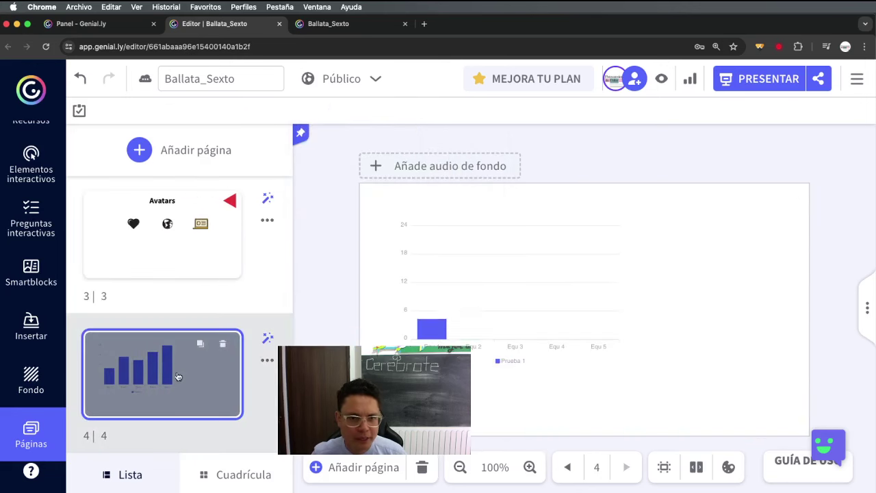
pyautogui.click(566, 266)
pyautogui.click(612, 214)
pyautogui.click(703, 397)
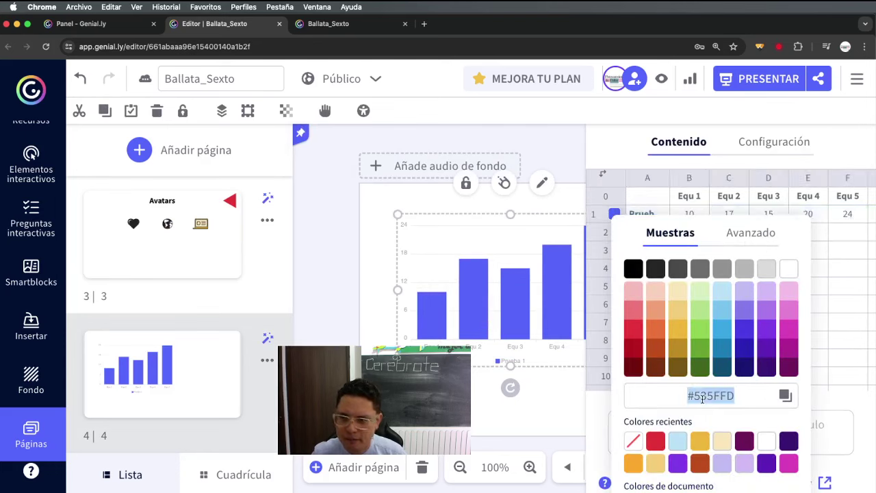
pyautogui.press('cmd+v')
pyautogui.press('Return')
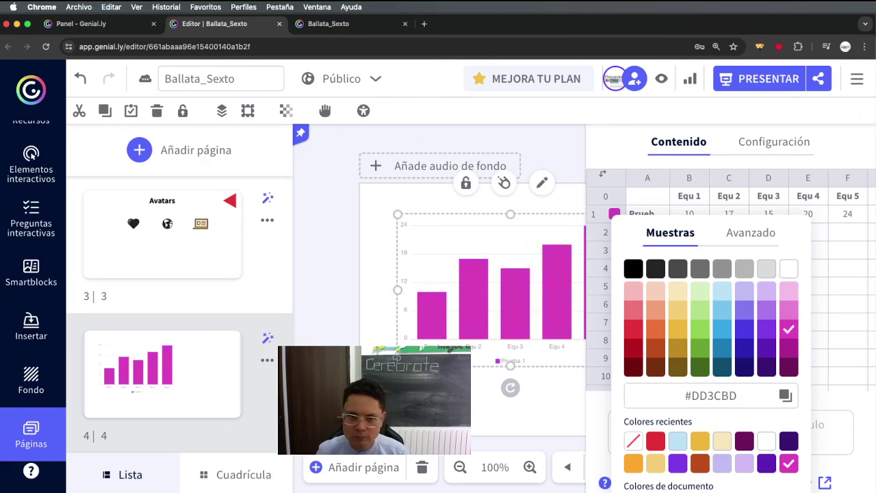
pyautogui.click(356, 314)
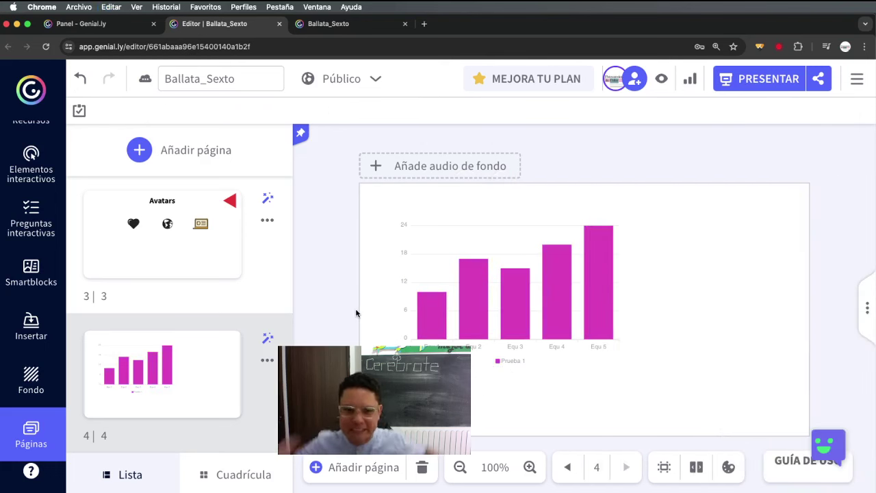
pyautogui.moveTo(479, 303); pyautogui.dragTo(664, 370)
# Add a square shape and stretch it to cover the whole slide.
pyautogui.click(342, 289)
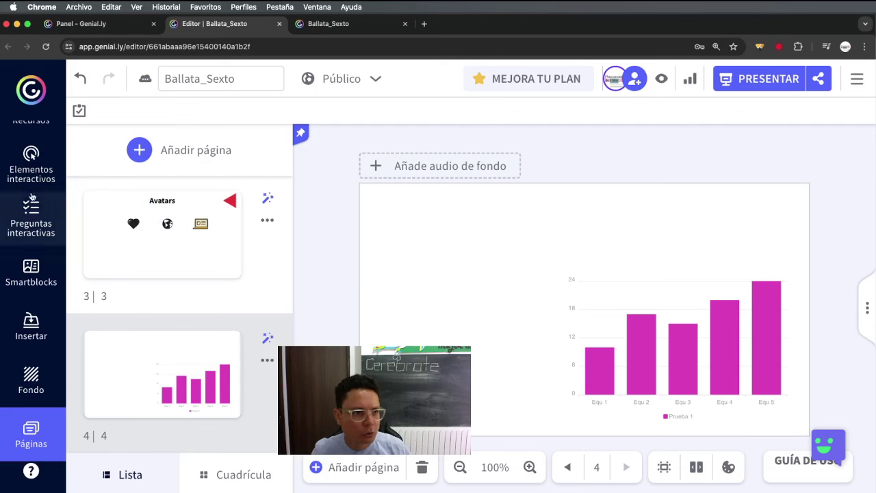
pyautogui.scroll(3, 28, 288)
pyautogui.click(23, 267)
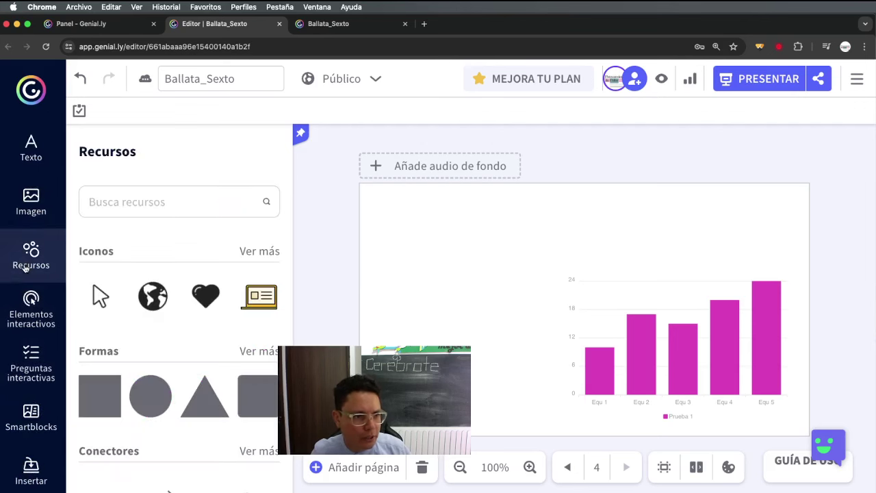
pyautogui.click(116, 392)
pyautogui.moveTo(557, 309); pyautogui.dragTo(371, 218)
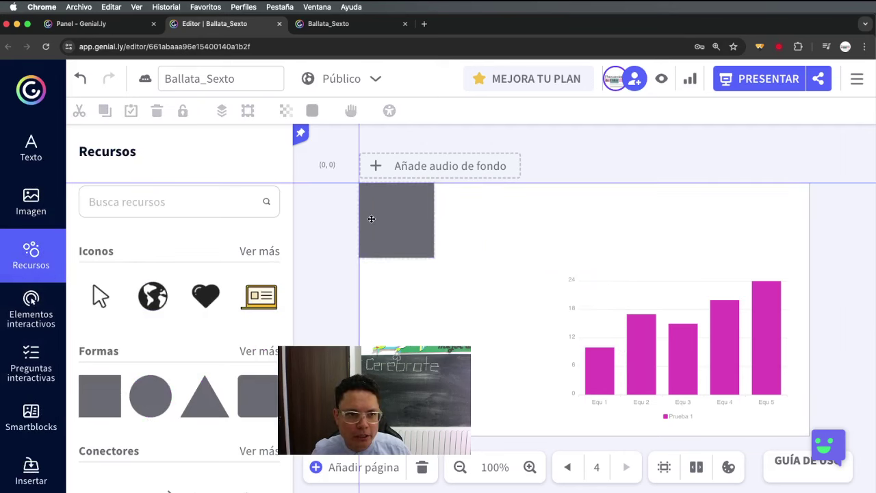
pyautogui.moveTo(432, 259); pyautogui.dragTo(684, 363)
pyautogui.moveTo(612, 308); pyautogui.dragTo(808, 309)
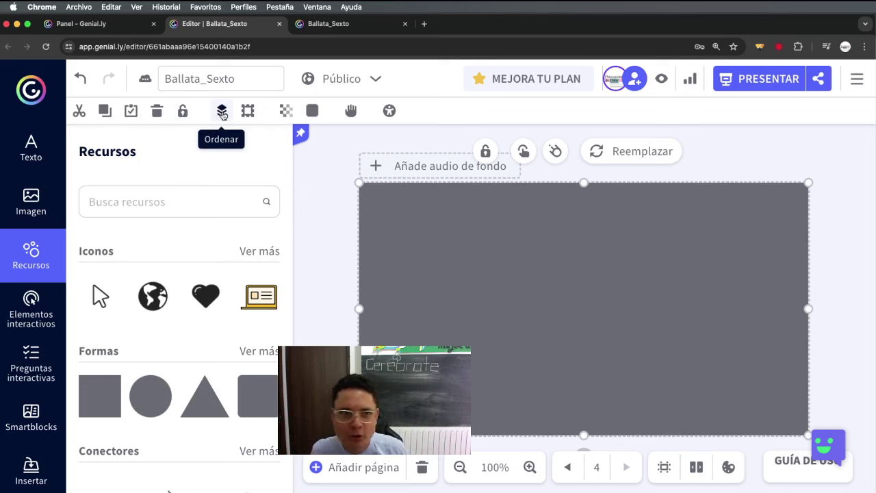
# Send the rectangle behind the chart and fill it light blue #BAE1F7.
pyautogui.click(222, 112)
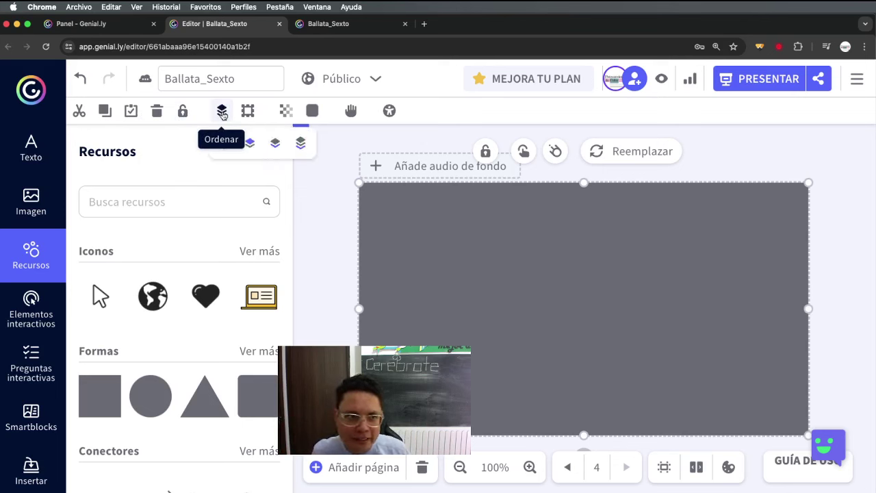
pyautogui.click(300, 147)
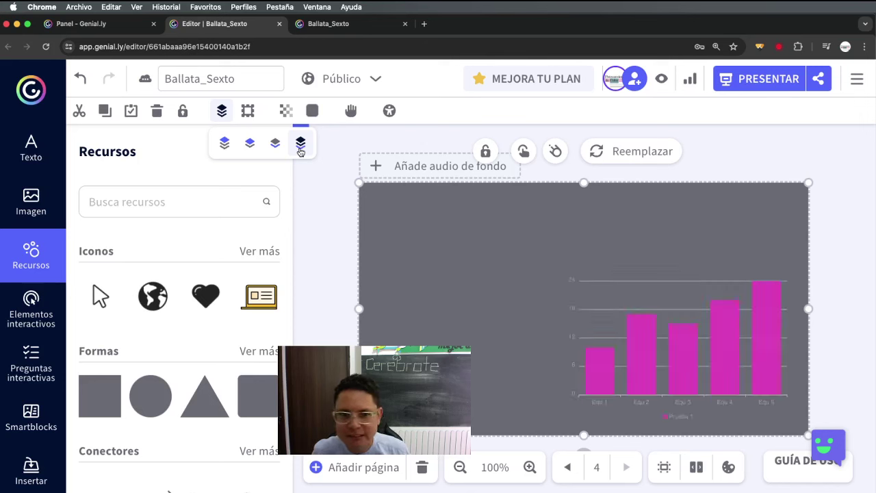
pyautogui.click(308, 219)
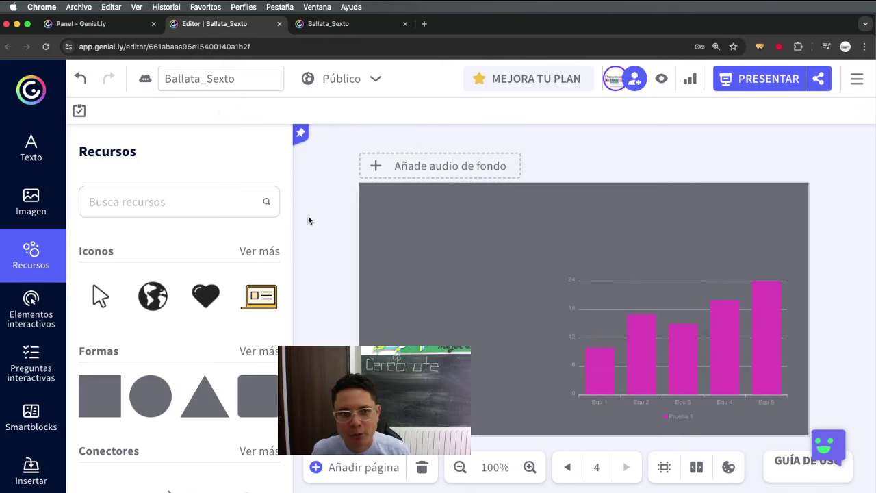
pyautogui.click(380, 220)
pyautogui.click(312, 110)
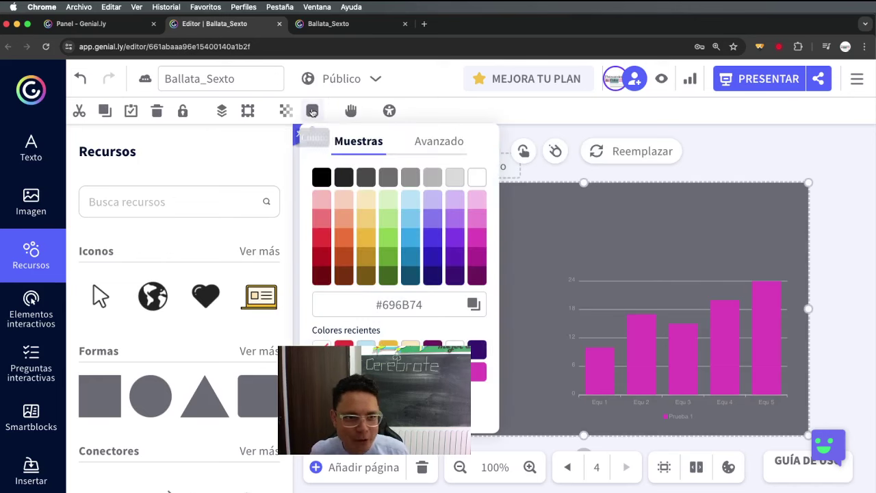
pyautogui.click(369, 226)
pyautogui.click(835, 307)
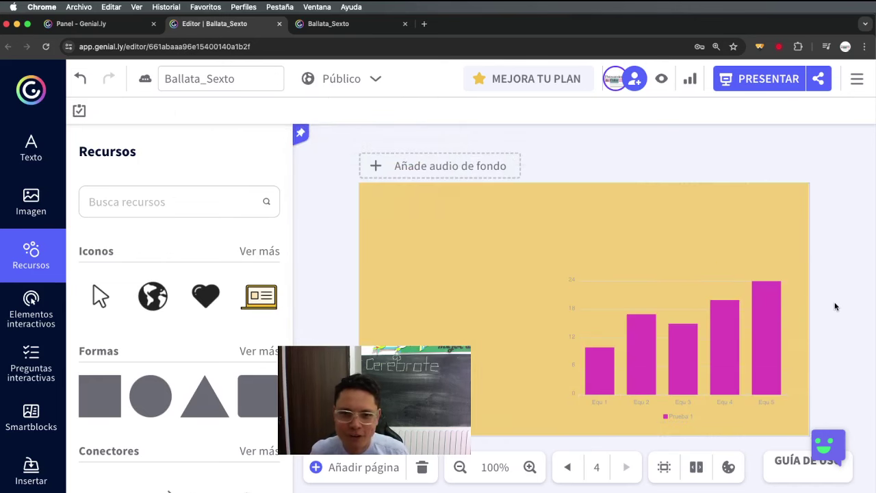
pyautogui.click(362, 196)
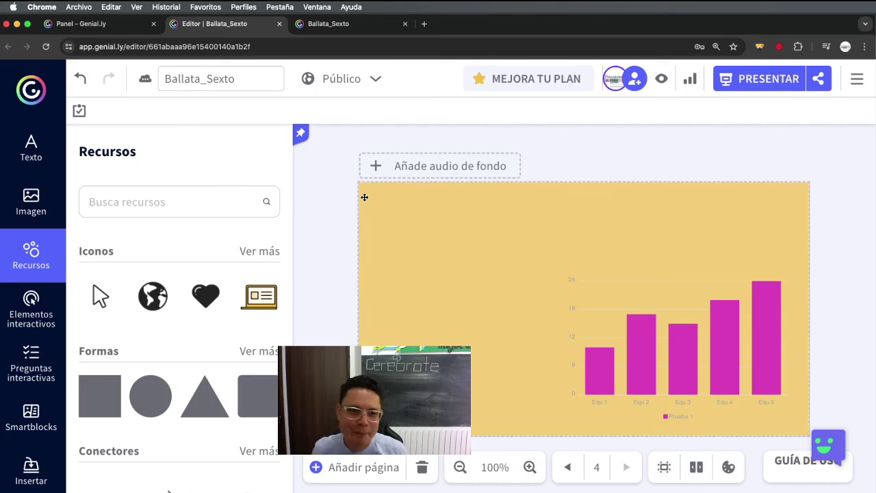
pyautogui.click(311, 110)
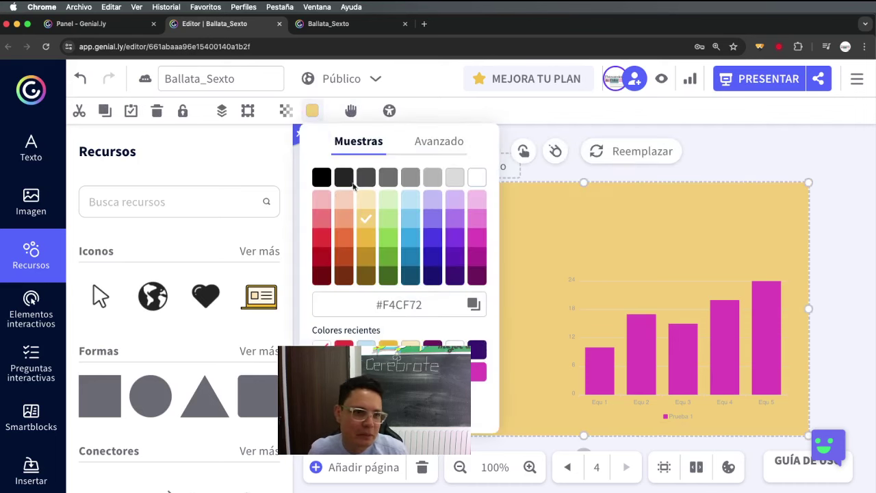
pyautogui.click(410, 200)
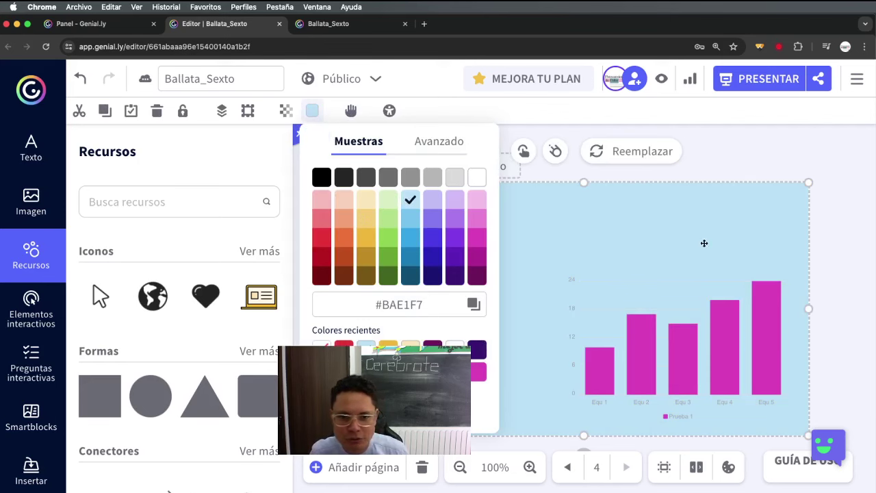
pyautogui.click(826, 247)
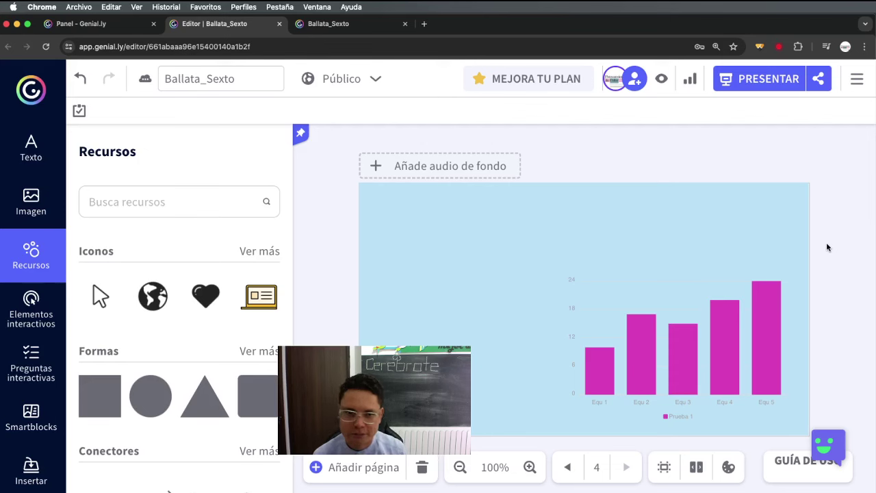
# Insert an 'Un título genial' title block and retitle it 'Puntajes'.
pyautogui.click(27, 198)
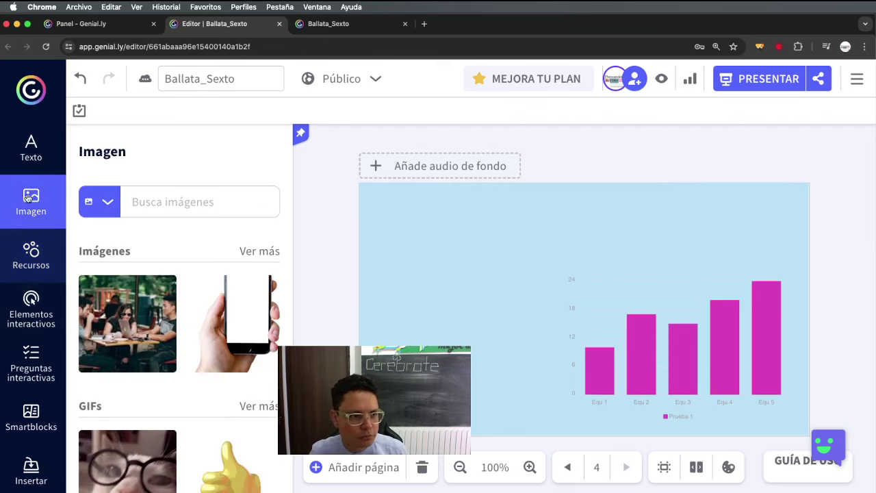
pyautogui.click(31, 147)
pyautogui.scroll(-3, 158, 302)
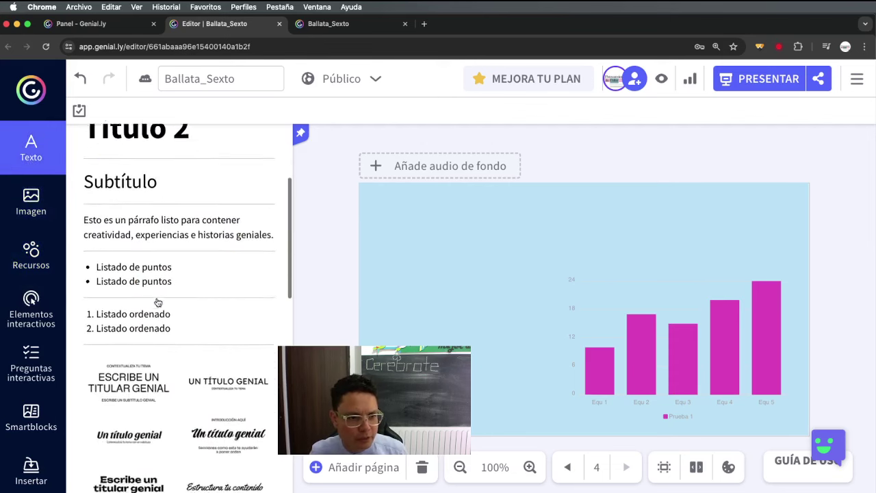
pyautogui.scroll(-5, 158, 302)
pyautogui.click(240, 292)
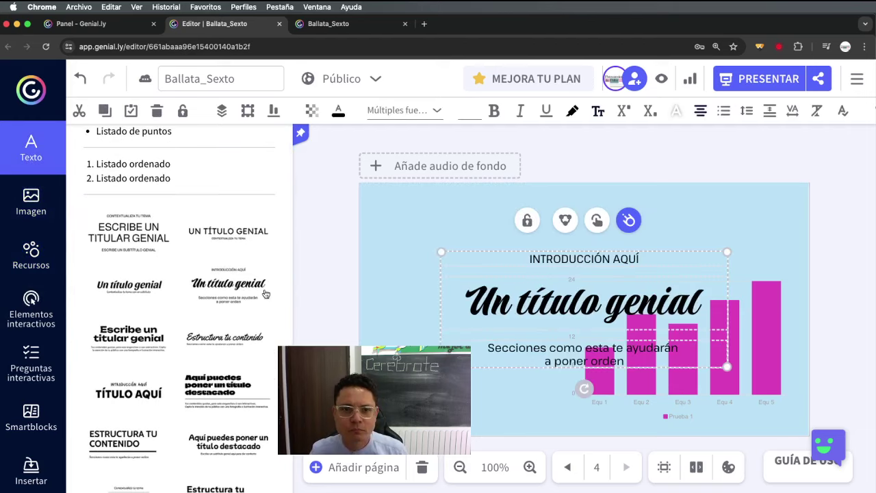
pyautogui.tripleClick(583, 299)
pyautogui.write('Puna')
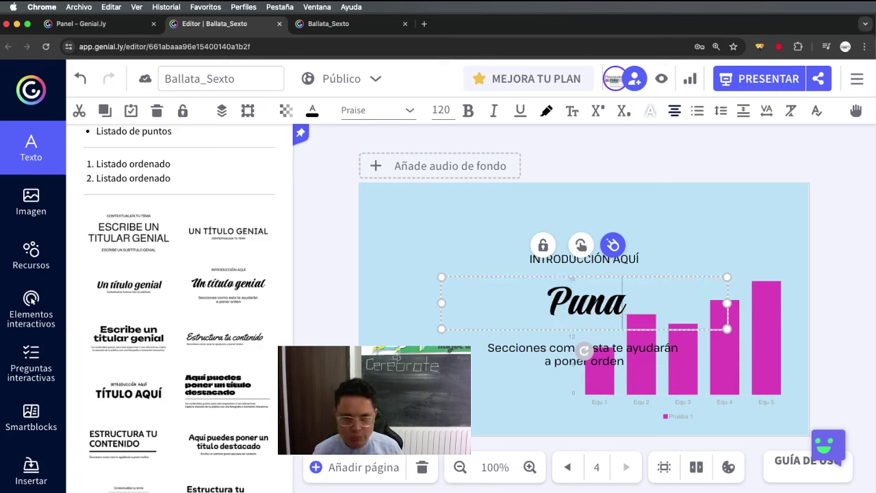
pyautogui.press('BackSpace')
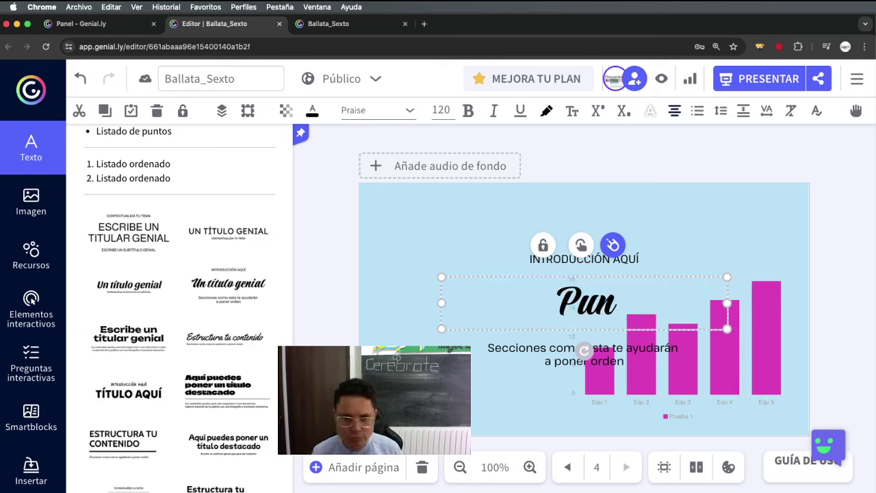
pyautogui.write('taje')
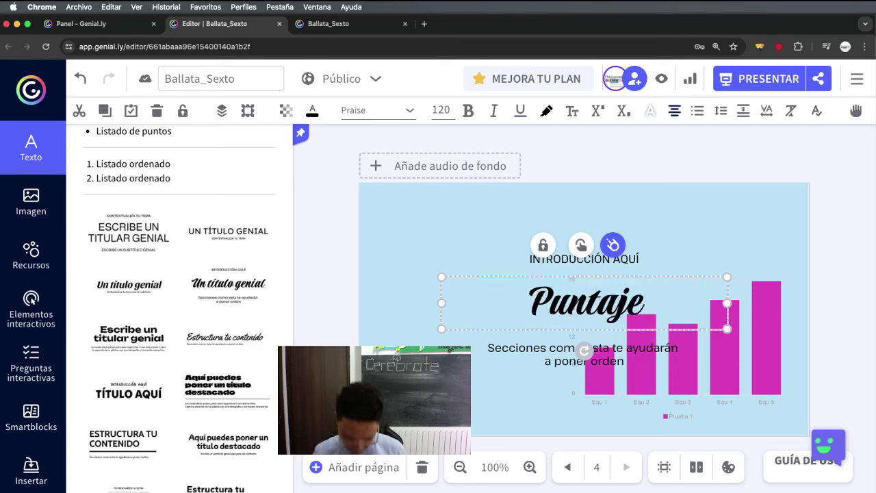
pyautogui.write('s')
pyautogui.click(668, 254)
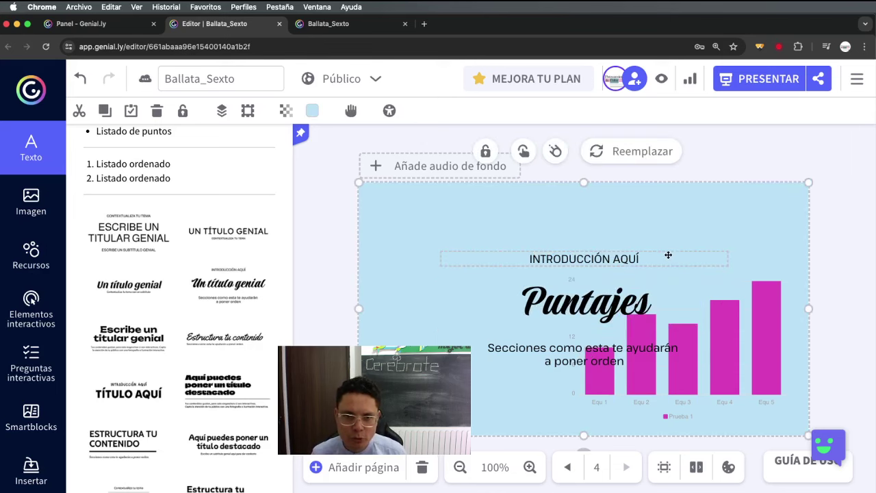
# Delete the INTRODUCCIÓN AQUÍ line and change the subtitle to 'Actualizado a prueba 2'.
pyautogui.click(663, 252)
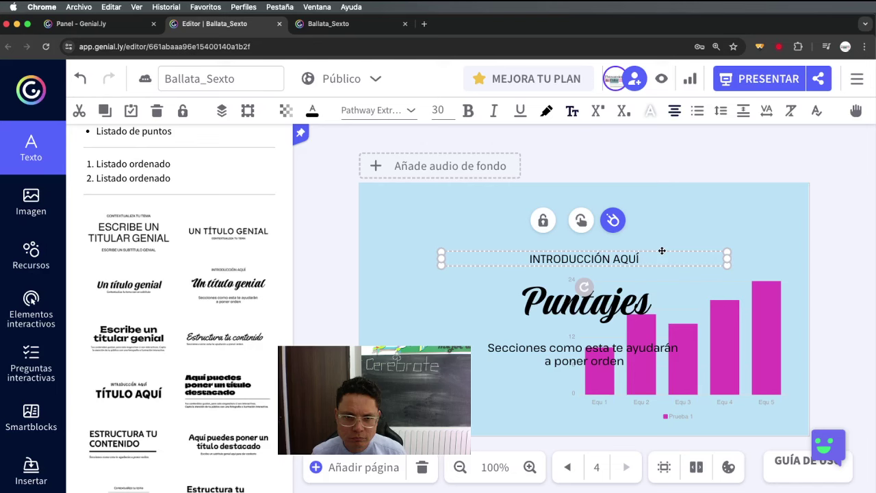
pyautogui.press('Delete')
pyautogui.click(630, 349)
pyautogui.doubleClick(630, 349)
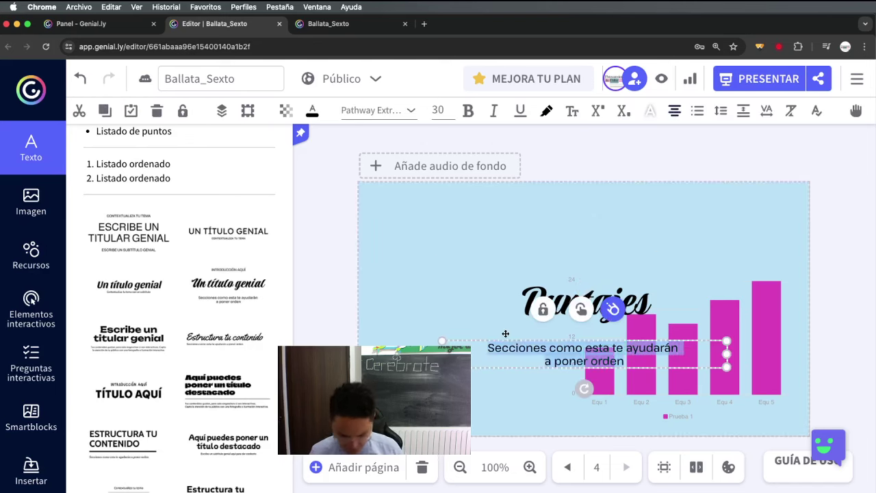
pyautogui.write('Actualizado a prueba 2')
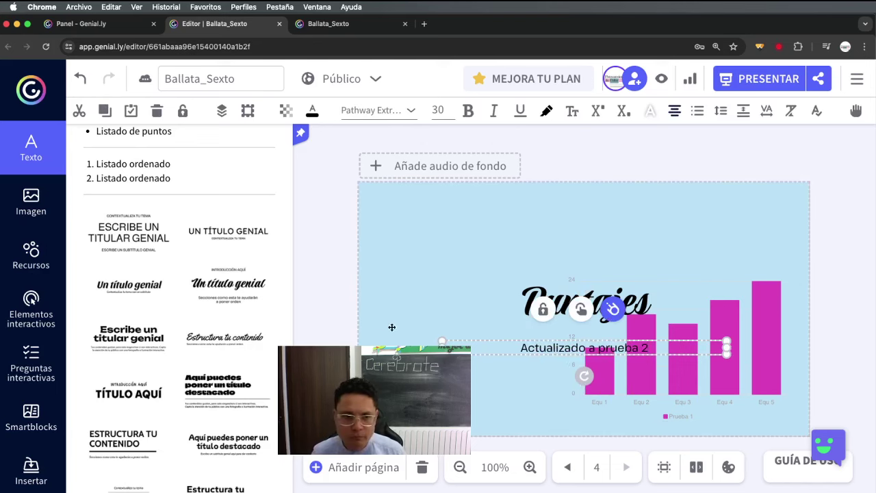
pyautogui.click(346, 314)
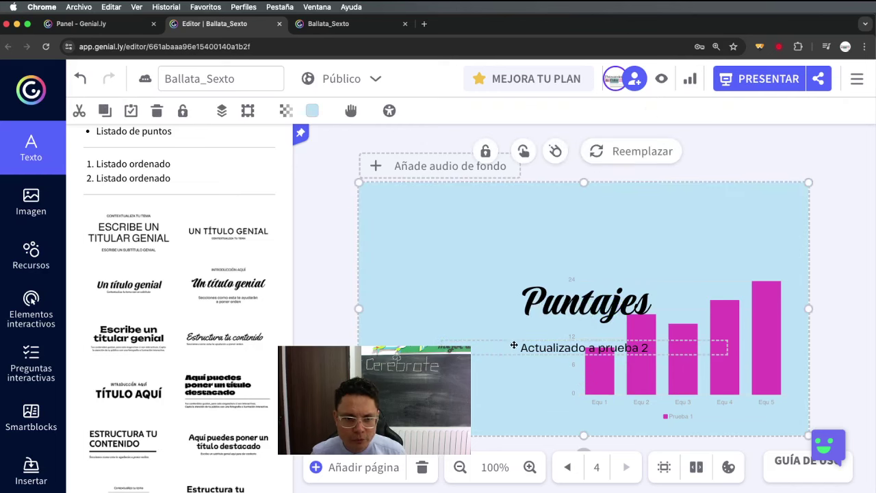
# Move the subtitle and Puntajes title into place above the chart.
pyautogui.click(538, 344)
pyautogui.moveTo(540, 340); pyautogui.dragTo(565, 225)
pyautogui.keyDown('shift'); pyautogui.click(561, 313); pyautogui.keyUp('shift')
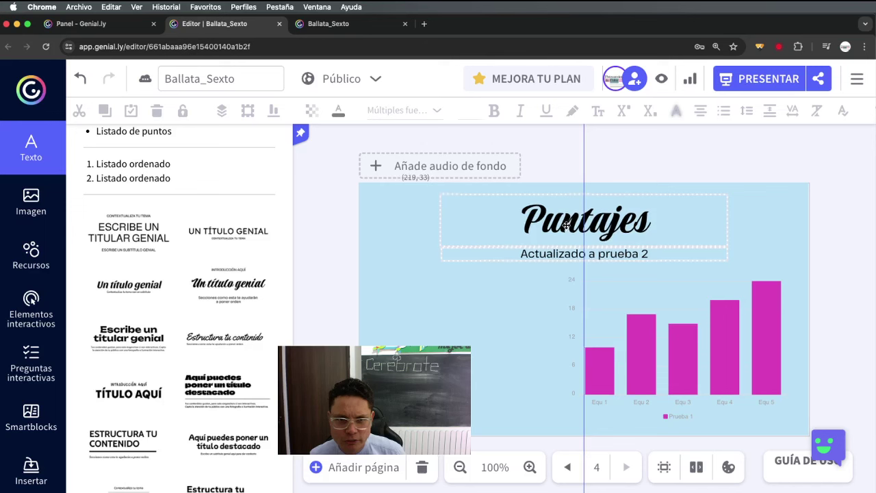
pyautogui.click(835, 273)
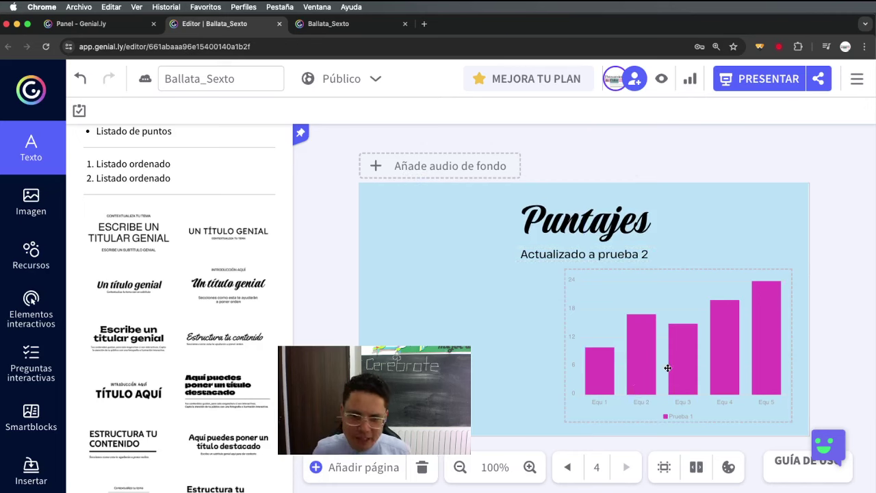
# Open the chart data to check the Equ 1 and Equ 2 scores, then close it.
pyautogui.doubleClick(667, 367)
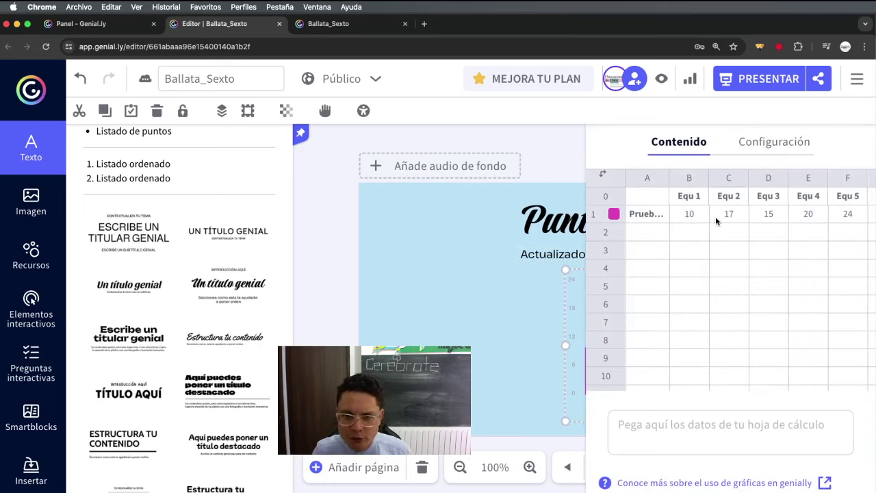
pyautogui.click(715, 221)
pyautogui.click(688, 216)
pyautogui.click(326, 272)
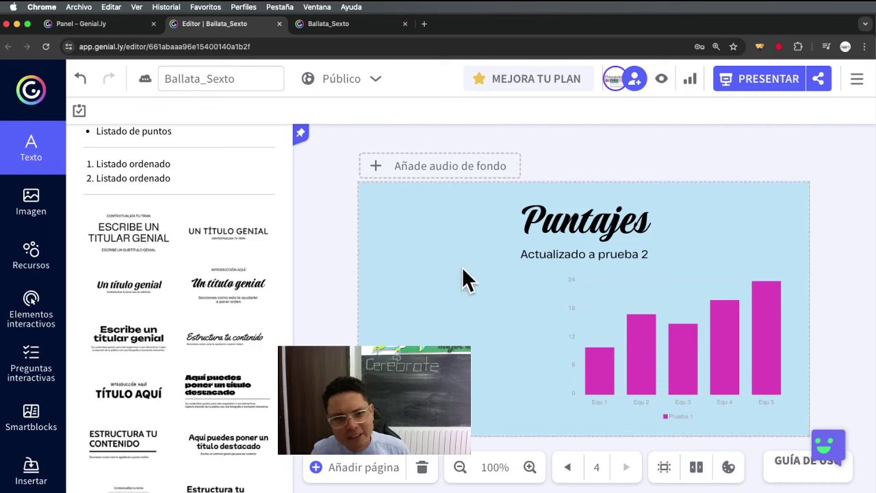
# Switch to page 3, Avatars, from the pages list.
pyautogui.scroll(-3, 26, 458)
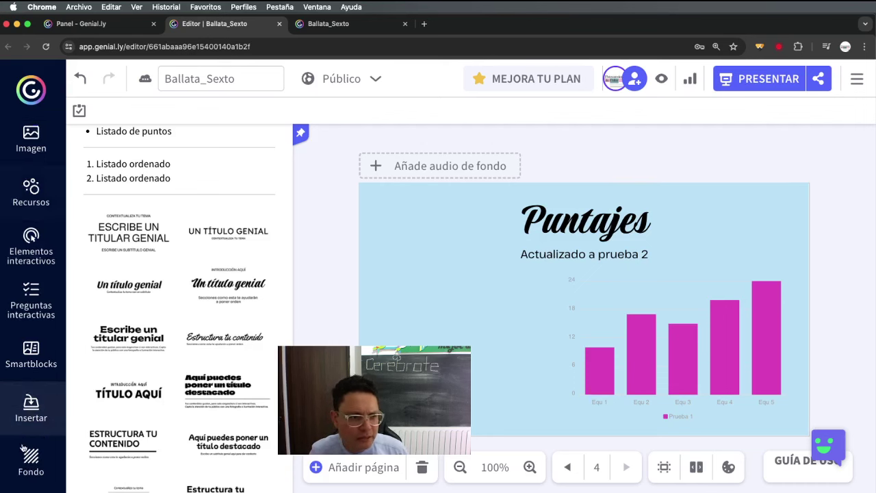
pyautogui.click(29, 441)
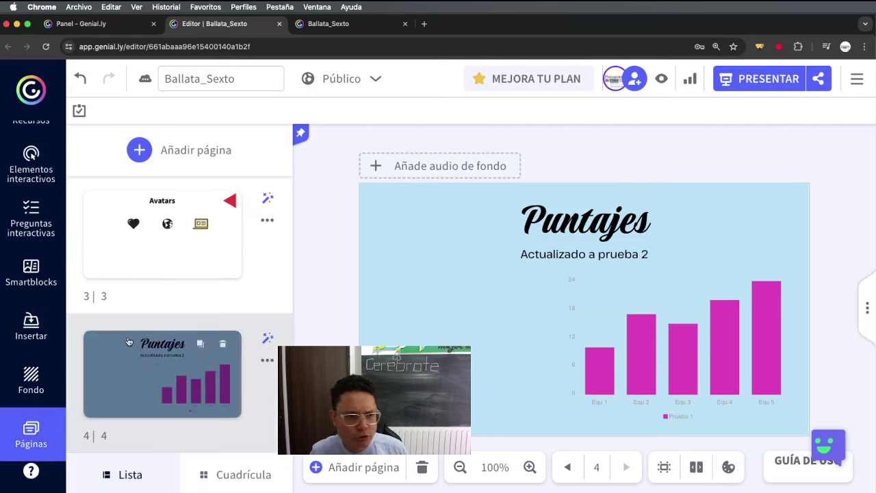
pyautogui.scroll(5, 162, 401)
pyautogui.scroll(-3, 162, 401)
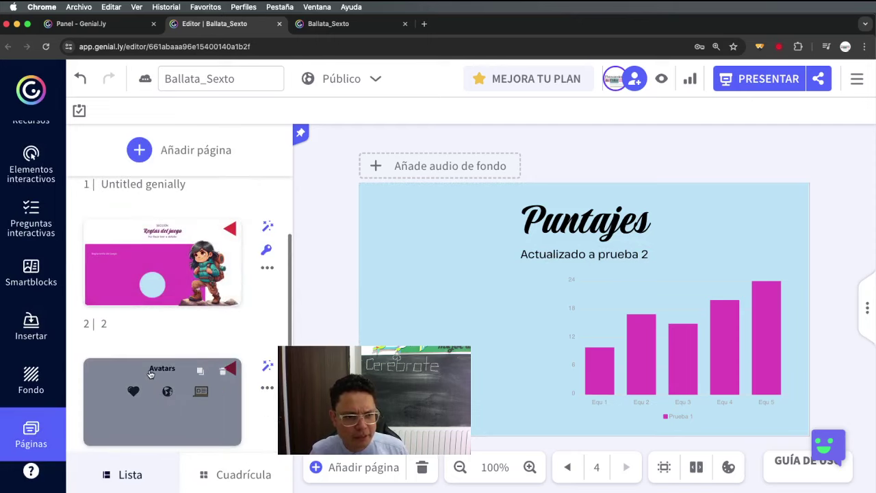
pyautogui.click(162, 400)
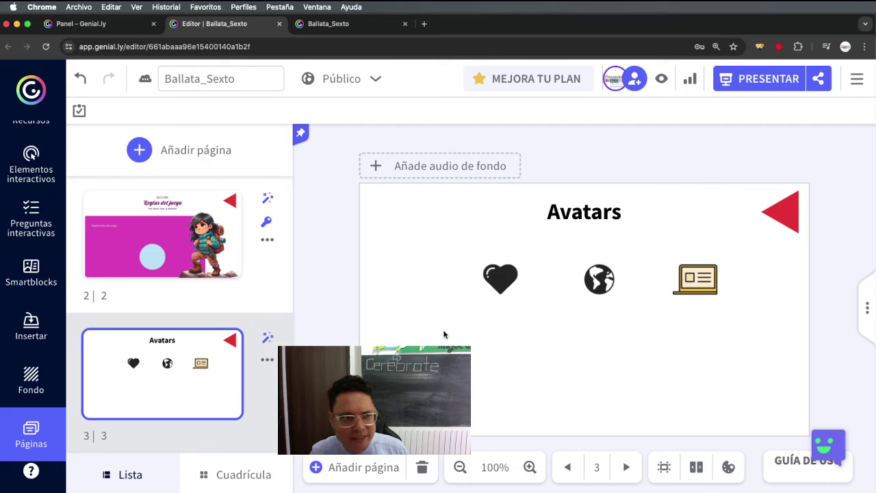
# Add a yellow plus button from Elementos interactivos to the Avatars page's top-left corner.
pyautogui.click(31, 165)
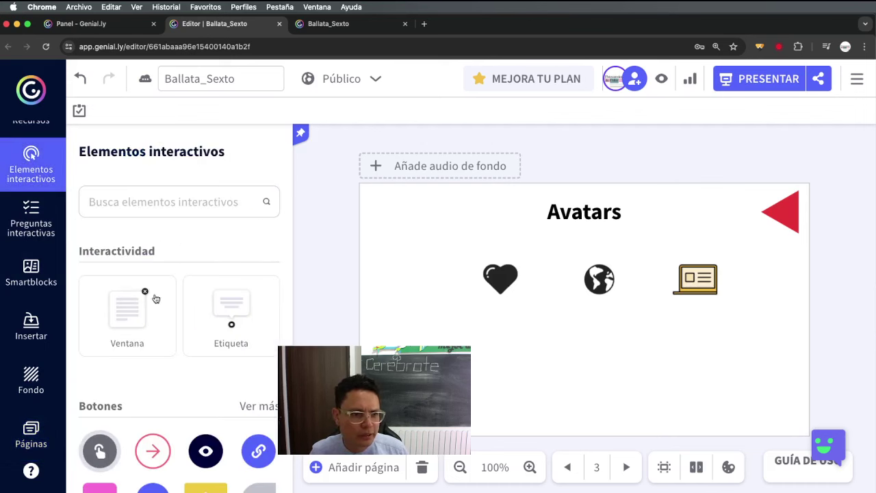
pyautogui.scroll(-3, 152, 372)
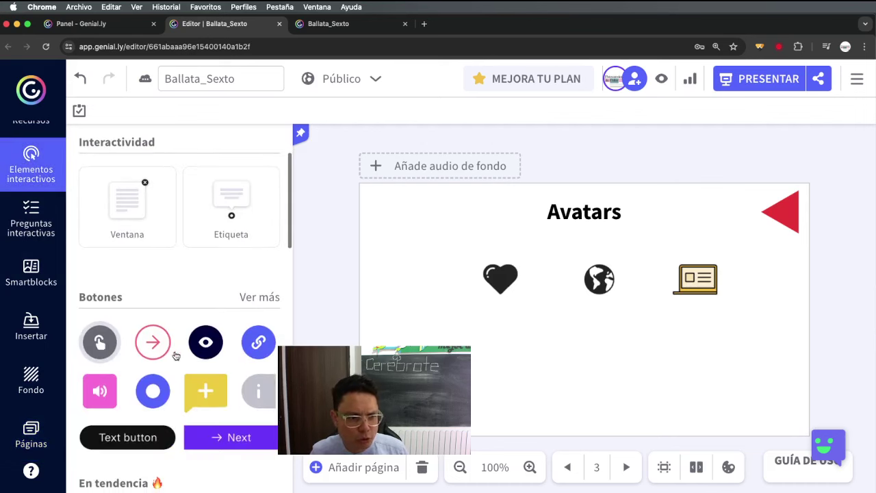
pyautogui.scroll(-2, 232, 376)
pyautogui.scroll(-1, 214, 383)
pyautogui.click(200, 306)
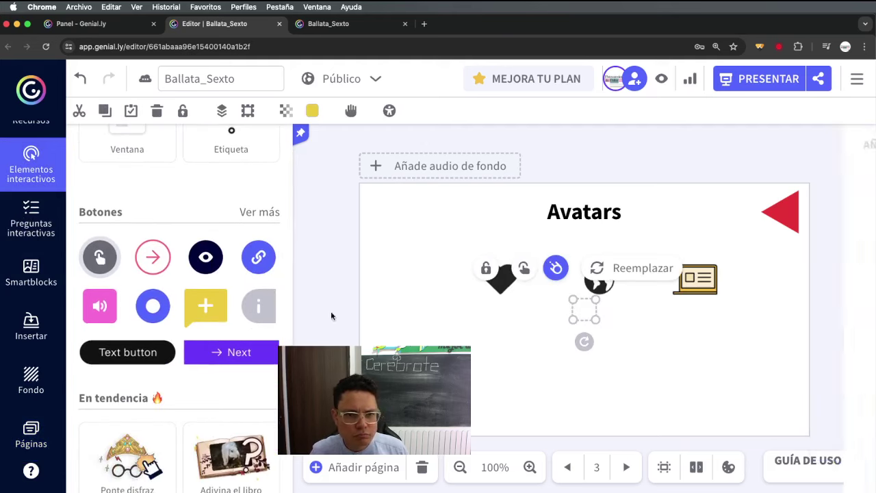
pyautogui.moveTo(583, 313); pyautogui.dragTo(389, 205)
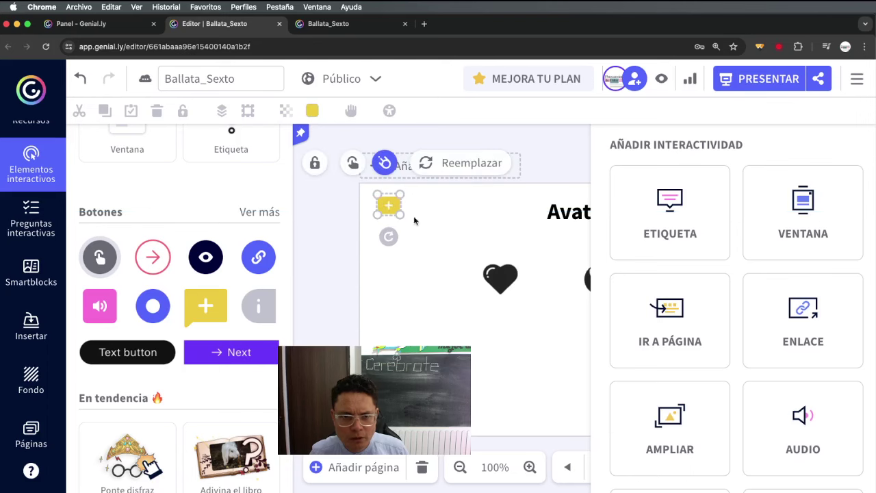
# Link the plus button with IR A PÁGINA to page 4, Puntajes, and save.
pyautogui.click(672, 344)
pyautogui.scroll(-3, 558, 353)
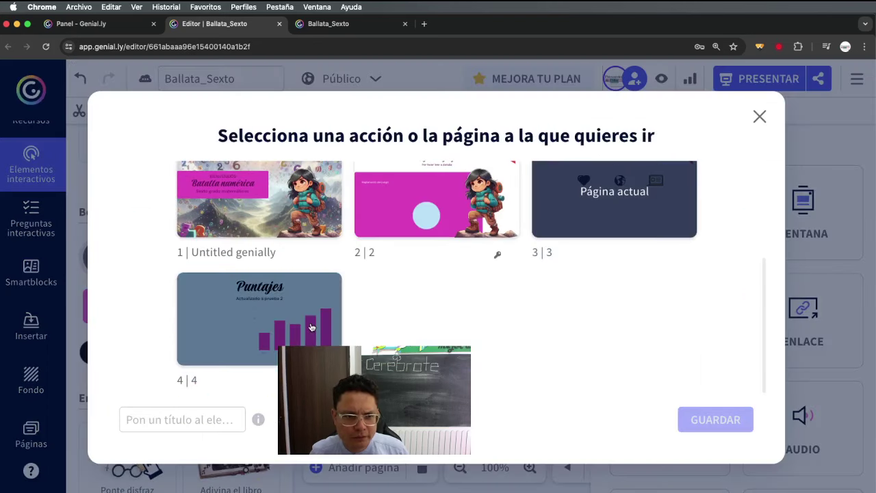
pyautogui.click(260, 318)
pyautogui.click(725, 420)
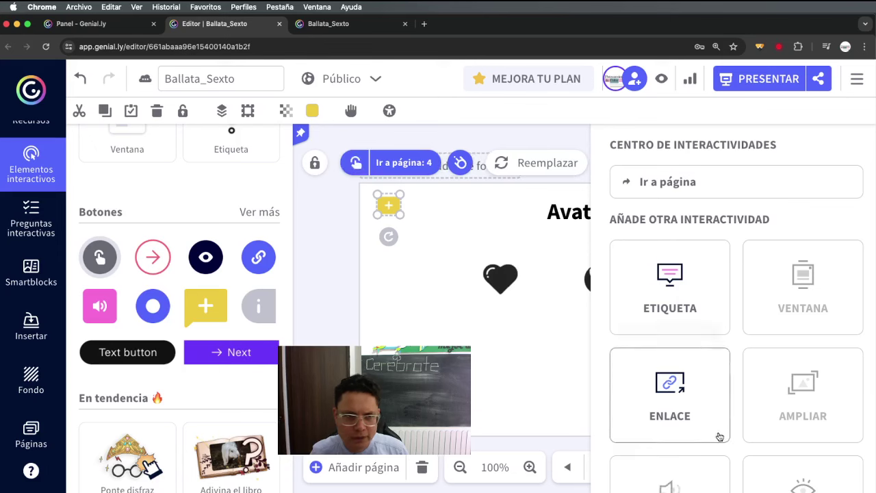
pyautogui.click(342, 283)
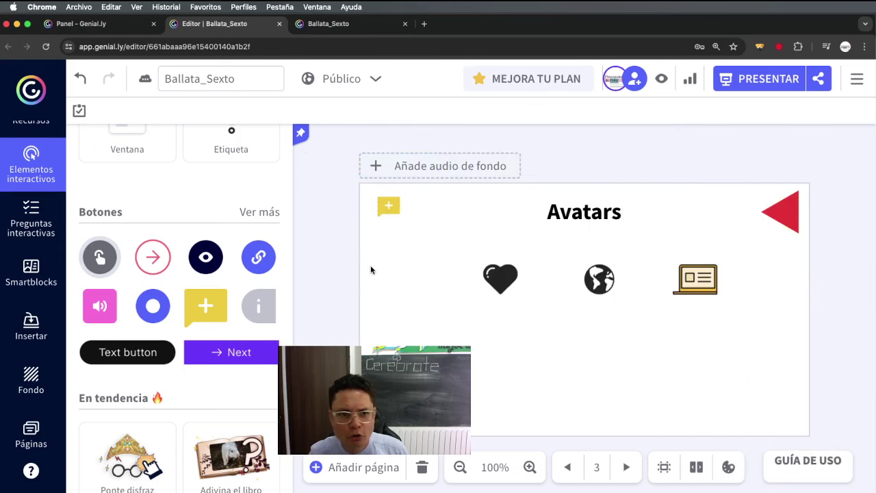
# Paste a copy of the red back-to-start triangle onto page 4, Puntajes.
pyautogui.click(389, 204)
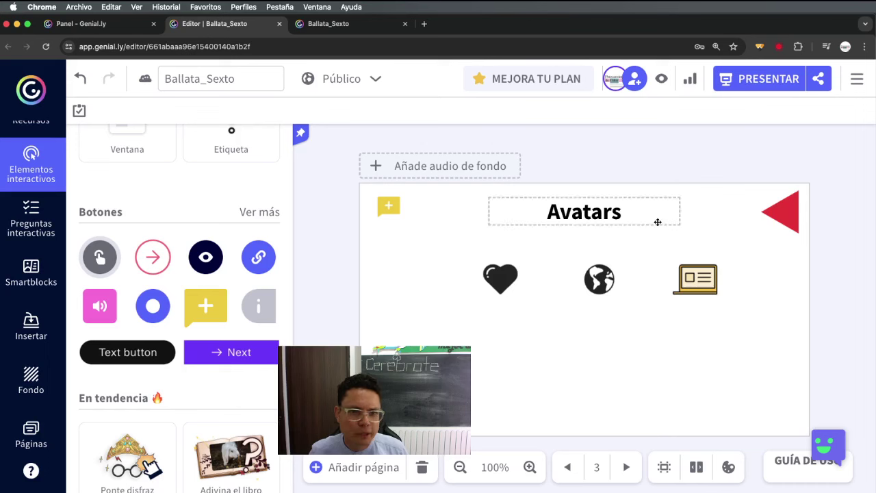
pyautogui.click(774, 217)
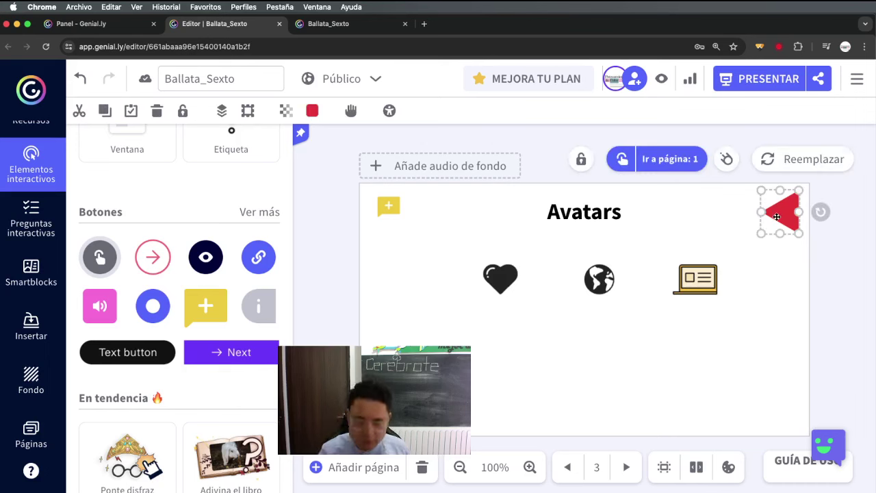
pyautogui.click(31, 435)
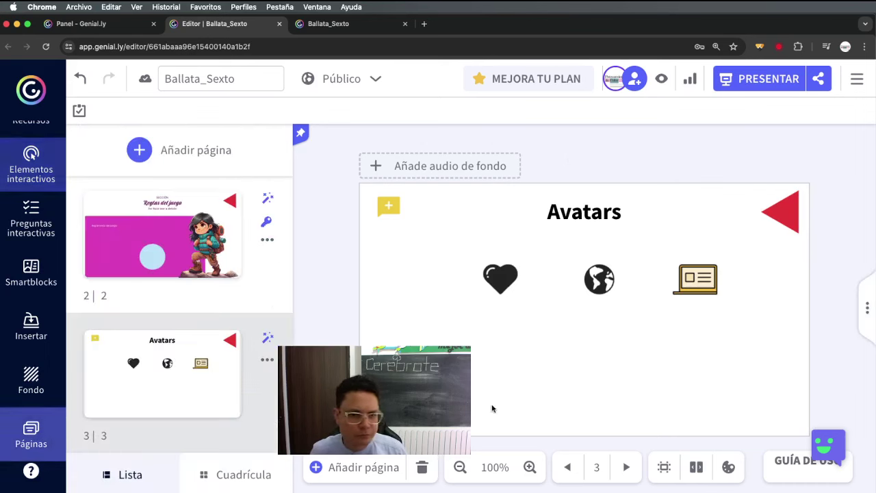
pyautogui.scroll(-2, 191, 376)
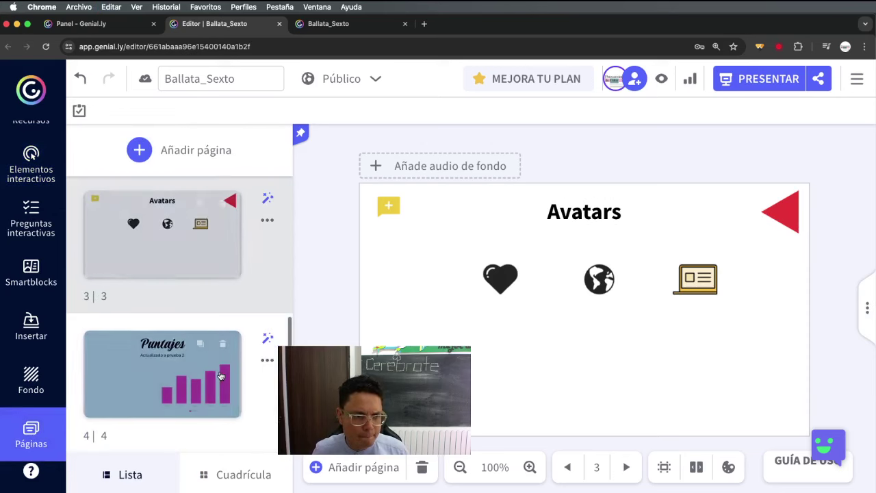
pyautogui.click(181, 388)
pyautogui.press('super+v')
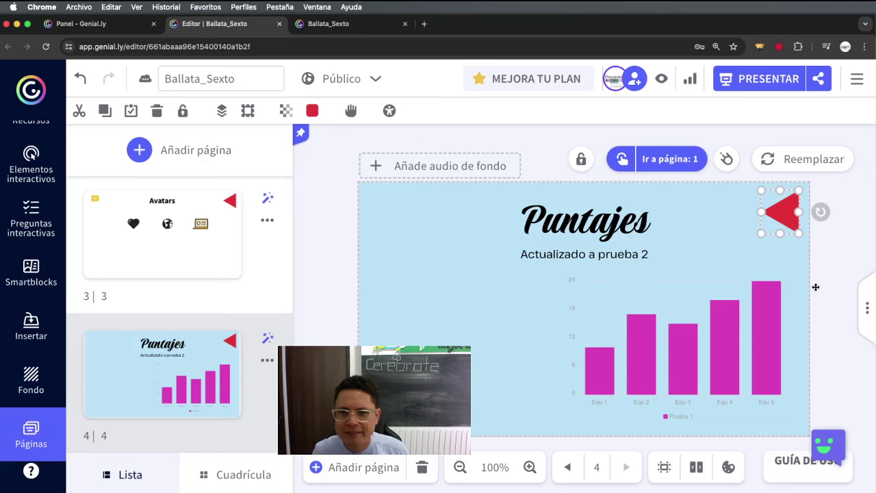
# Check the pasted triangle's navigation settings, then go back to the title page, page 1.
pyautogui.click(867, 307)
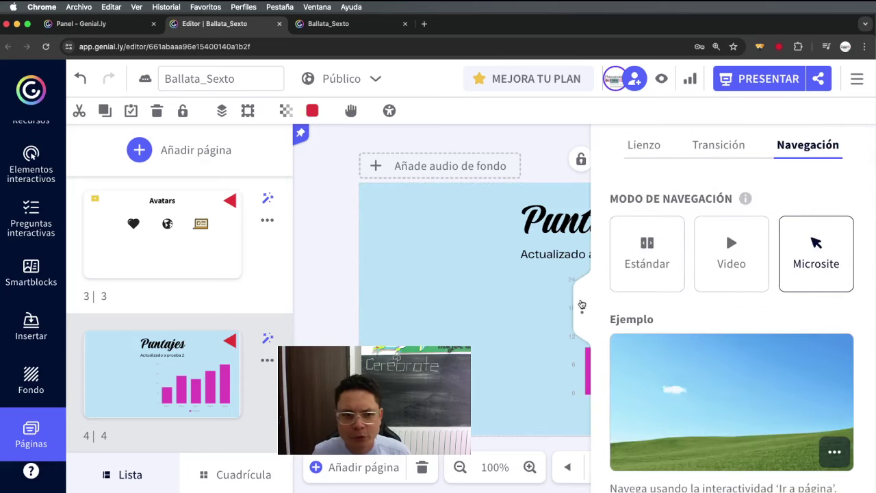
pyautogui.click(583, 306)
pyautogui.click(831, 232)
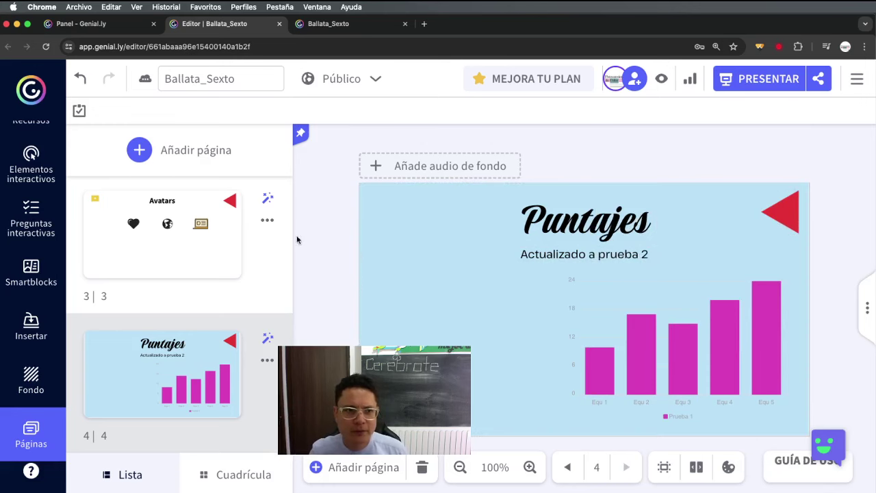
pyautogui.scroll(5, 178, 253)
pyautogui.click(177, 255)
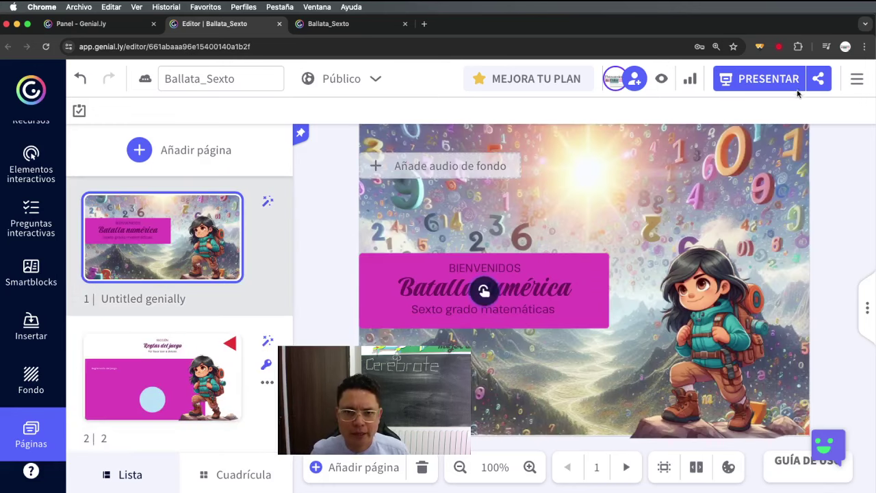
pyautogui.click(788, 85)
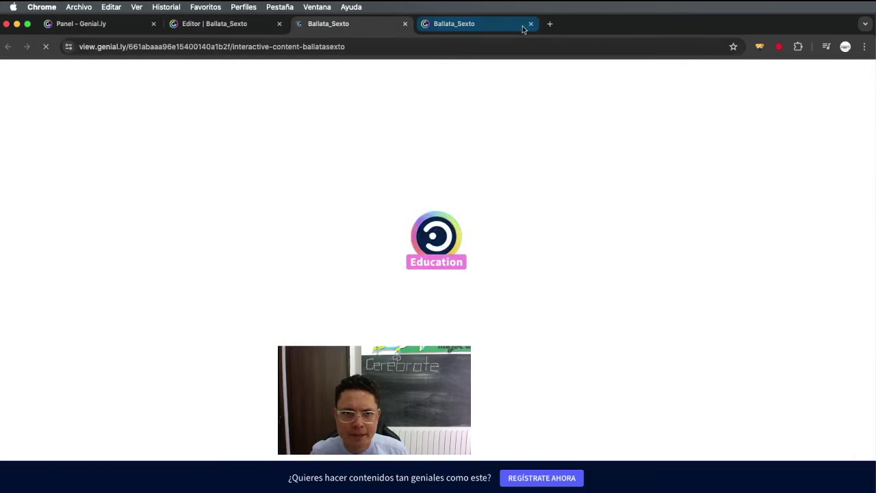
pyautogui.click(530, 23)
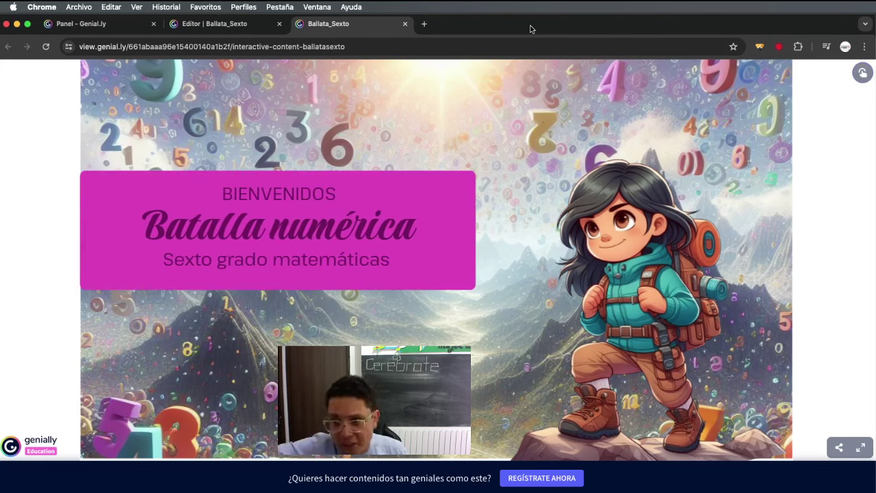
pyautogui.click(201, 24)
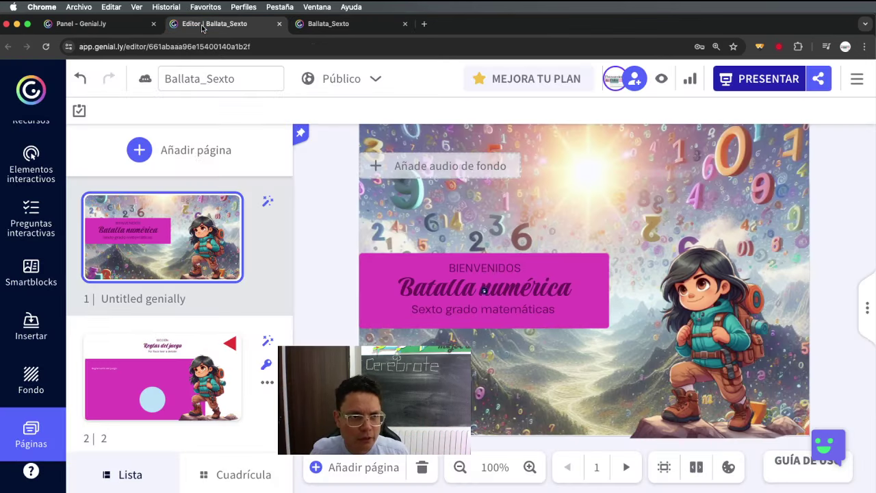
# Open the image library and its upload-from-computer option.
pyautogui.click(33, 171)
pyautogui.scroll(3, 32, 205)
pyautogui.click(31, 202)
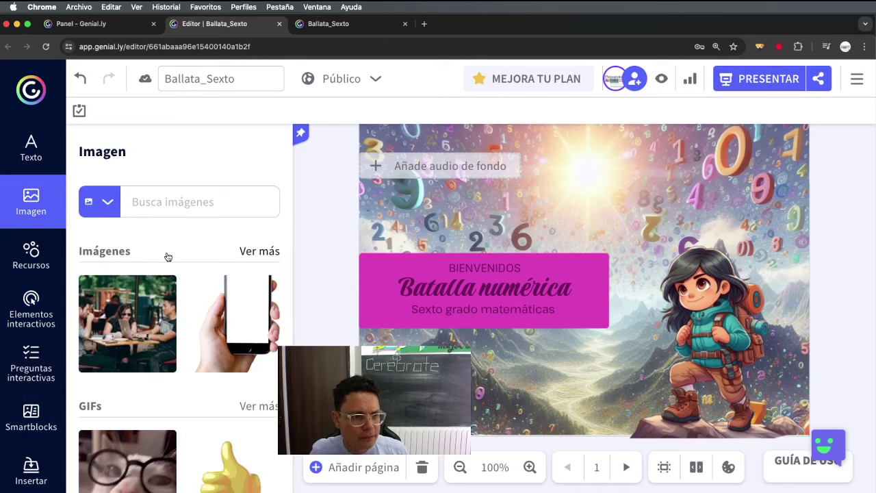
pyautogui.scroll(-3, 167, 286)
pyautogui.scroll(2, 167, 286)
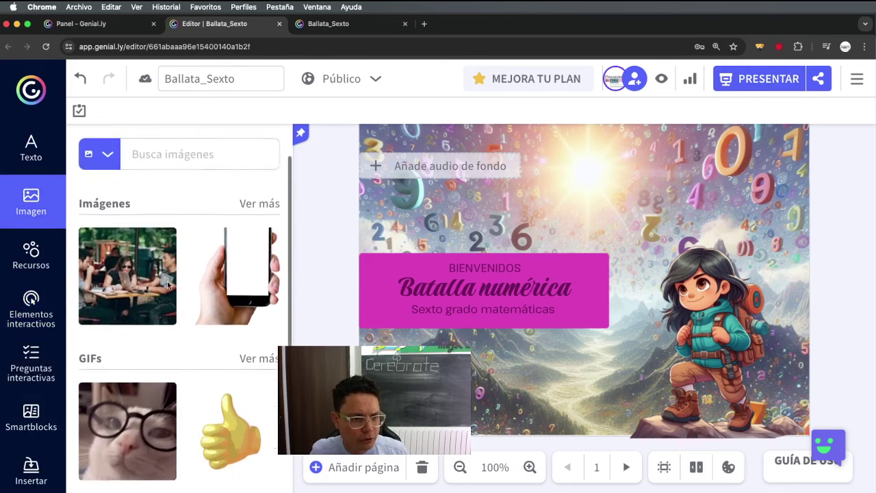
pyautogui.scroll(-2, 168, 286)
pyautogui.click(172, 407)
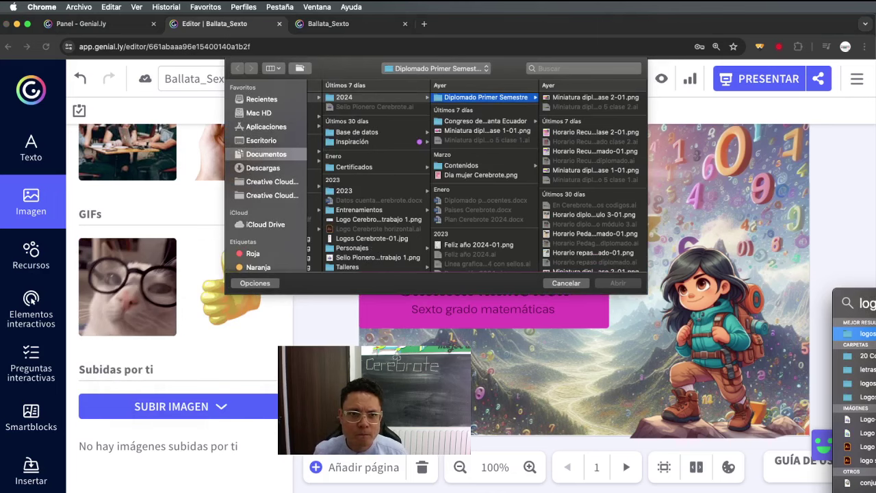
# In the Base de datos folder, choose Cerebrote logo blanco-01.png and upload it.
pyautogui.click(358, 133)
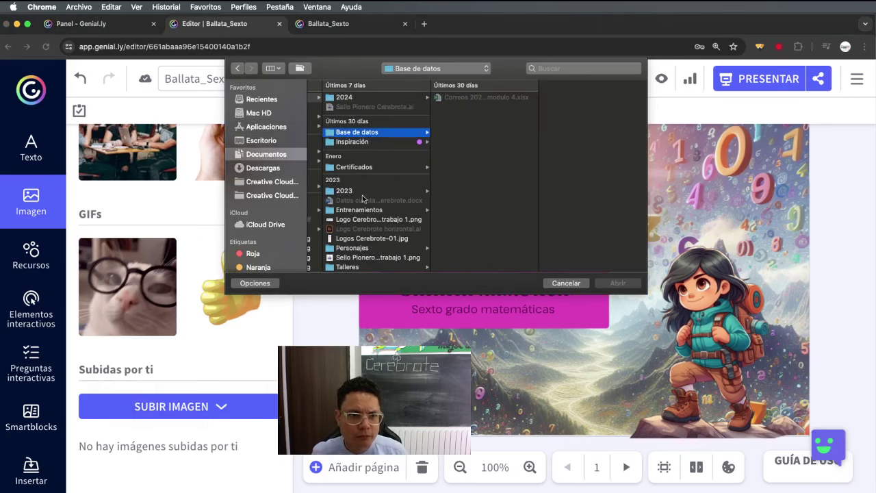
pyautogui.scroll(-3, 360, 223)
pyautogui.scroll(3, 361, 221)
pyautogui.scroll(-4, 362, 221)
pyautogui.scroll(-1, 362, 218)
pyautogui.hscroll(-3, 362, 217)
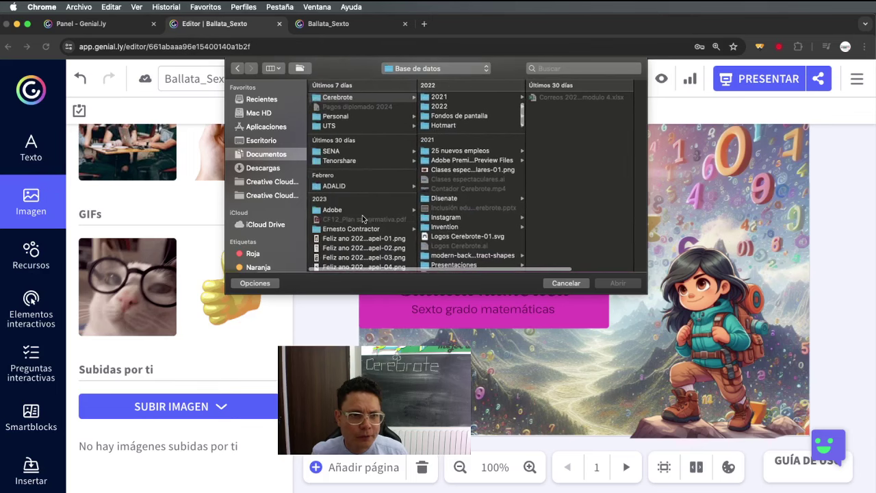
pyautogui.hscroll(3, 362, 215)
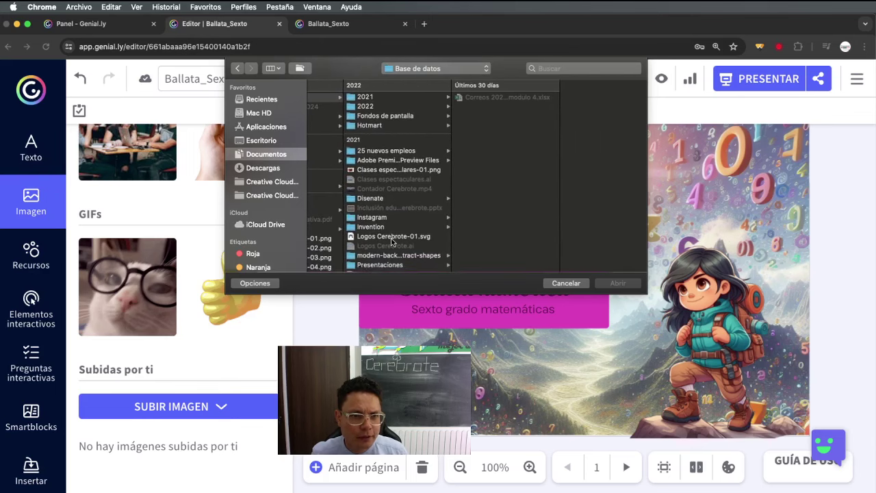
pyautogui.click(392, 235)
pyautogui.scroll(-5, 408, 234)
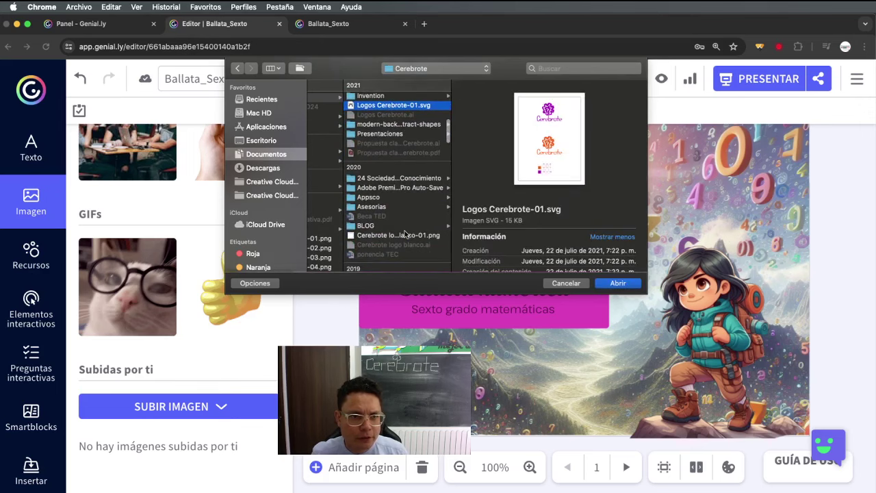
pyautogui.press('Down')
pyautogui.click(392, 235)
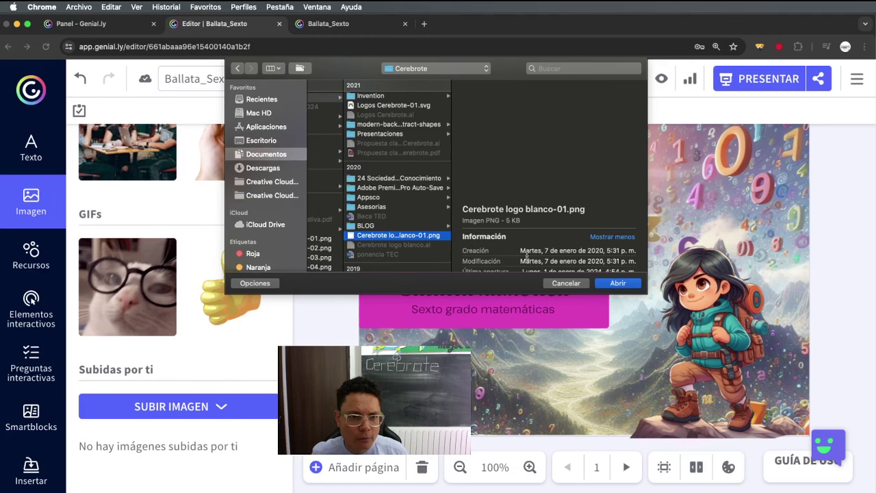
pyautogui.click(627, 283)
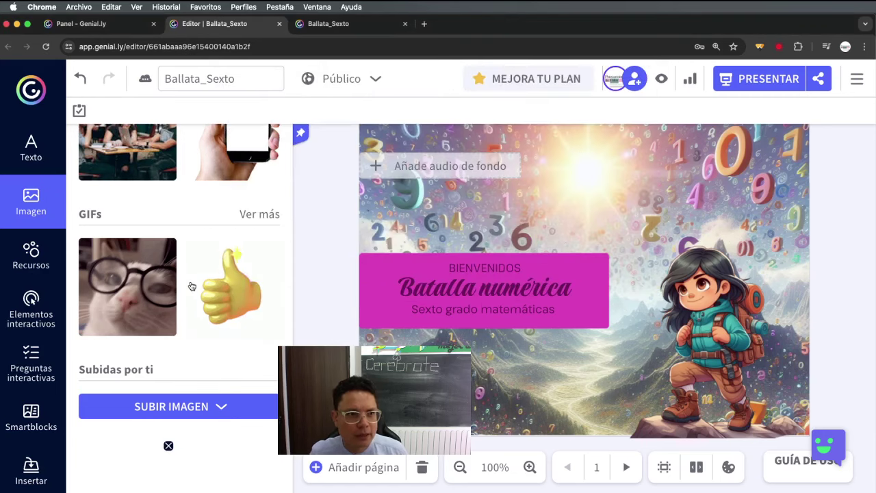
pyautogui.scroll(5, 192, 286)
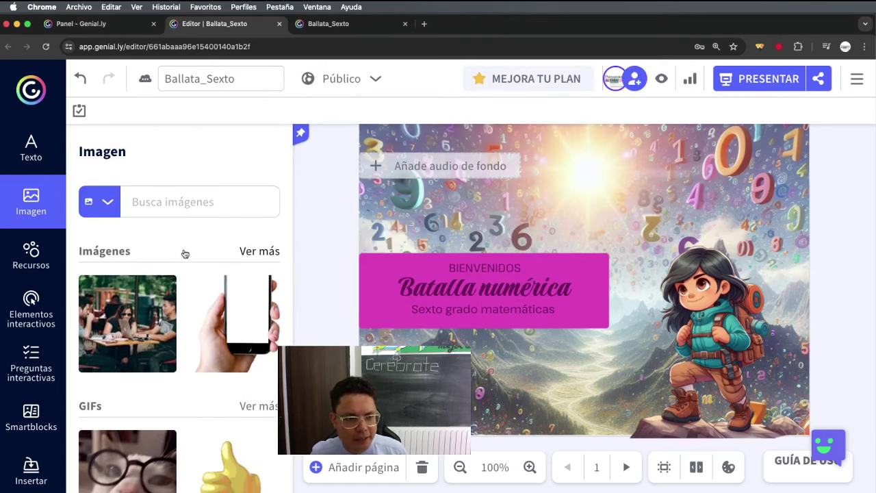
pyautogui.moveTo(548, 292); pyautogui.dragTo(411, 284)
pyautogui.moveTo(445, 242); pyautogui.dragTo(407, 296)
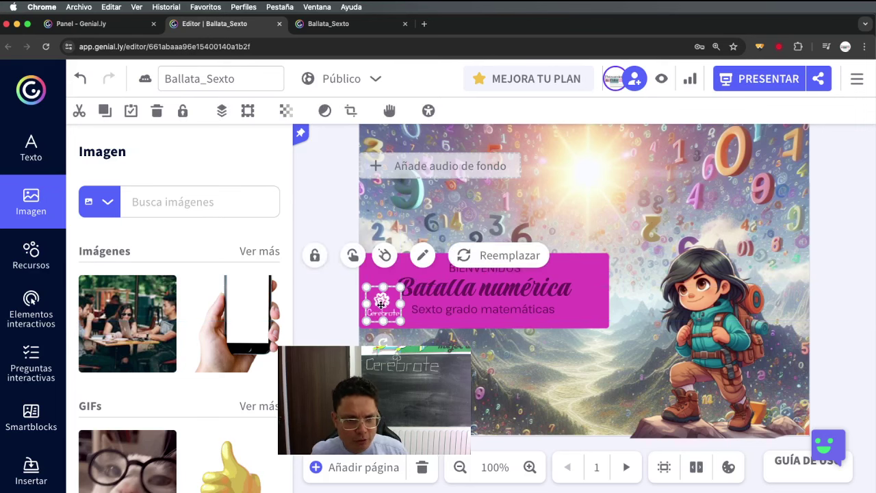
pyautogui.press('Delete')
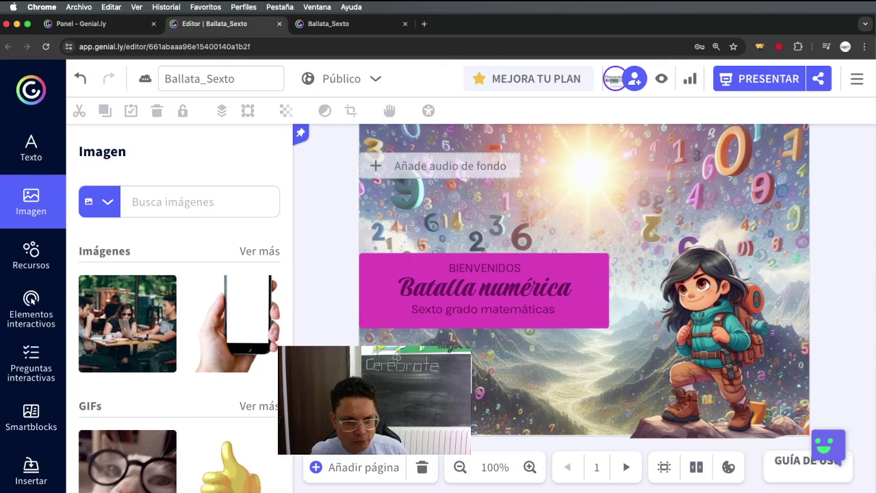
pyautogui.hotkey('ctrl', 'z')
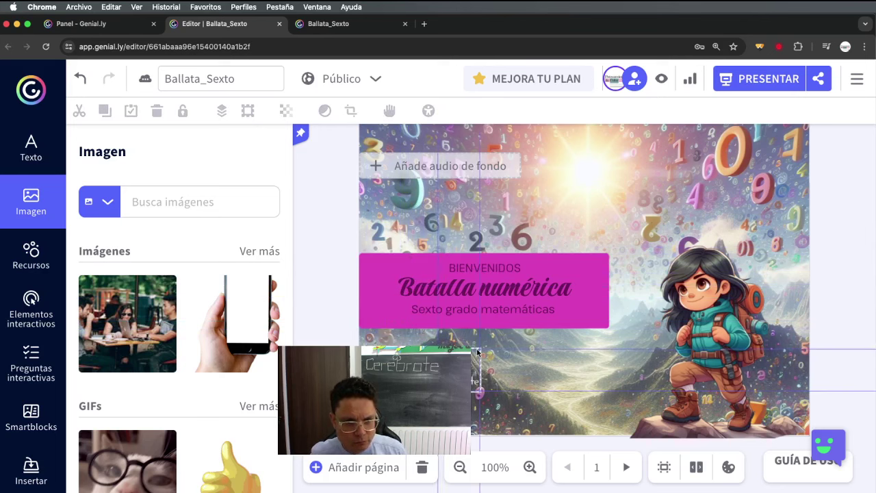
pyautogui.press('Escape')
pyautogui.press('Tab')
pyautogui.press('Escape')
pyautogui.click(760, 78)
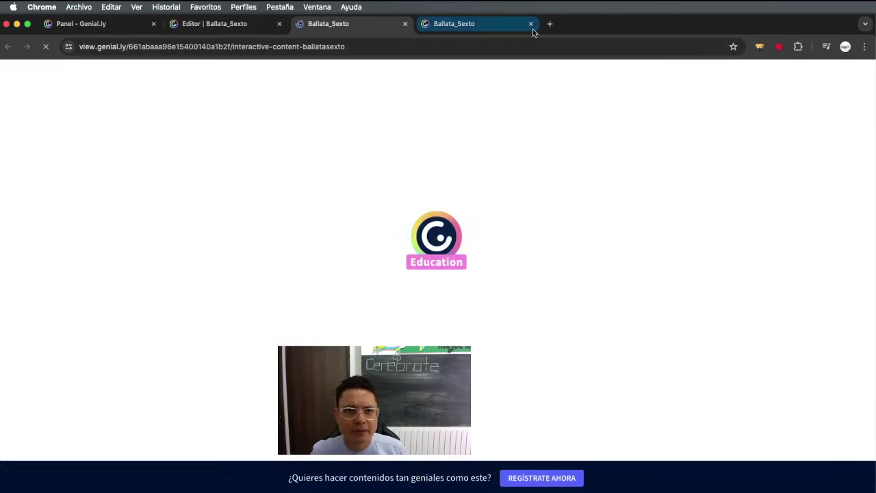
# Close the older preview tab, start Ballata_Sexto and submit the access password.
pyautogui.click(528, 24)
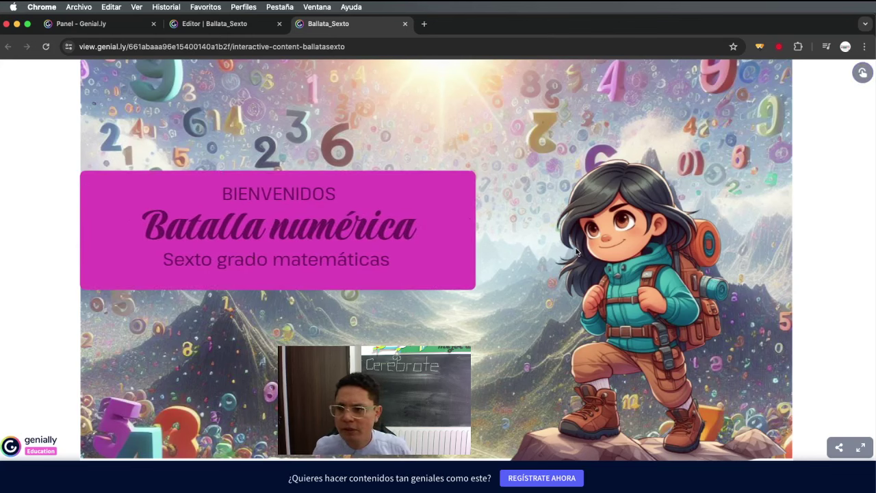
pyautogui.click(431, 208)
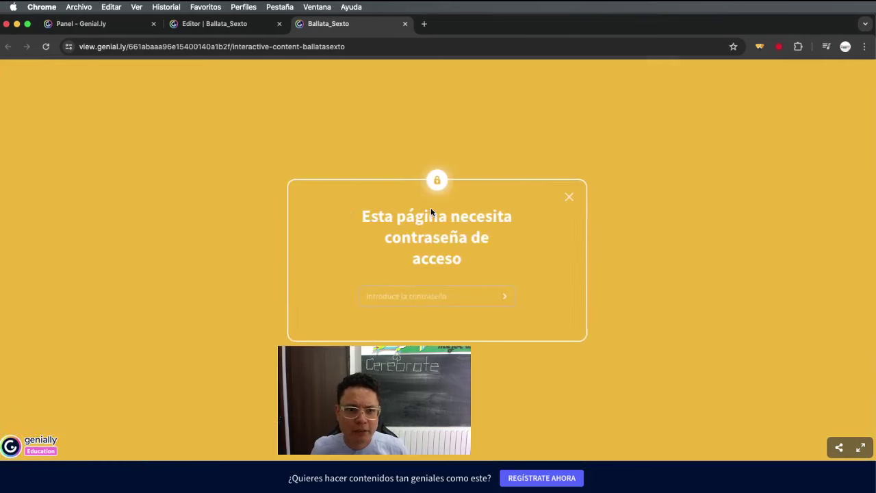
pyautogui.click(386, 296)
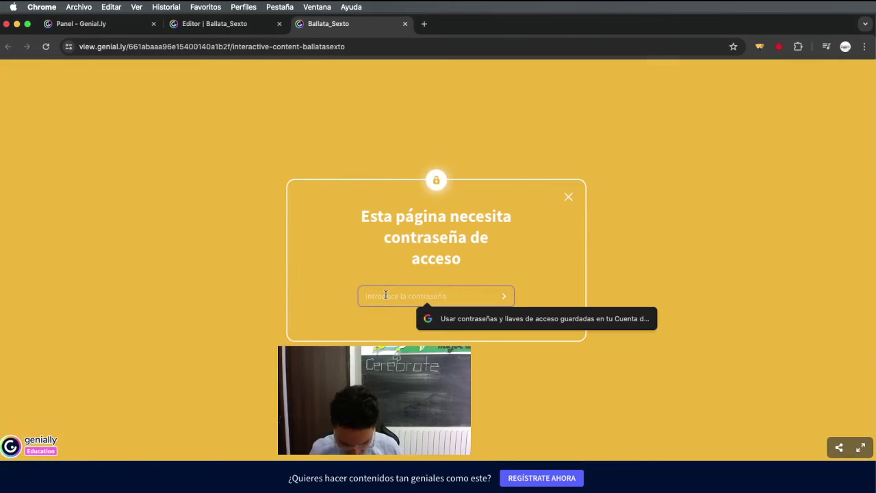
pyautogui.write('1')
pyautogui.press('Return')
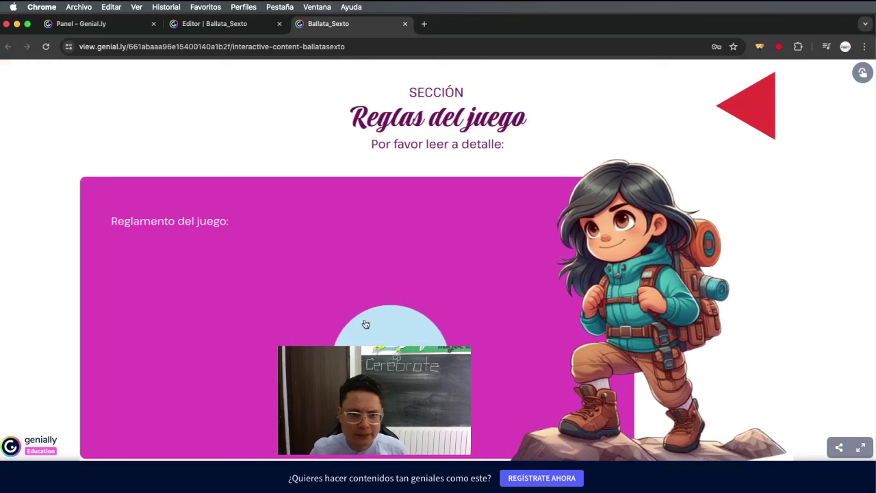
# Navigate from rules to Avatars, Puntajes and back to the title slide, then switch to Firefox.
pyautogui.click(390, 322)
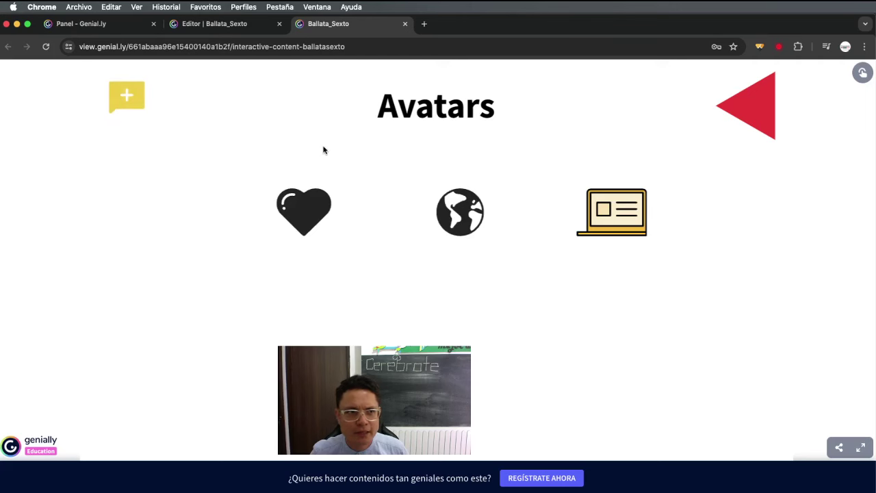
pyautogui.click(131, 101)
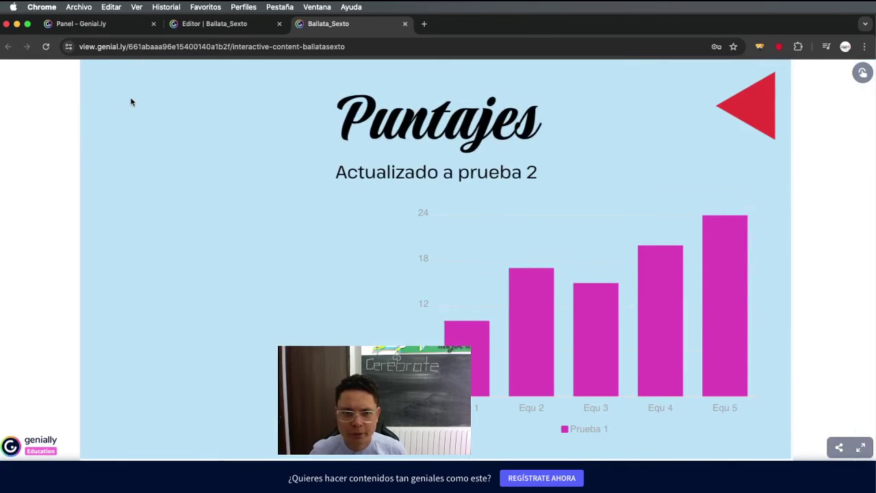
pyautogui.click(759, 115)
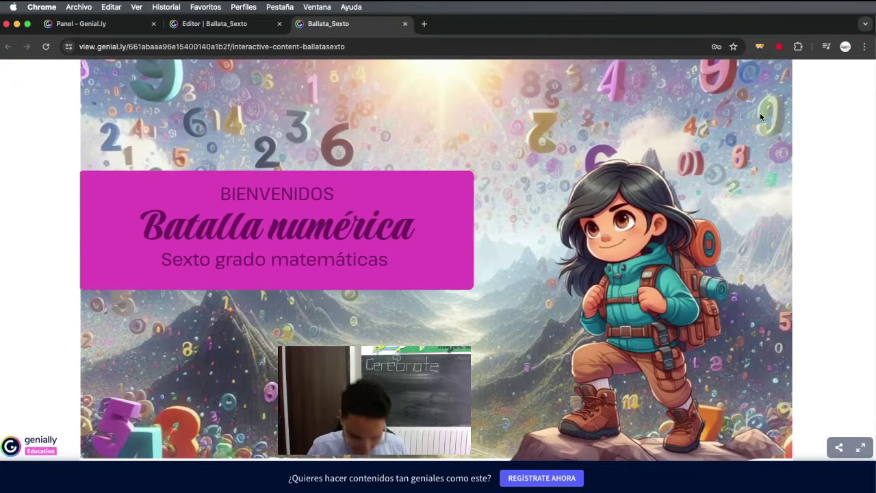
pyautogui.press('super+Tab')
pyautogui.press('super+Tab')
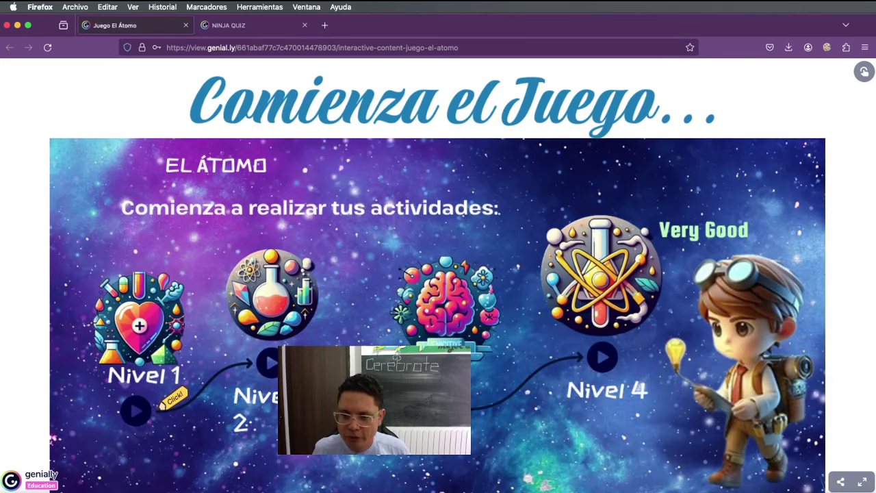
# Glance at OBS, return to Firefox and reveal the Átomo game's clickable areas.
pyautogui.press('super+Tab')
pyautogui.scroll(-2, 217, 260)
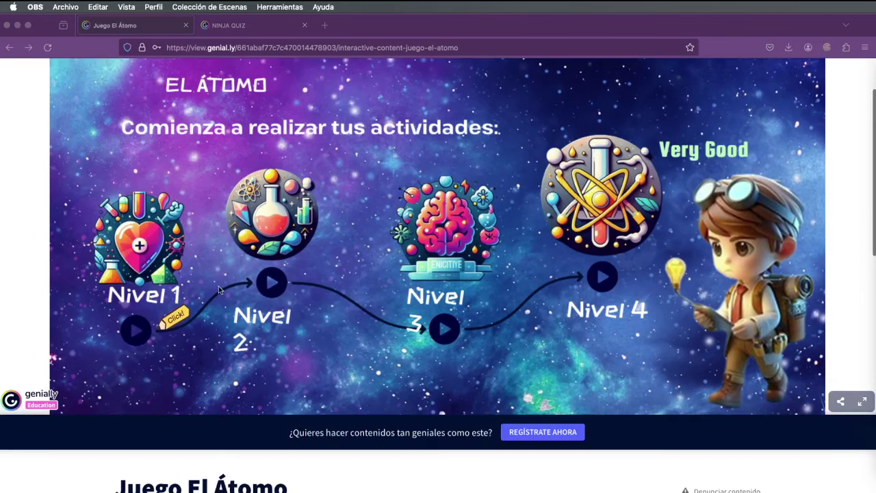
pyautogui.press('super+Tab')
pyautogui.scroll(2, 173, 289)
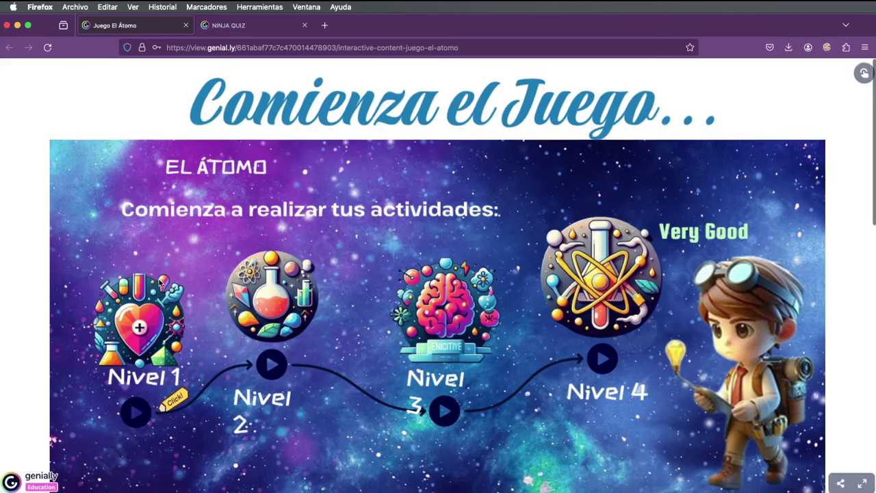
pyautogui.click(855, 70)
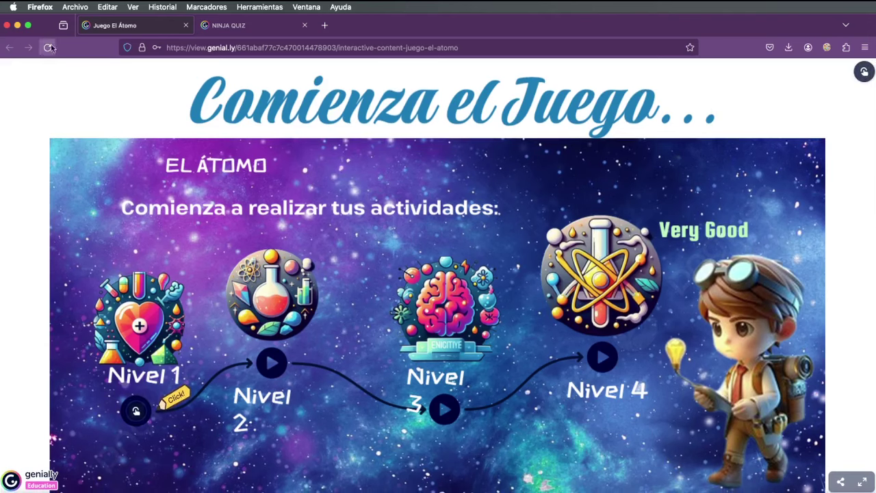
# In the NINJA QUIZ tab, follow RESPUESTA to YouTube, then return to the quiz.
pyautogui.click(276, 26)
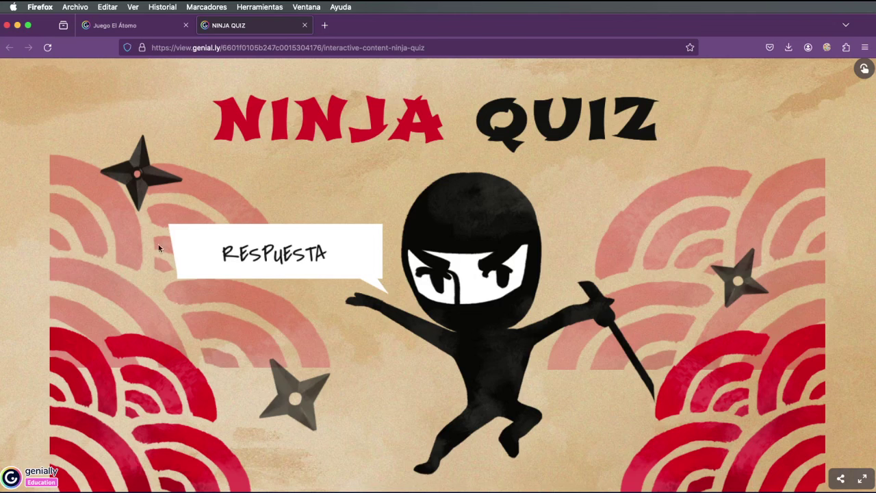
pyautogui.click(293, 260)
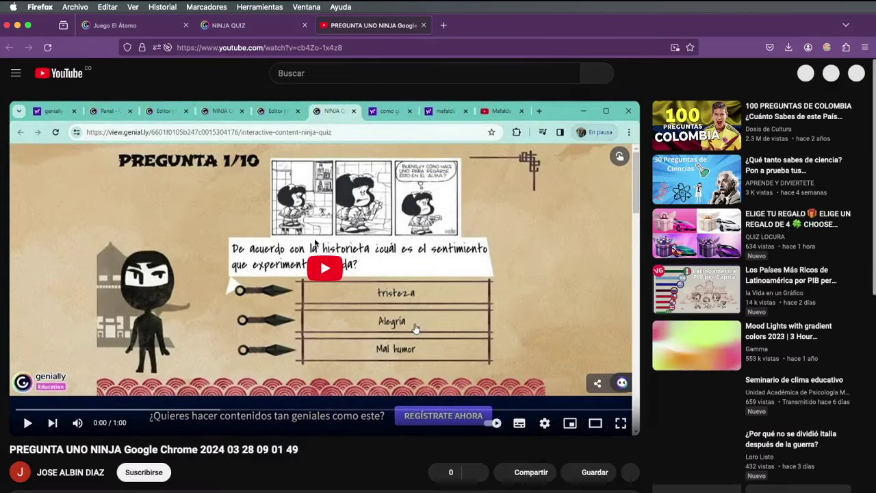
pyautogui.click(245, 32)
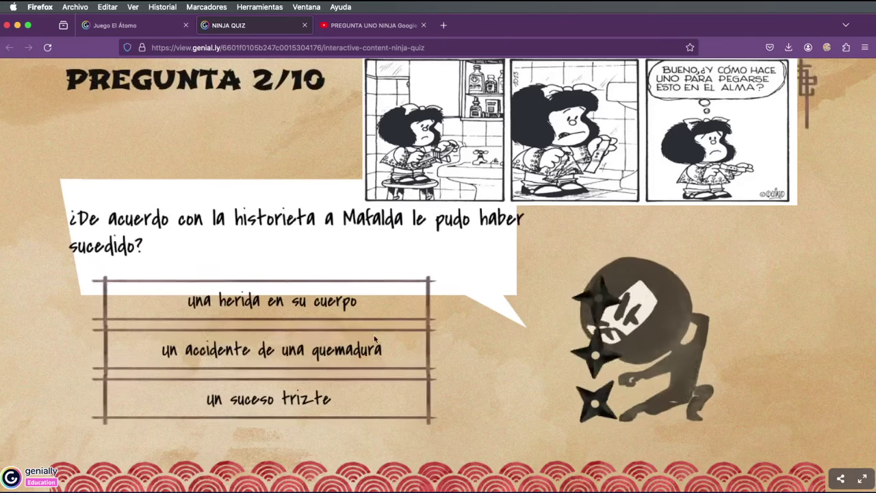